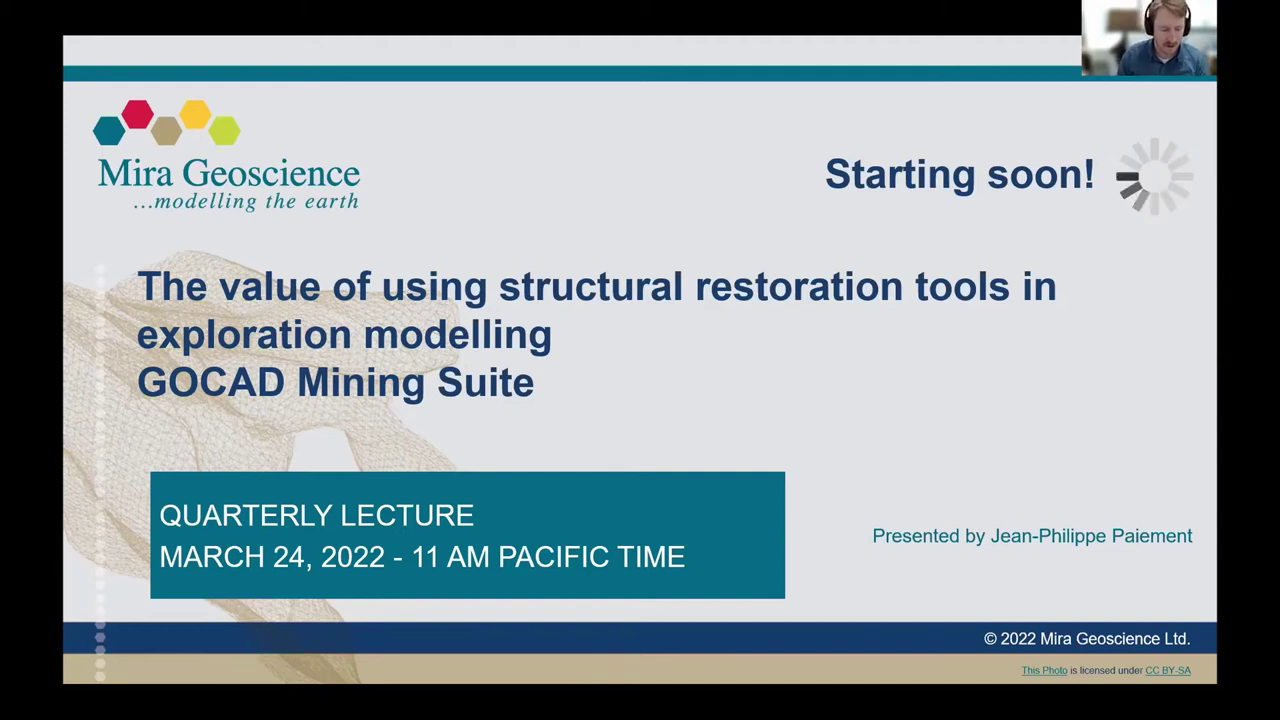
End the slide show and switch to SKUA-GOCAD to examine the folded horizon and its faults in 3D.
key(Escape)
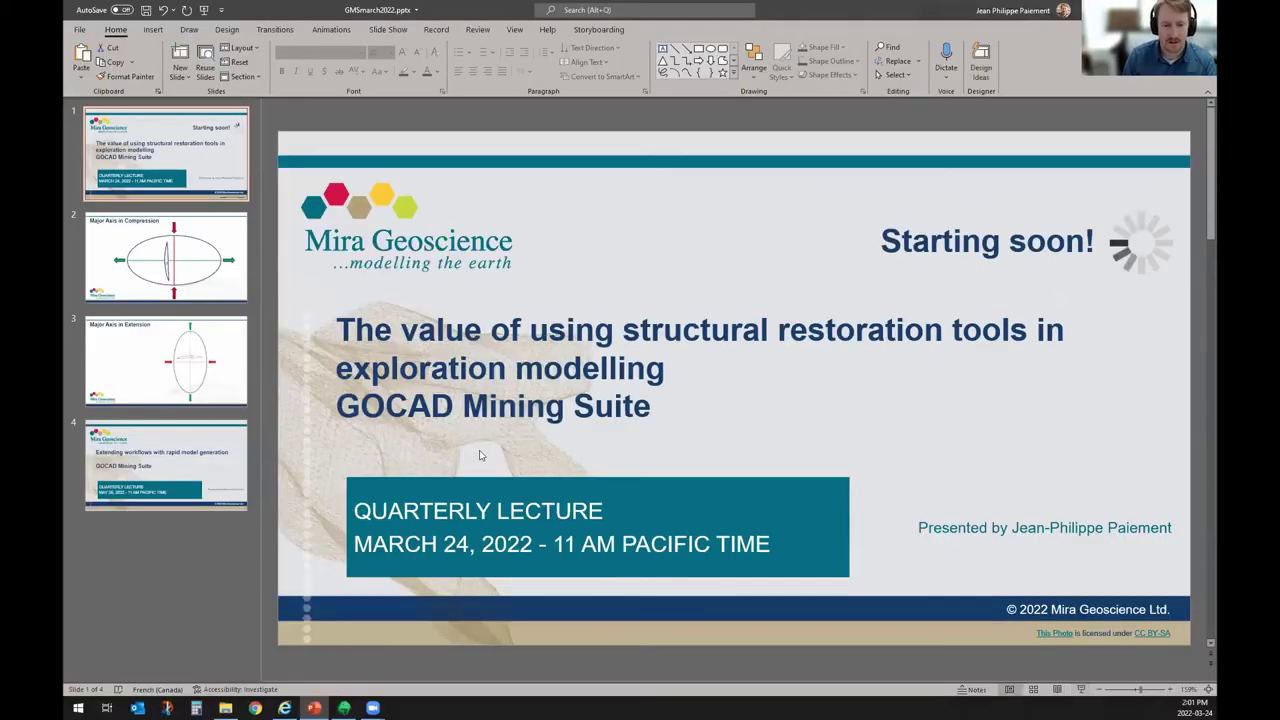
click(344, 707)
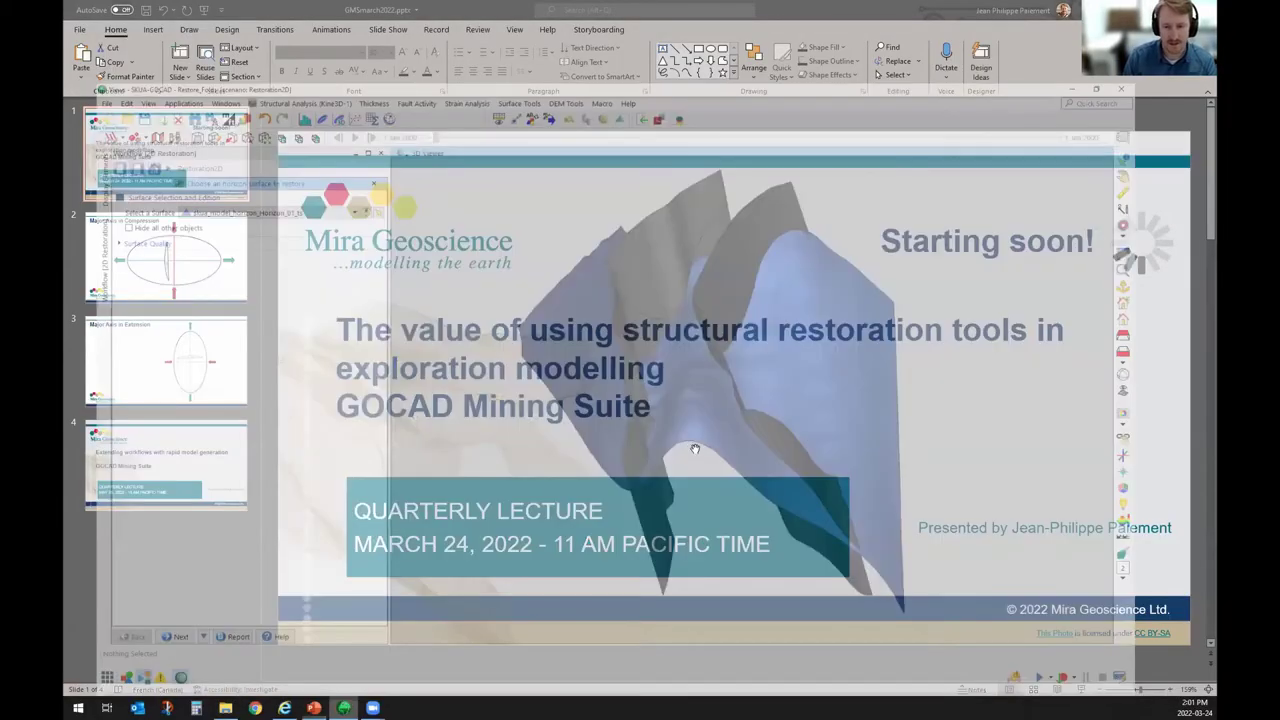
drag(749, 489, 754, 465)
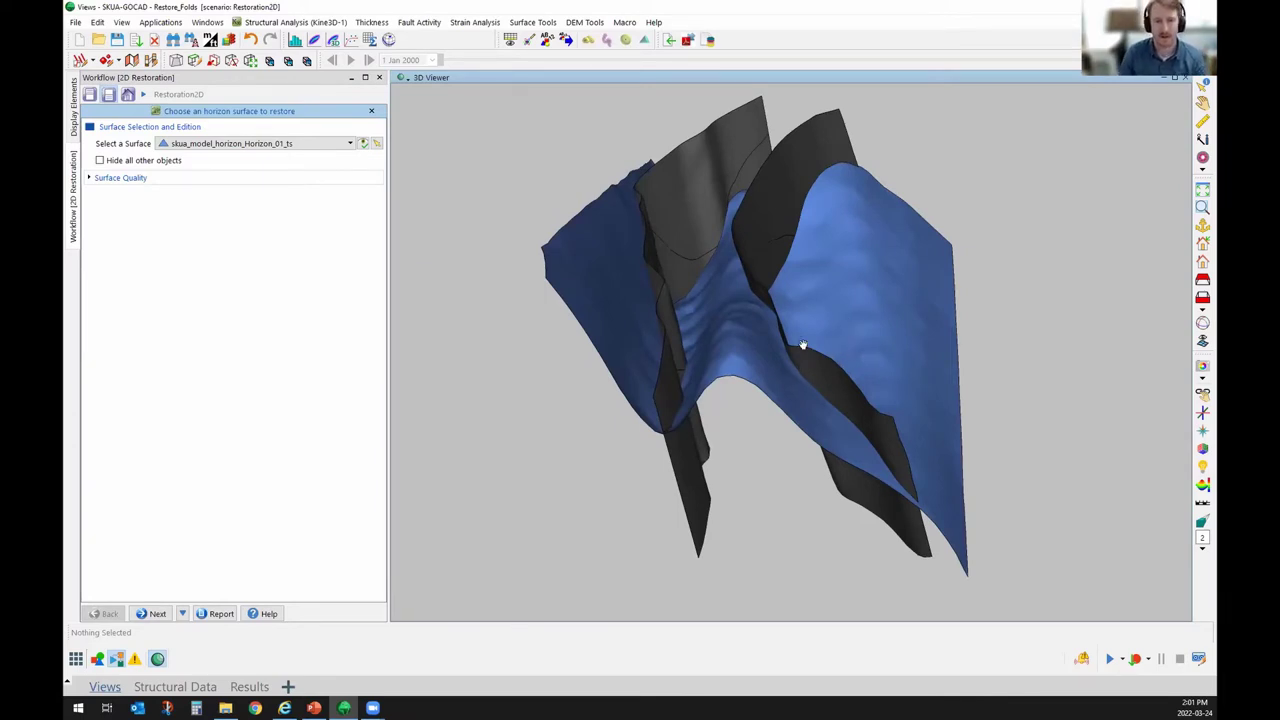
drag(946, 363, 926, 375)
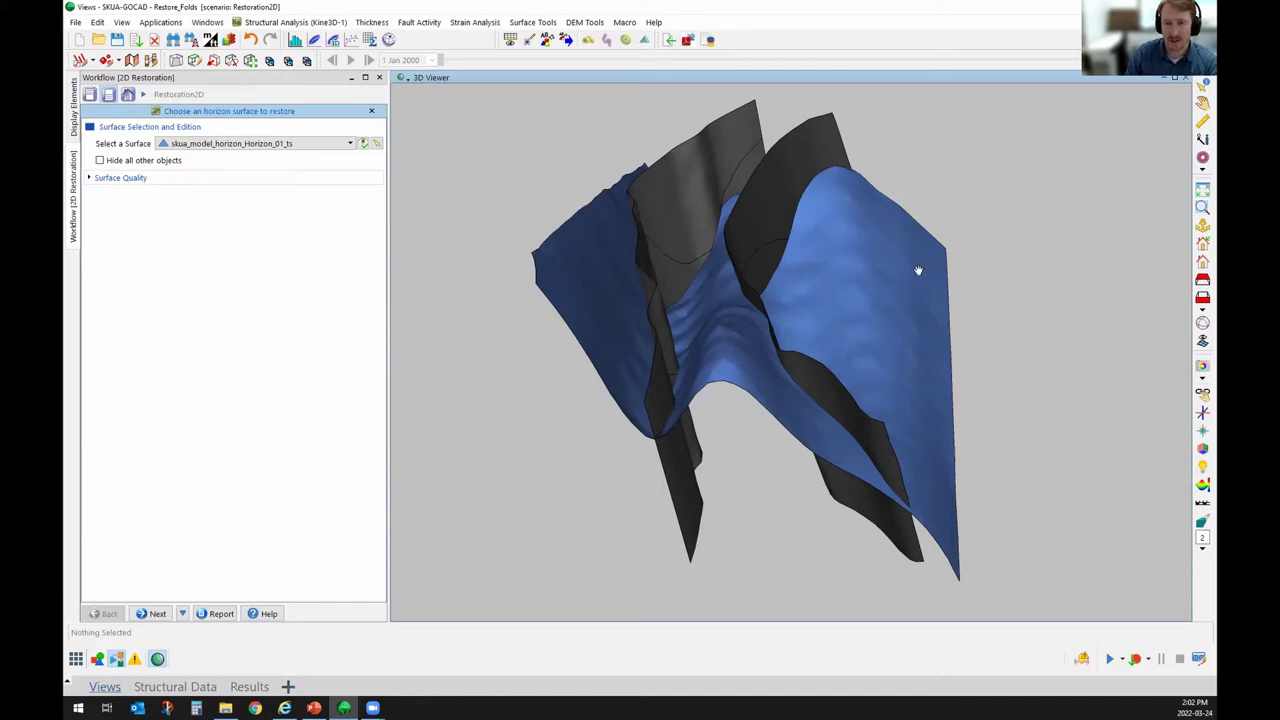
drag(742, 143, 838, 297)
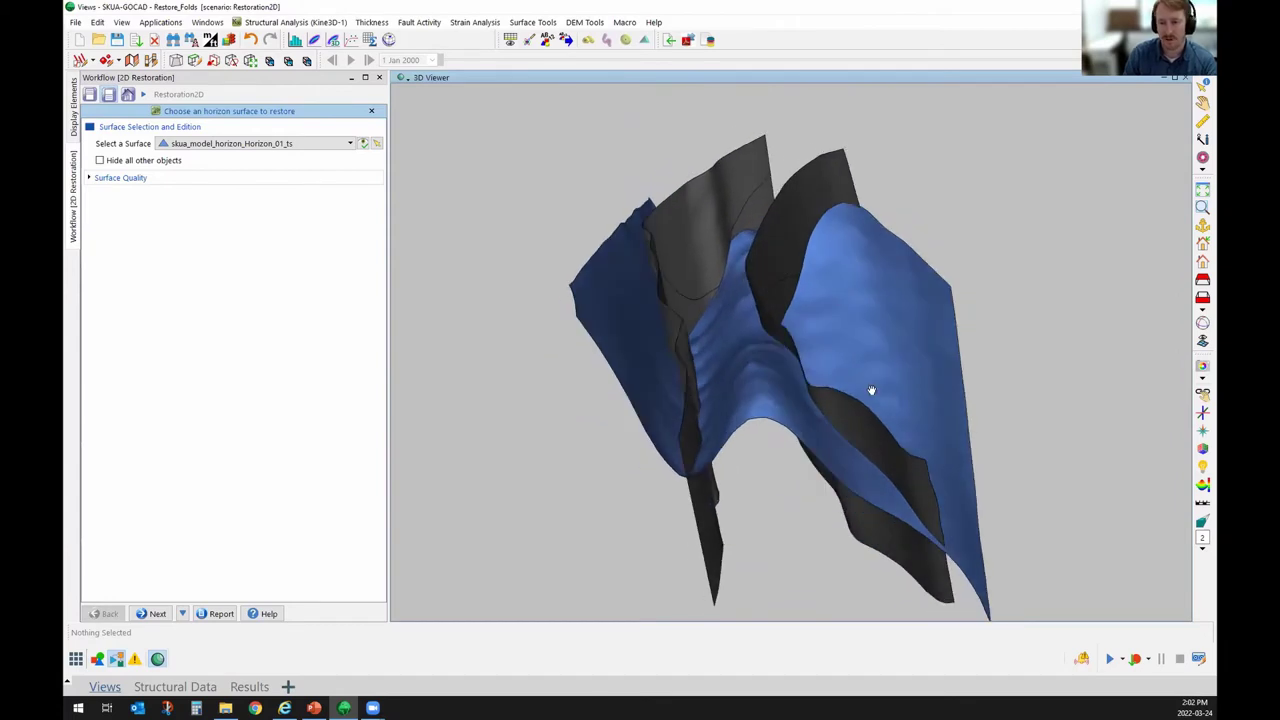
drag(867, 389, 883, 334)
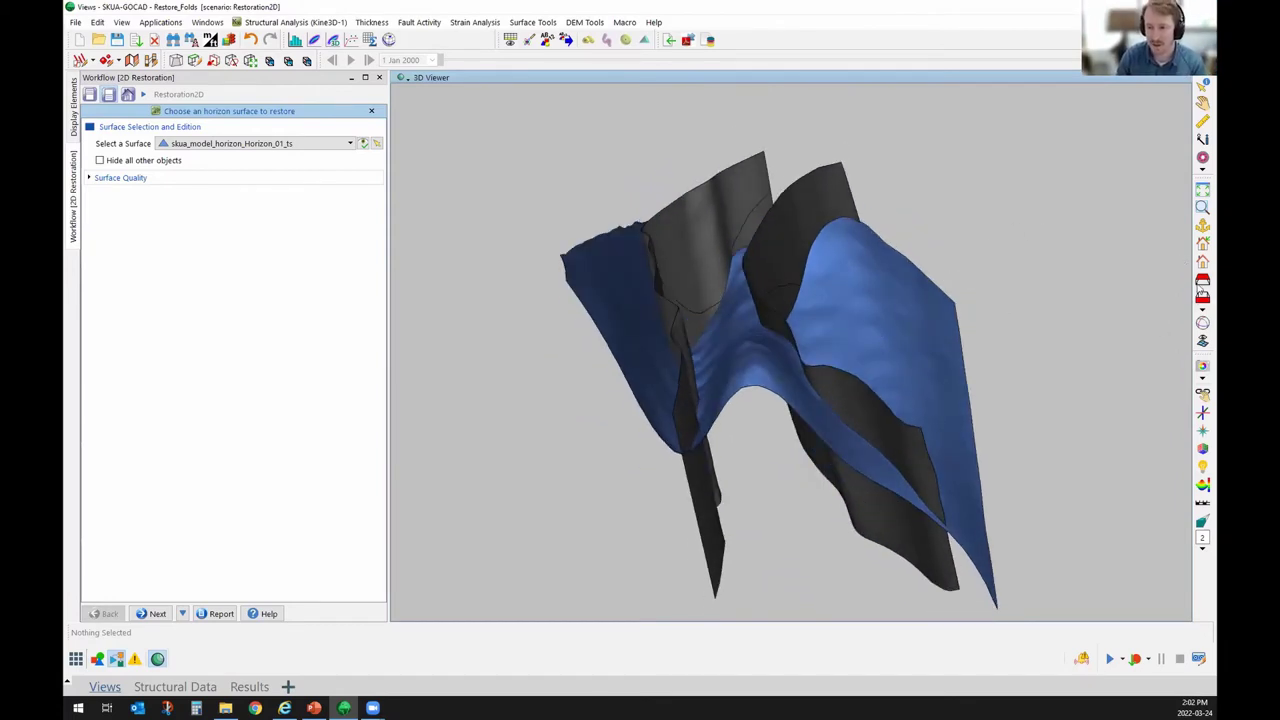
drag(854, 343, 736, 327)
Show the project's display elements and expand Fault_01, Fault_02 and Horizon_01 to list their objects.
click(73, 113)
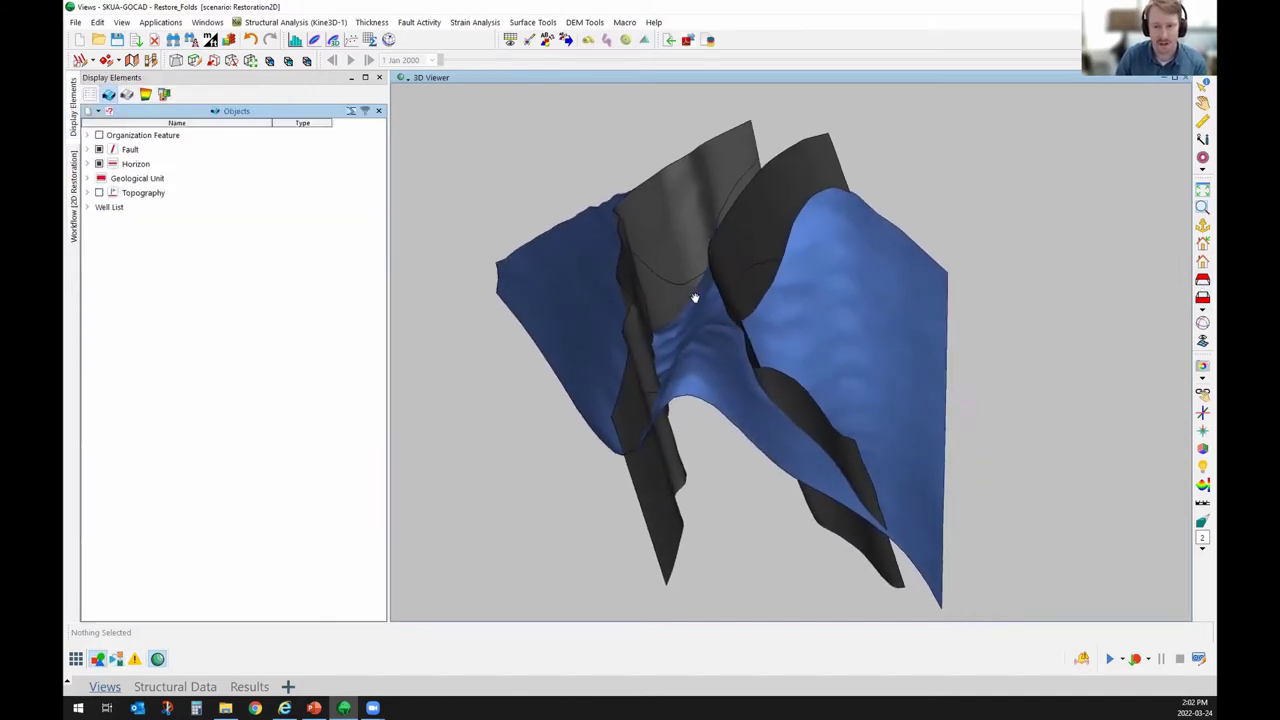
click(87, 149)
click(99, 163)
click(99, 221)
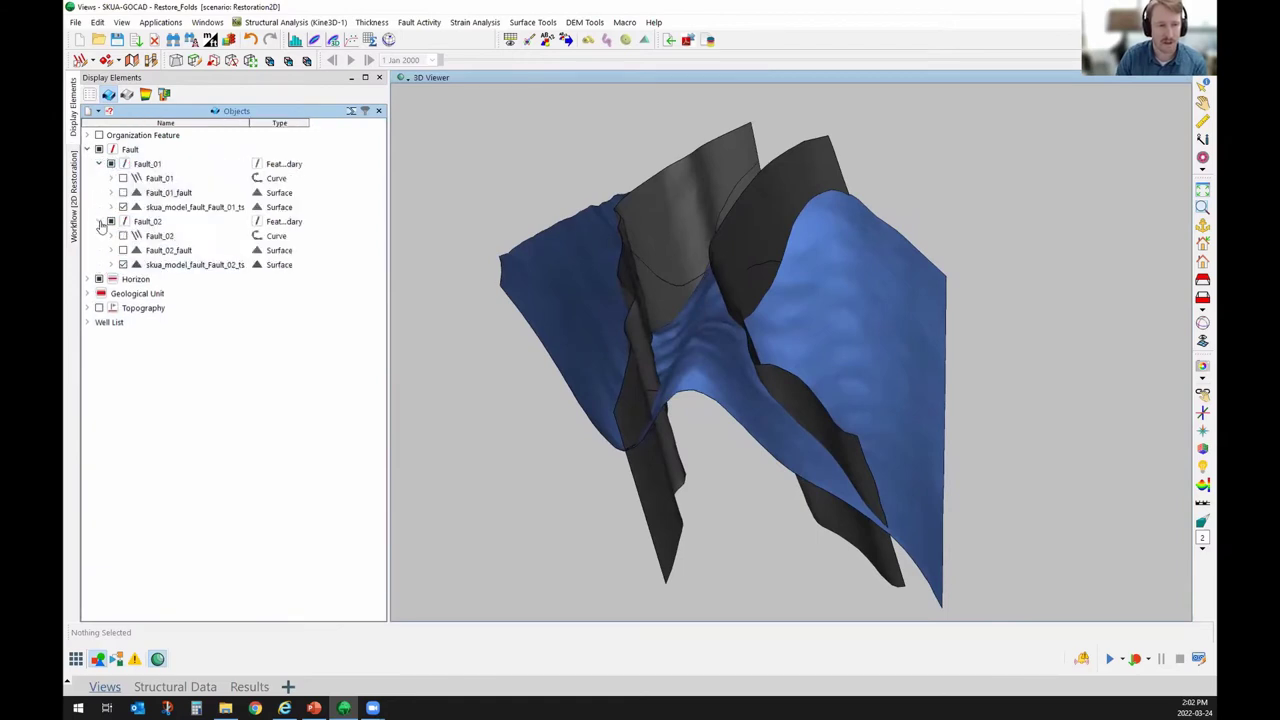
click(87, 279)
drag(694, 346, 664, 205)
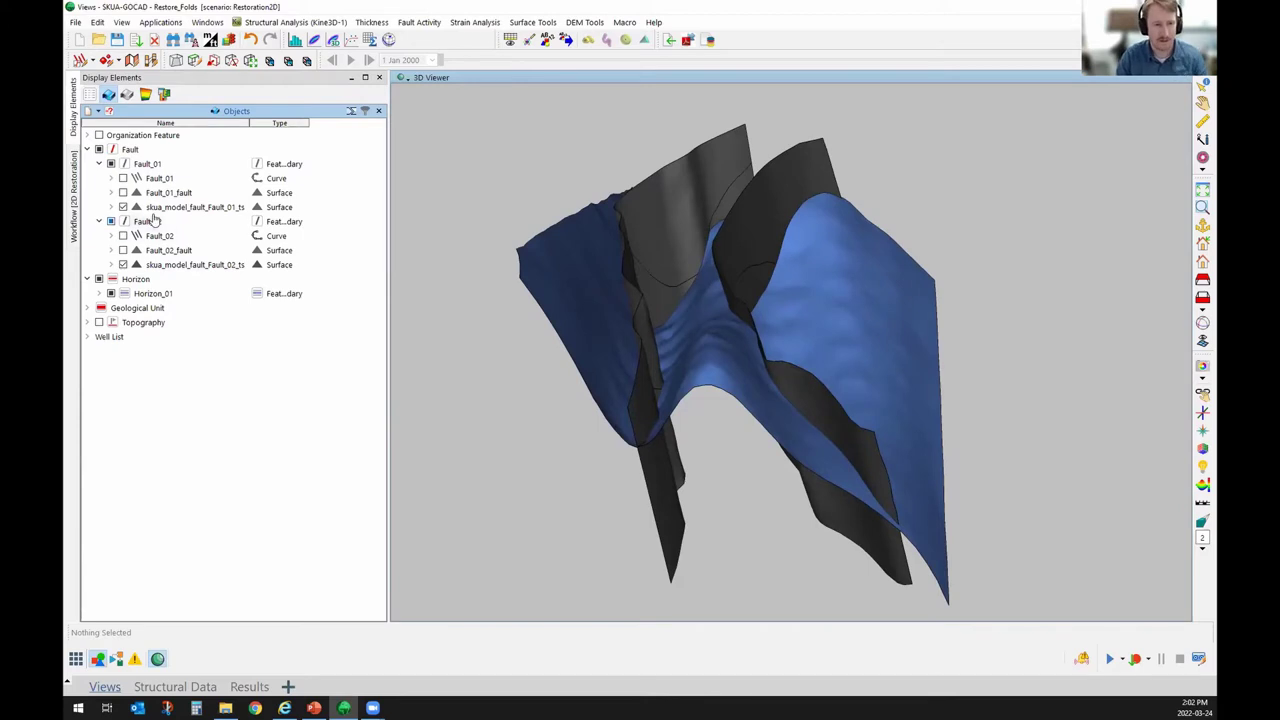
click(99, 293)
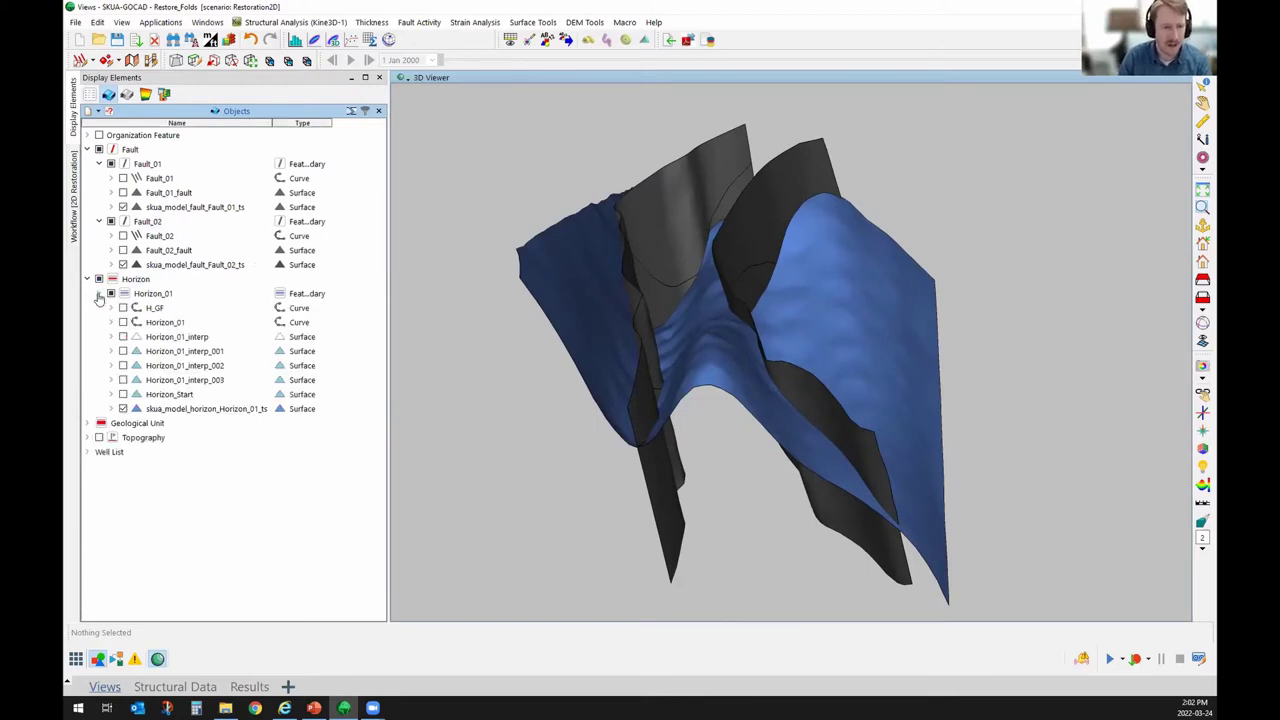
Hide and redisplay the surface skua_model_horizon_Horizon_01_ts, and examine how it meets the faults.
click(123, 408)
click(123, 408)
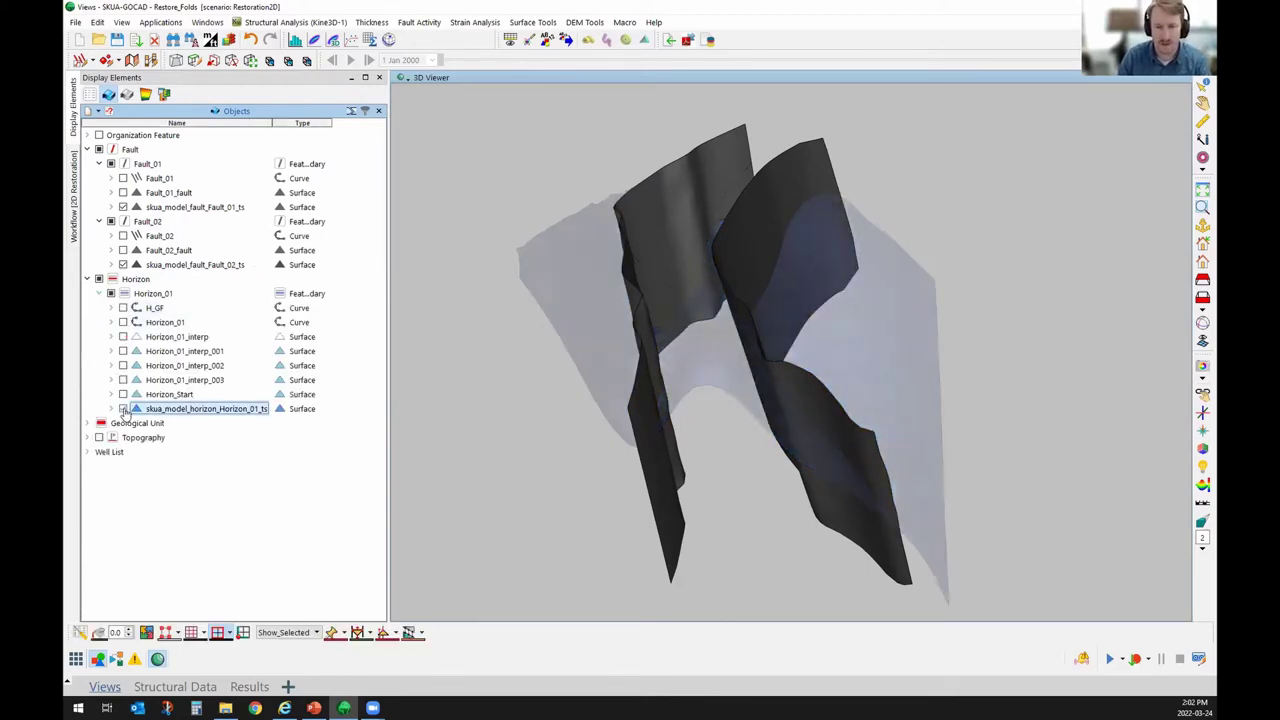
drag(660, 420, 962, 405)
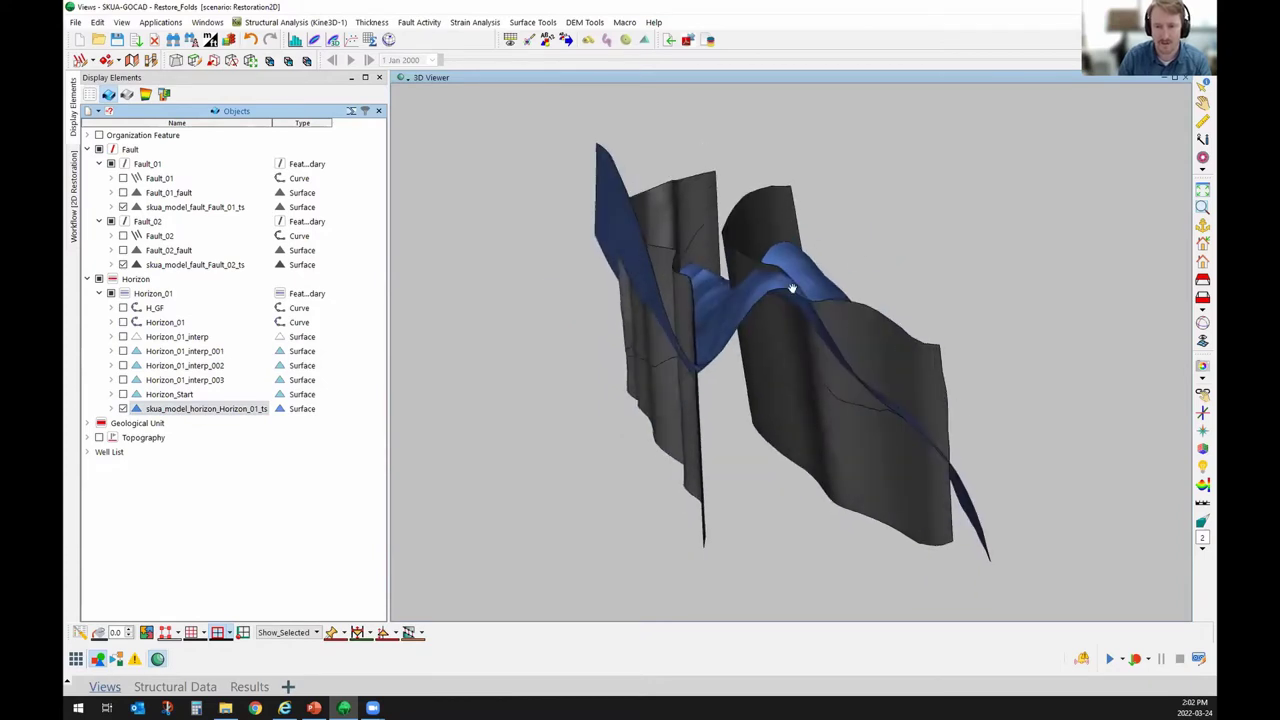
drag(878, 337, 857, 386)
scroll(857, 386, down, 5)
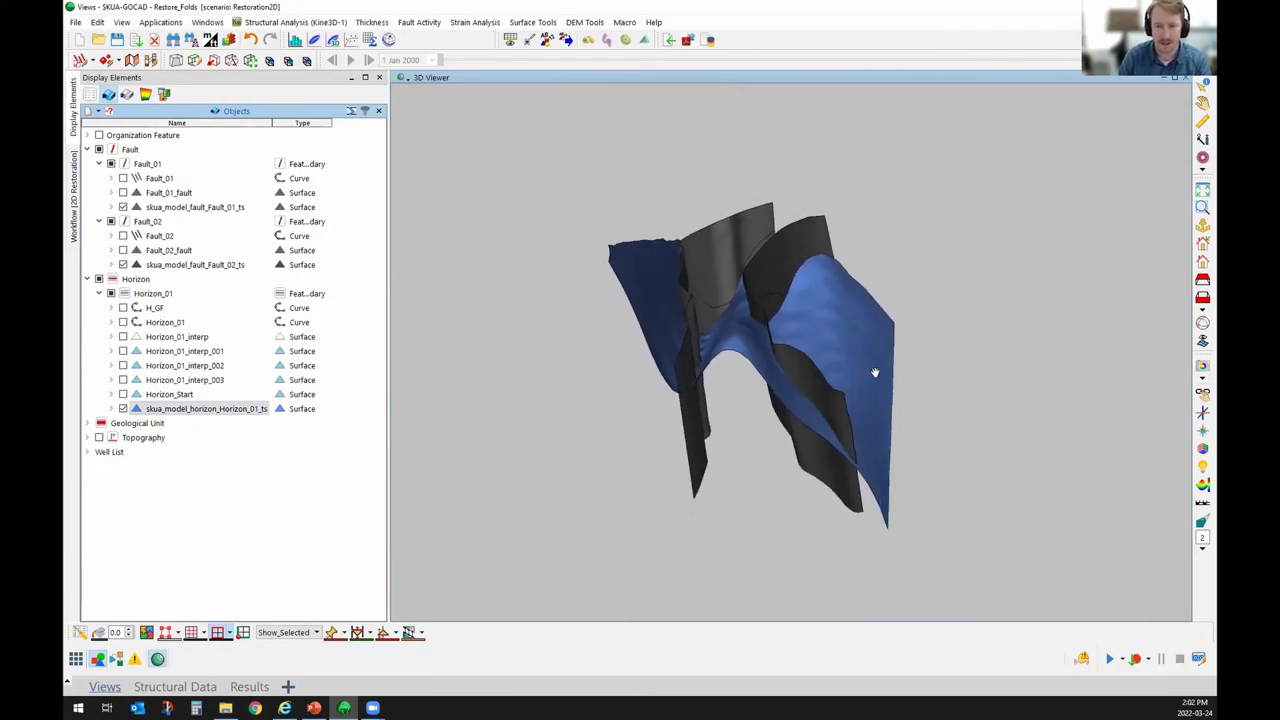
Hide the surfaces skua_model_fault_Fault_01_ts and skua_model_fault_Fault_02_ts and examine the fault gaps in the horizon.
click(123, 264)
click(123, 207)
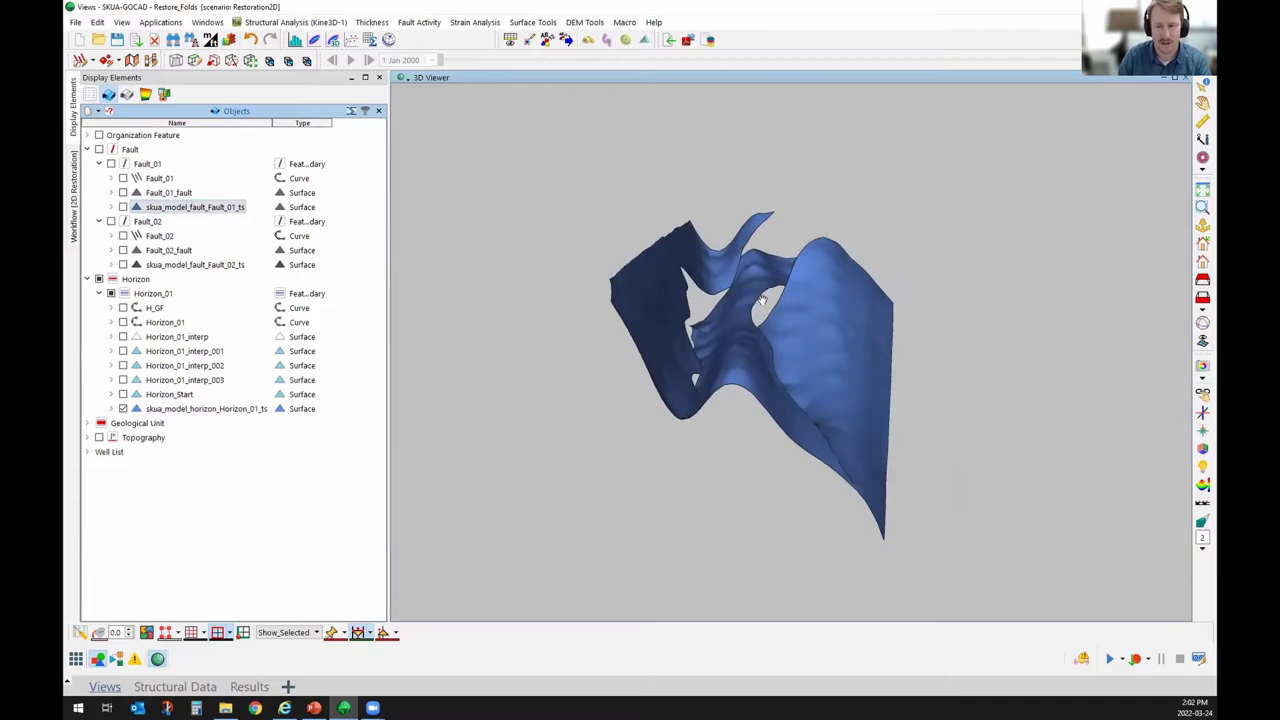
drag(600, 420, 651, 354)
drag(717, 270, 893, 346)
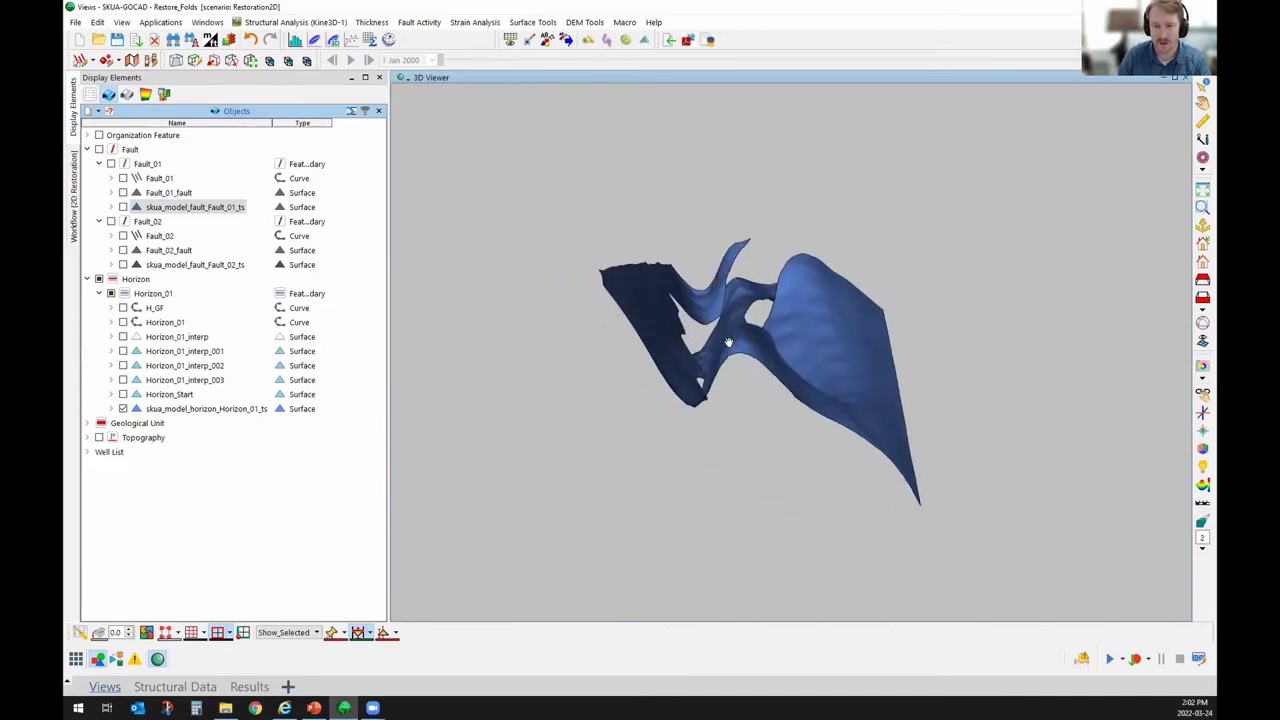
drag(737, 311, 750, 265)
drag(866, 409, 790, 402)
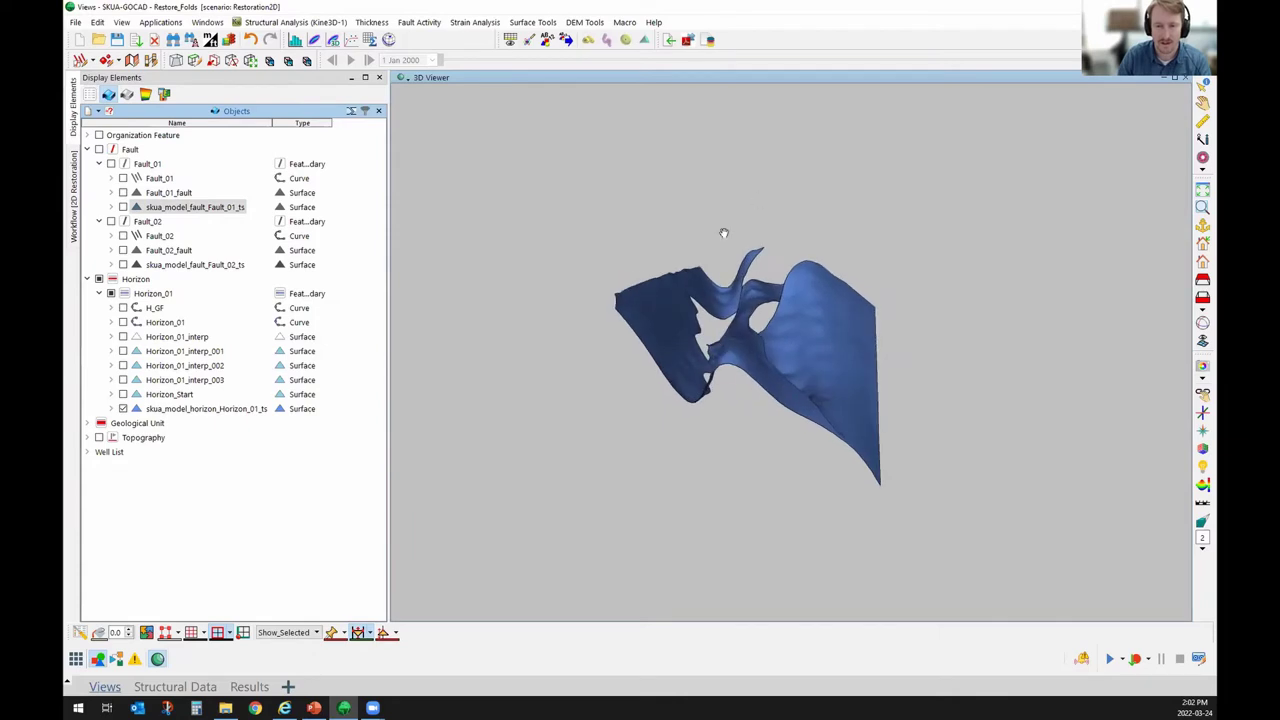
drag(831, 283, 847, 301)
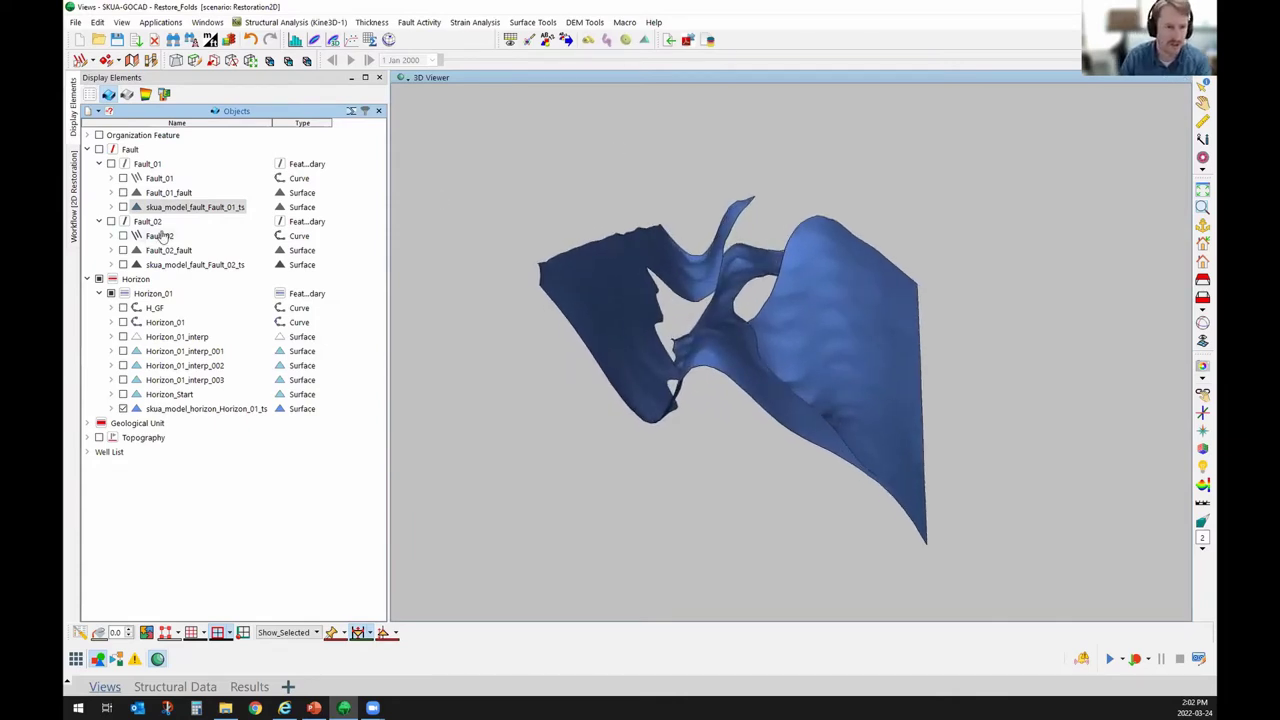
Redisplay the surfaces skua_model_fault_Fault_01_ts and skua_model_fault_Fault_02_ts together with the horizon.
click(123, 207)
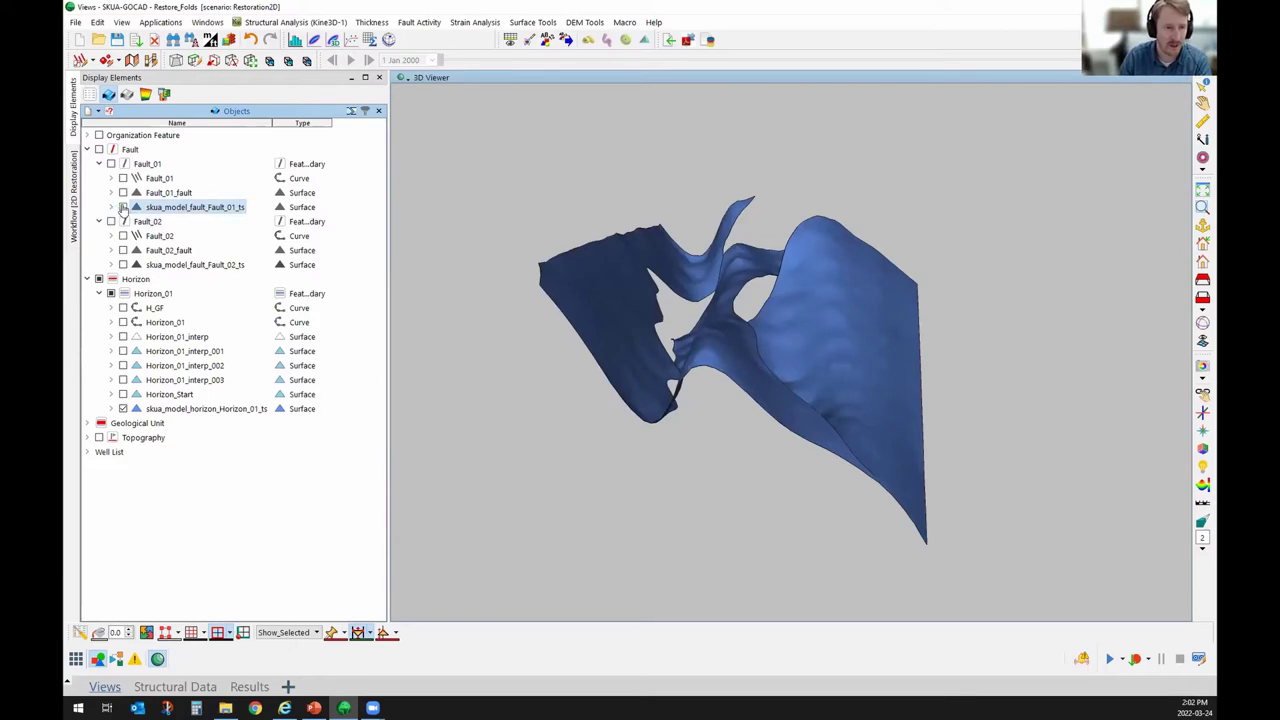
click(123, 264)
drag(692, 286, 886, 263)
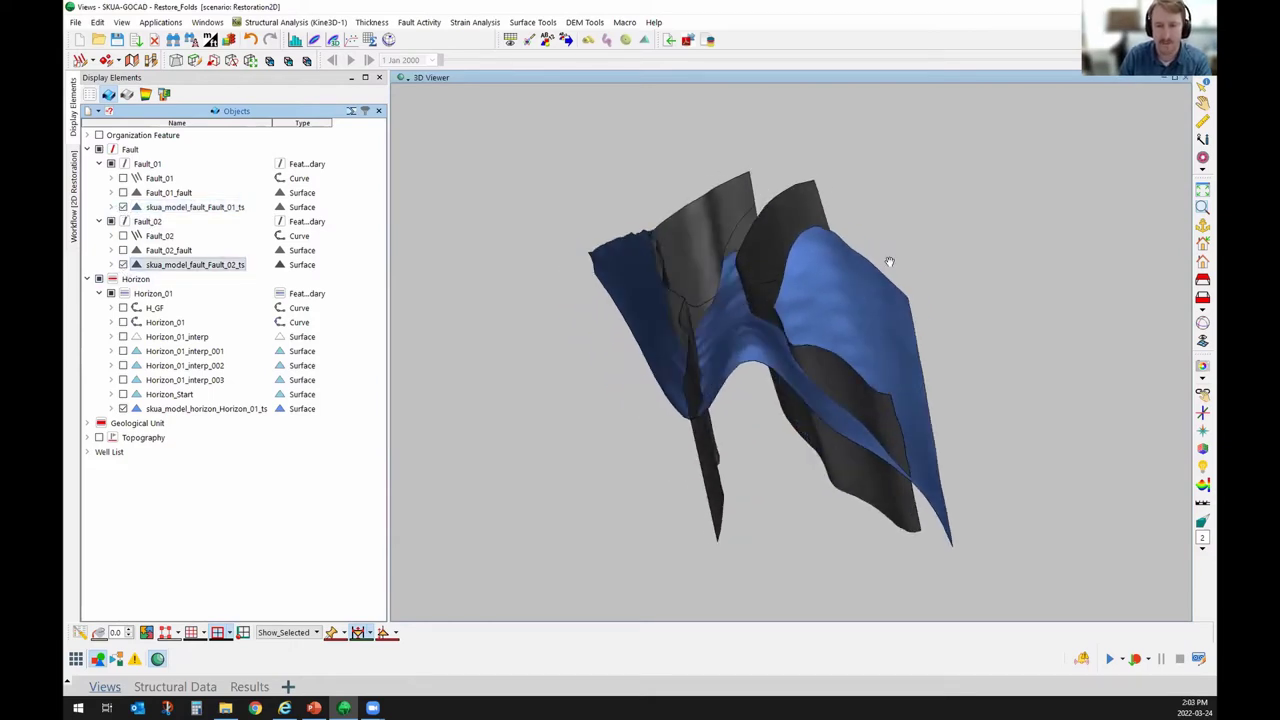
Return to the 2D Restoration workflow and pick skua_model_horizon_Horizon_01_ts in the 3D view as the surface to restore.
click(74, 180)
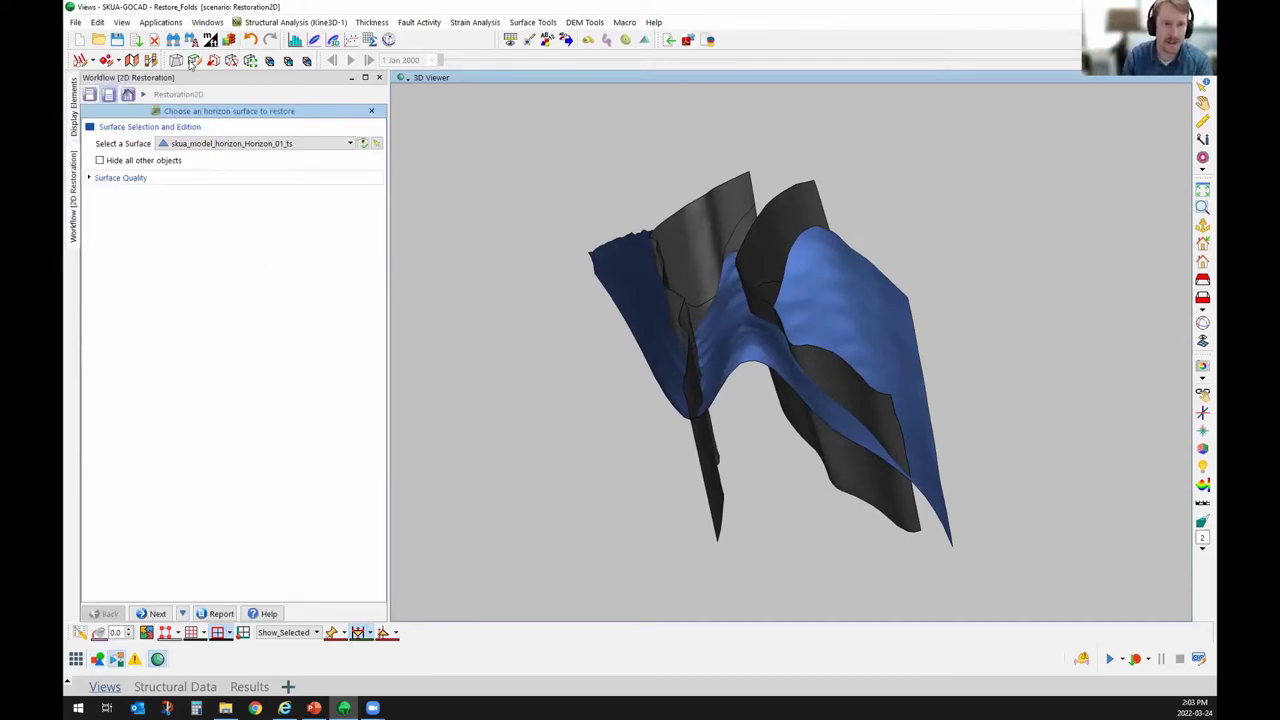
drag(686, 277, 795, 378)
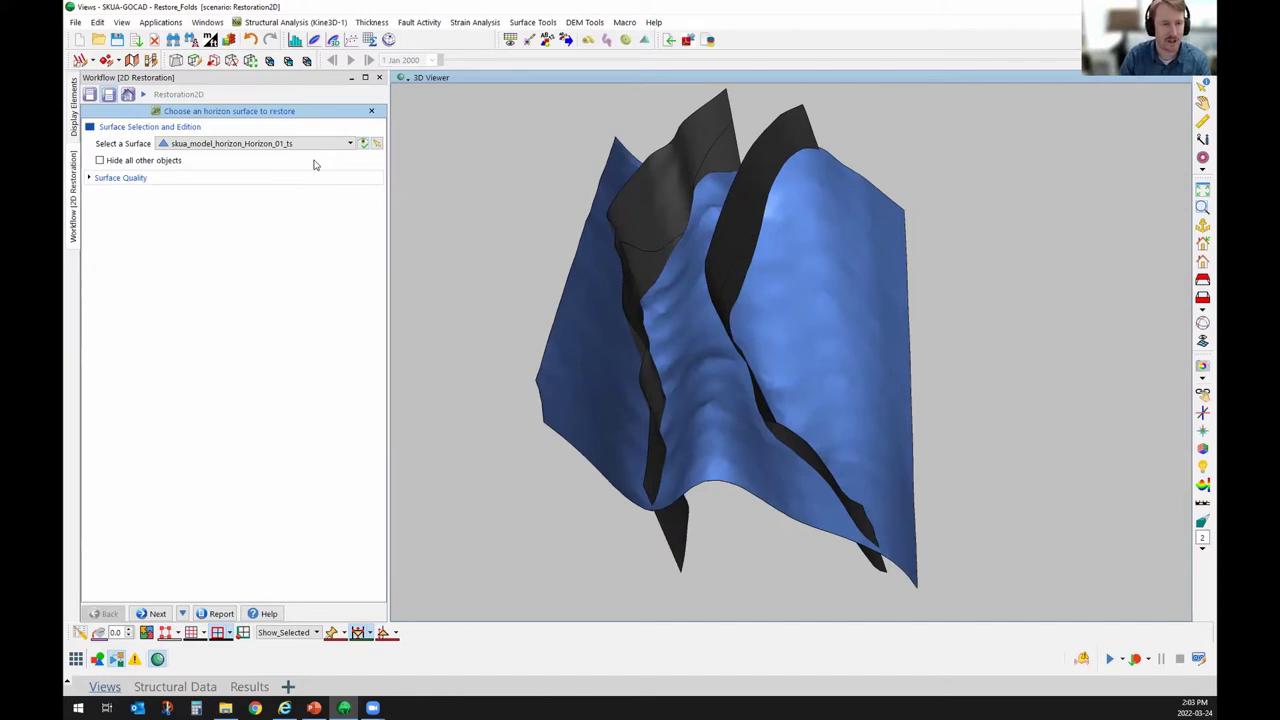
mouse_move(652, 241)
mouse_down()
mouse_move(680, 251)
mouse_move(650, 251)
mouse_up()
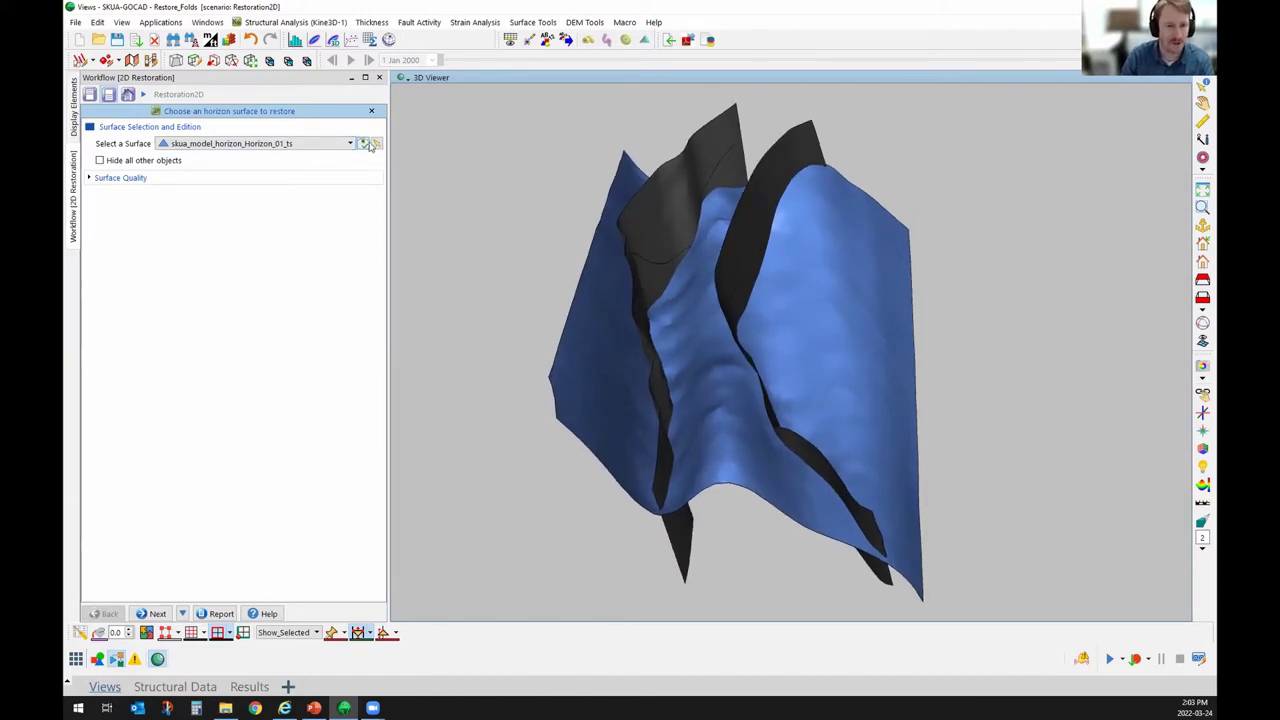
click(862, 328)
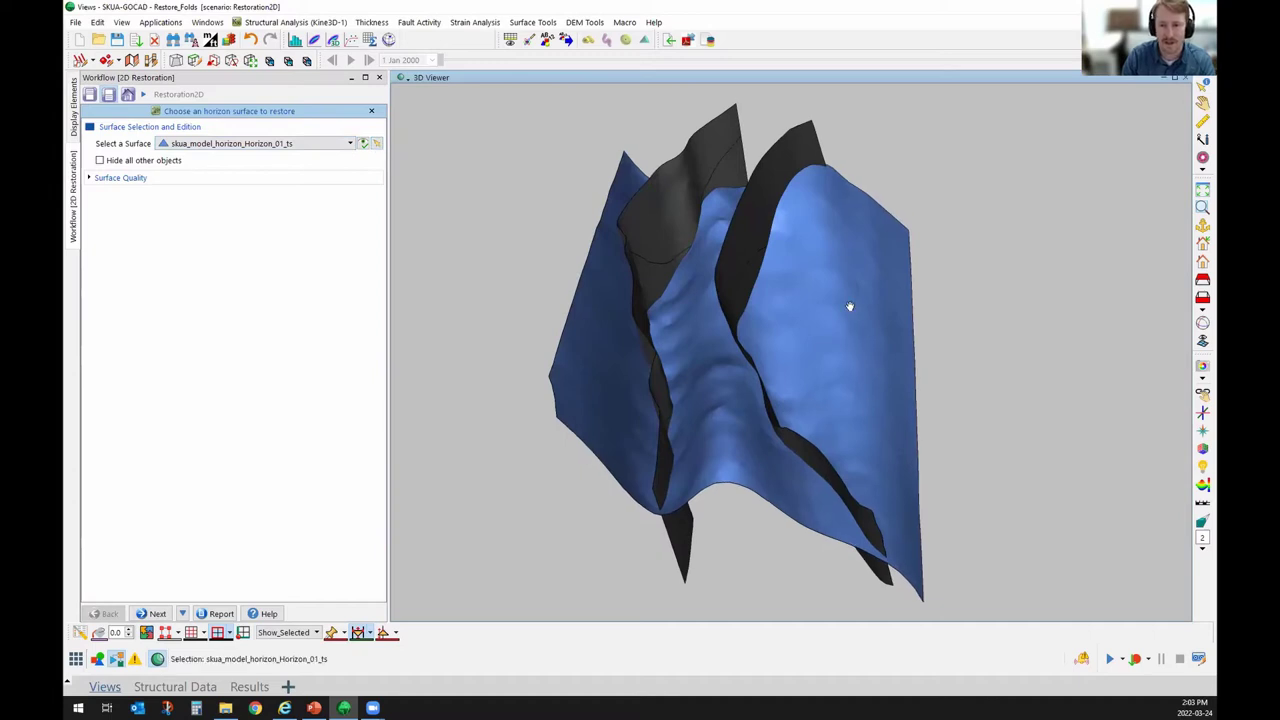
drag(657, 396, 545, 255)
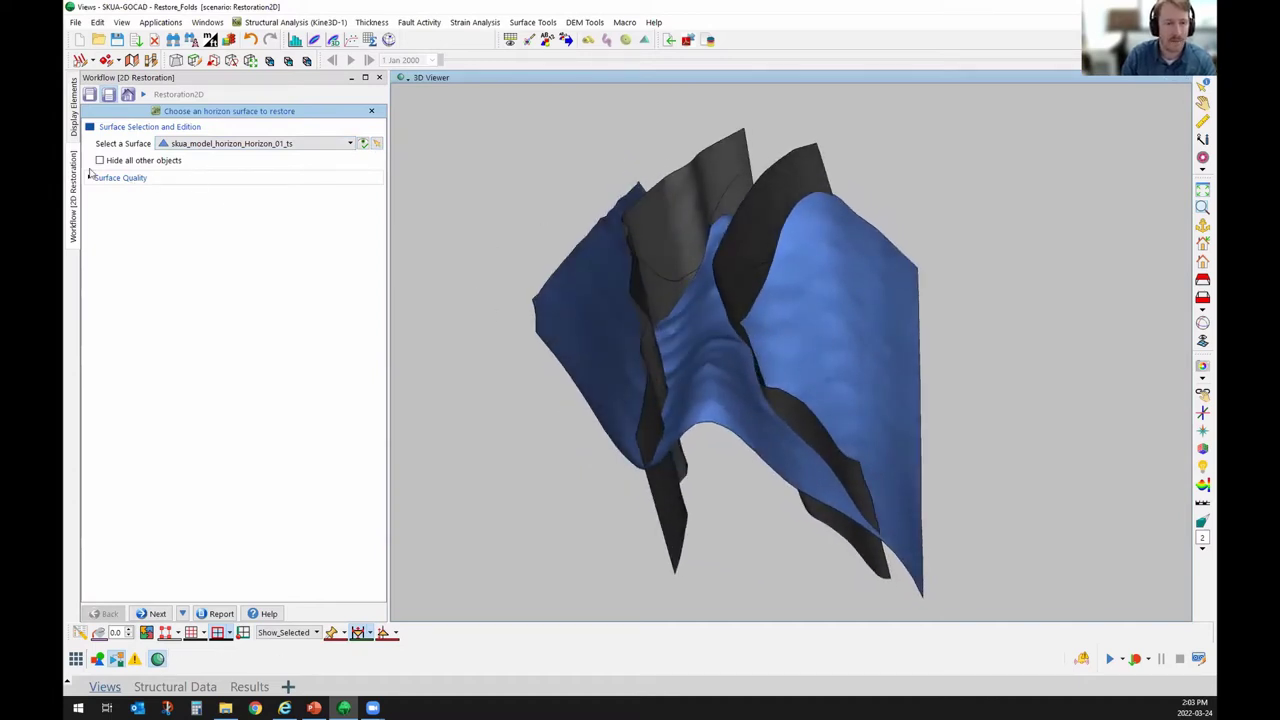
Hide all objects other than the horizon being restored and check its triangulation in the surface quality options.
click(100, 160)
drag(774, 311, 750, 365)
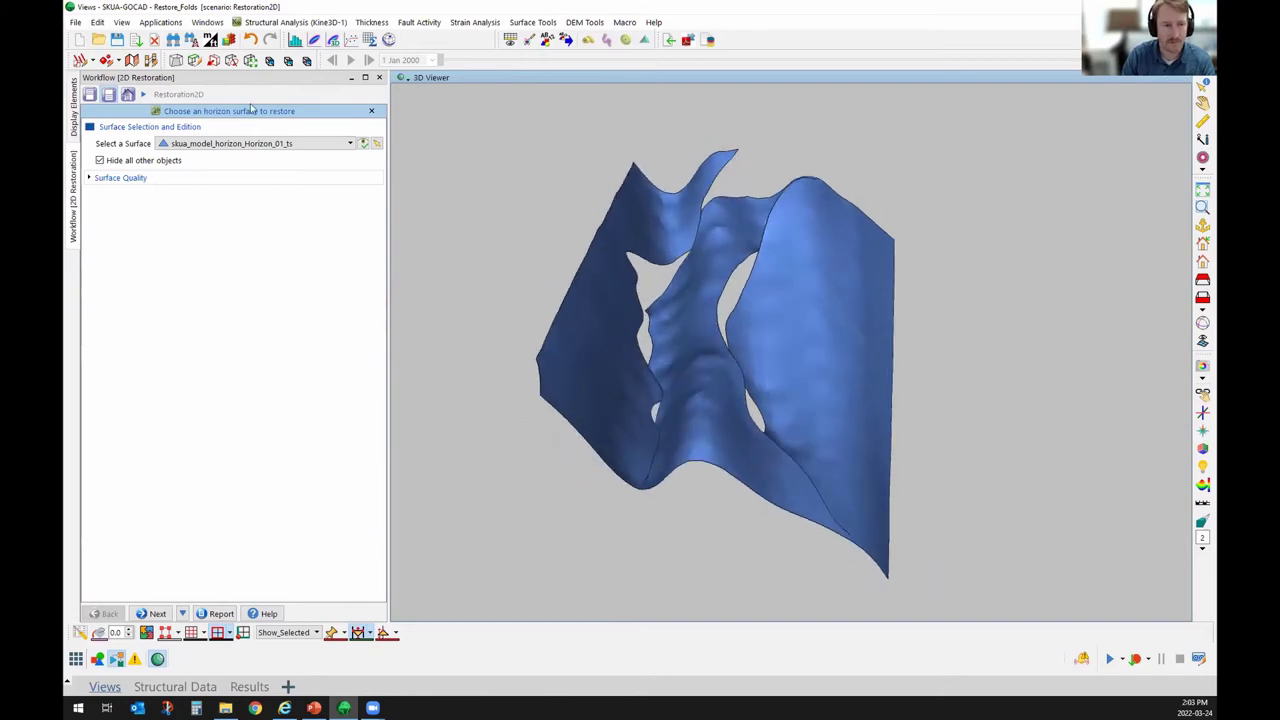
click(88, 177)
drag(688, 300, 733, 452)
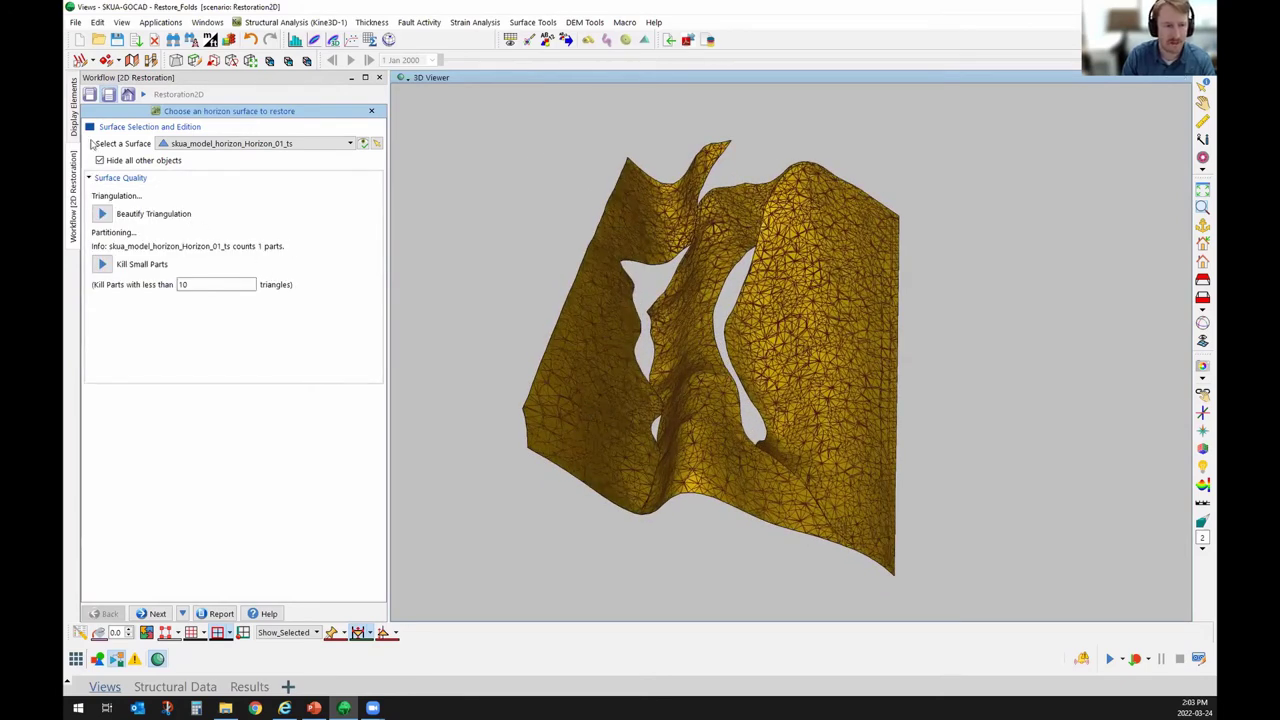
click(89, 178)
drag(818, 275, 809, 289)
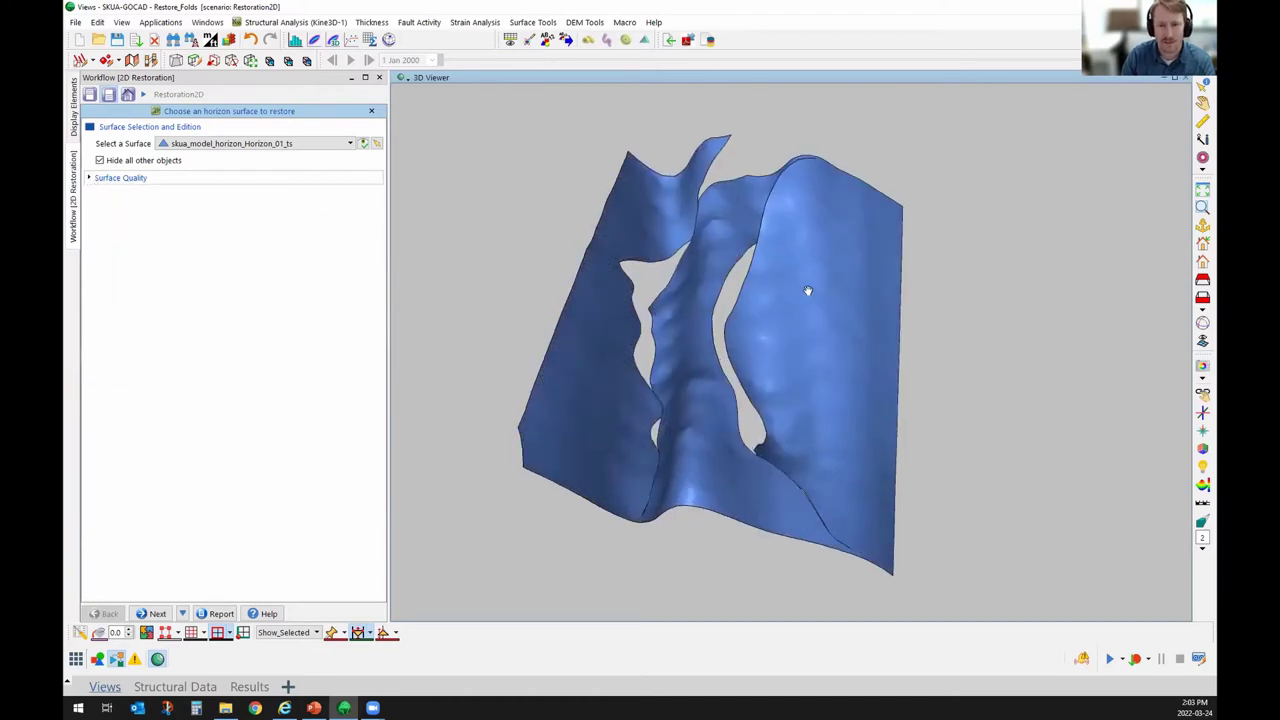
Advance the workflow to the unfolding method and choose Flexural Slip with Unfaulting.
click(157, 613)
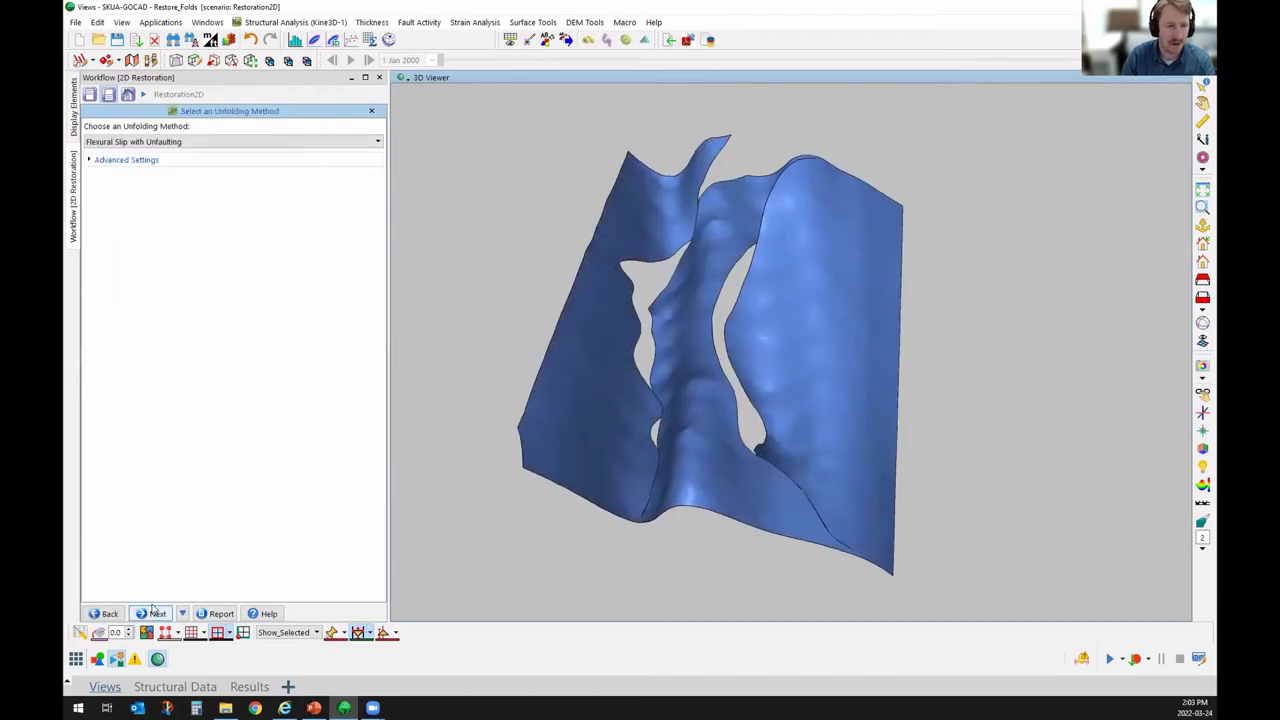
click(343, 142)
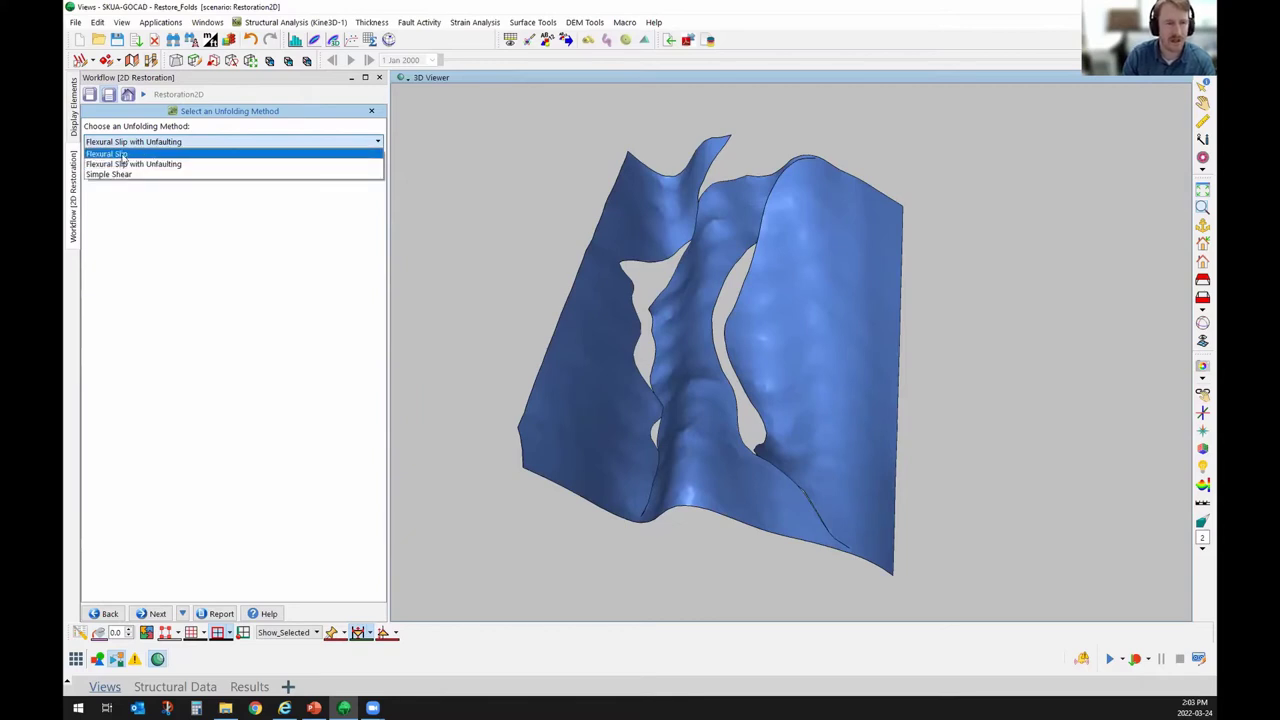
click(166, 165)
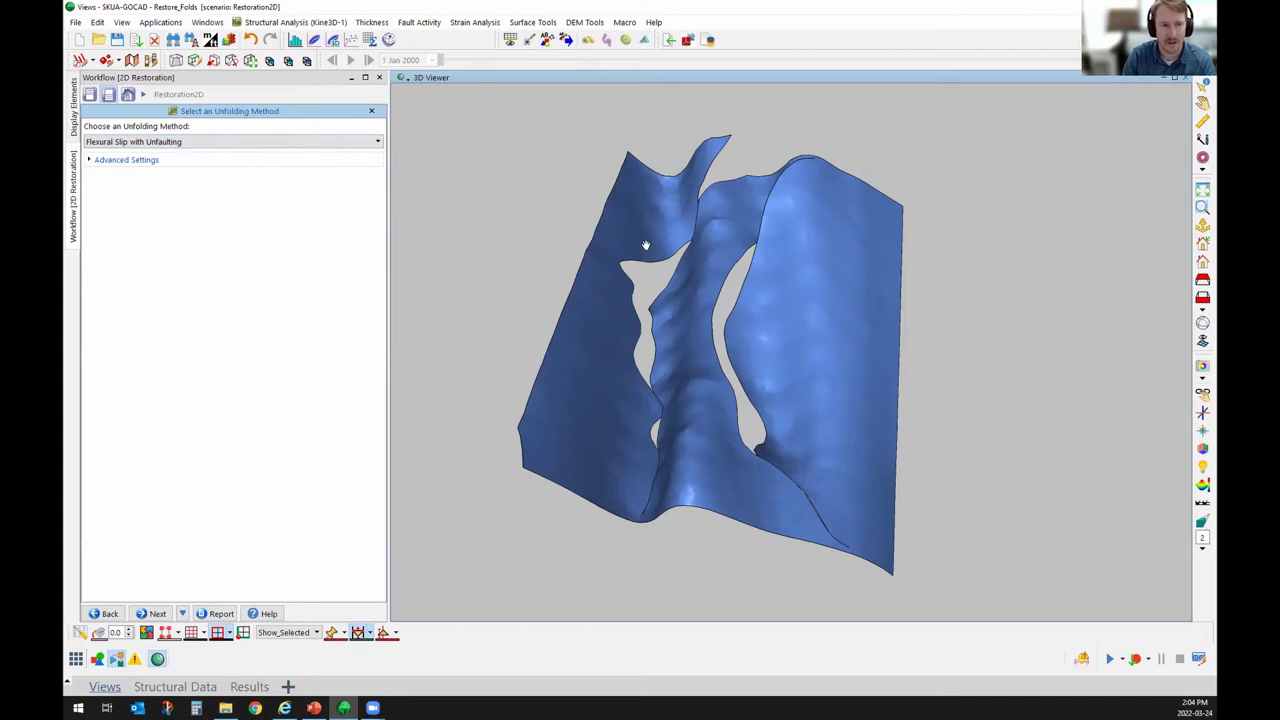
drag(649, 246, 846, 323)
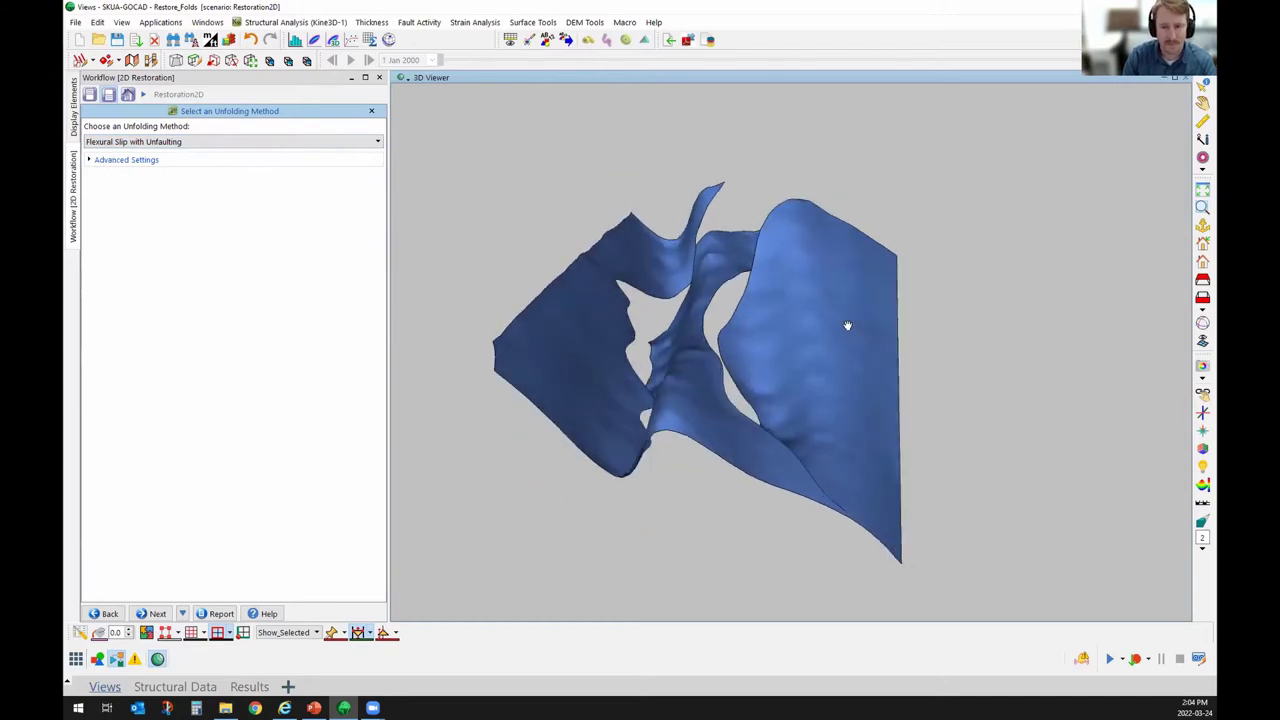
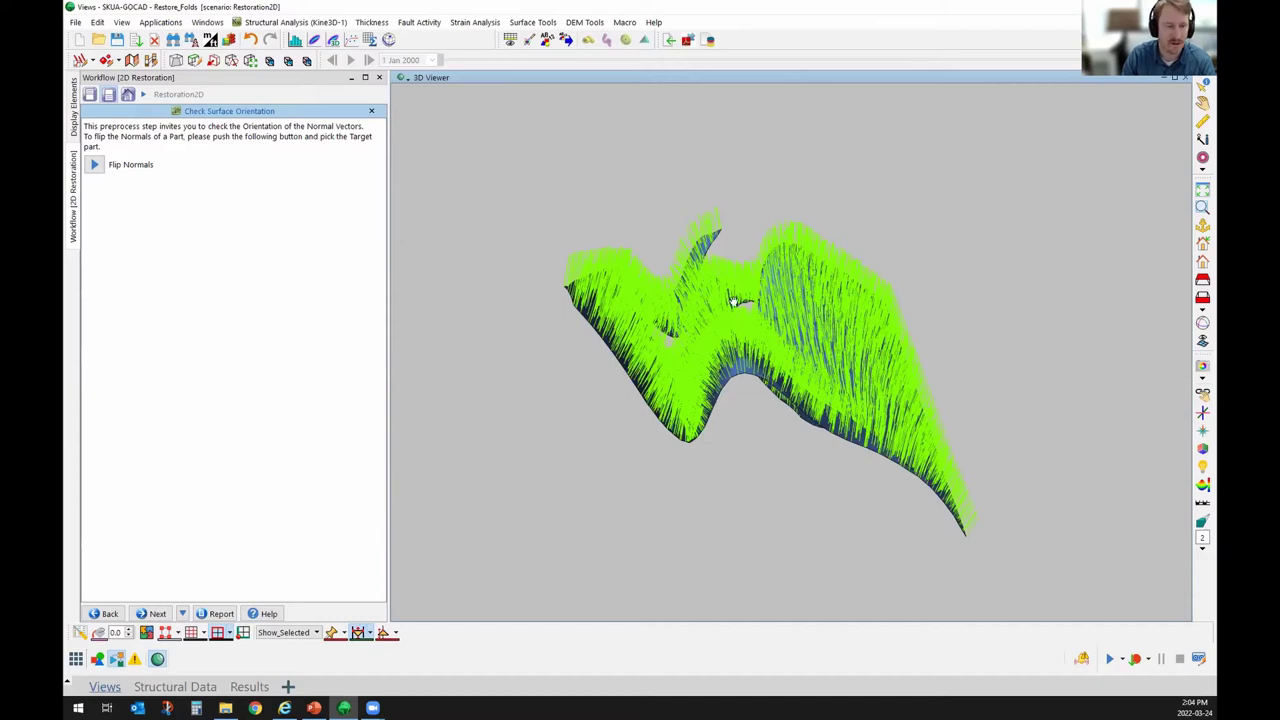
Flip the normals of the horizon surface in the surface orientation check.
click(95, 165)
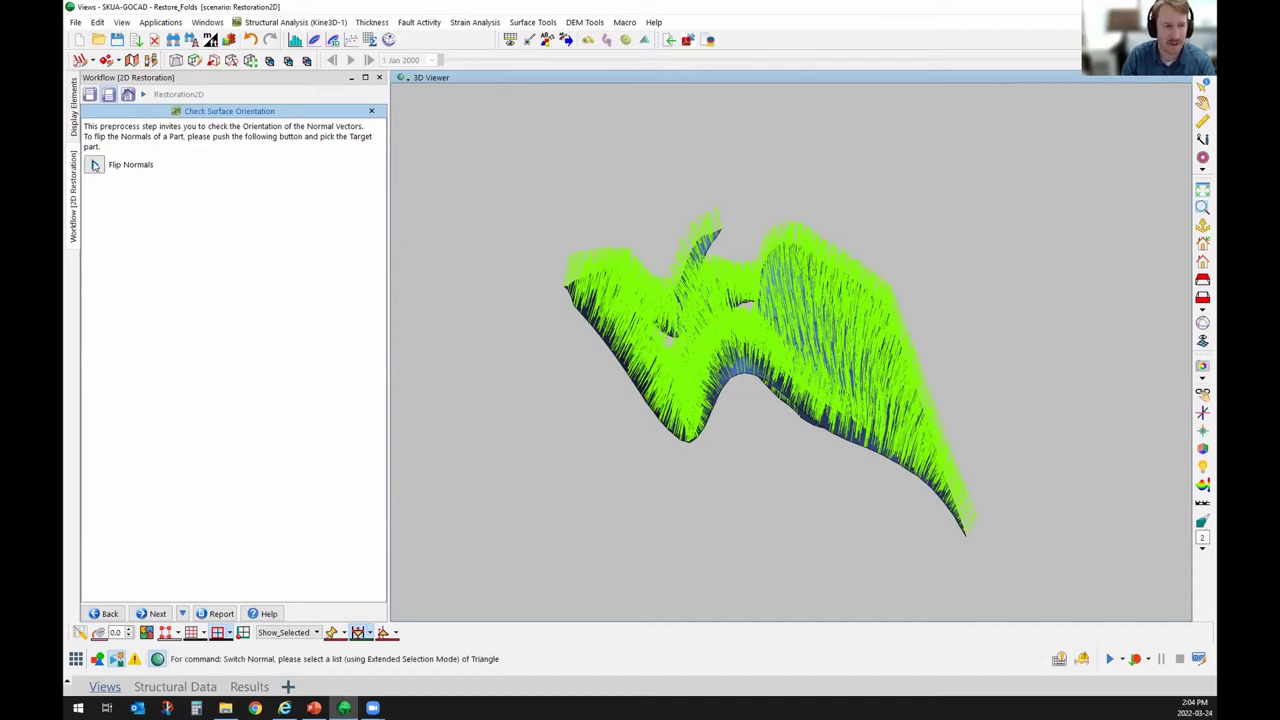
click(593, 305)
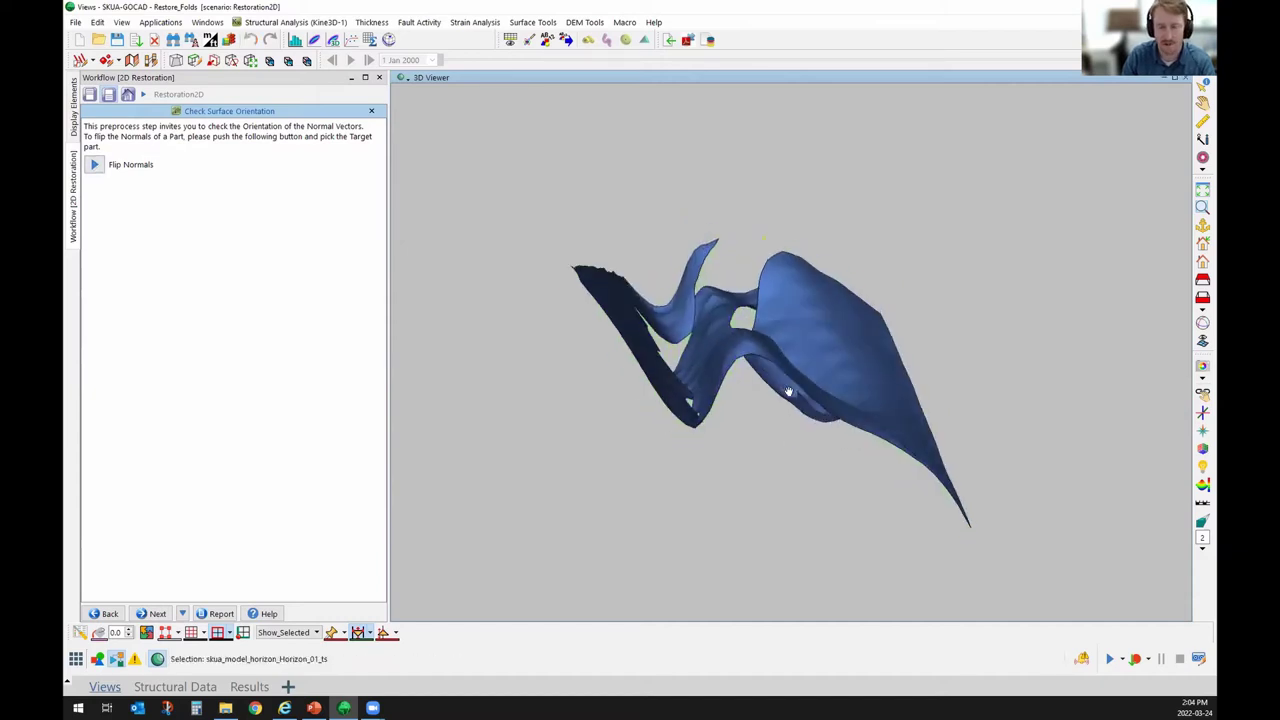
drag(928, 446, 829, 443)
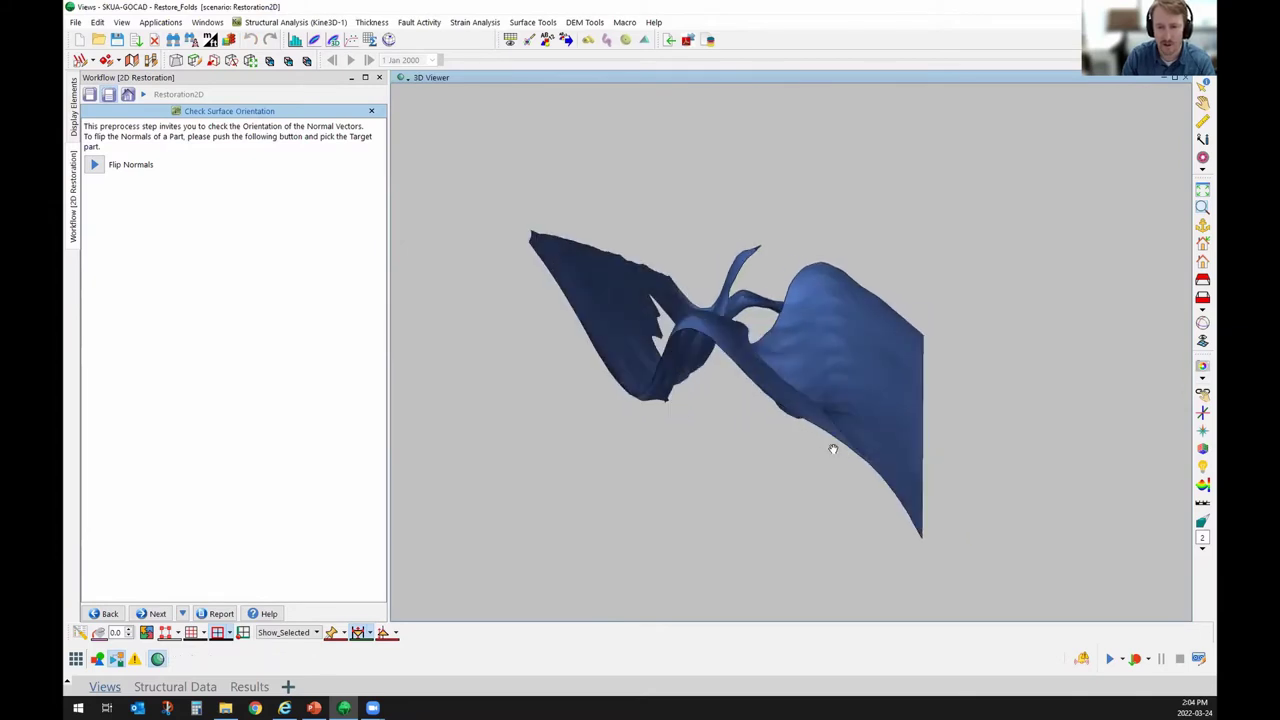
Flip the horizon surface's normals once more so they point upward, and advance to the fault closure constraint.
click(95, 165)
click(589, 290)
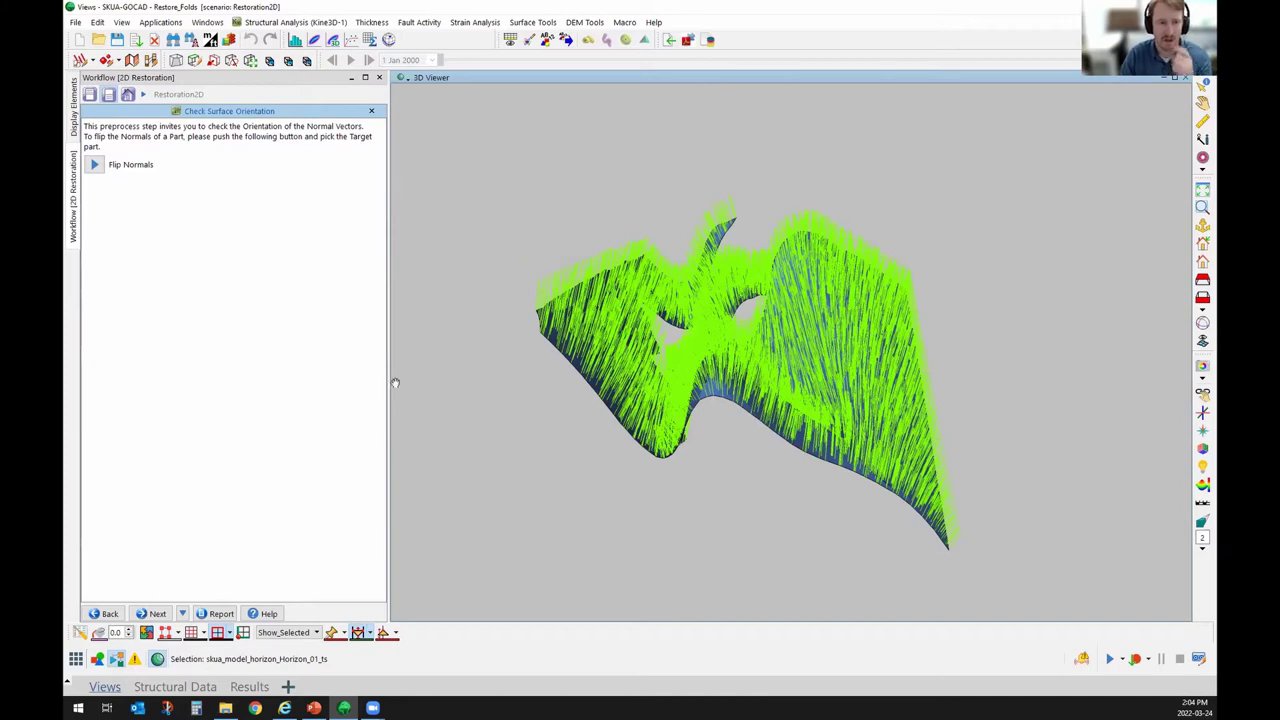
click(155, 614)
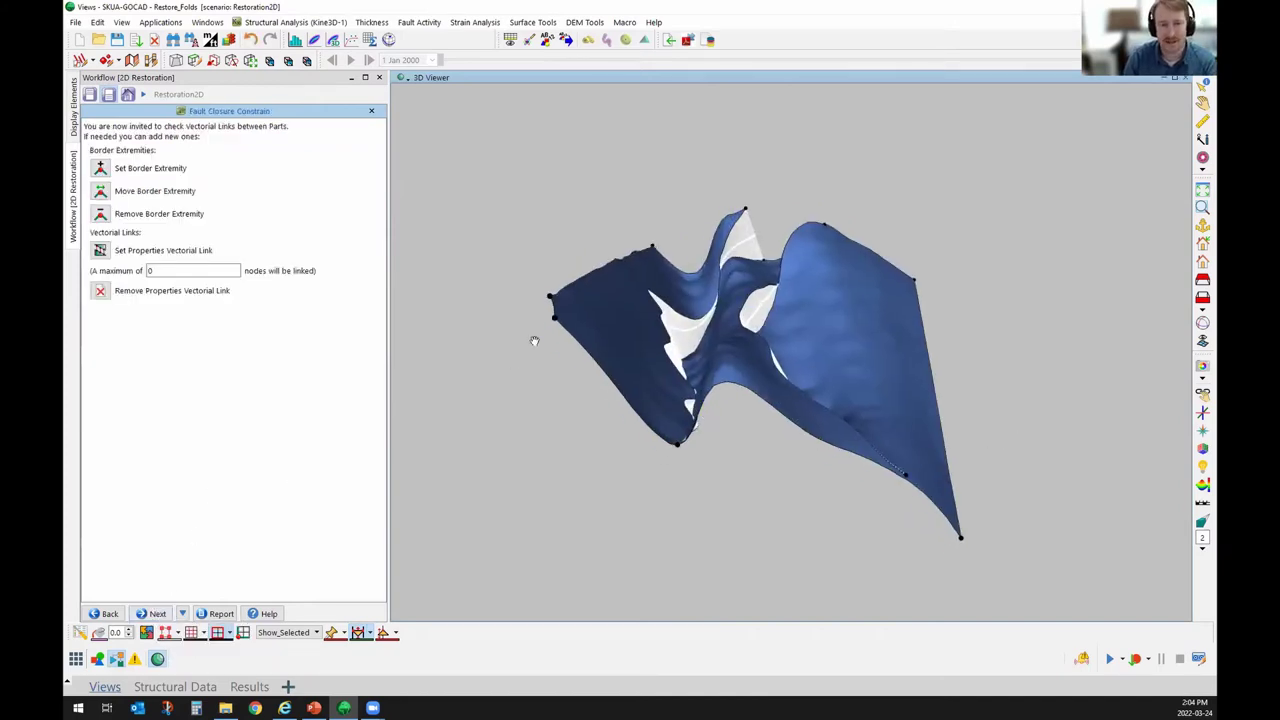
Remove the vectorial links across both fault gaps of the horizon.
click(130, 290)
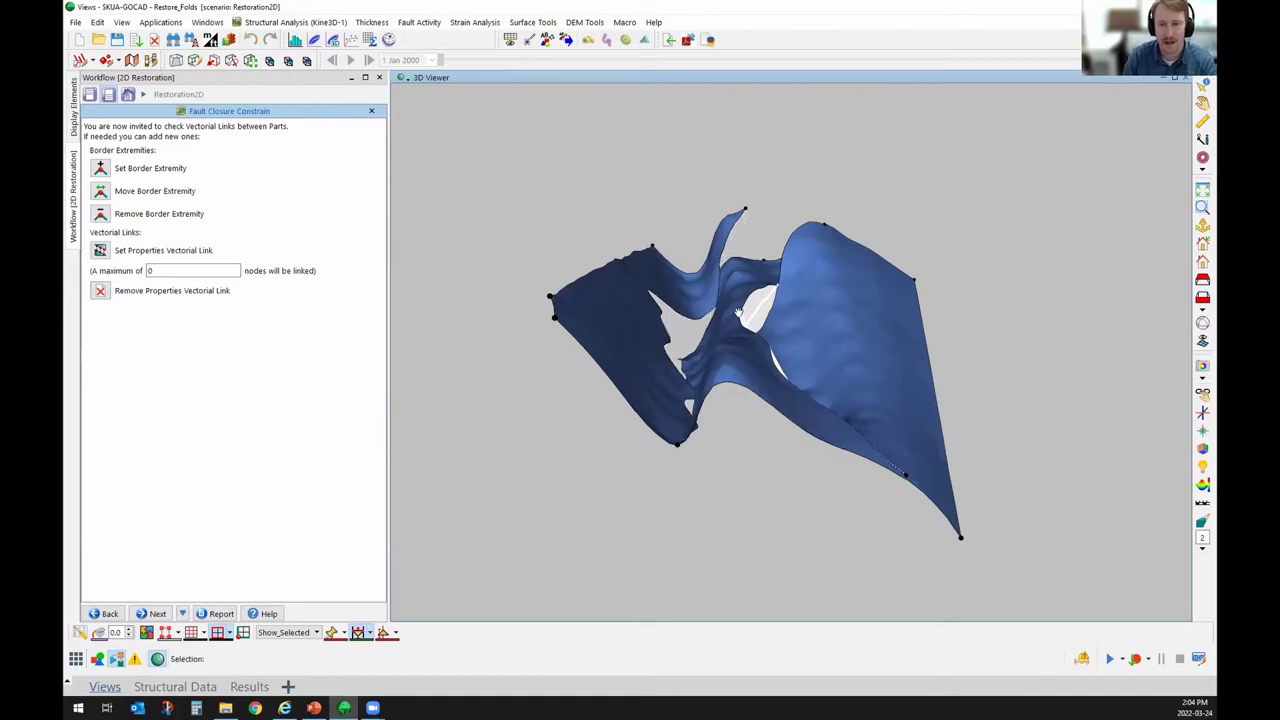
drag(1128, 388, 698, 425)
drag(717, 380, 638, 337)
Display skua_model_fault_Fault_01_ts and skua_model_fault_Fault_02_ts to examine them against the horizon gaps, hide both again and return to the restoration workflow.
click(73, 108)
click(123, 207)
click(123, 264)
drag(600, 330, 787, 207)
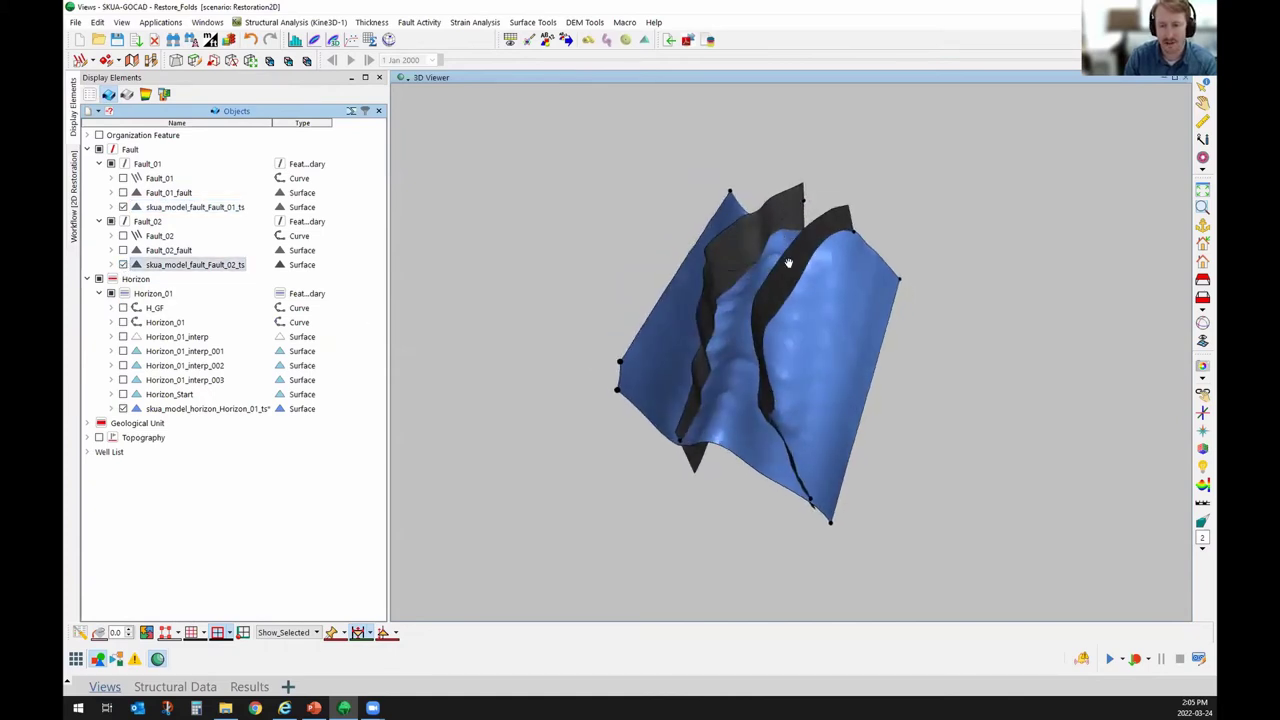
click(123, 264)
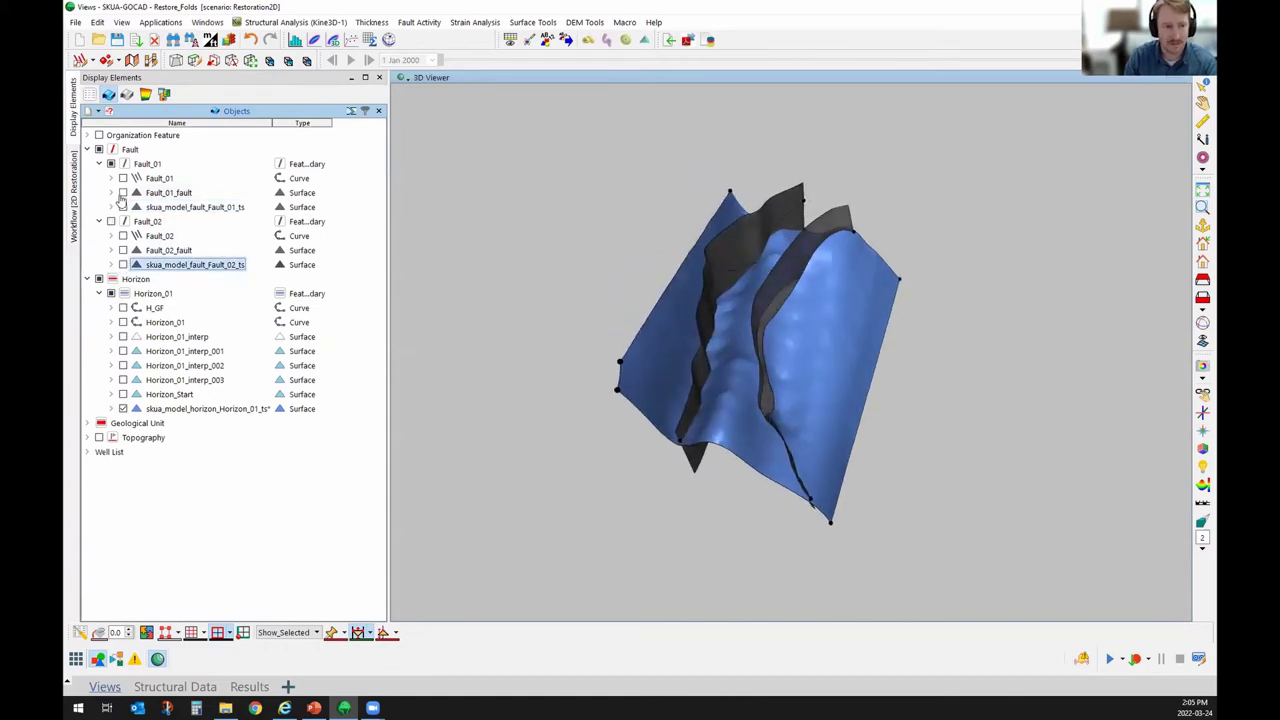
click(123, 207)
click(79, 182)
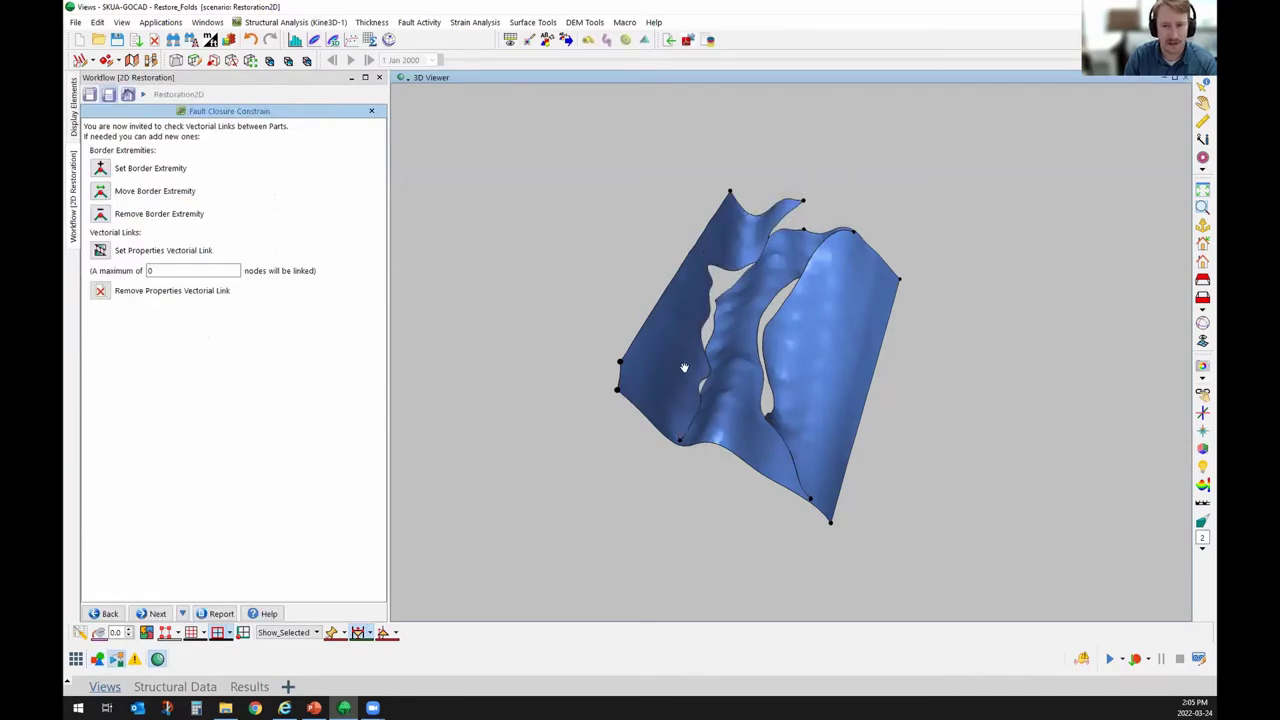
Set a vectorial link between the two horizon borders facing each other across the left fault gap.
drag(790, 344, 777, 443)
scroll(782, 441, down, 2)
scroll(782, 441, up, 4)
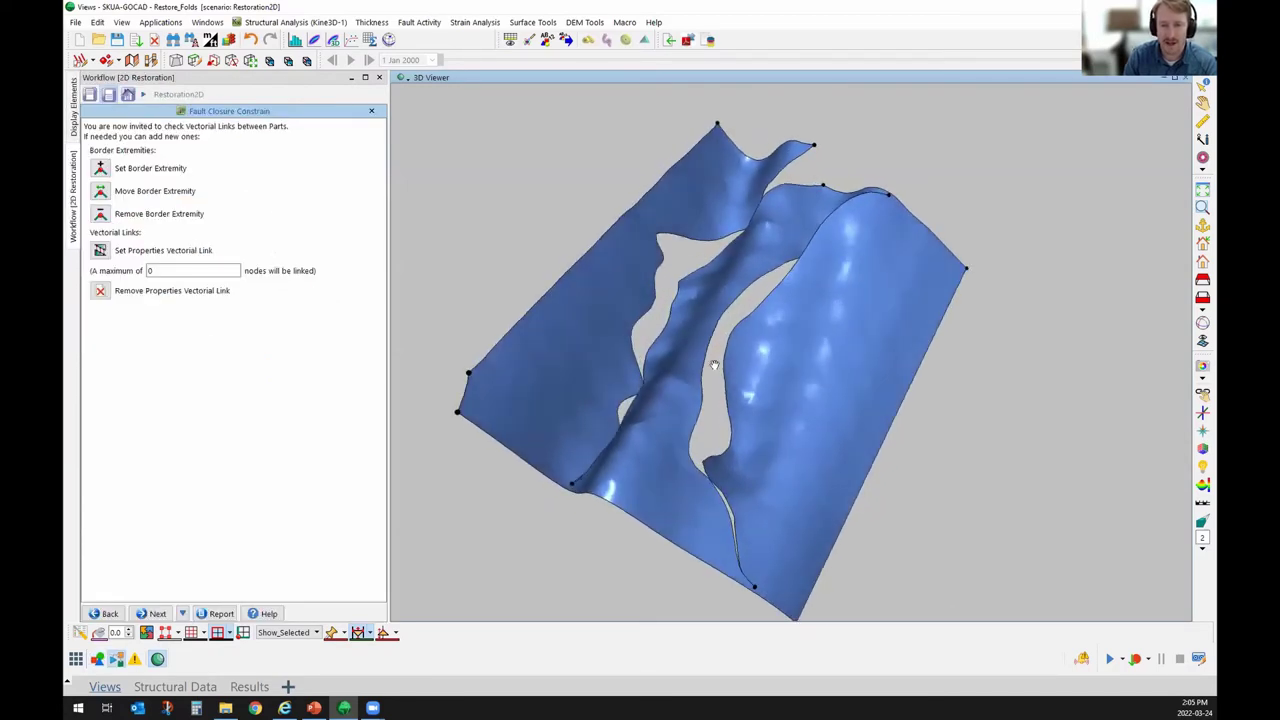
drag(763, 313, 738, 436)
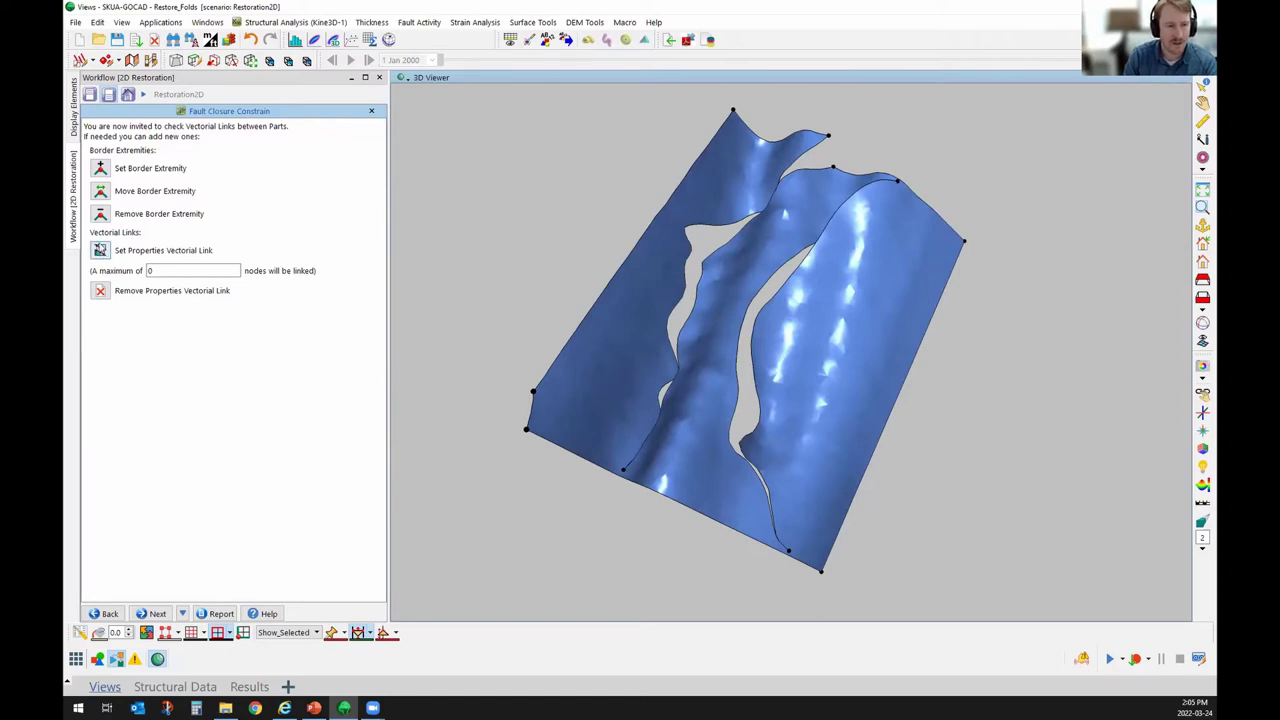
click(100, 250)
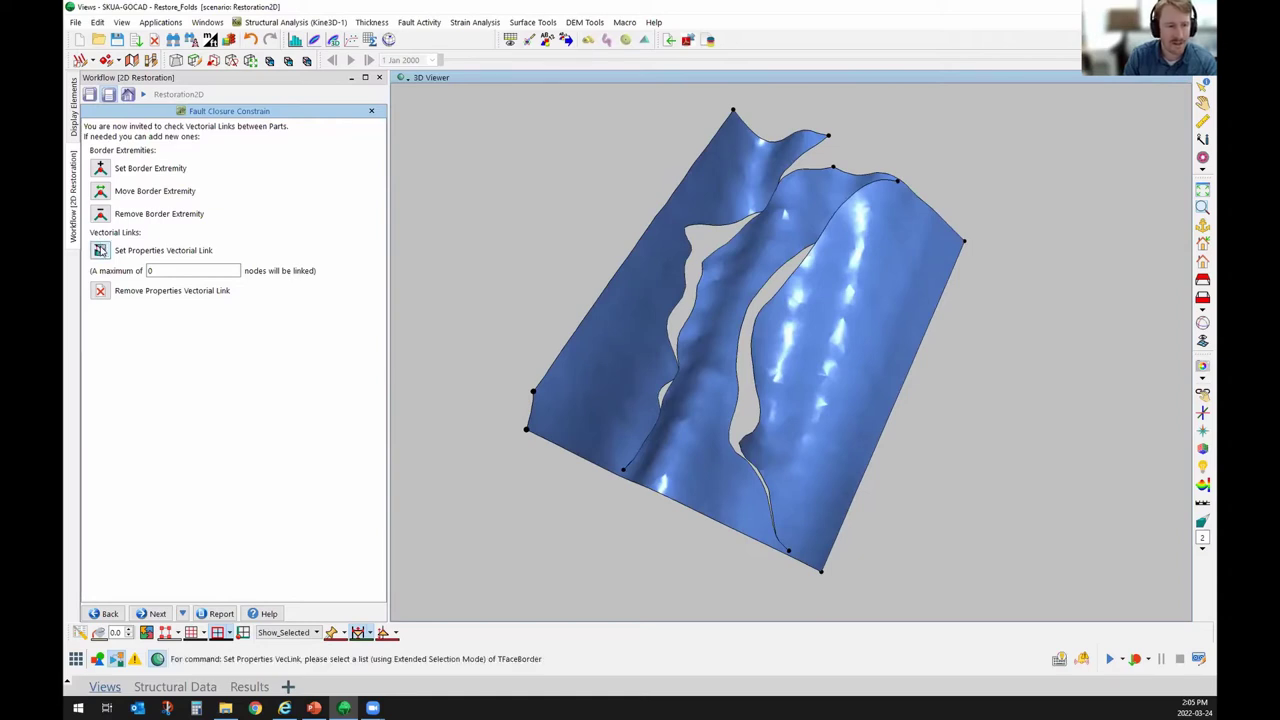
click(705, 257)
click(697, 228)
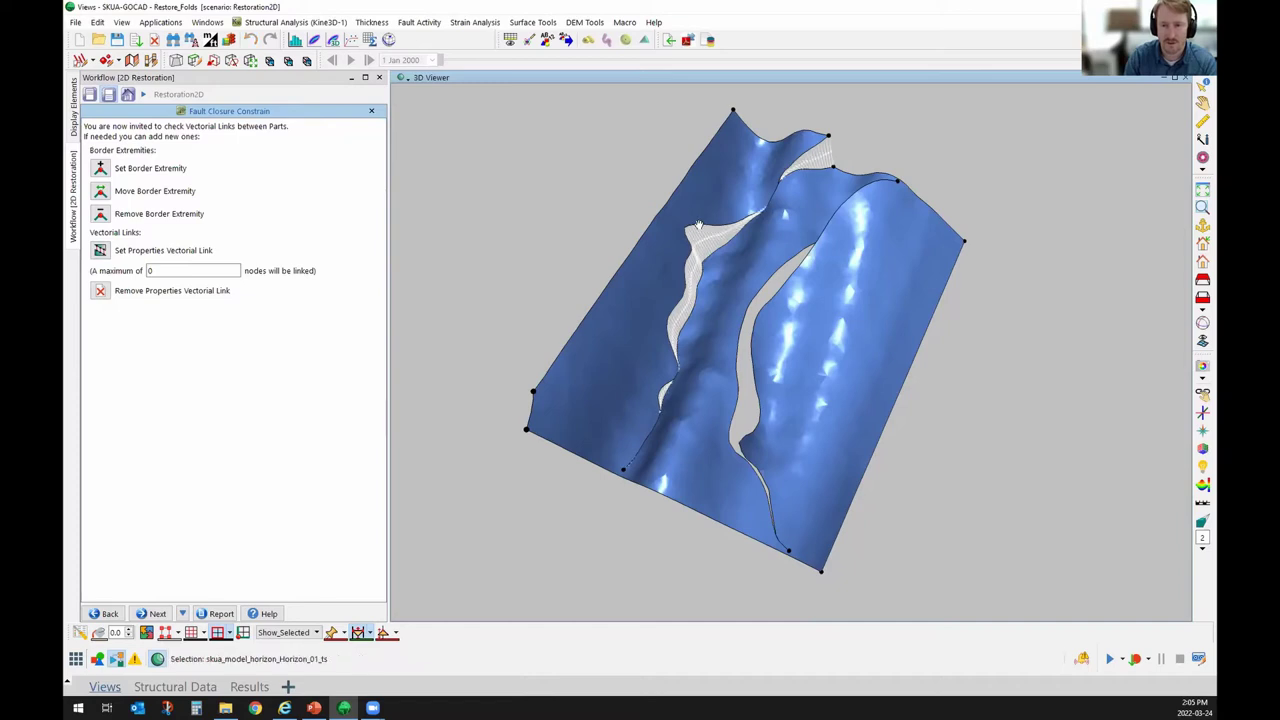
Examine how the vectorial links connect the two sides of the left fault gap along its length.
drag(770, 449, 688, 282)
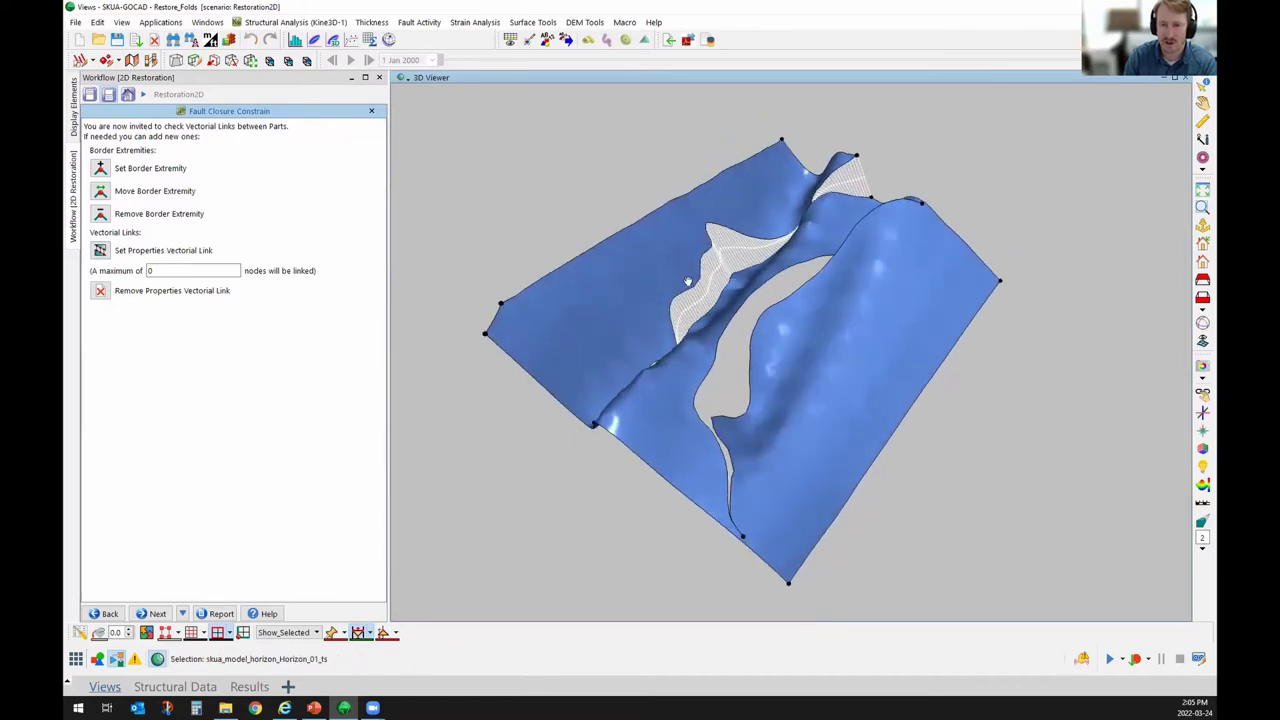
drag(776, 232, 856, 146)
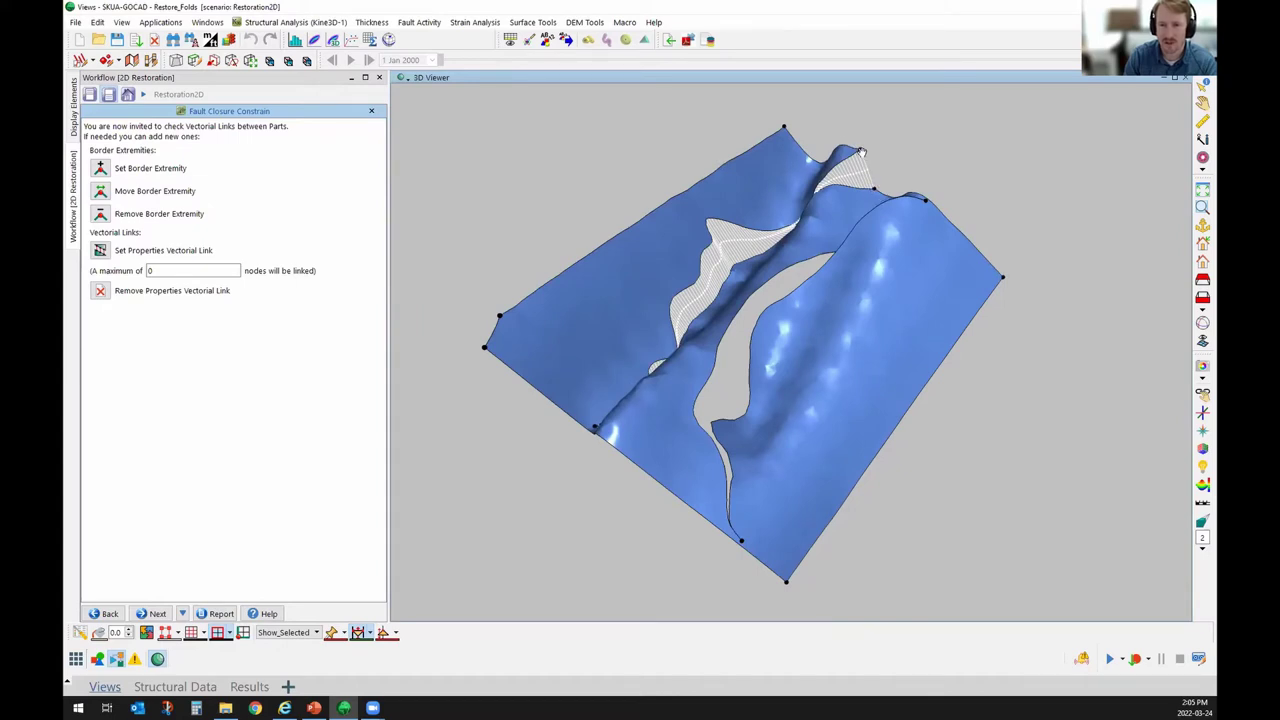
drag(872, 156, 824, 187)
drag(652, 358, 736, 264)
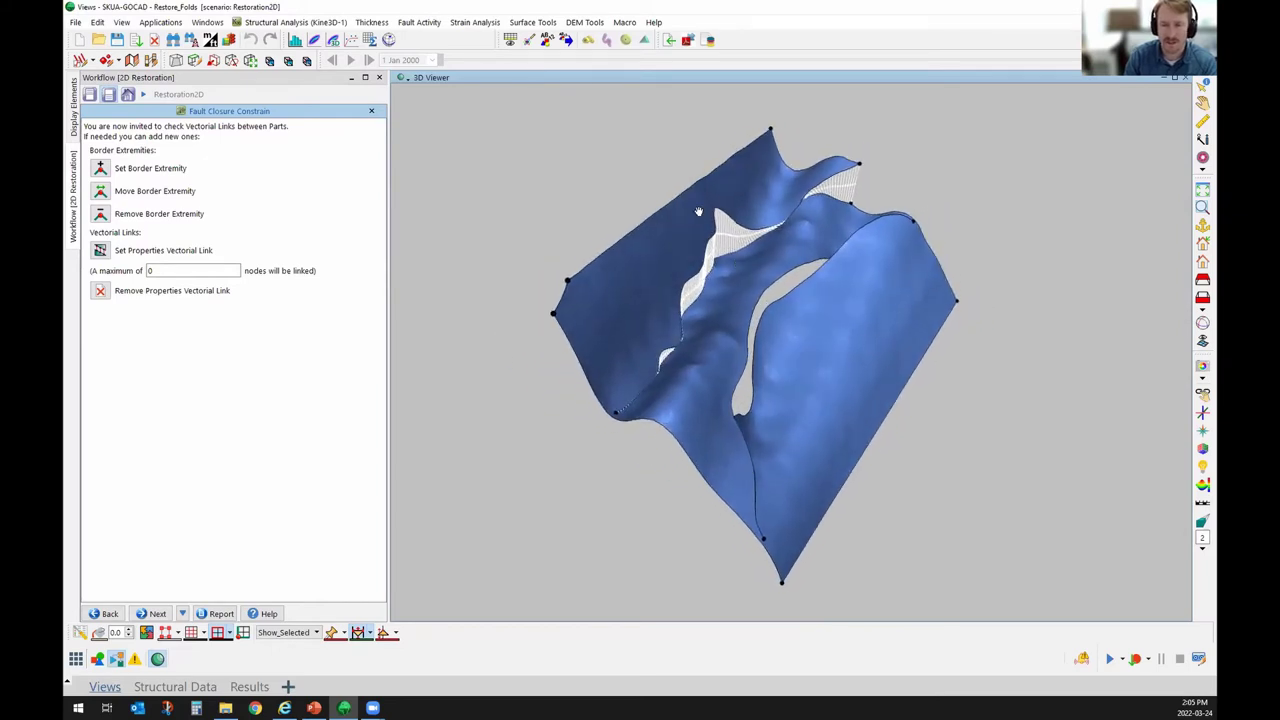
drag(698, 212, 690, 205)
scroll(690, 205, up, 3)
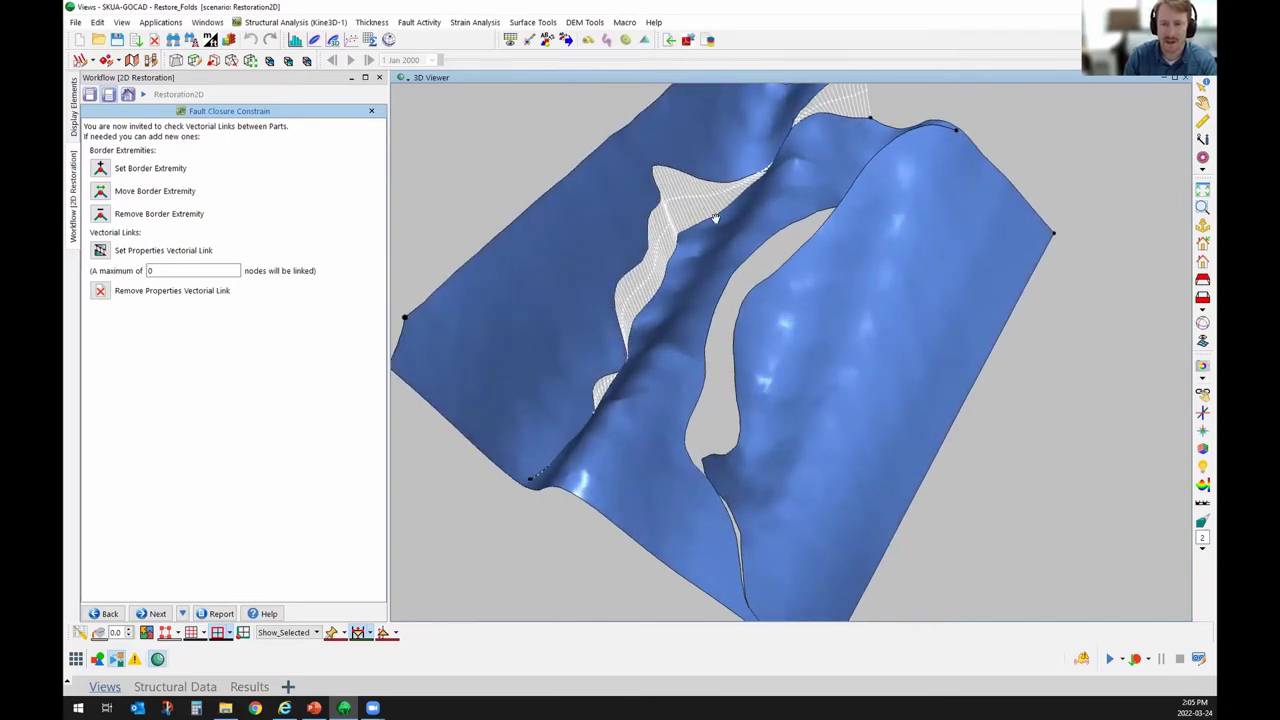
drag(701, 233, 695, 200)
drag(673, 373, 752, 445)
scroll(752, 445, down, 5)
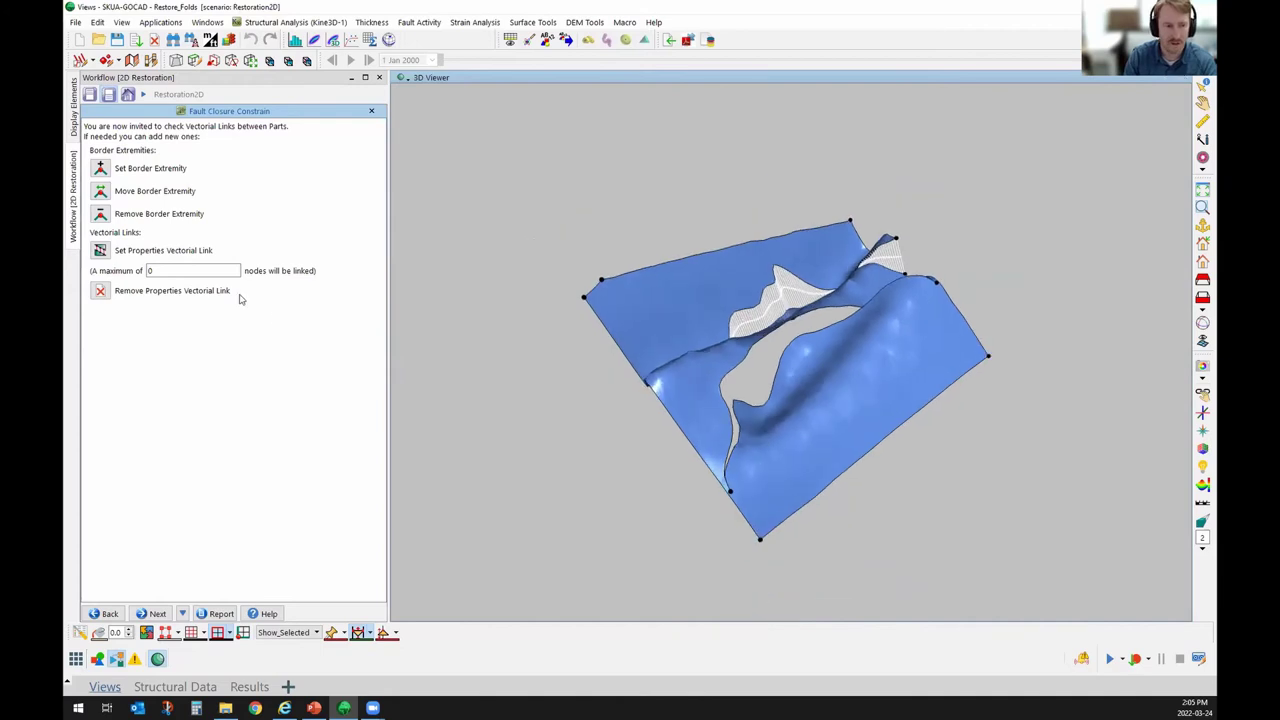
Set a vectorial link between the horizon borders on either side of the right fault gap.
click(100, 251)
click(780, 362)
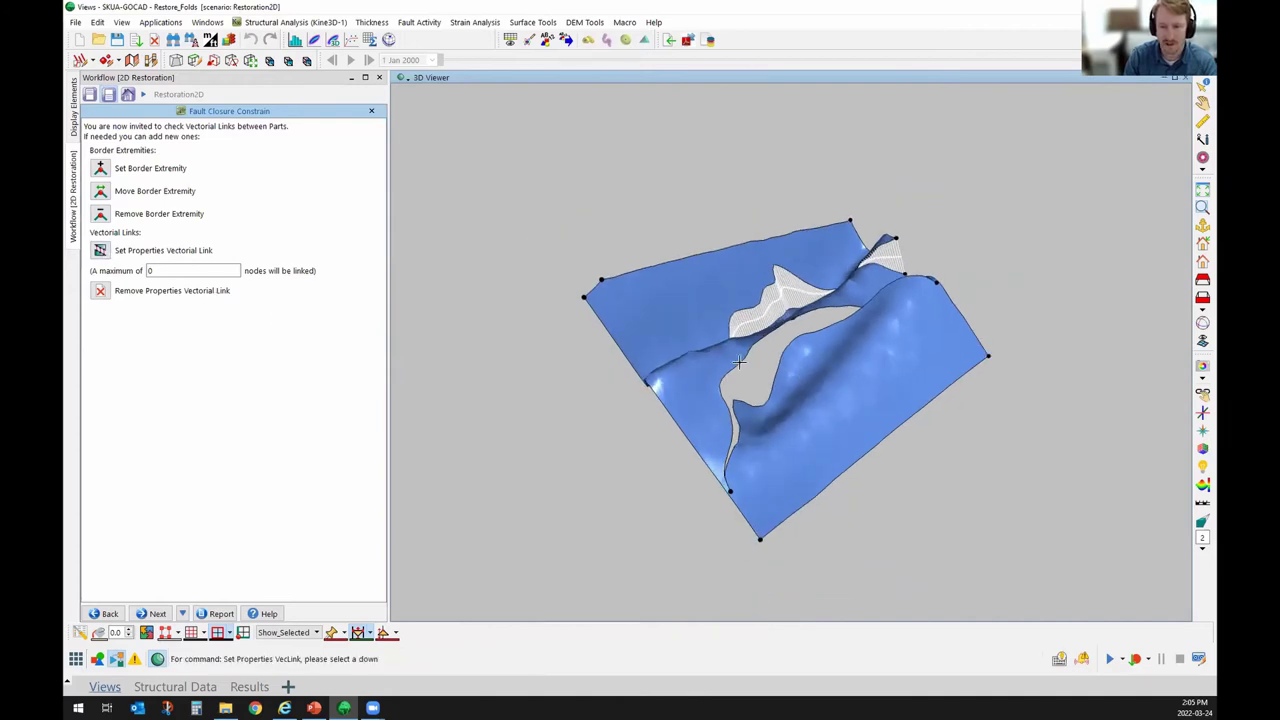
drag(898, 498, 862, 500)
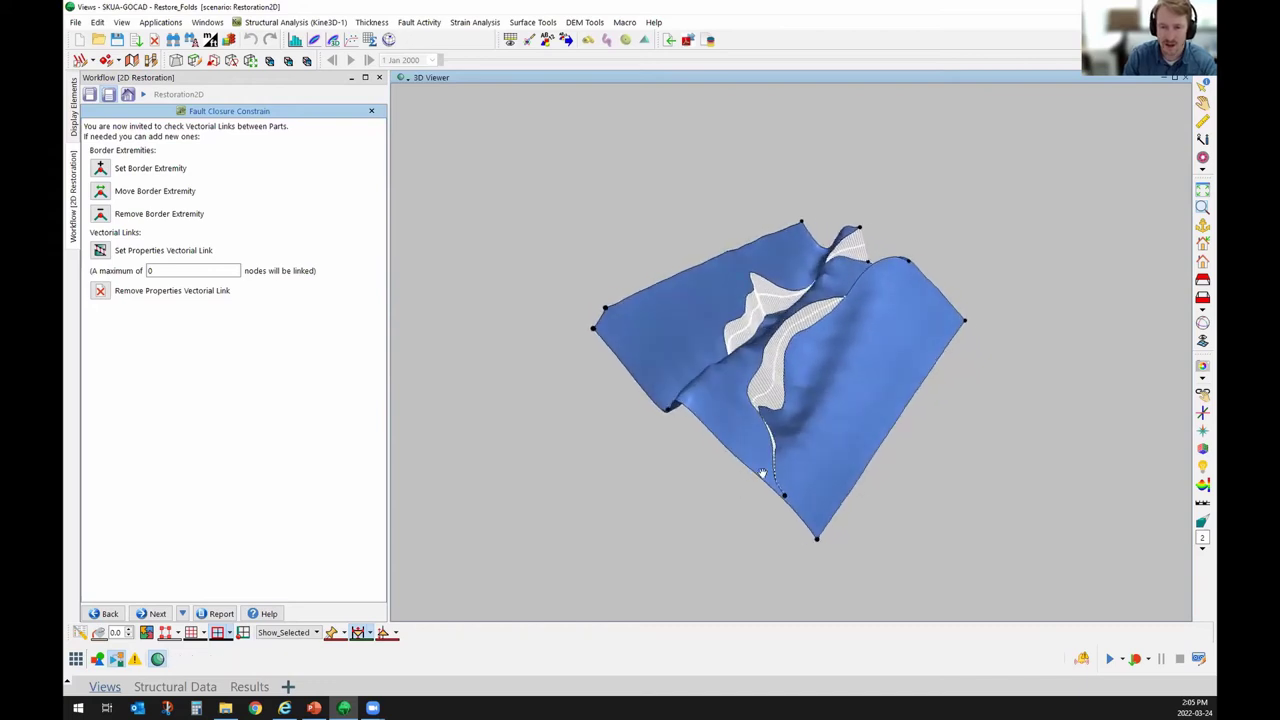
Advance to the target position constraint and pick a node near the middle of the horizon's outer right edge.
click(152, 613)
drag(564, 386, 614, 314)
drag(575, 237, 928, 310)
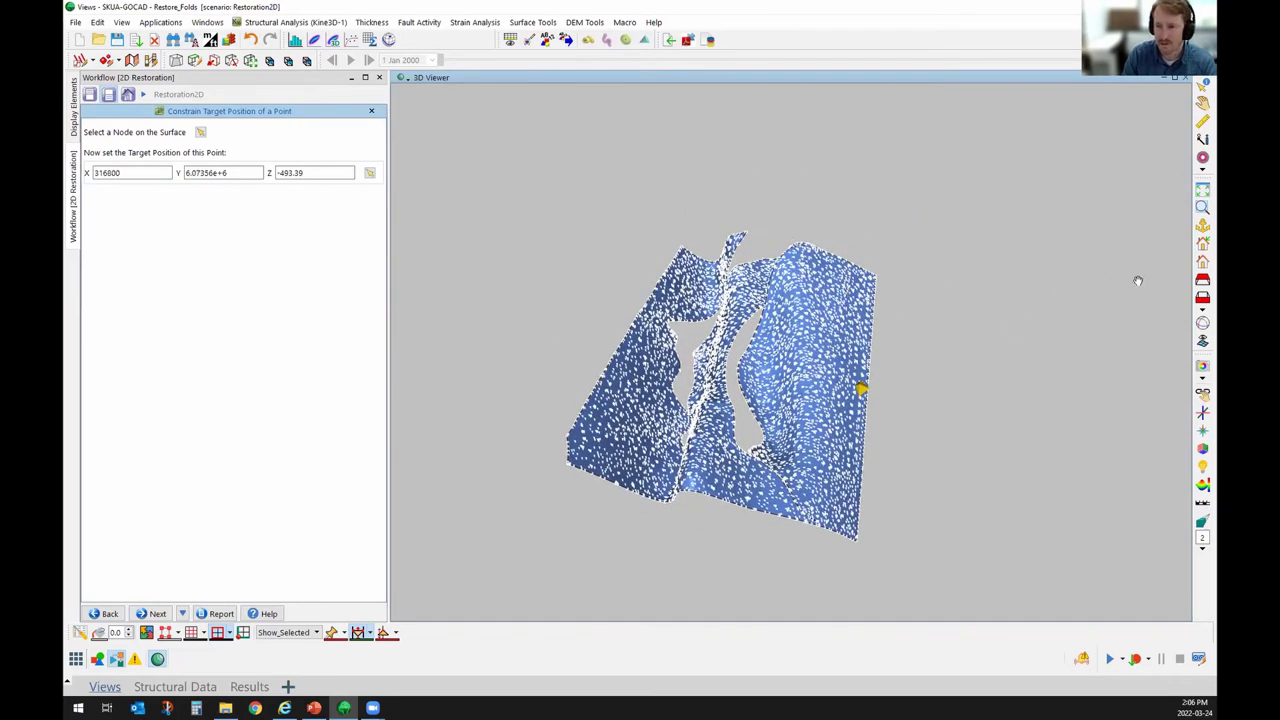
drag(1195, 281, 612, 393)
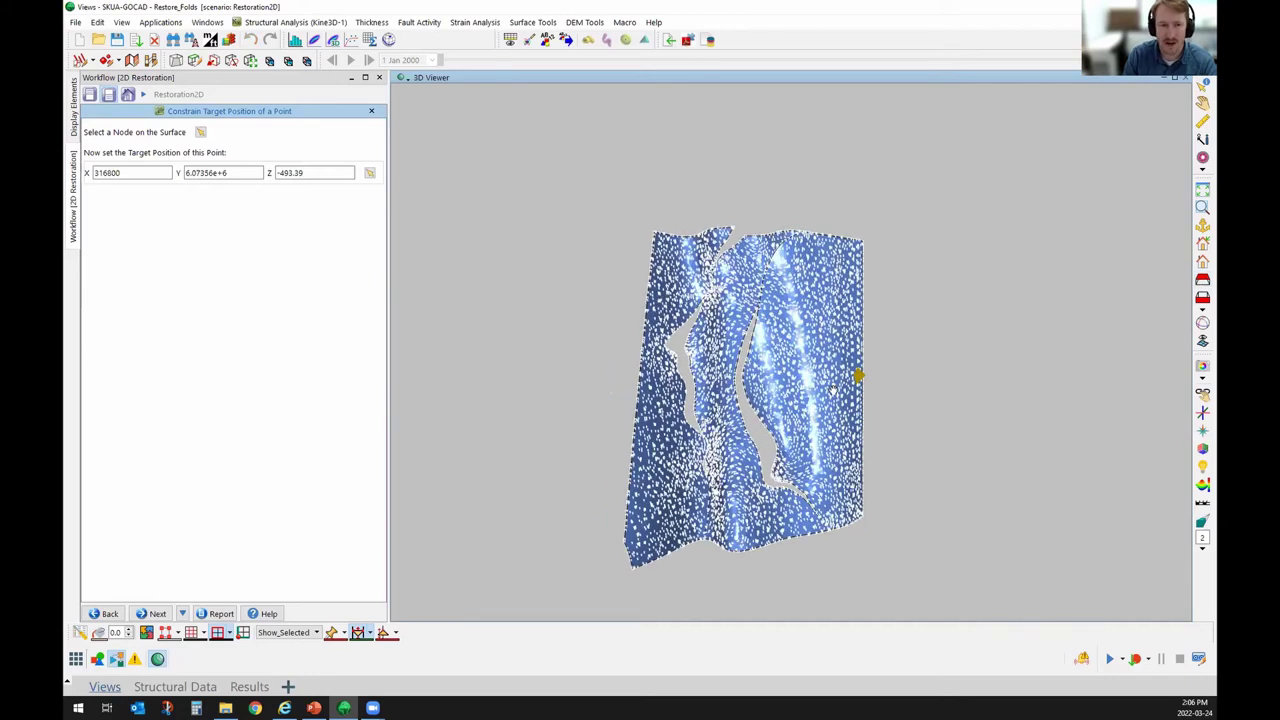
click(200, 132)
click(858, 374)
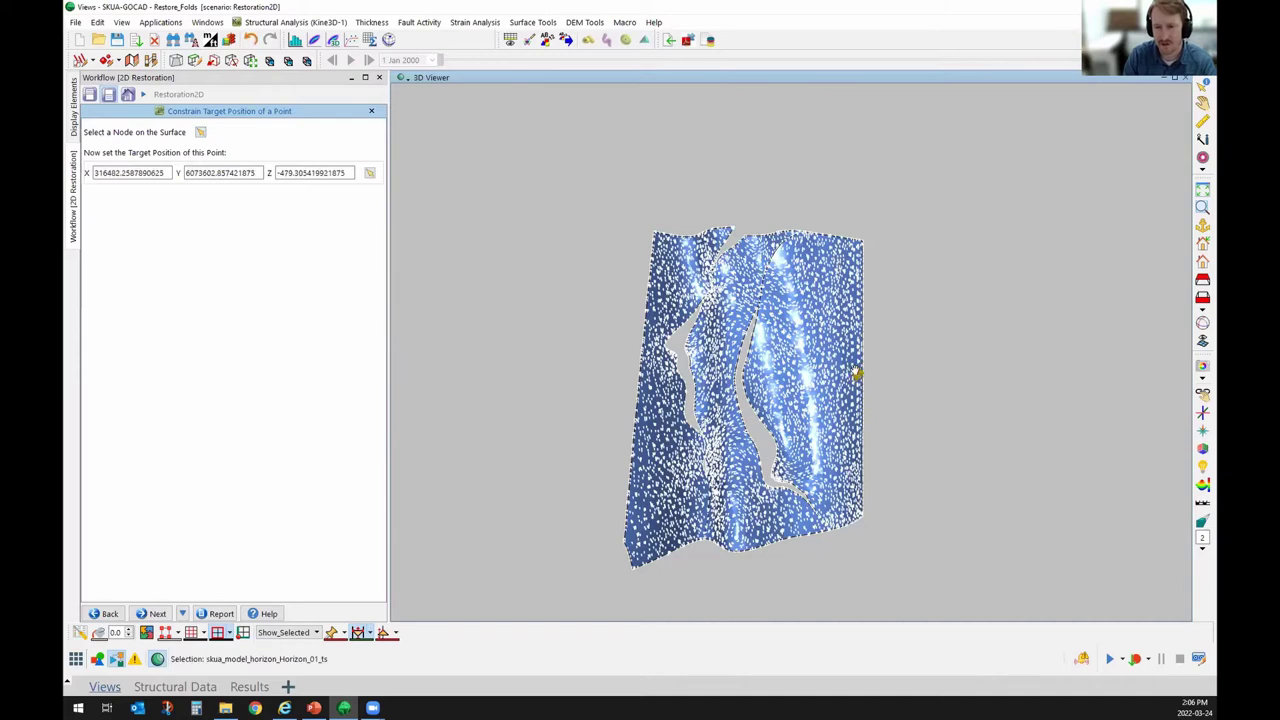
Set the point's target position from the picked node with X 316882 and Z -479.31, and advance to the rotation constraint.
mouse_move(903, 418)
mouse_down()
mouse_move(900, 360)
mouse_move(880, 380)
mouse_move(857, 372)
mouse_move(830, 290)
mouse_move(766, 183)
mouse_move(920, 260)
mouse_move(1028, 286)
mouse_up()
drag(1166, 288, 306, 171)
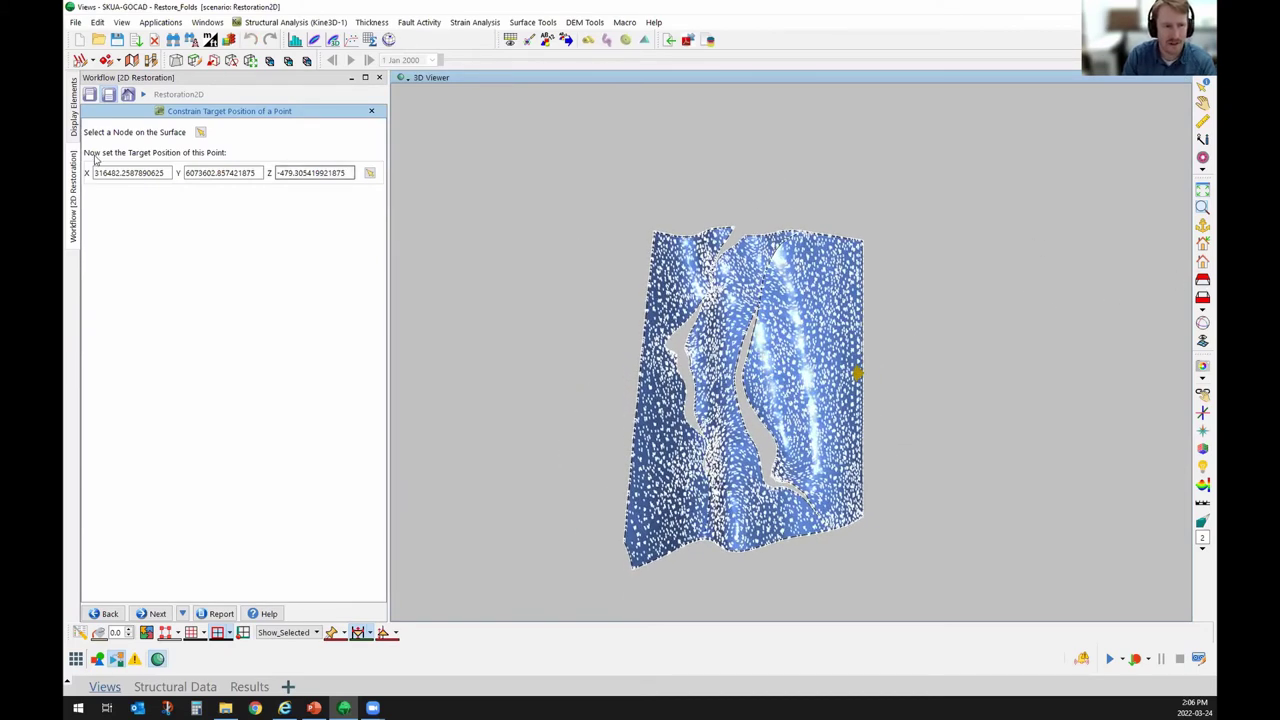
click(369, 174)
click(857, 373)
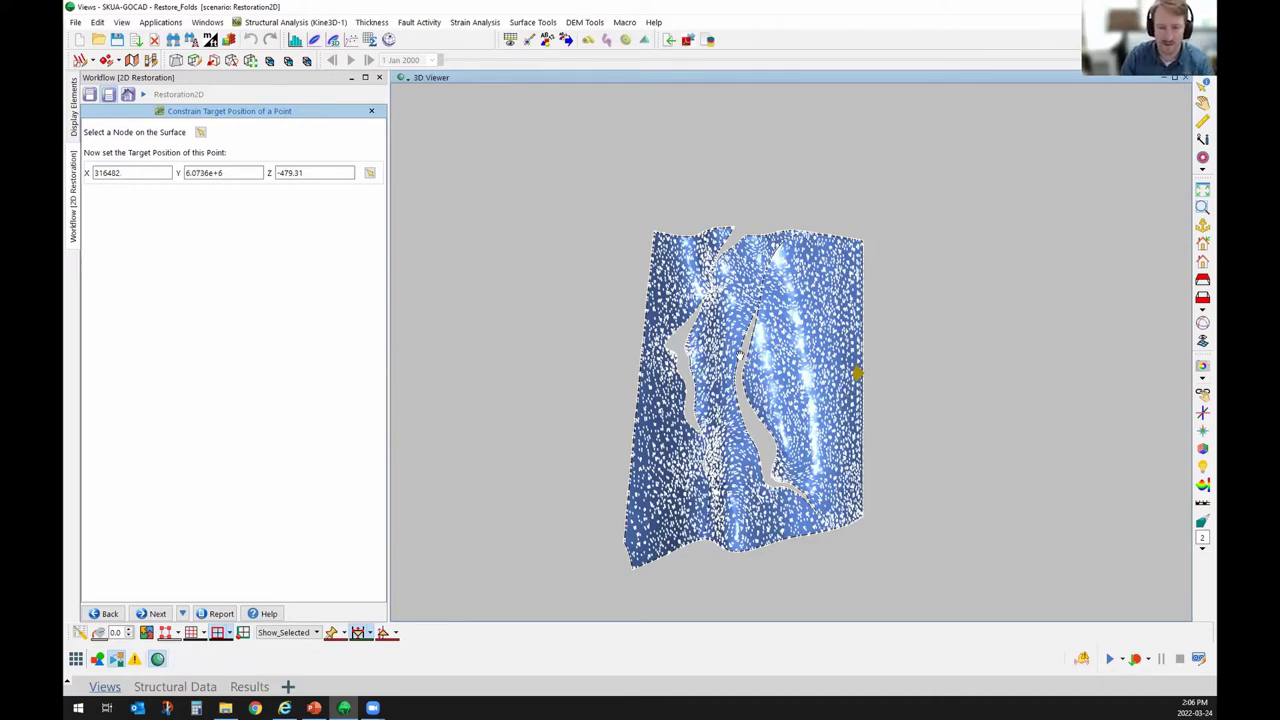
middle_drag(830, 428, 792, 432)
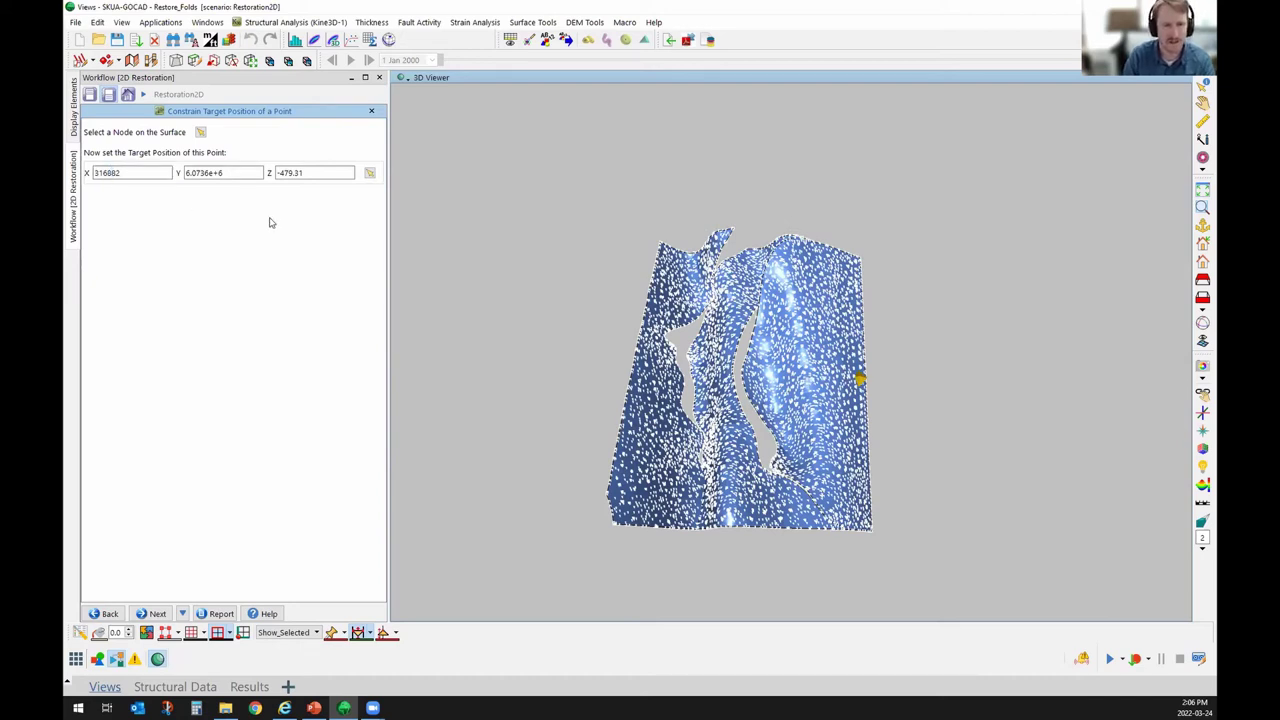
middle_drag(798, 342, 384, 600)
click(138, 613)
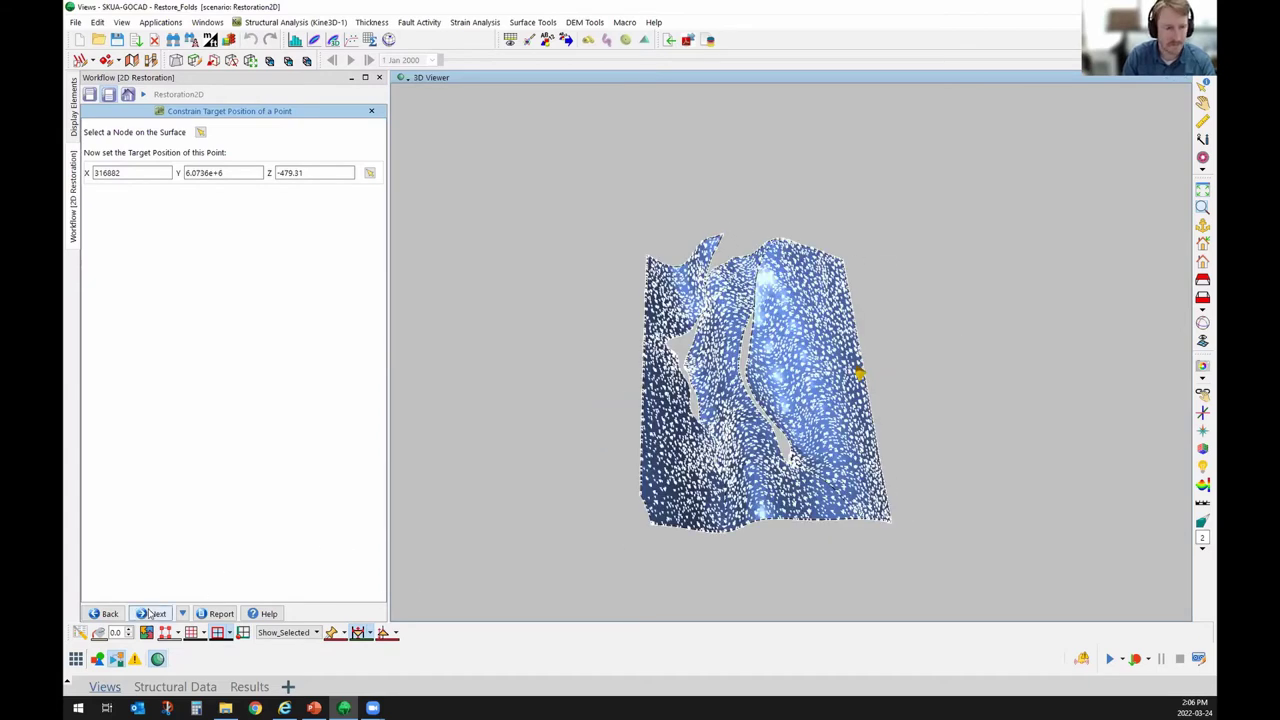
Define a no-rotation vector by drawing it across the horizon from the right block to the left, about dip 105 and azimuth 59.
mouse_move(712, 310)
middle_down()
mouse_move(765, 357)
mouse_move(831, 368)
middle_up()
middle_drag(1119, 291, 906, 337)
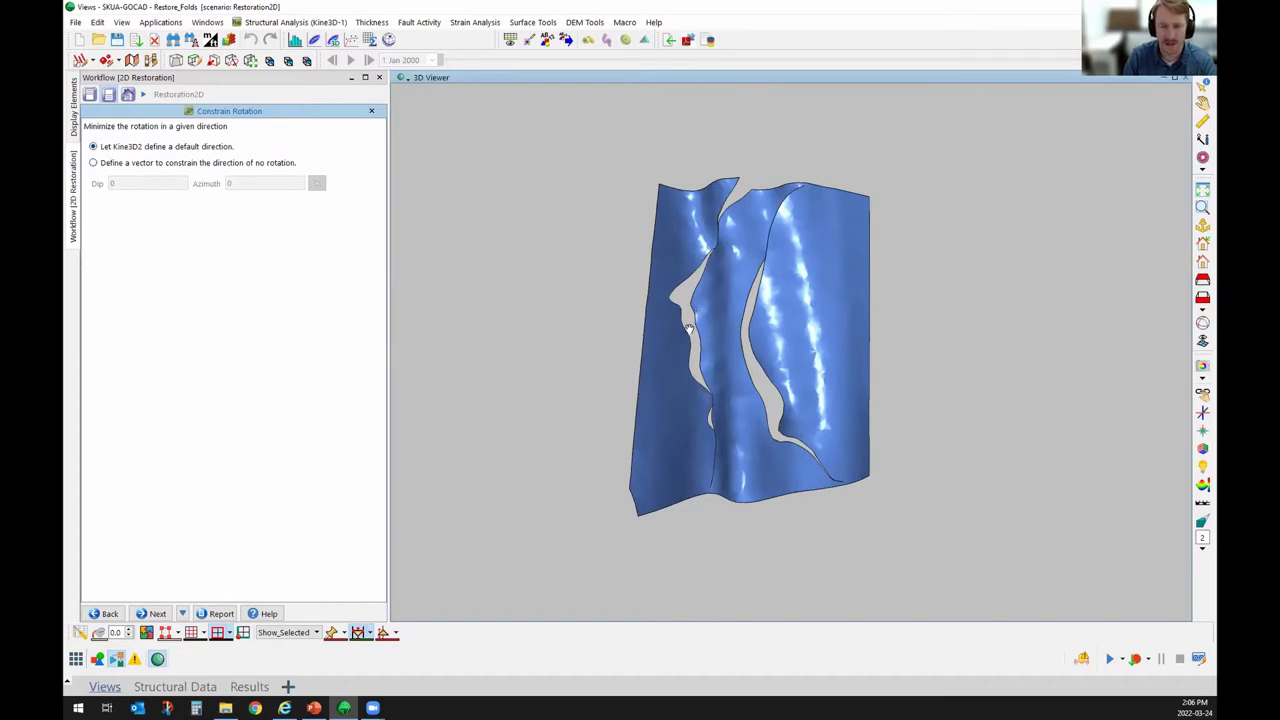
click(92, 163)
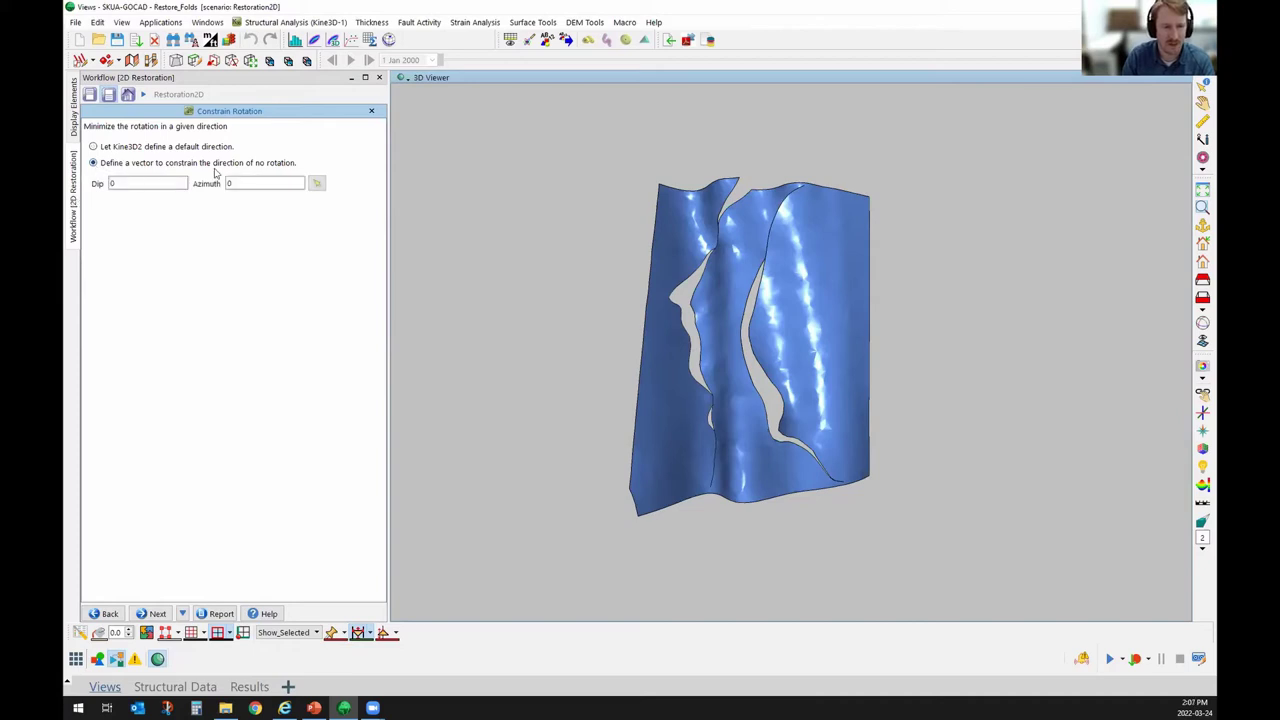
click(316, 183)
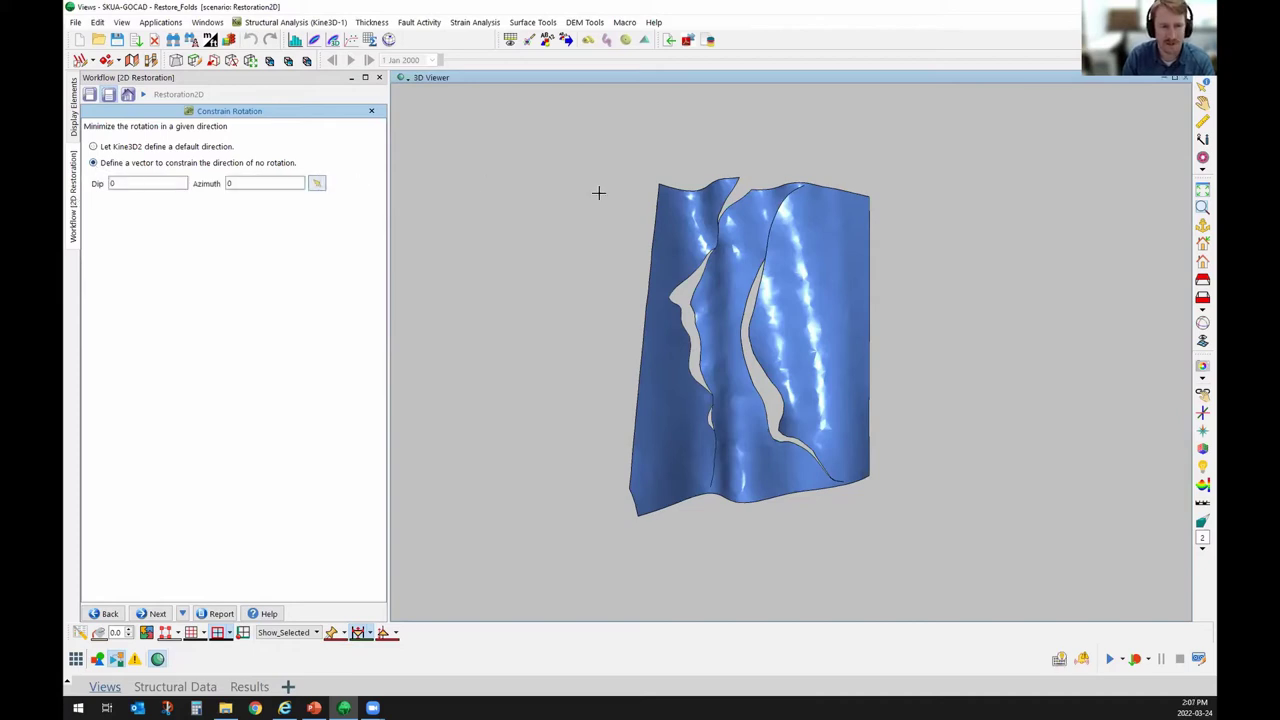
click(854, 280)
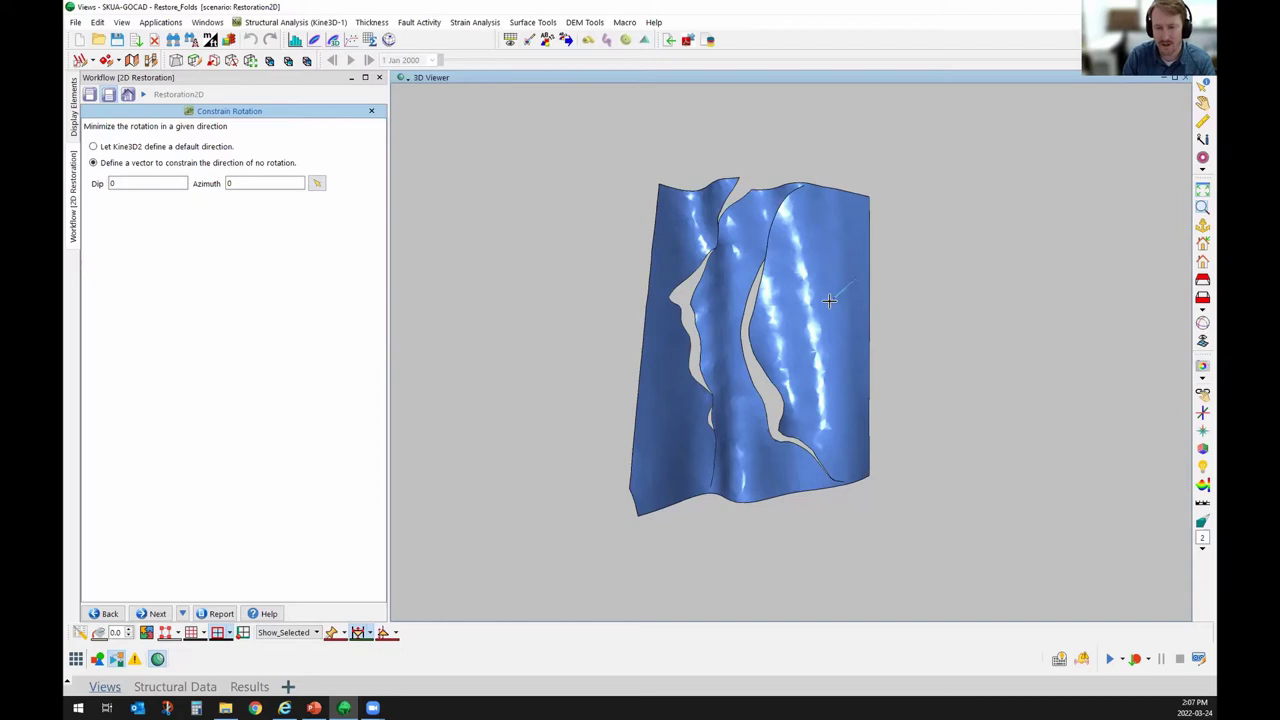
click(652, 388)
drag(804, 367, 699, 384)
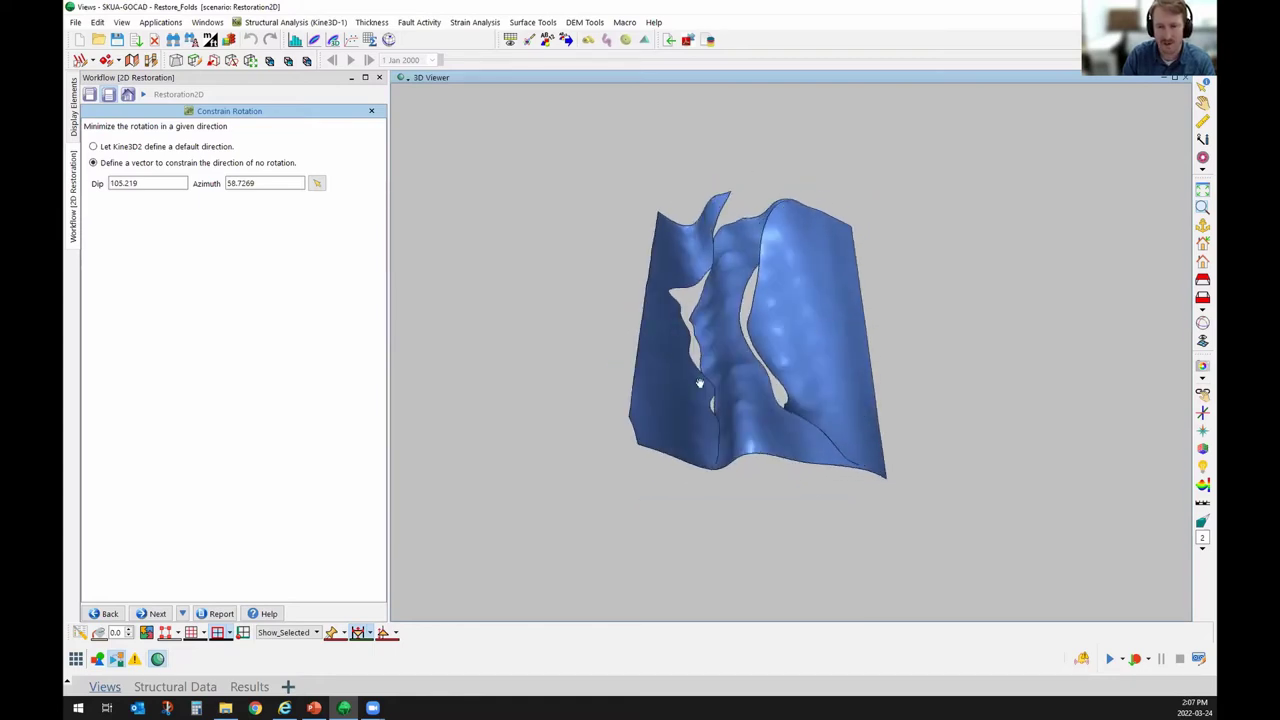
drag(755, 287, 1067, 287)
drag(819, 317, 394, 247)
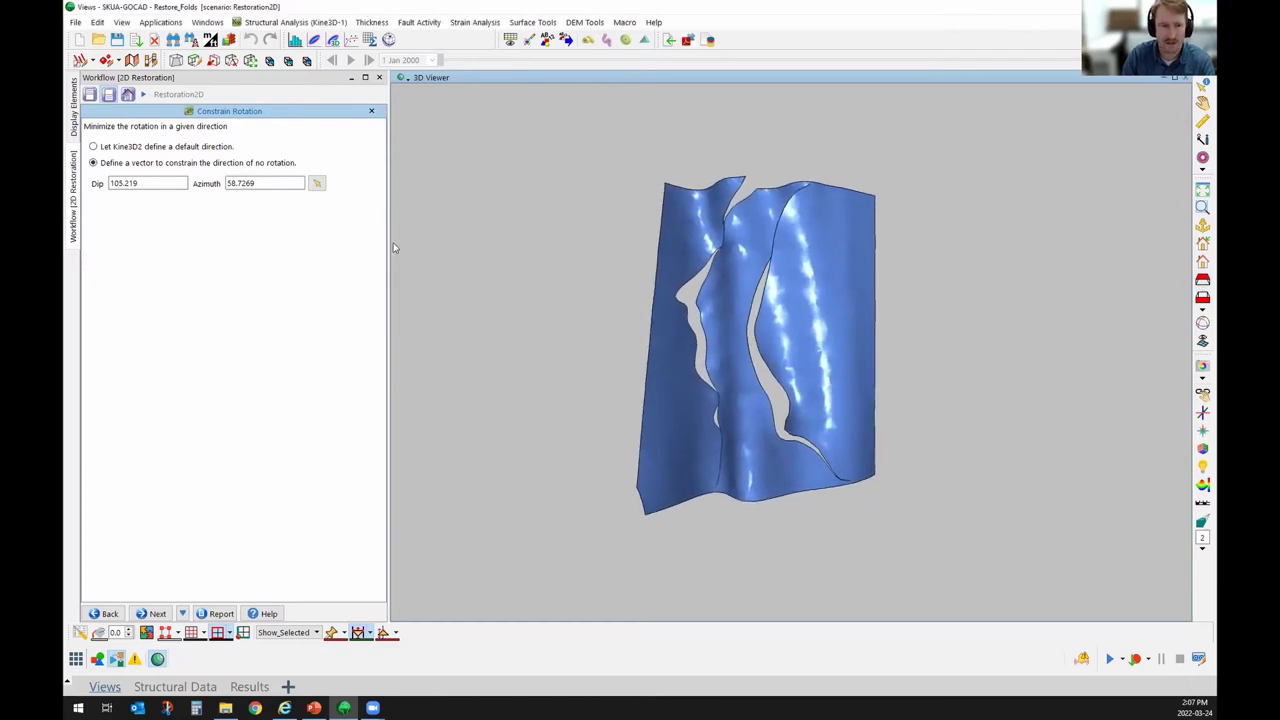
Let Kine3D2 define the default rotation direction and run the unfolding with Automatic Unfault.
click(105, 147)
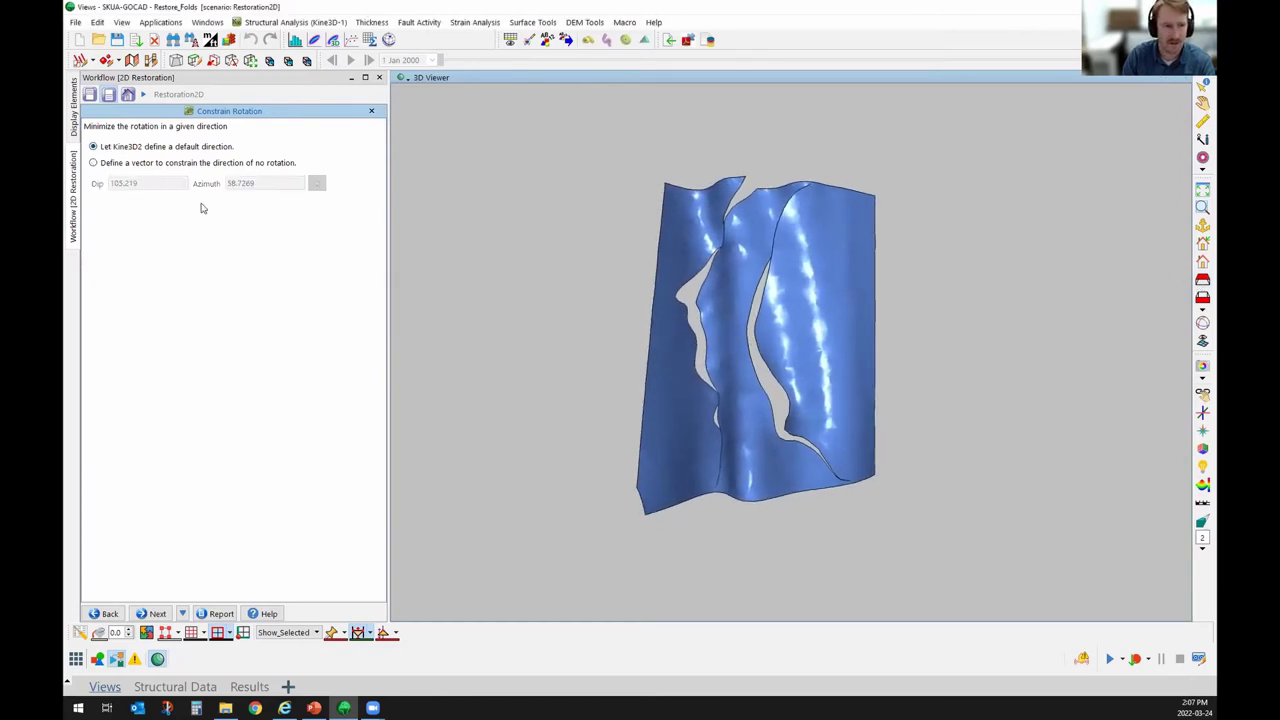
click(155, 613)
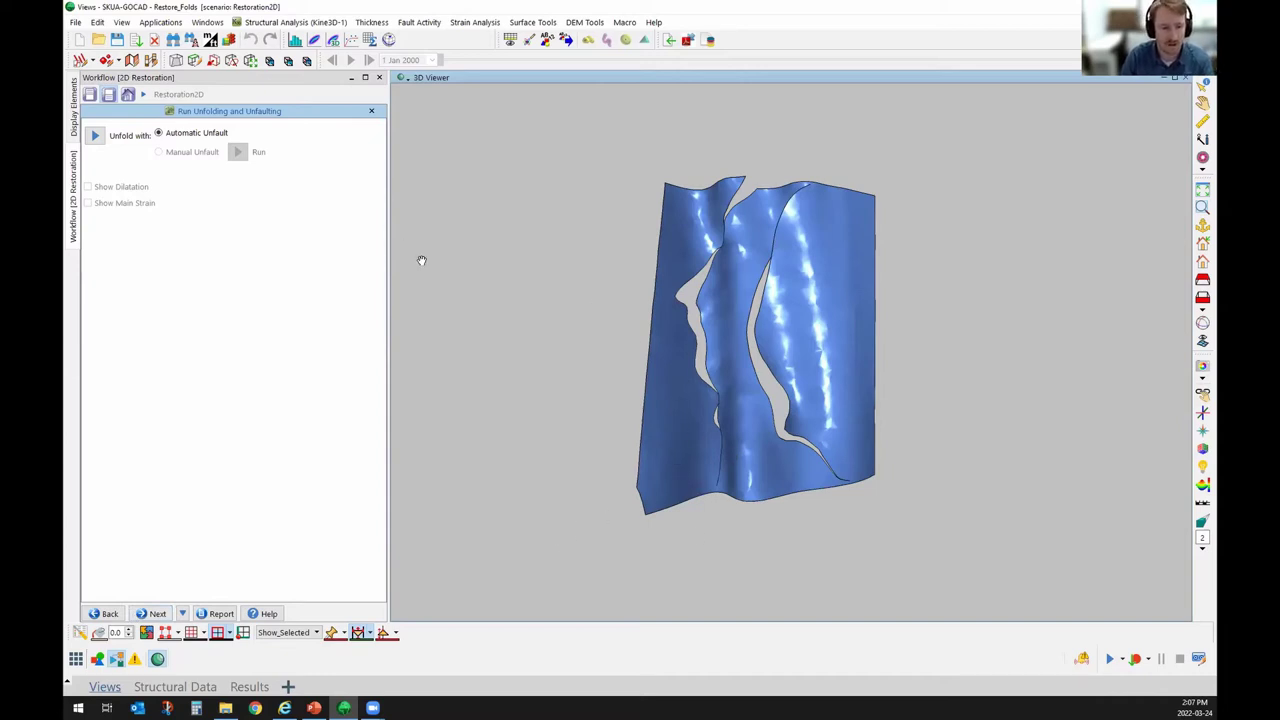
click(95, 136)
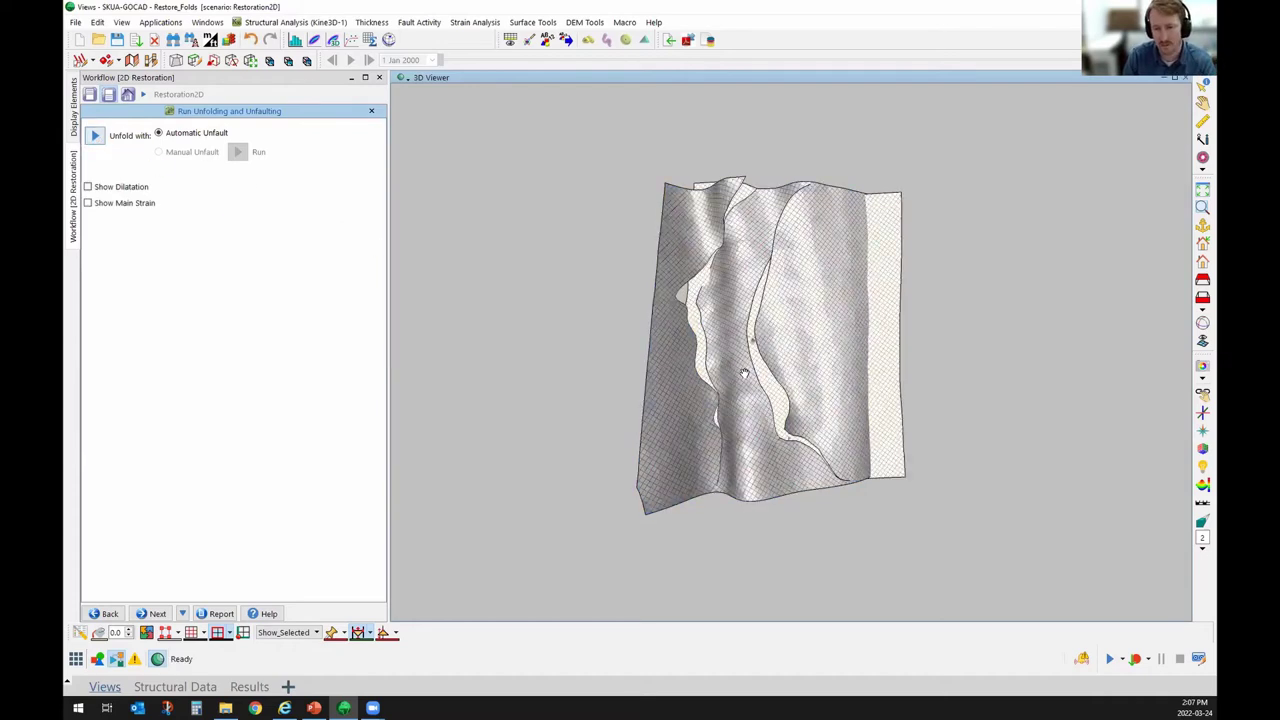
drag(803, 443, 588, 319)
Hide skua_model_horizon_Horizon_01_ts to examine the restored surface and its closed faults, and display the original horizon again for comparison.
click(74, 115)
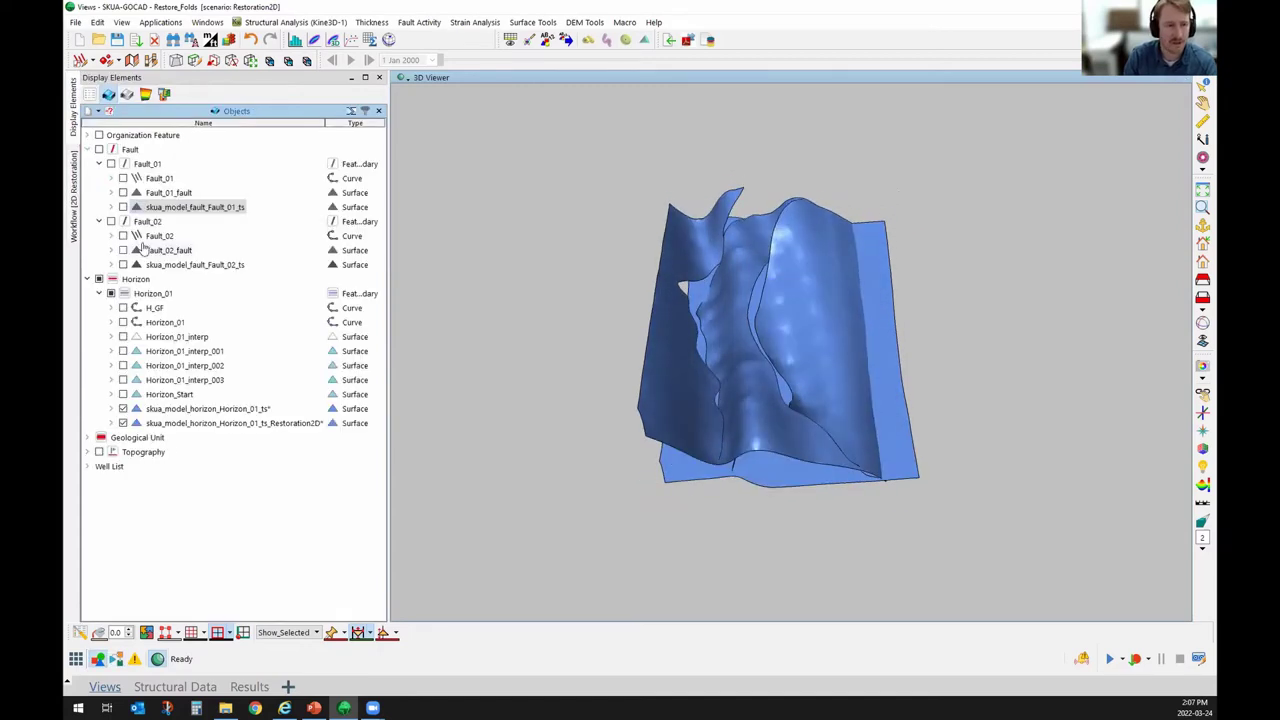
click(123, 409)
drag(837, 428, 700, 362)
scroll(768, 360, up, 2)
drag(771, 486, 831, 331)
click(123, 409)
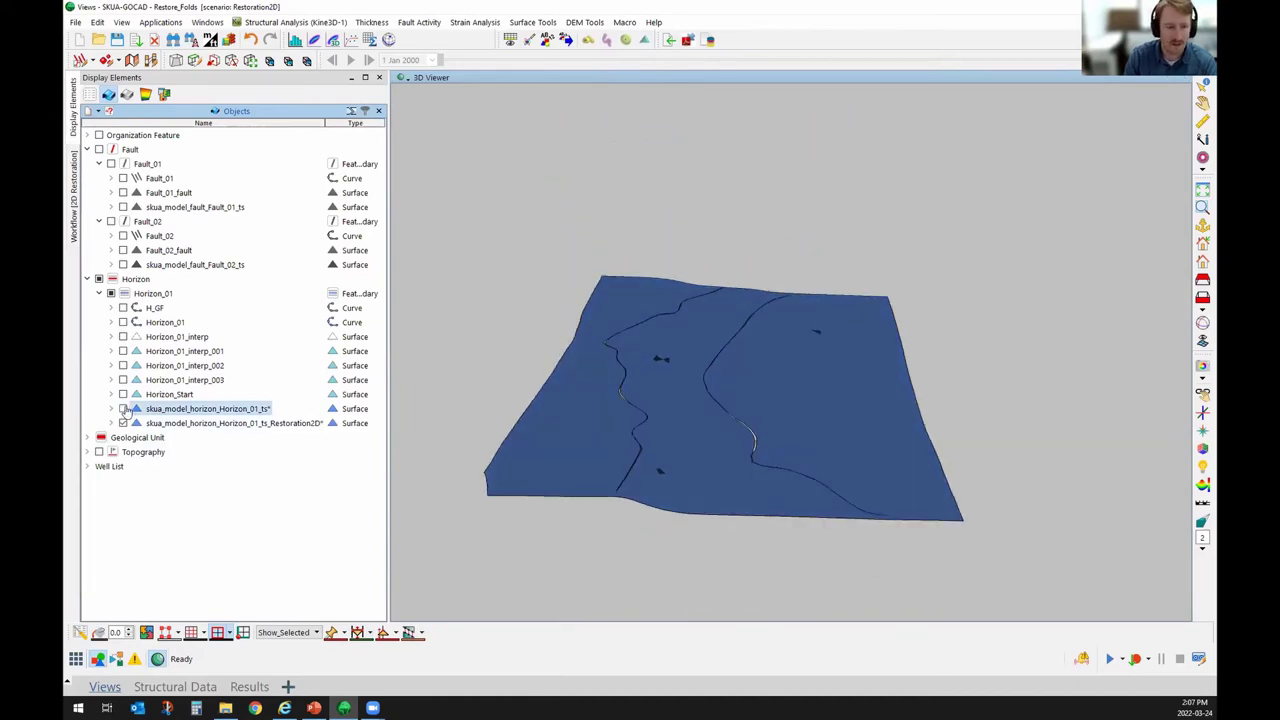
Examine the restored surface skua_model_horizon_Horizon_01_ts_Restoration2D from several angles with the original horizon hidden.
drag(660, 380, 575, 118)
drag(772, 352, 642, 418)
click(123, 409)
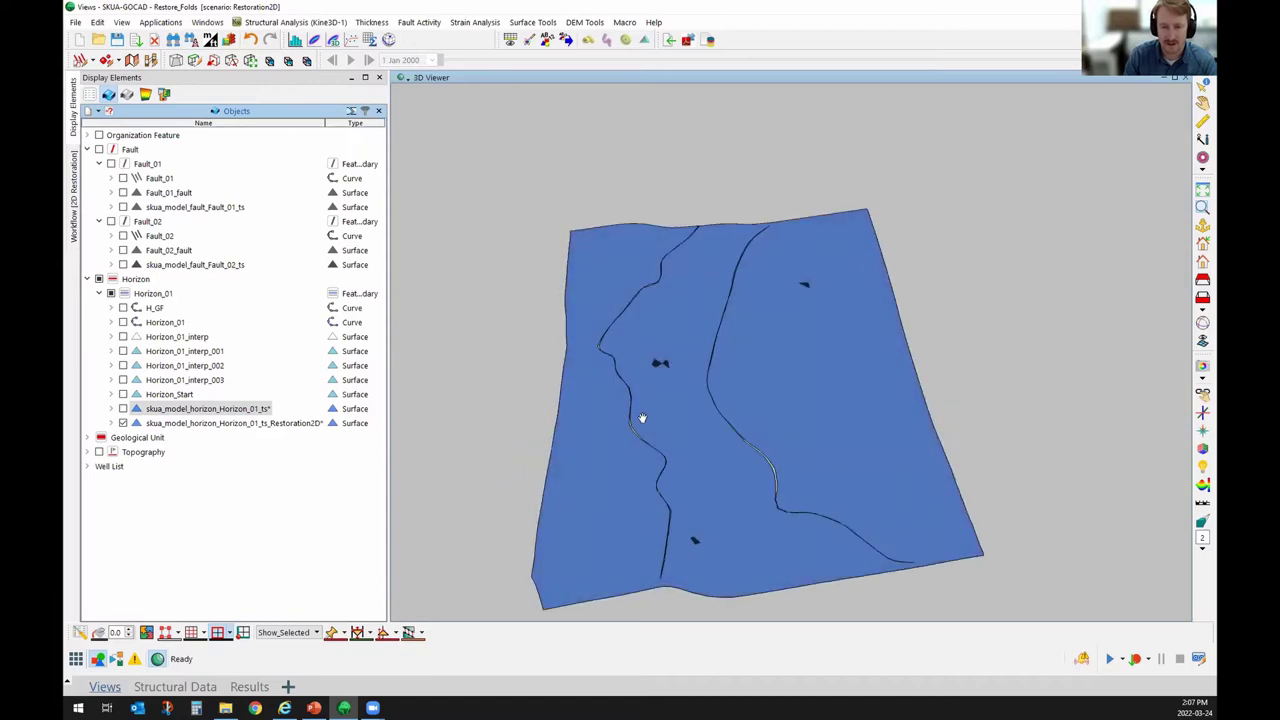
drag(828, 478, 1129, 354)
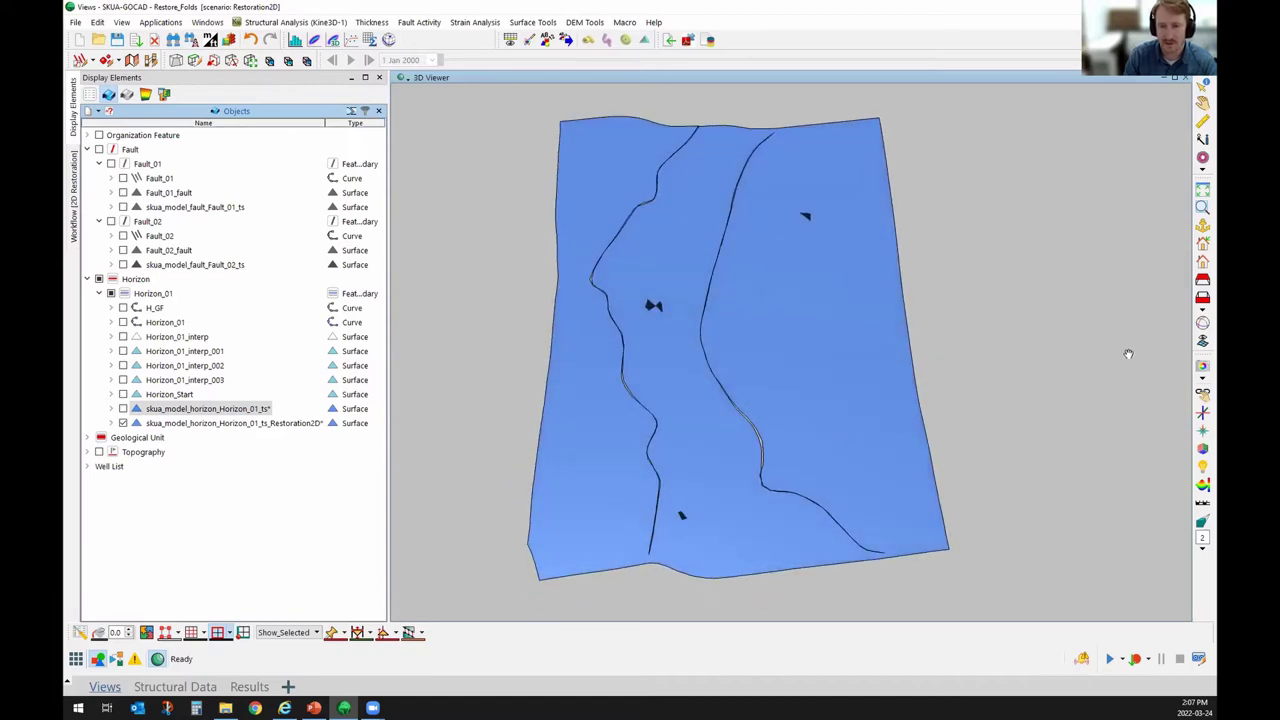
drag(980, 330, 420, 400)
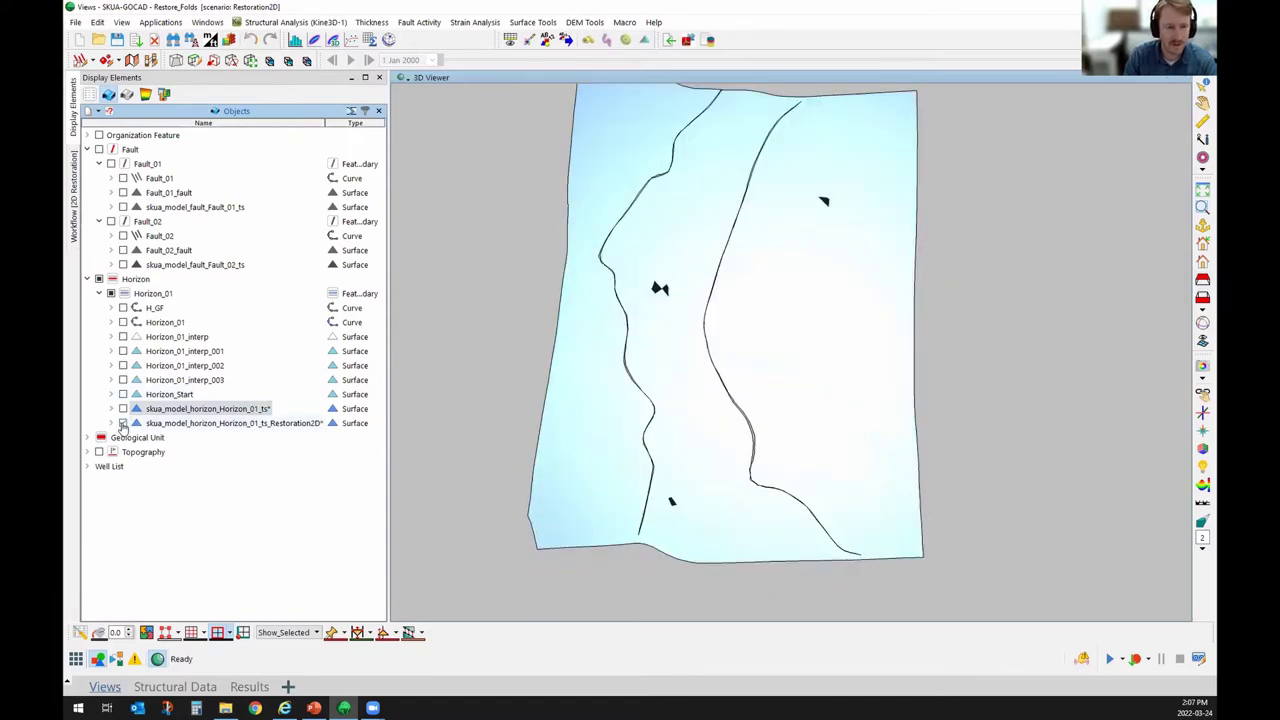
click(122, 423)
drag(800, 400, 901, 300)
mouse_move(566, 431)
mouse_down()
mouse_move(578, 308)
mouse_move(728, 423)
mouse_up()
drag(657, 382, 860, 497)
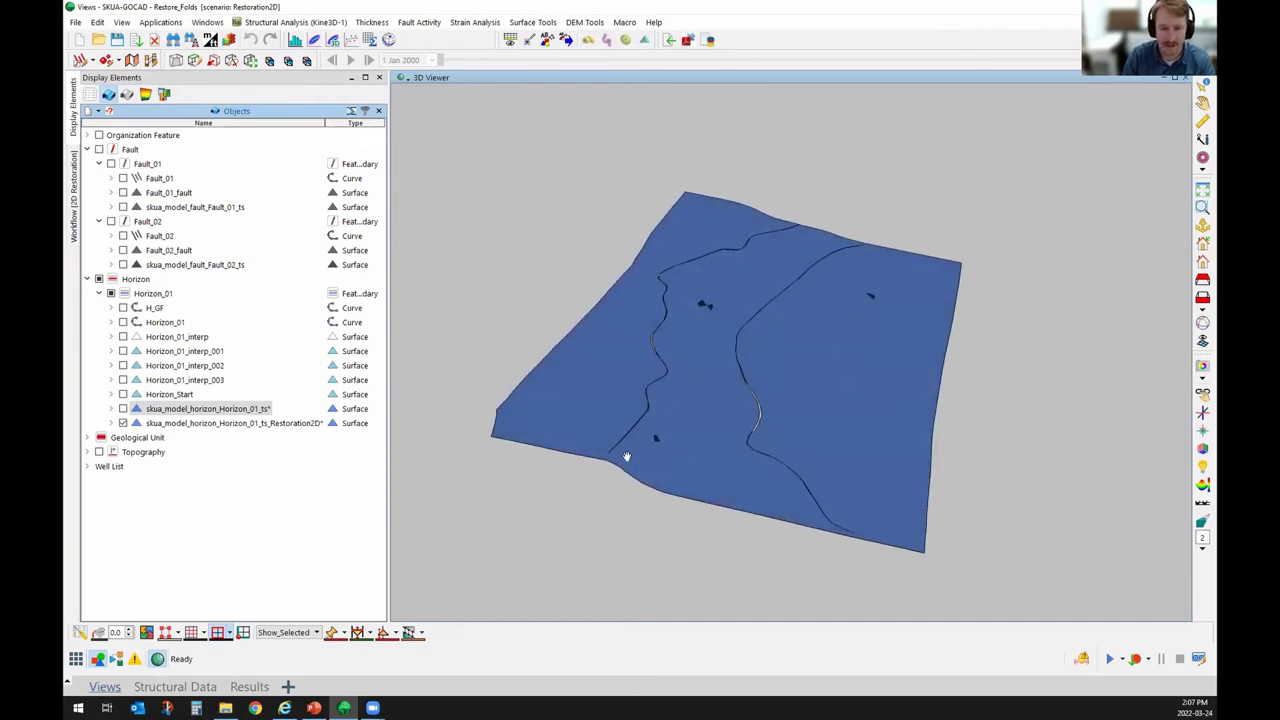
drag(557, 392, 628, 450)
drag(860, 343, 619, 239)
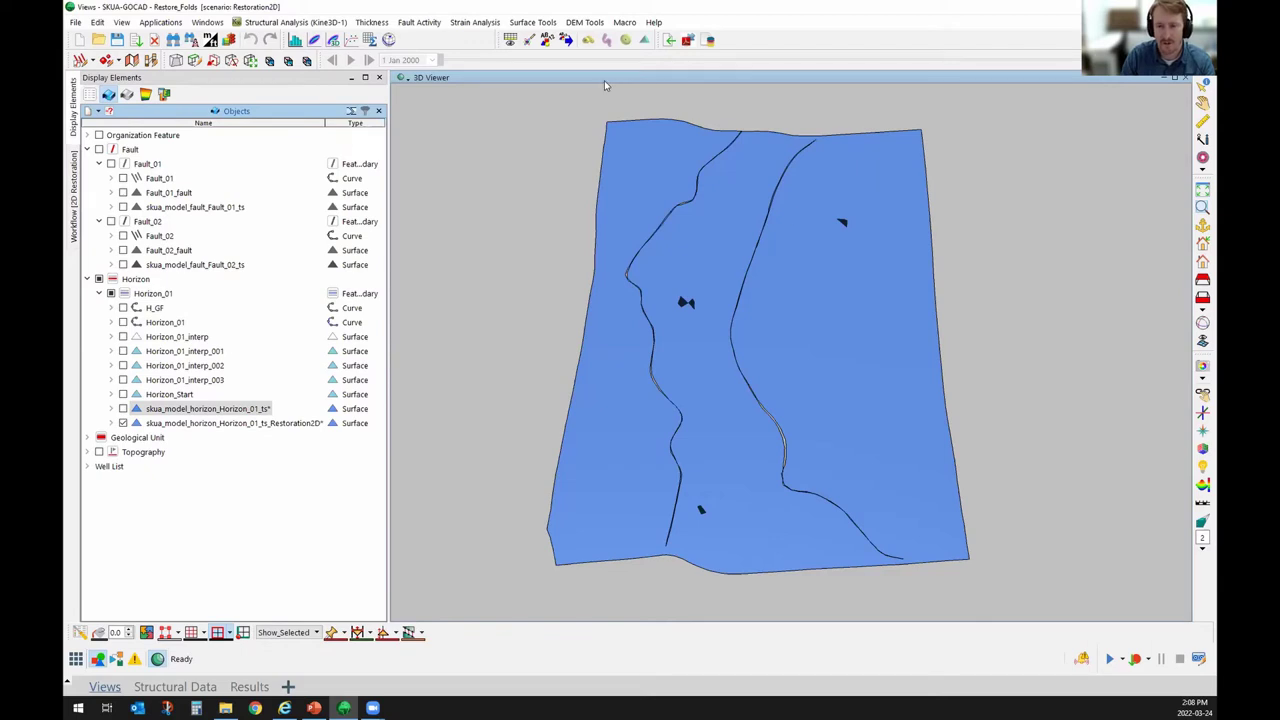
mouse_move(977, 266)
mouse_down()
mouse_move(954, 331)
mouse_move(800, 426)
mouse_move(814, 422)
mouse_up()
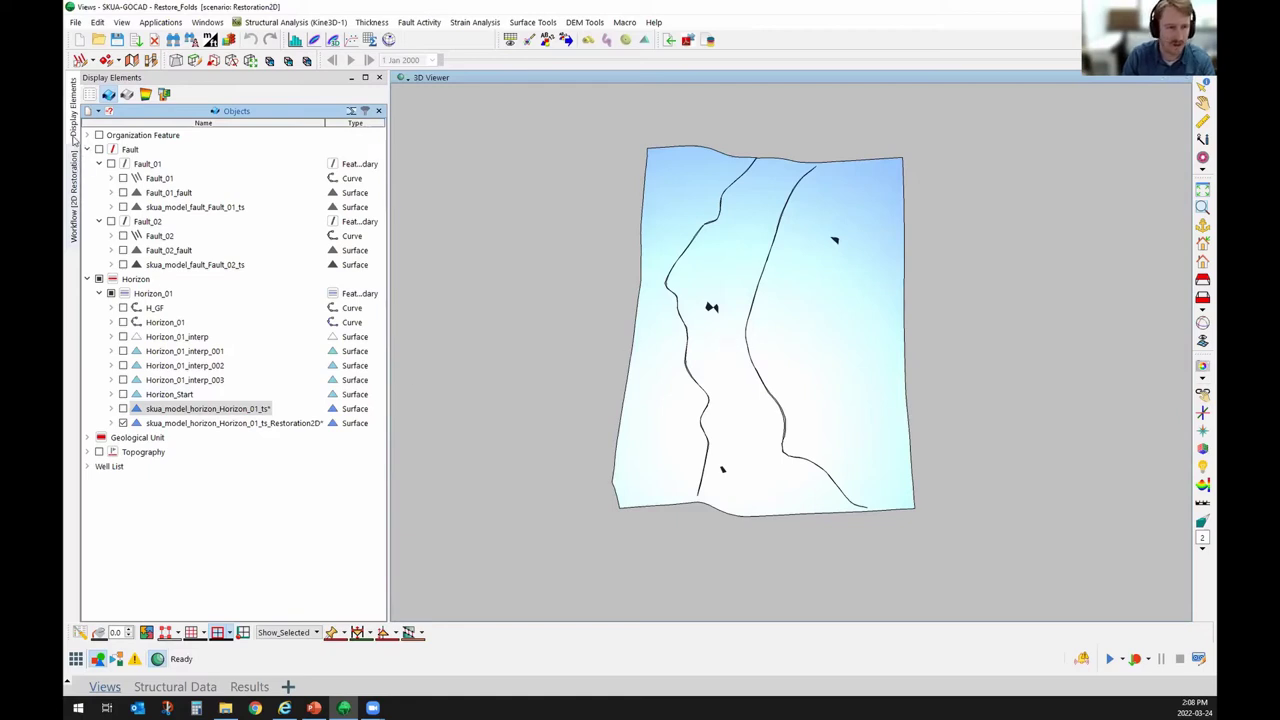
Hide the restored surface, display skua_model_horizon_Horizon_01_ts instead, and view its folds and fault gaps obliquely.
click(74, 172)
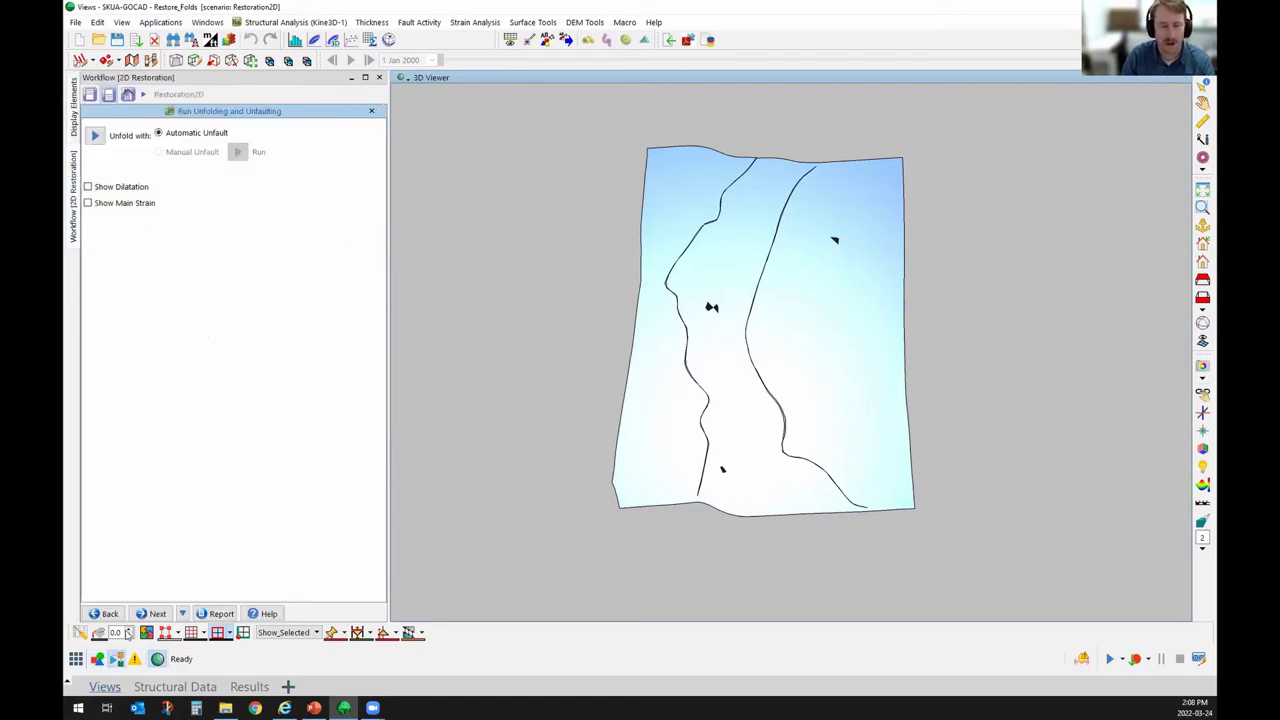
click(73, 106)
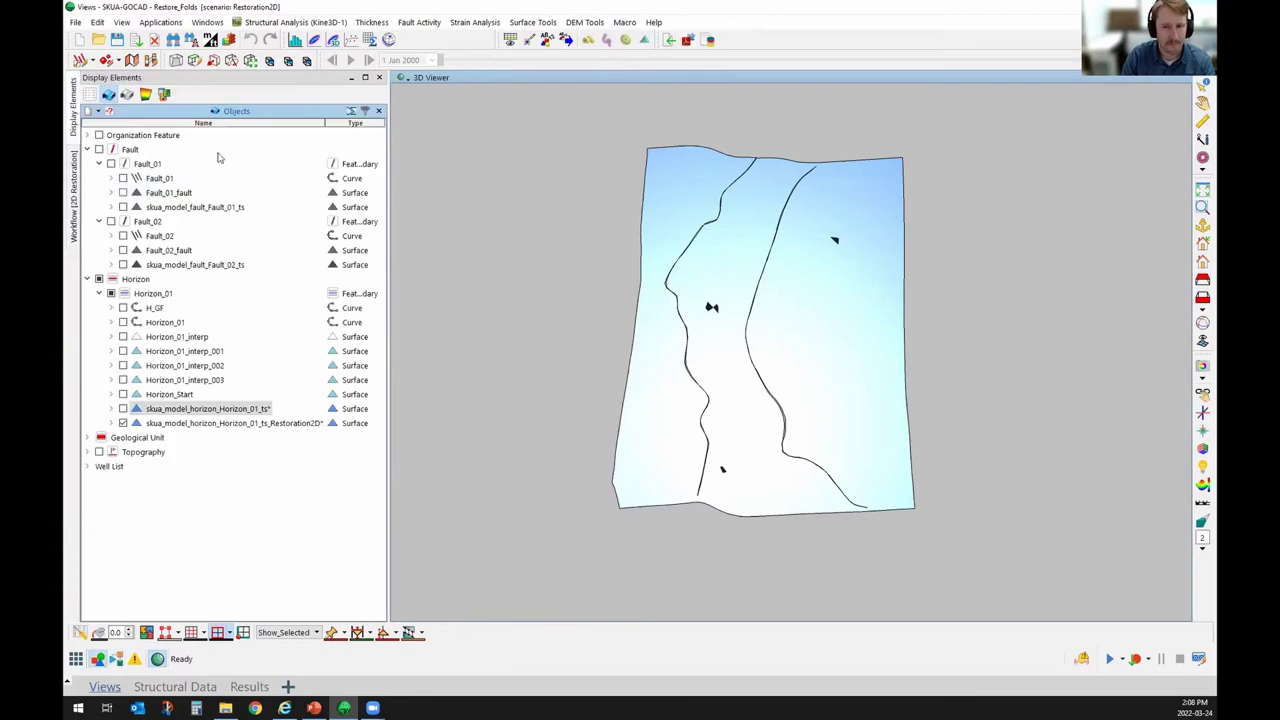
click(123, 423)
click(123, 408)
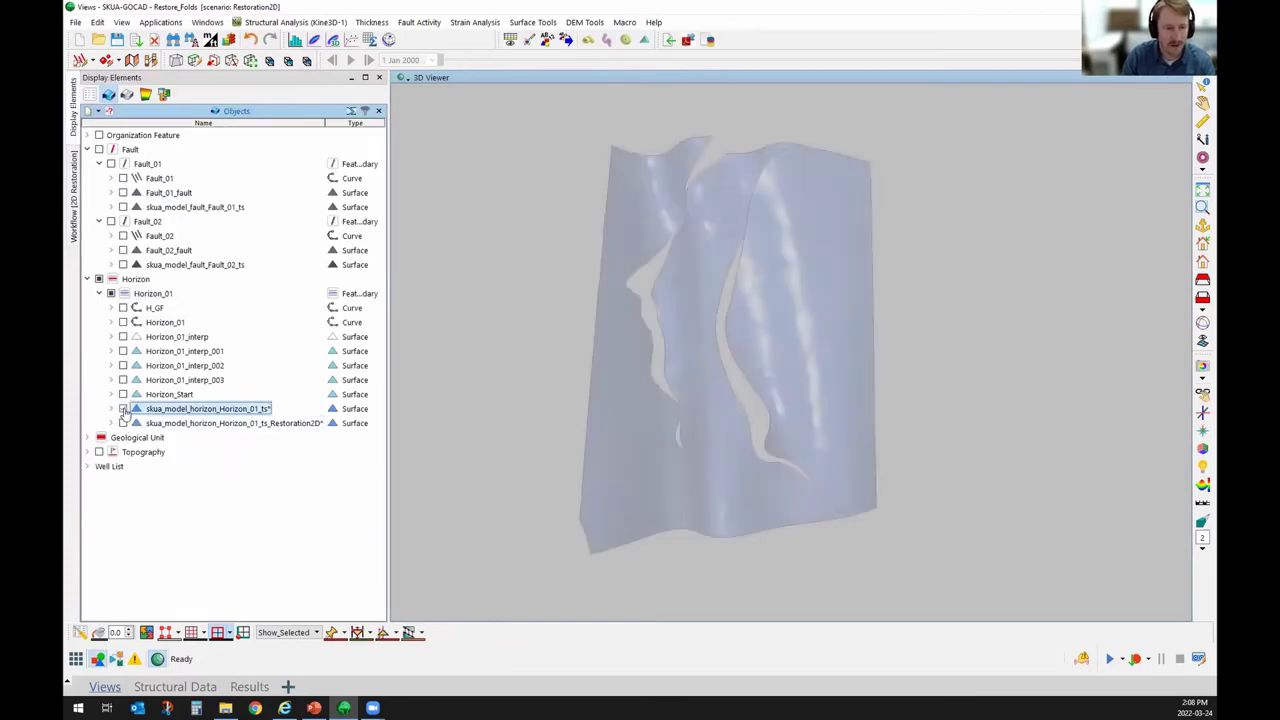
drag(716, 378, 837, 314)
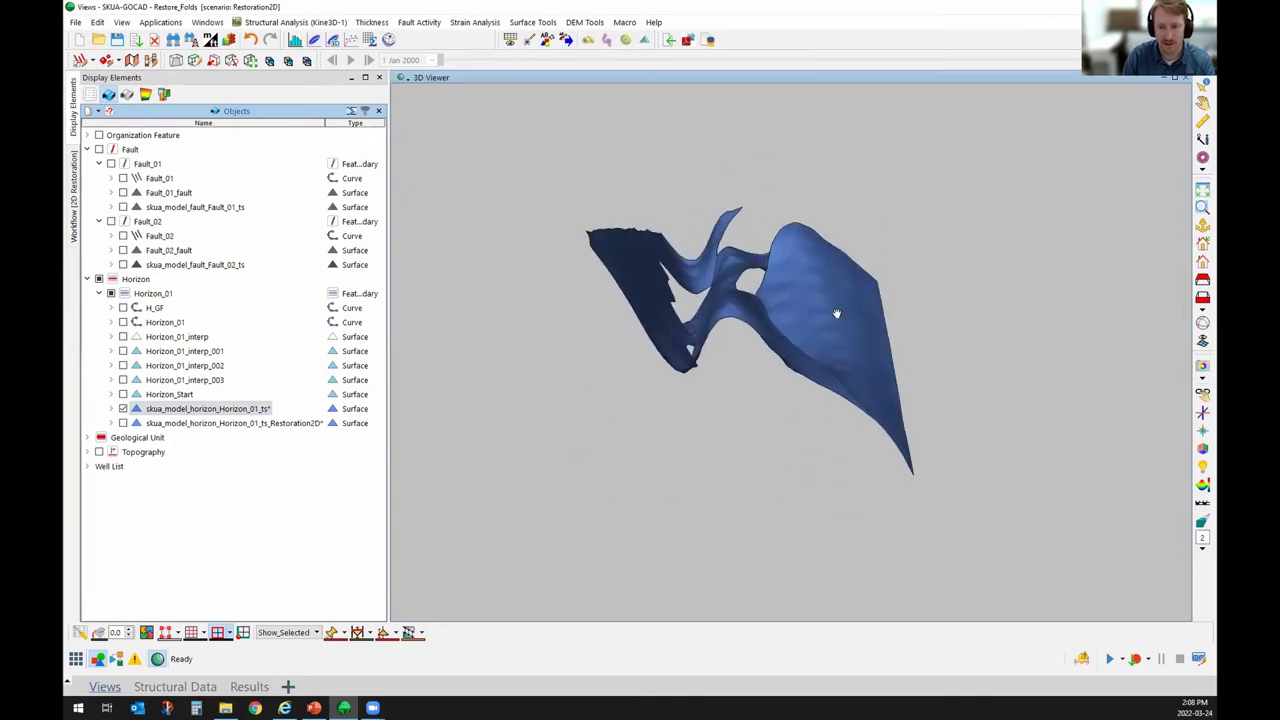
List the properties stored on skua_model_horizon_Horizon_01_ts and look through them.
click(111, 408)
click(124, 423)
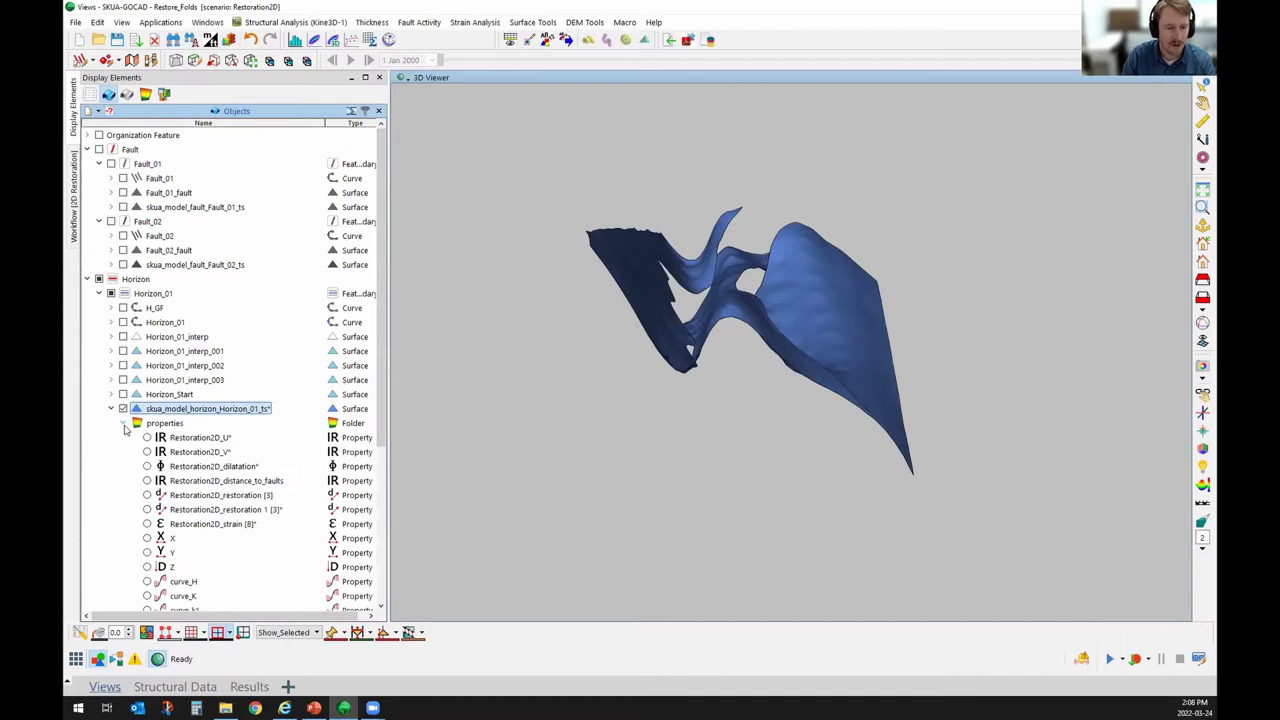
scroll(160, 432, down, 4)
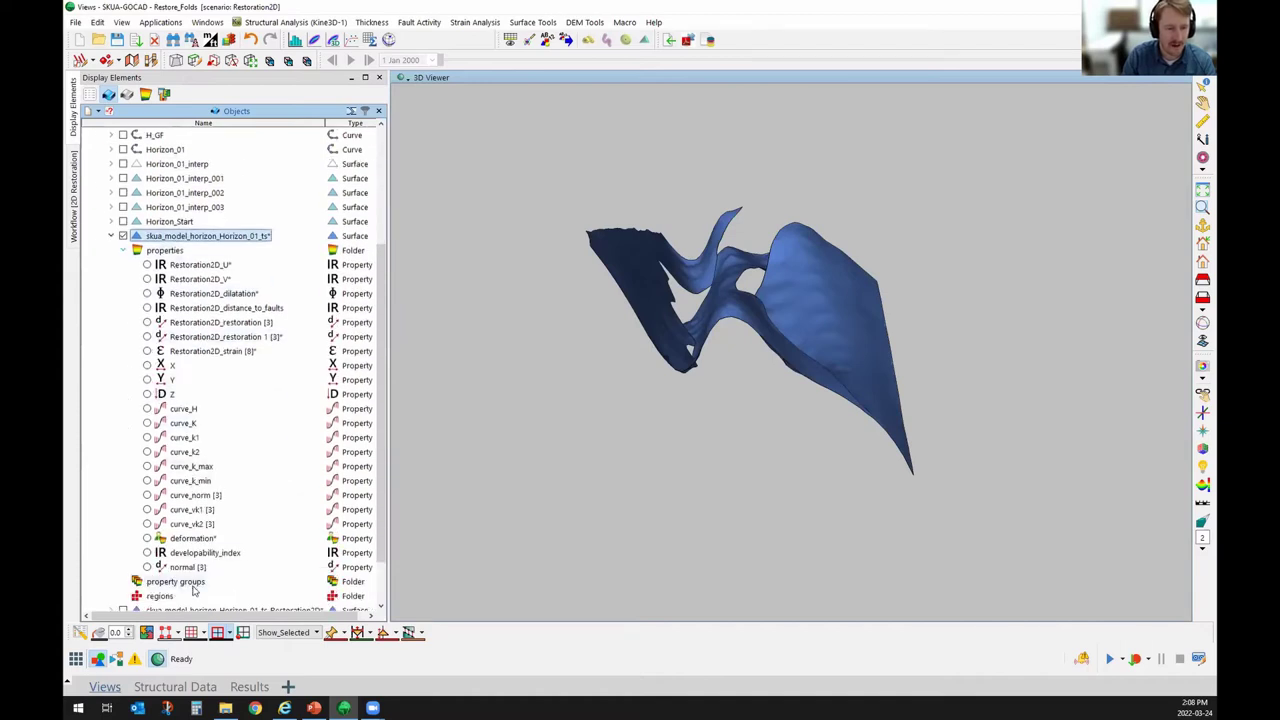
scroll(200, 497, up, 2)
Check the properties of Horizon_Start and Horizon_01_interp_003 against those of skua_model_horizon_Horizon_01_ts.
click(112, 308)
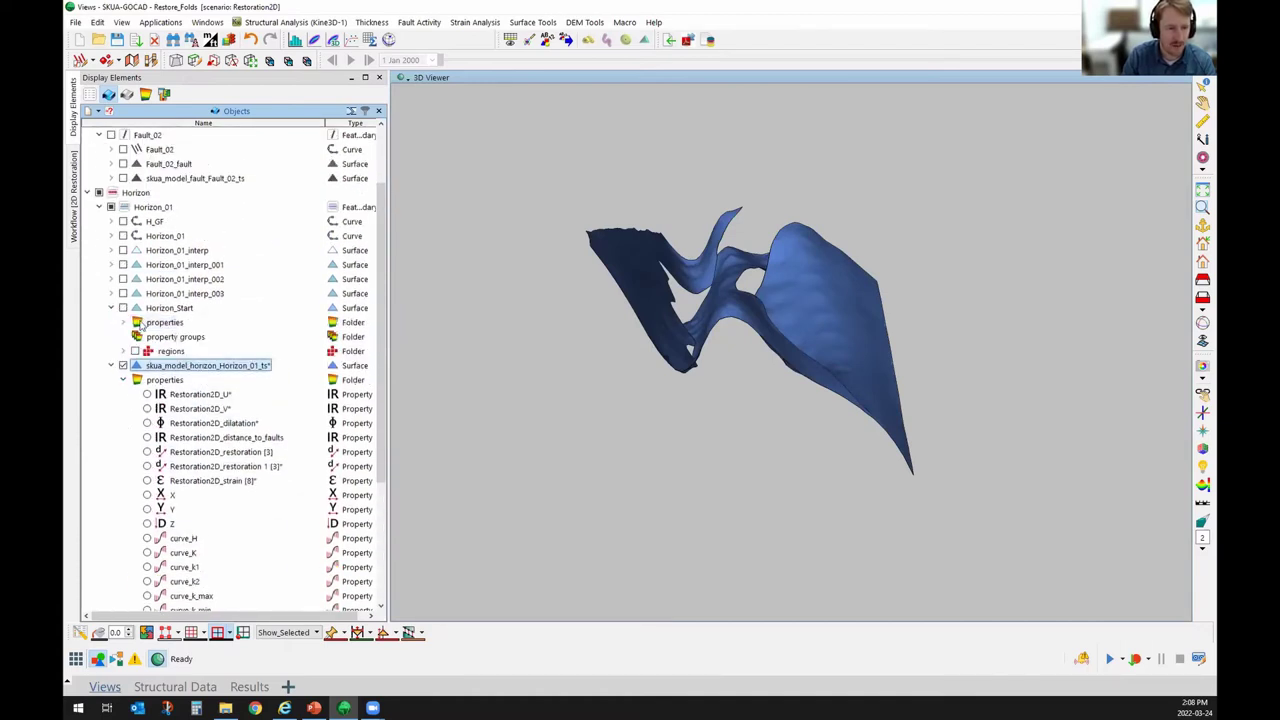
click(123, 322)
click(112, 308)
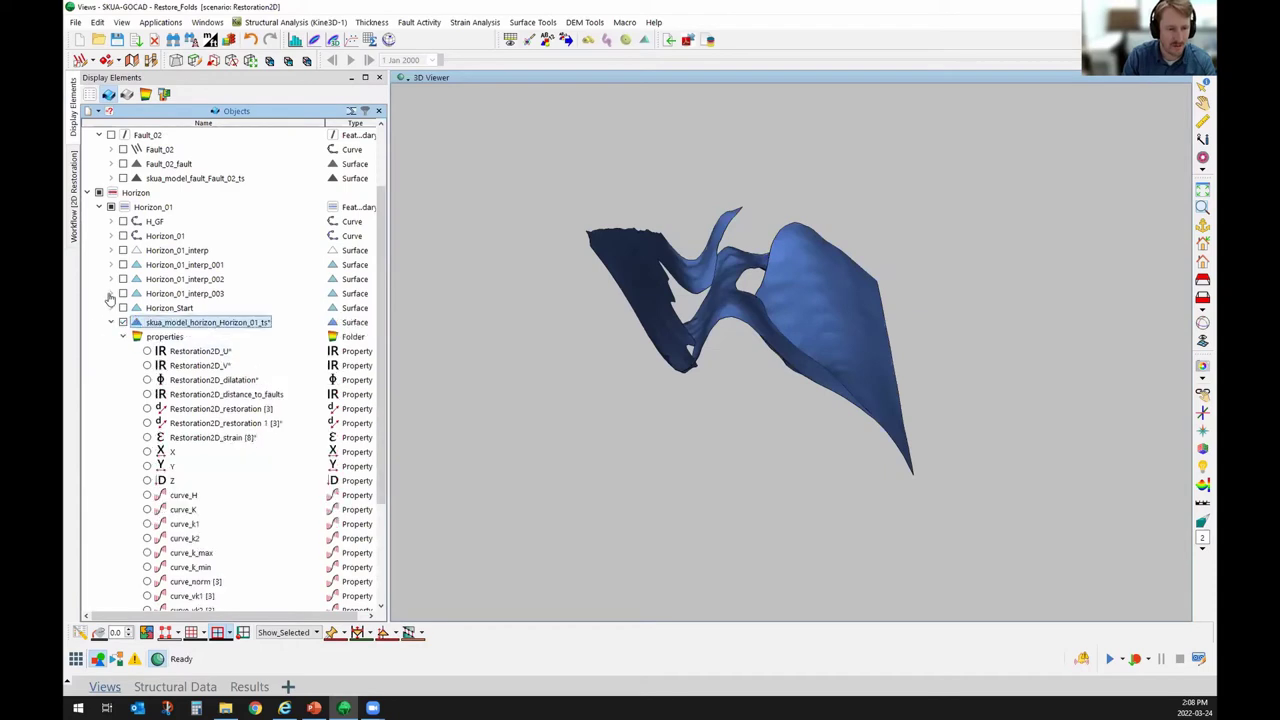
click(110, 293)
click(123, 307)
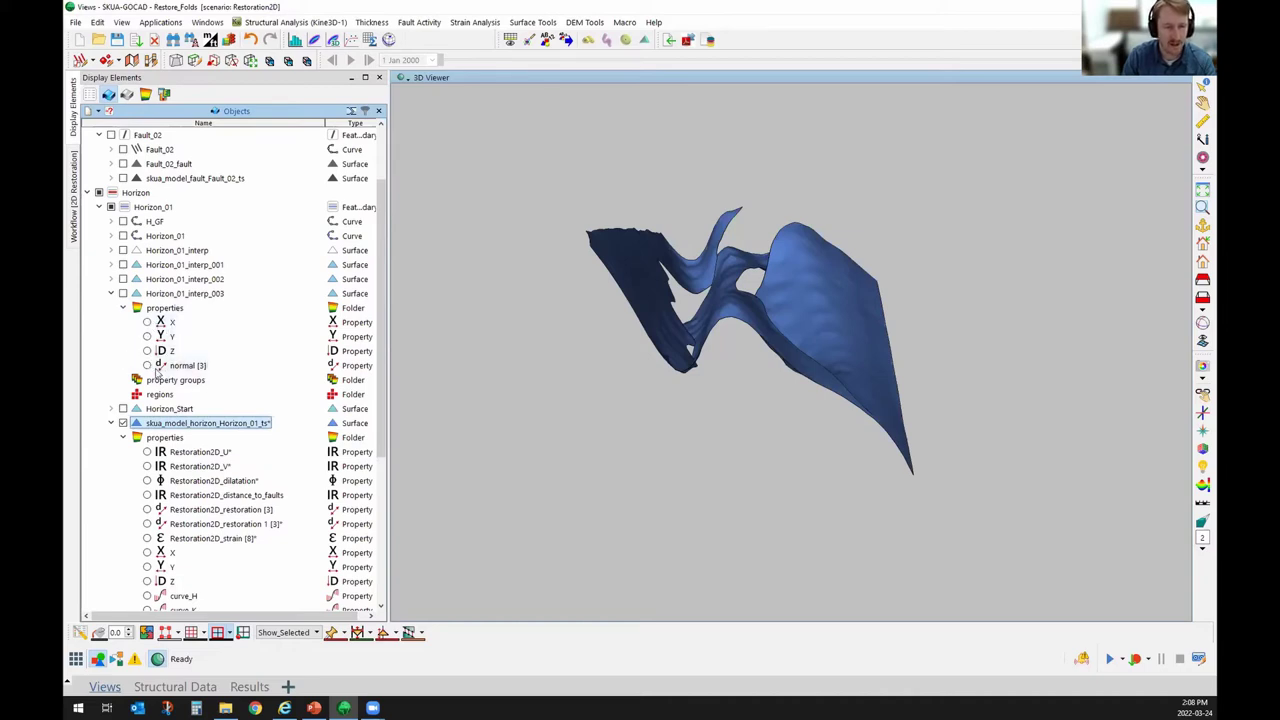
click(110, 293)
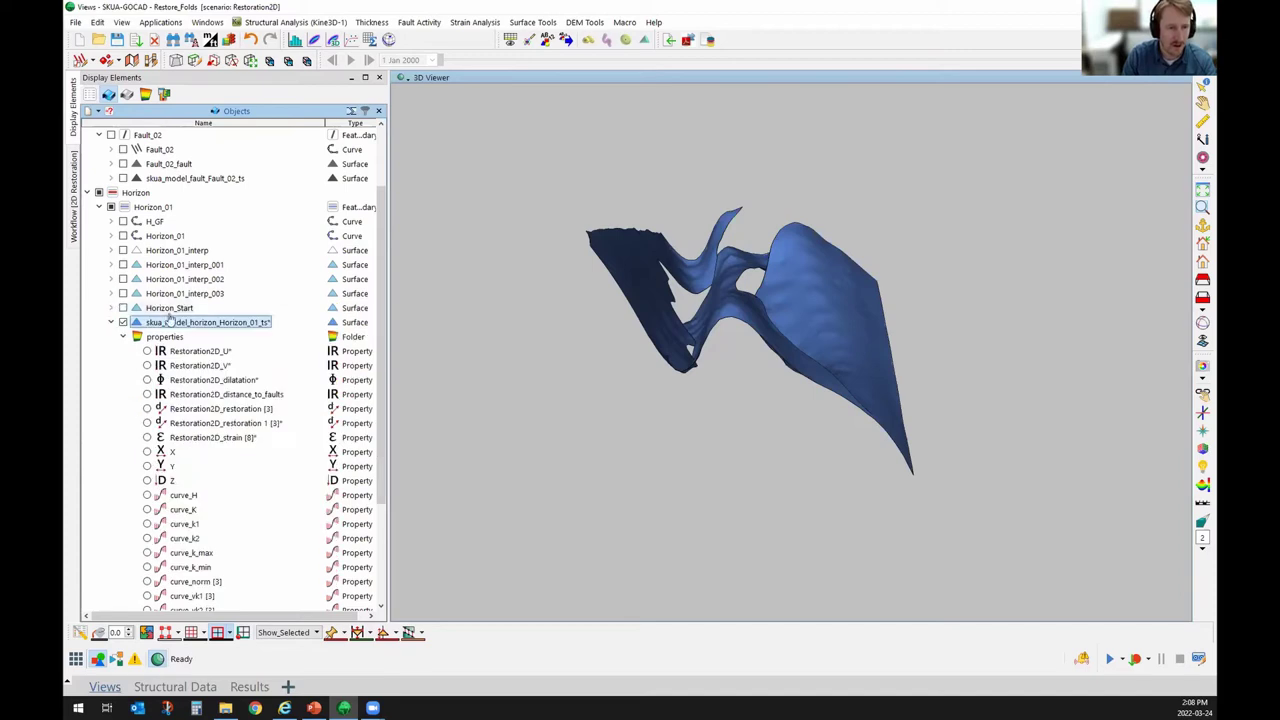
scroll(195, 343, down, 1)
scroll(197, 316, down, 1)
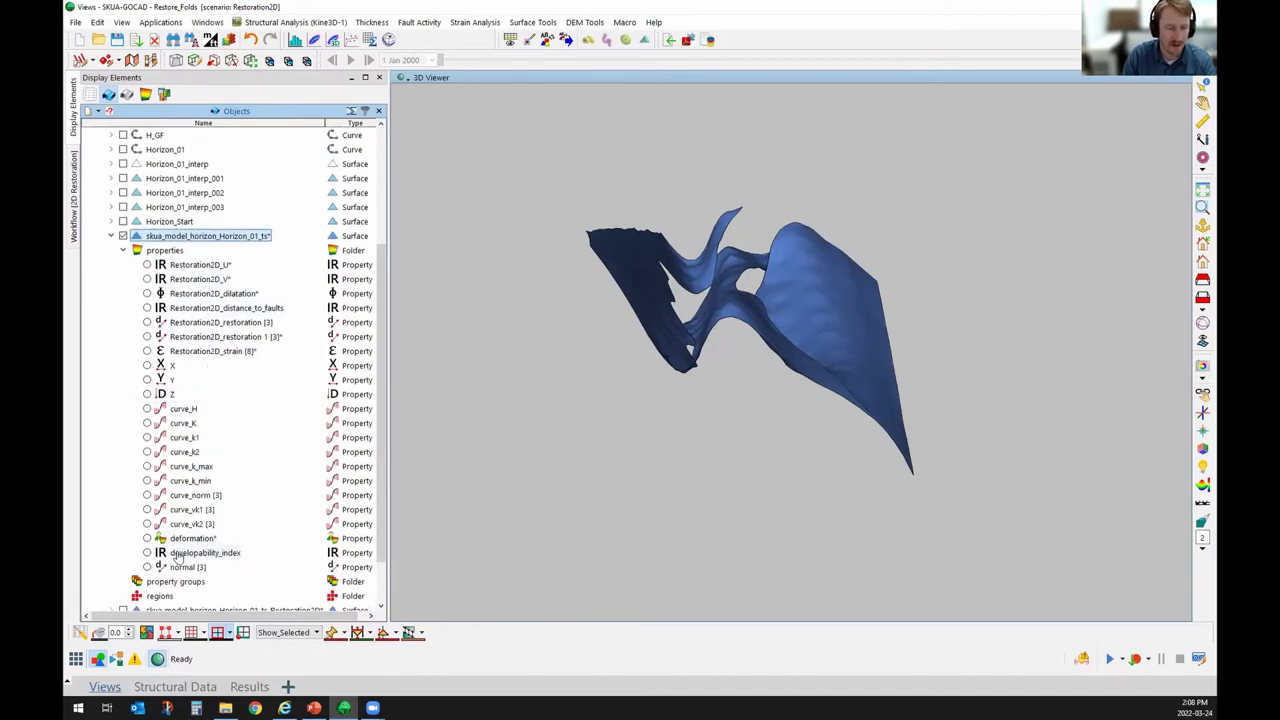
Paint skua_model_horizon_Horizon_01_ts alternately with Restoration2D_U and Restoration2D_V to compare the two properties.
drag(886, 323, 582, 401)
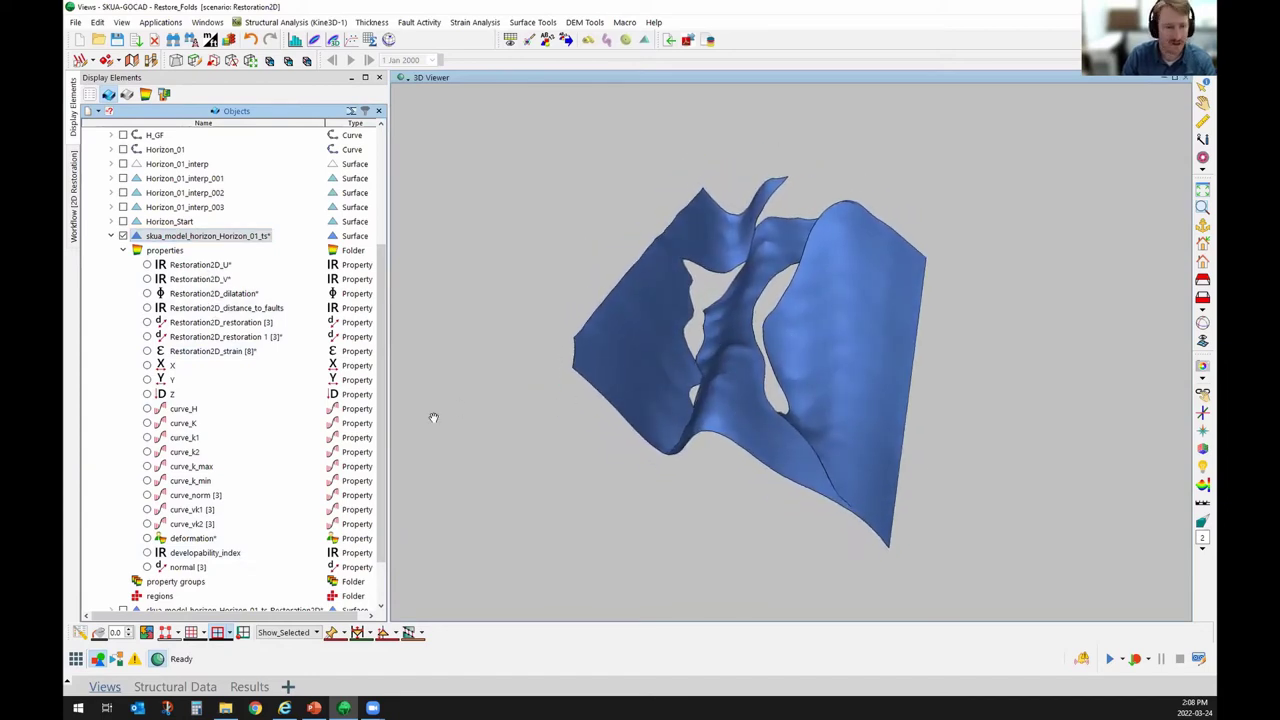
click(148, 265)
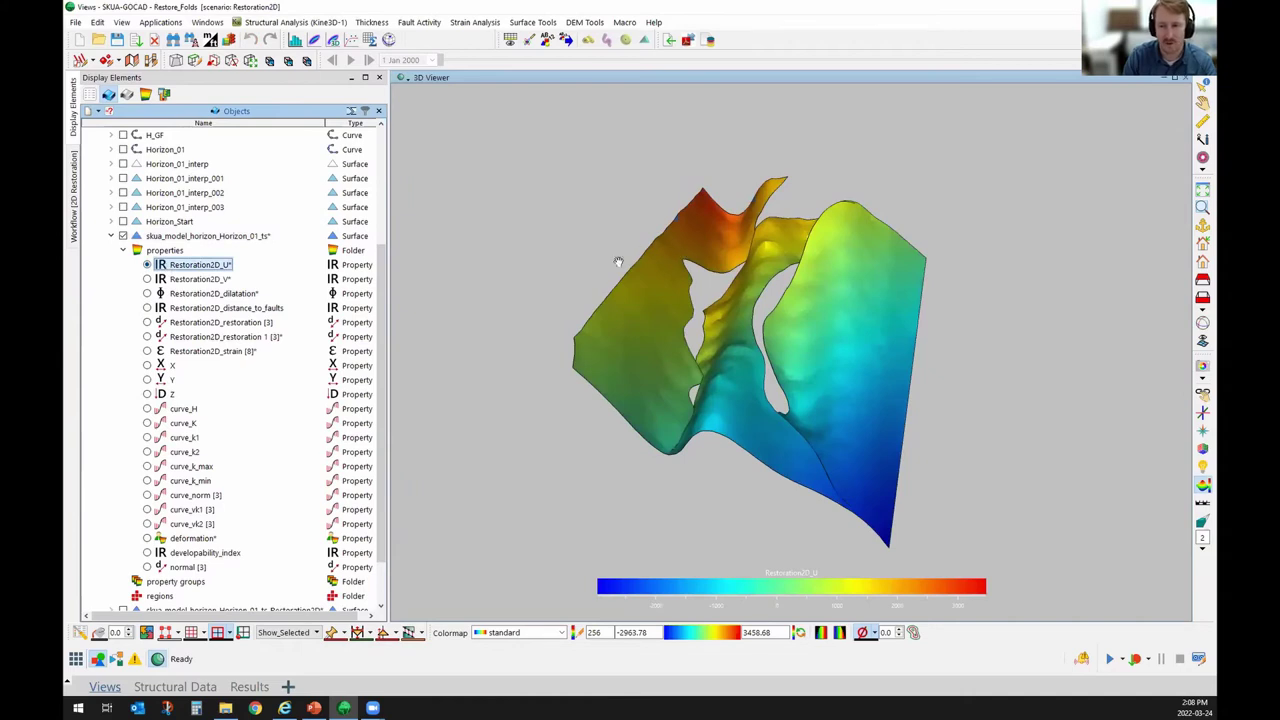
drag(618, 262, 624, 316)
click(1201, 282)
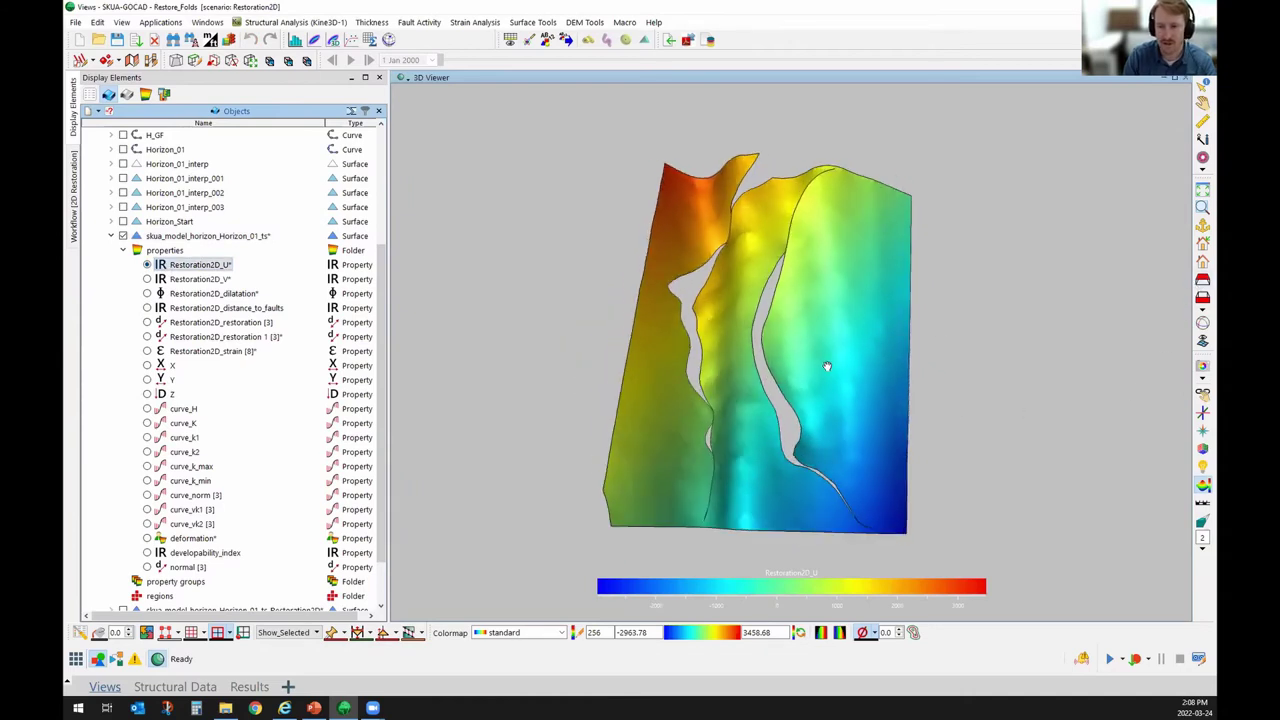
click(148, 279)
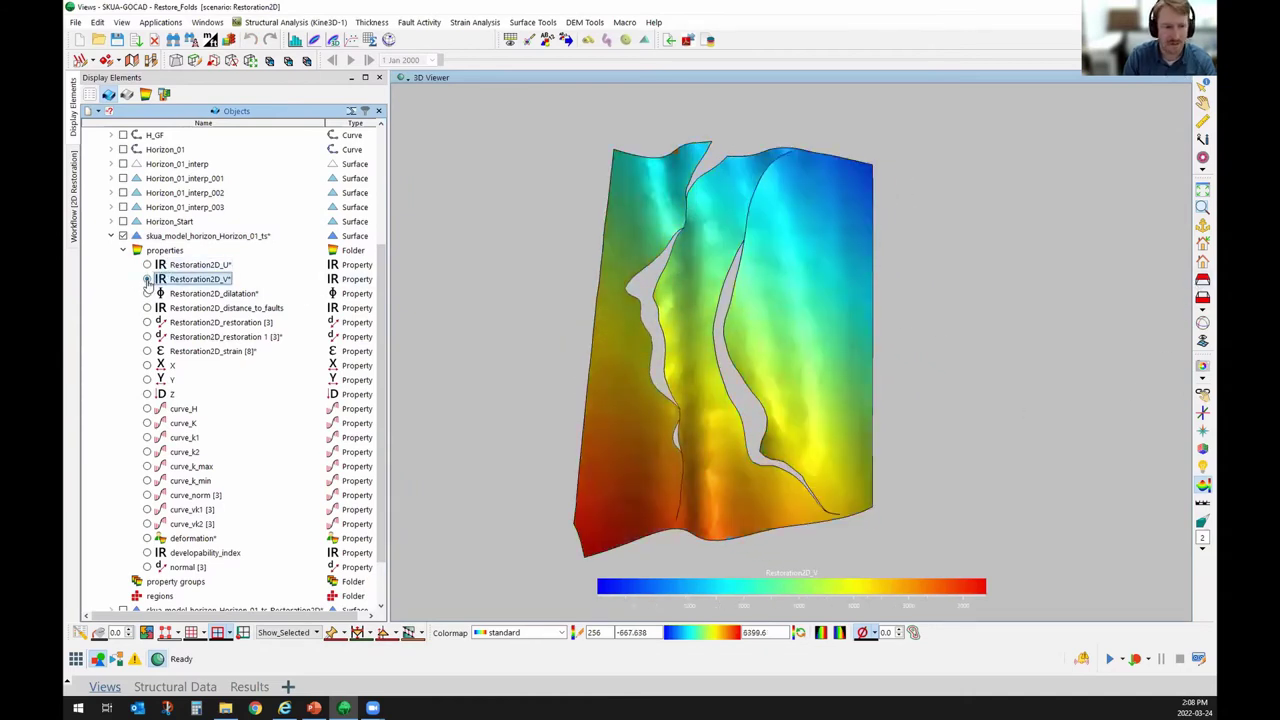
click(148, 265)
click(148, 279)
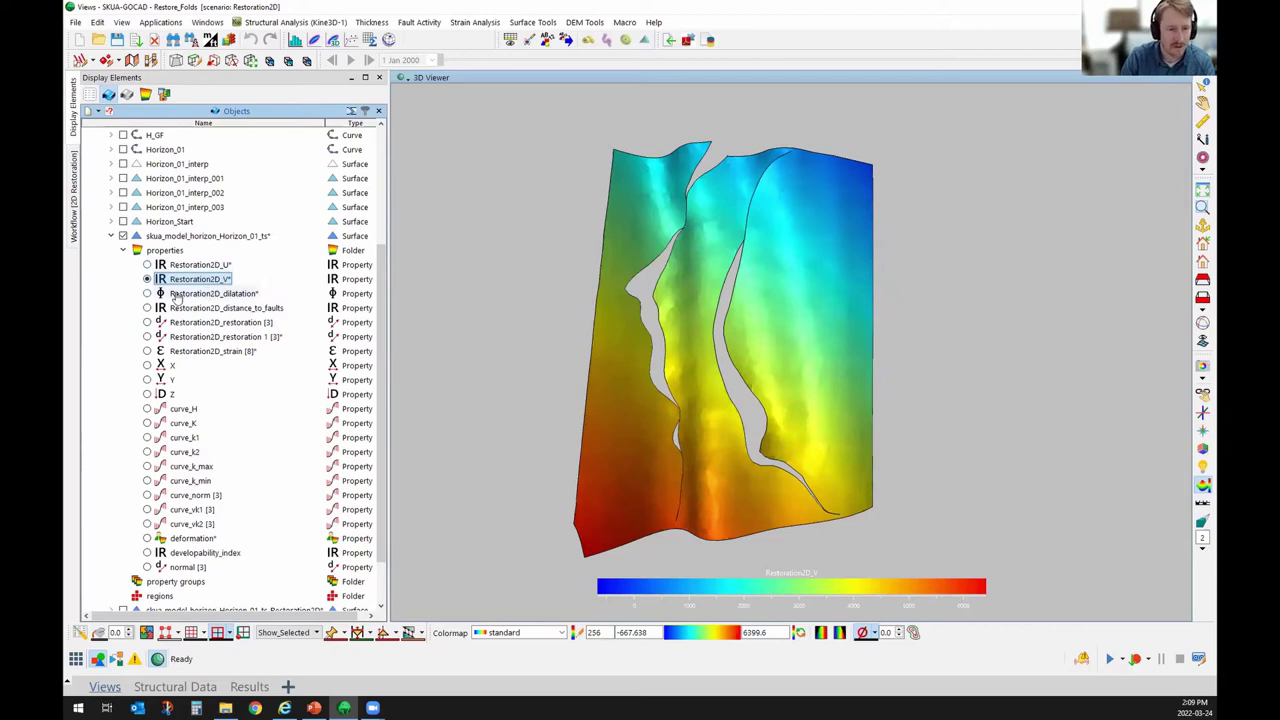
Paint the horizon with Restoration2D_distance_to_faults and with the Restoration2D_restoration vector to view each property.
click(147, 308)
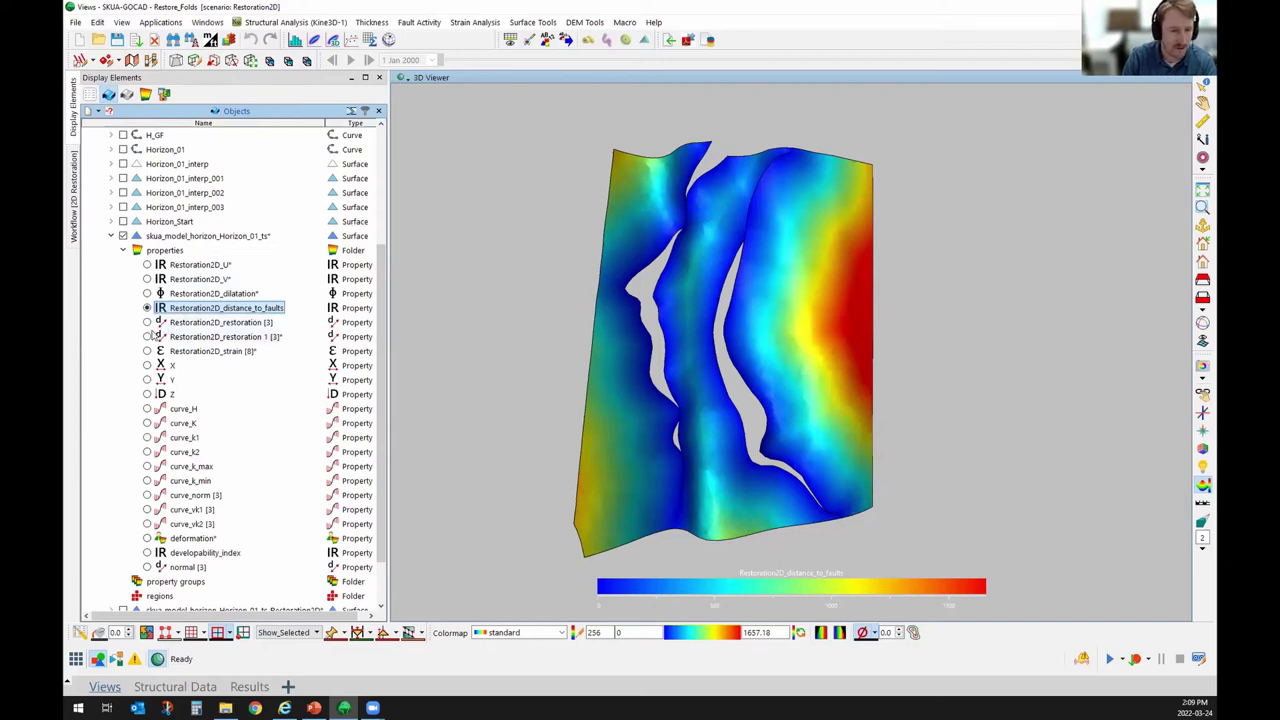
scroll(152, 336, down, 1)
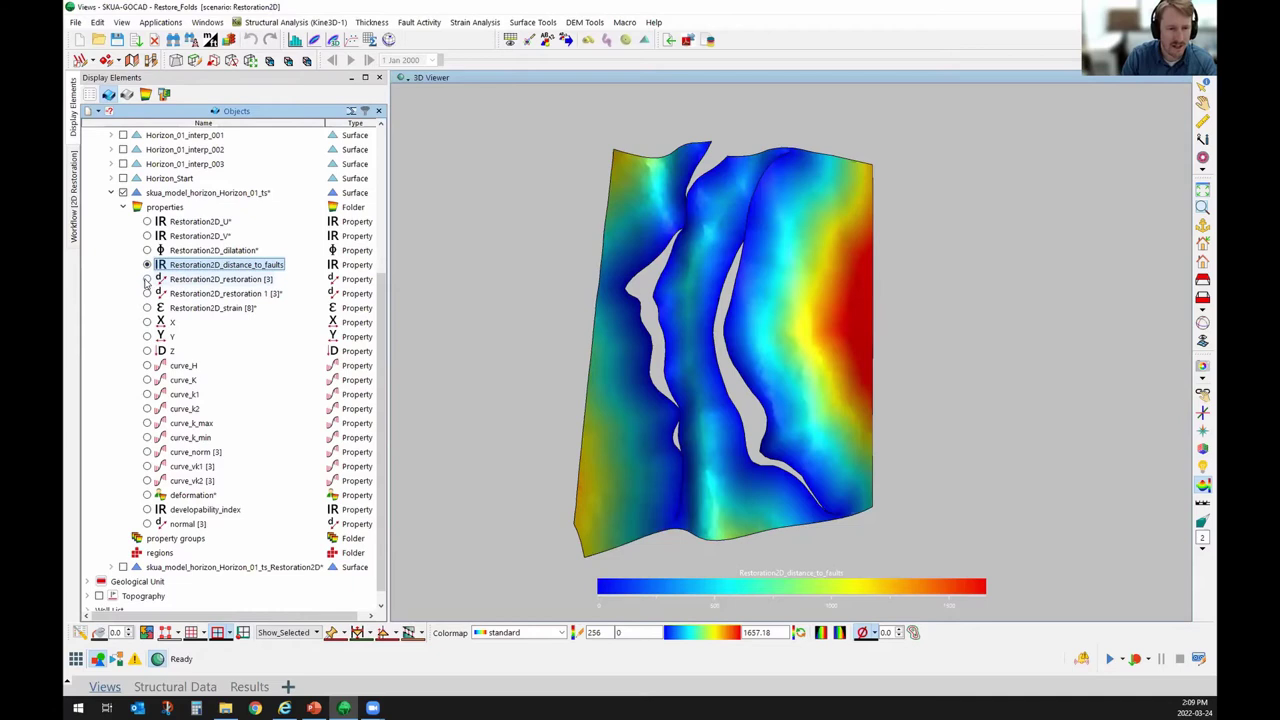
click(147, 280)
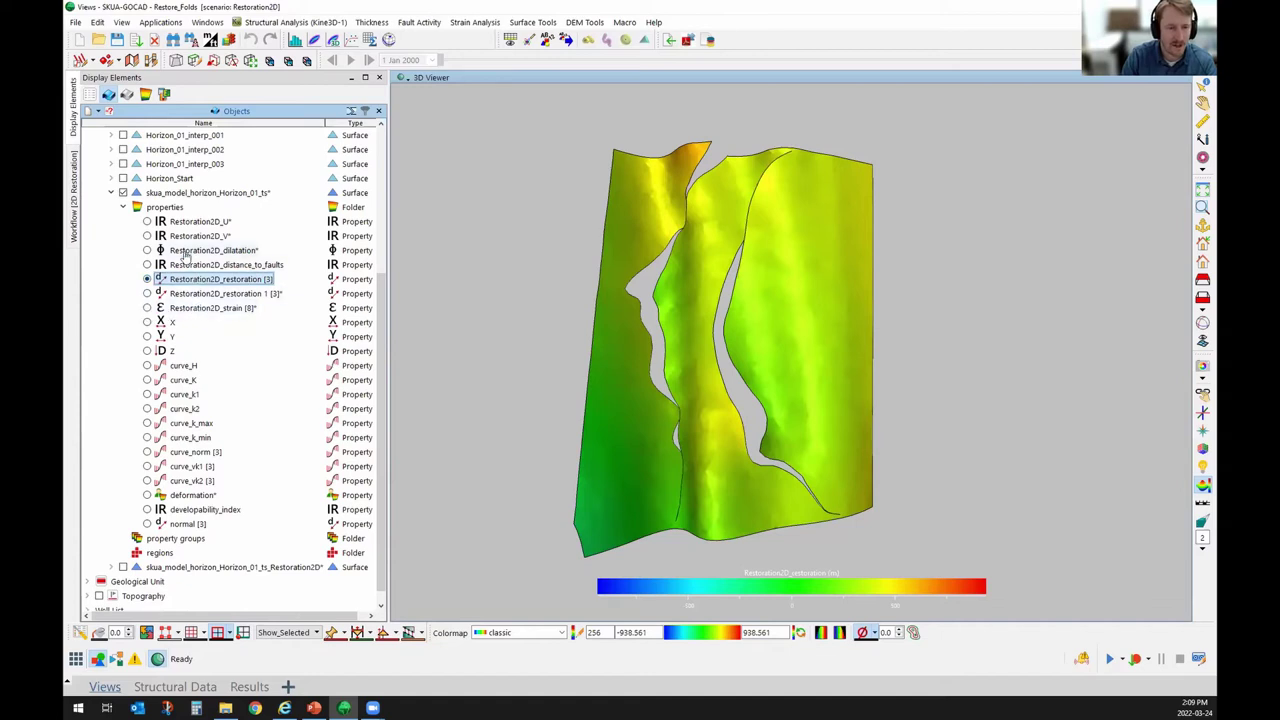
Paint the horizon with Restoration2D_dilatation and examine its distribution from several angles.
click(147, 250)
drag(747, 352, 727, 285)
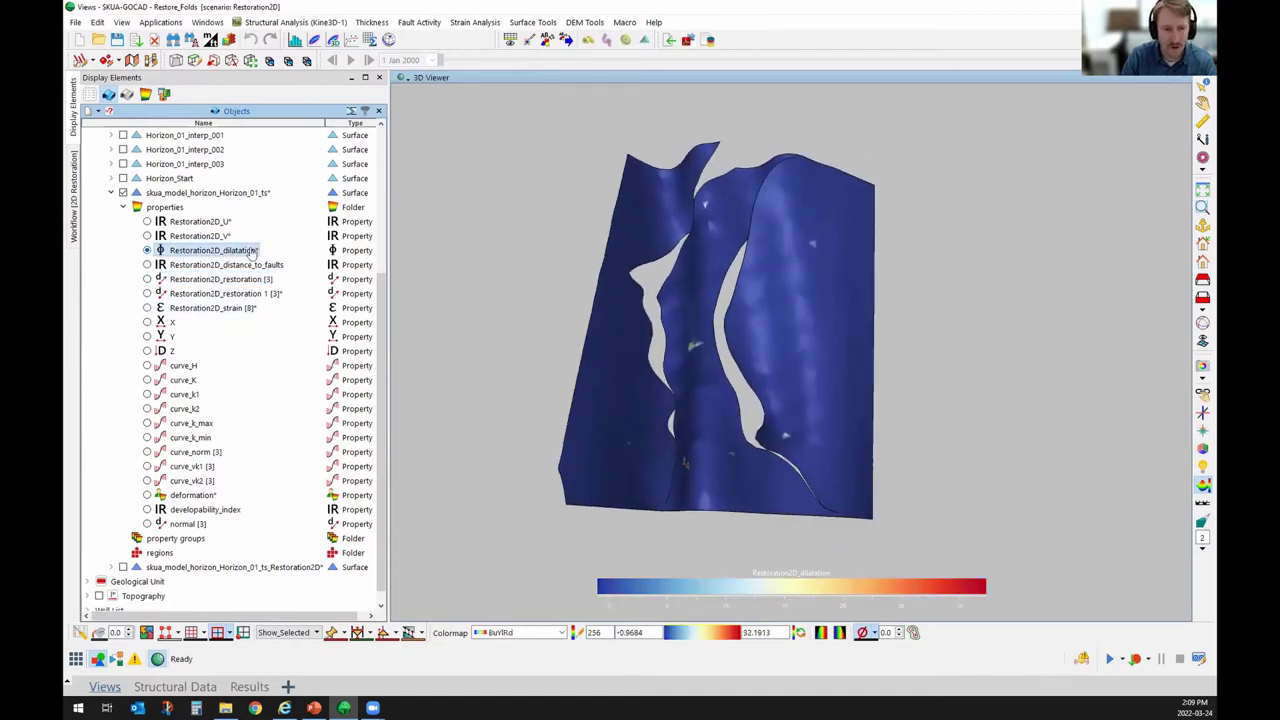
drag(563, 243, 1034, 263)
drag(930, 400, 859, 472)
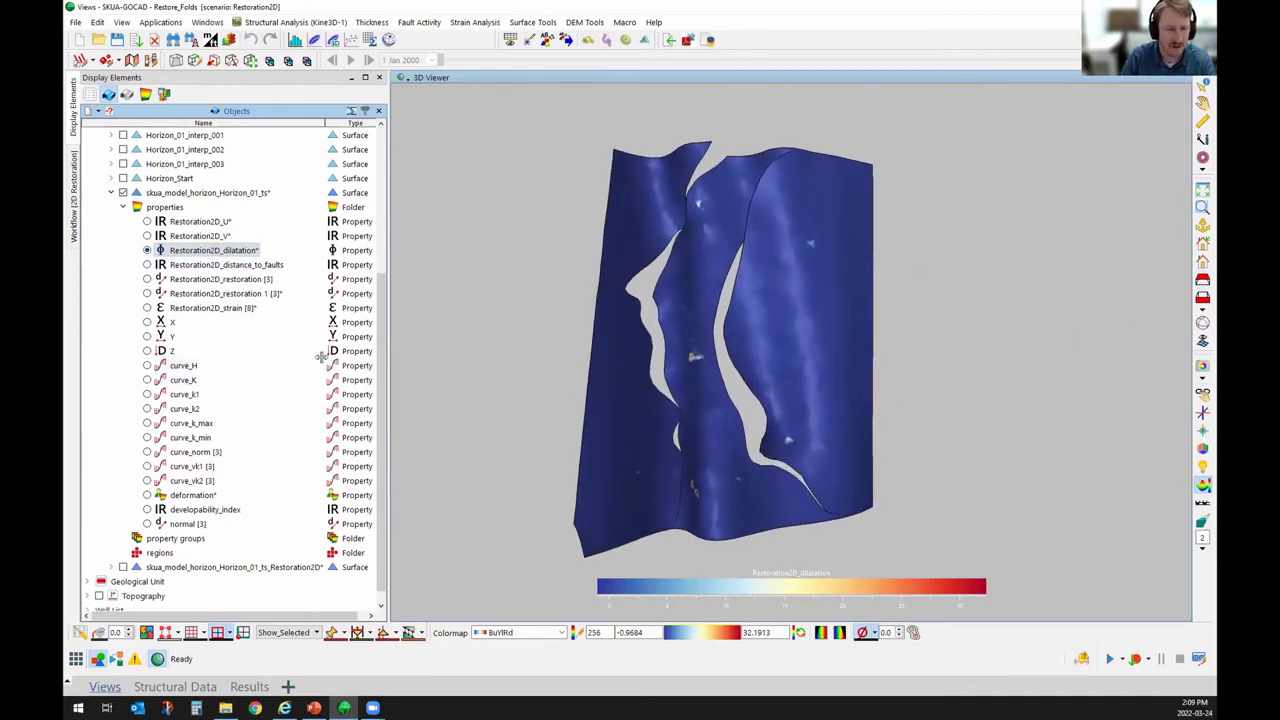
Paint the horizon with Restoration2D_strain and with the deformation property to view each result.
click(147, 308)
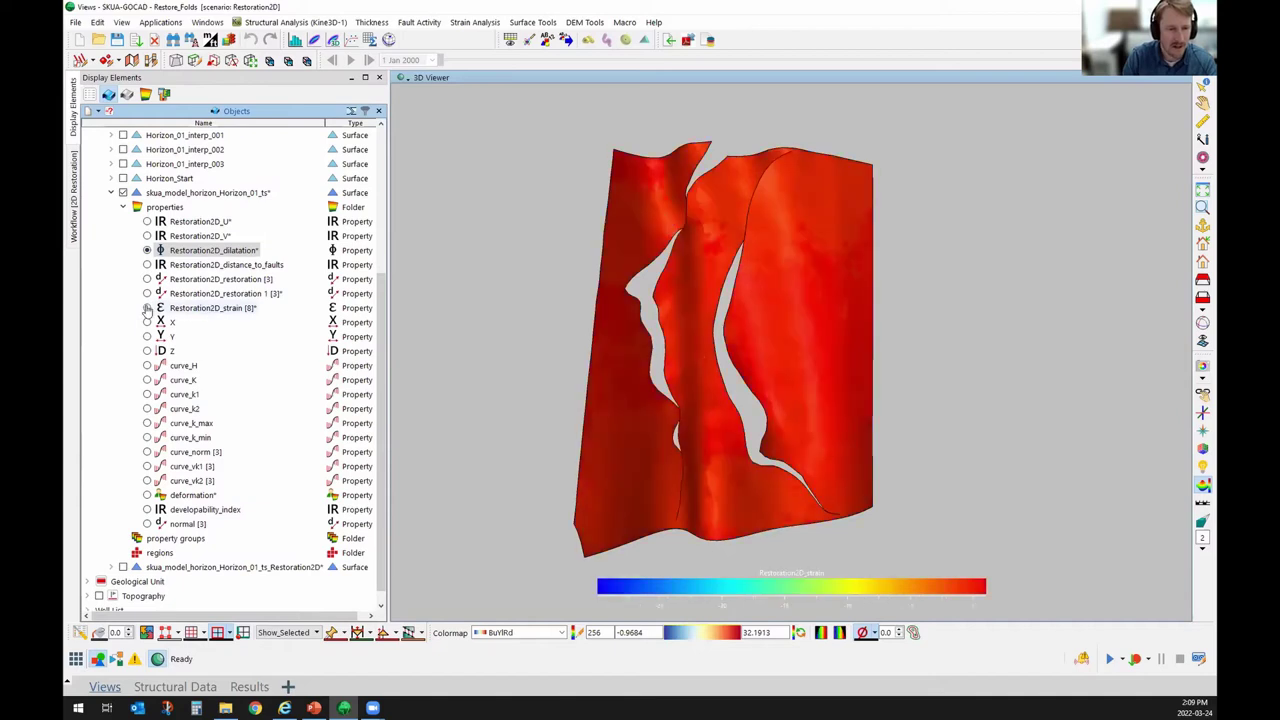
drag(742, 386, 743, 346)
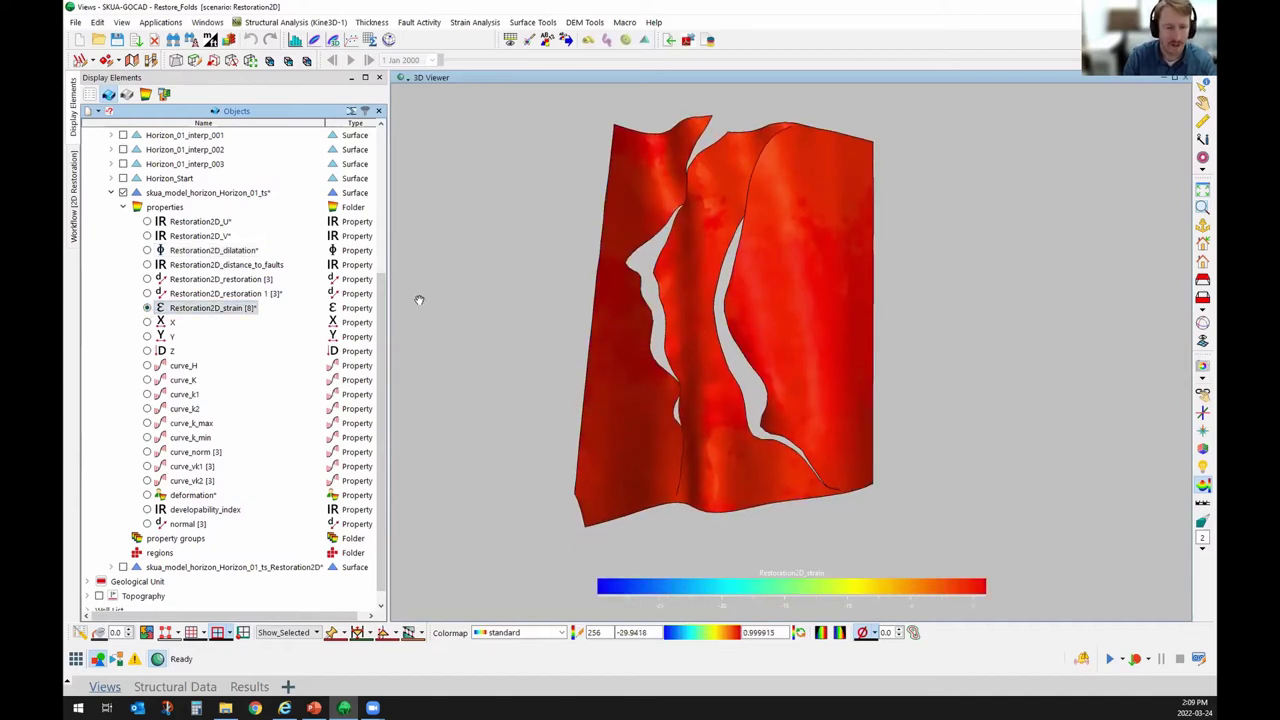
scroll(385, 308, down, 1)
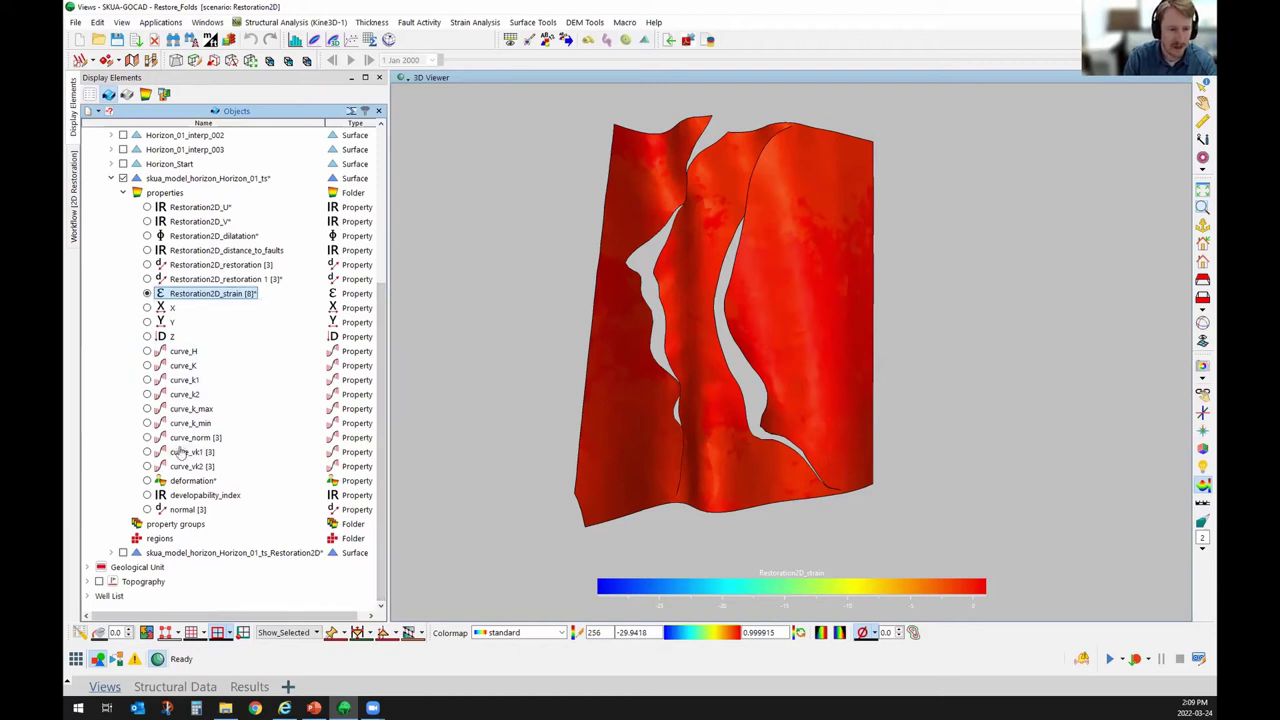
click(147, 481)
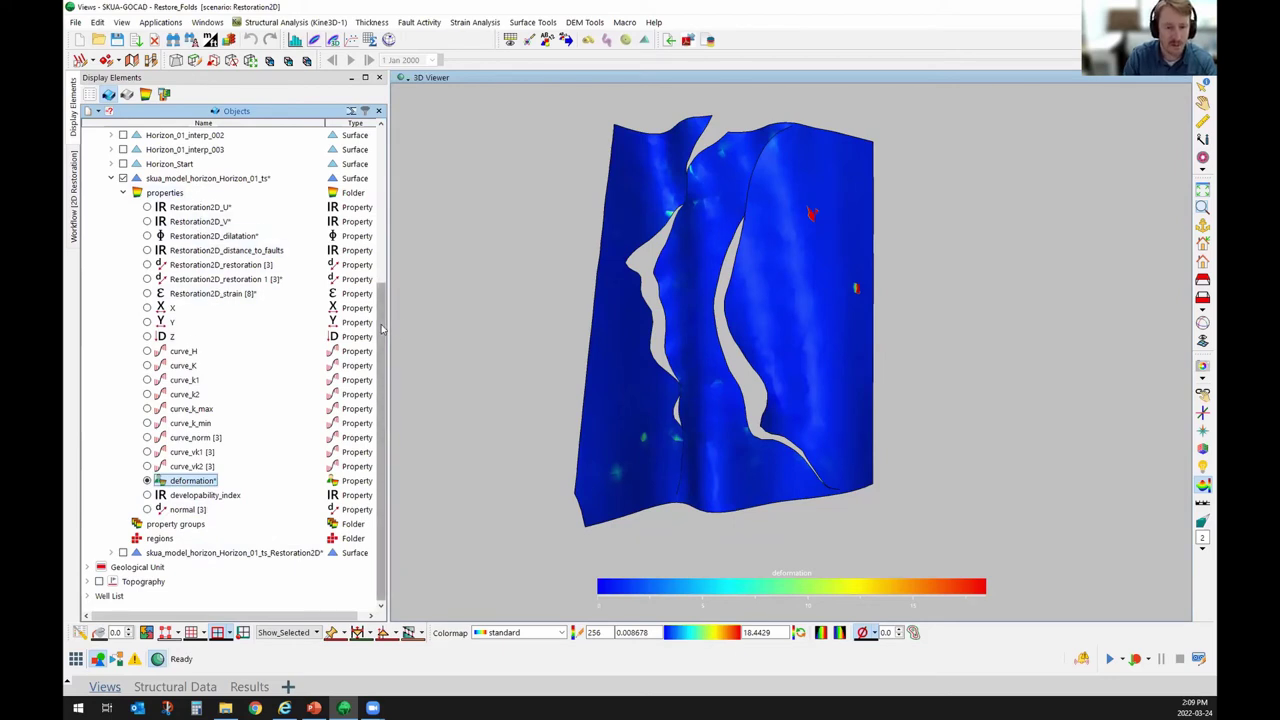
Paint skua_model_horizon_Horizon_01_ts with Restoration2D_dilatation and apply the africa colormap to the property.
click(147, 236)
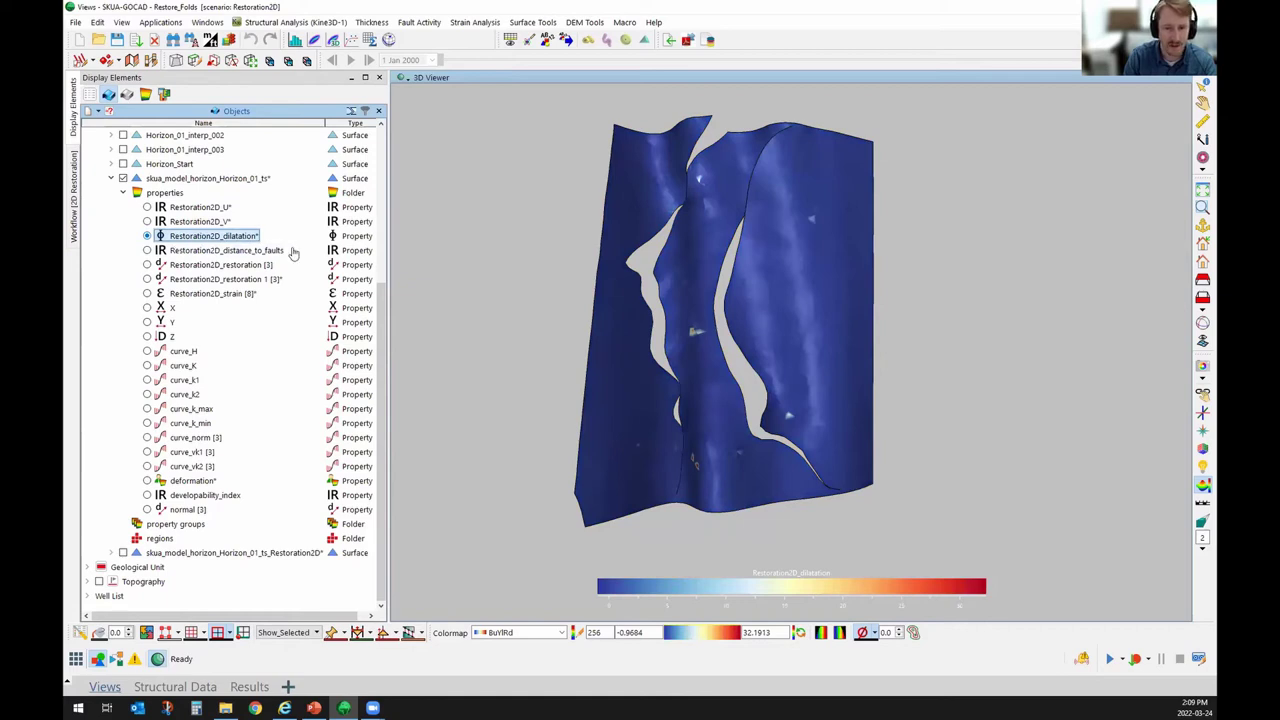
click(577, 632)
drag(666, 472, 412, 148)
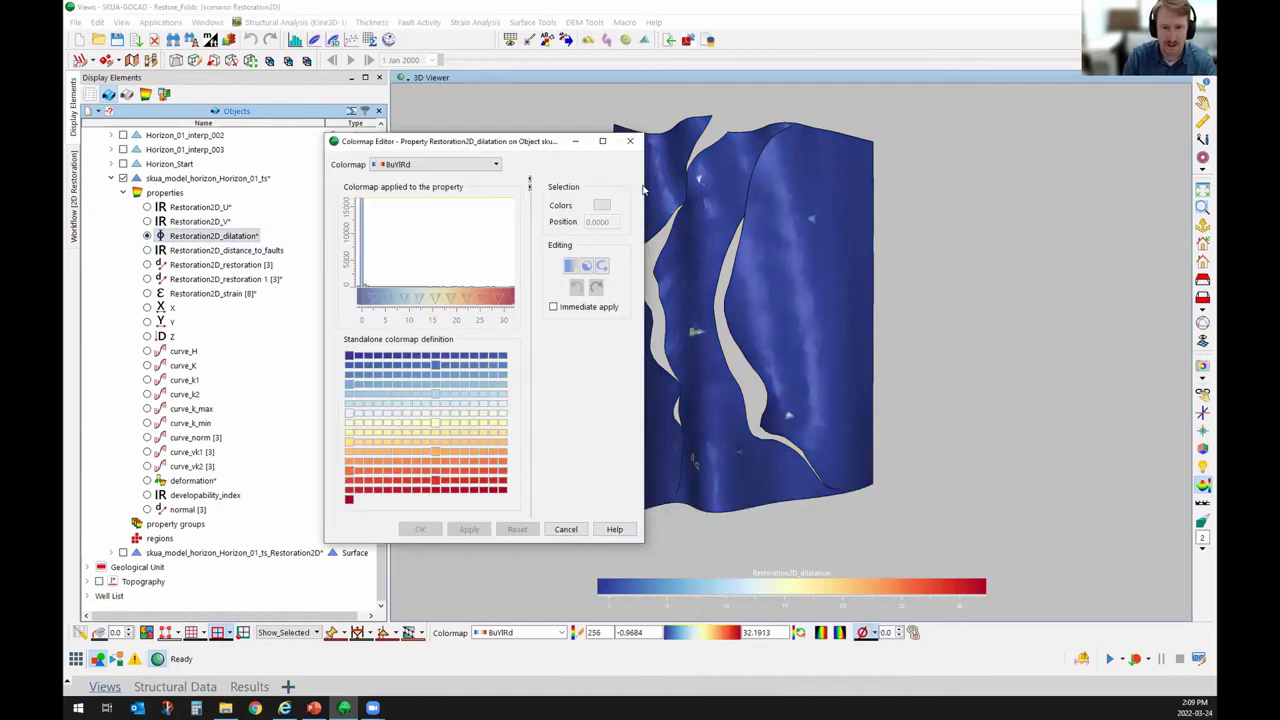
click(459, 163)
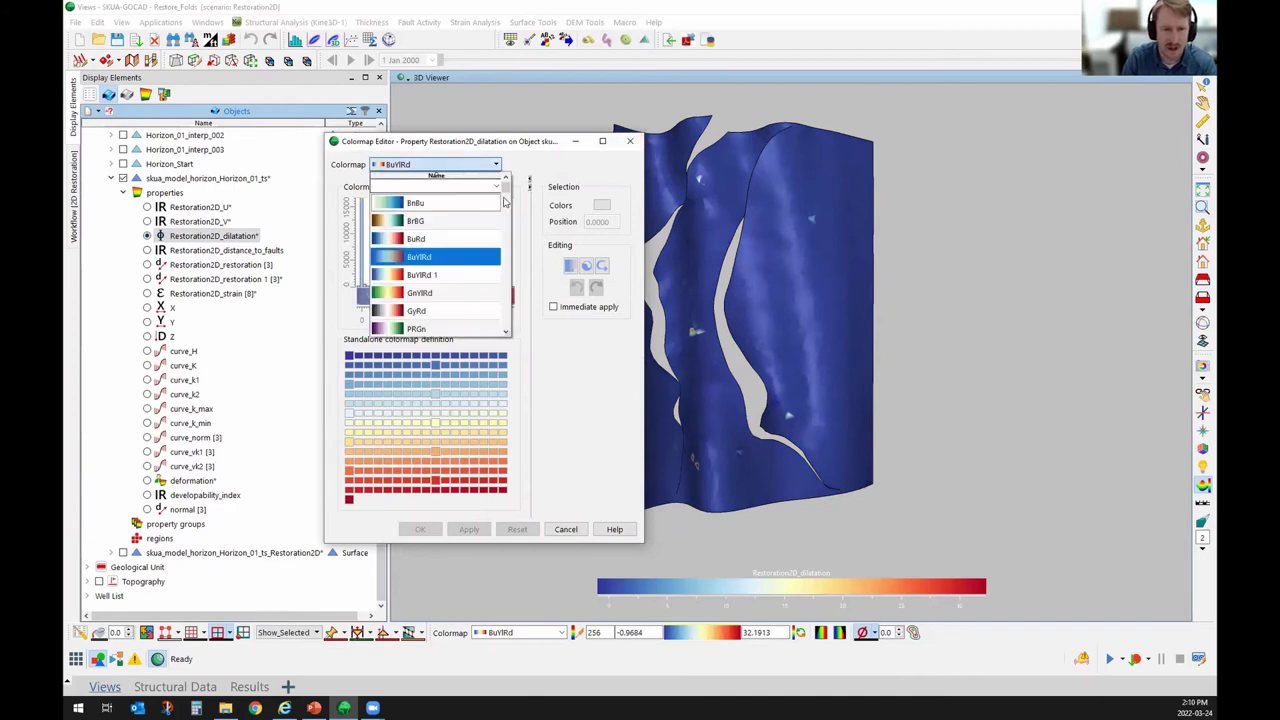
scroll(474, 273, down, 7)
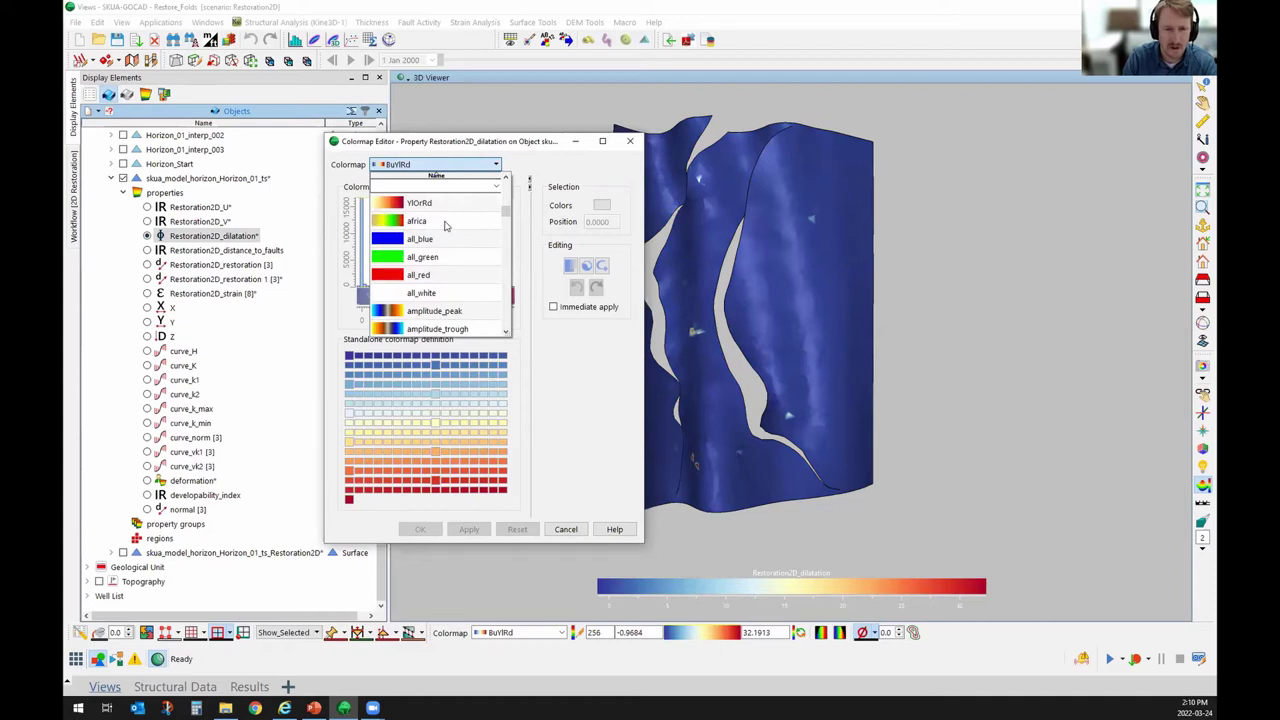
click(440, 221)
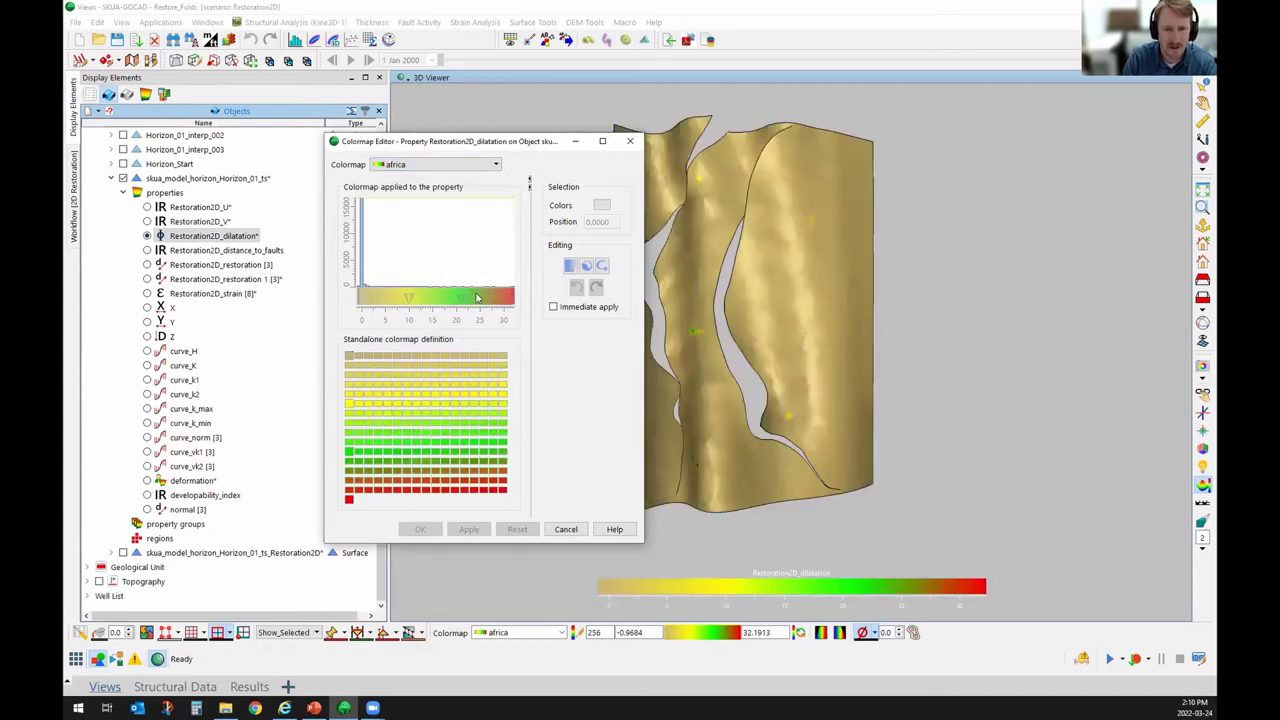
Narrow the dilatation colormap range to about -0.163 to 0.300 and apply it to the horizon.
click(463, 300)
drag(509, 296, 370, 295)
click(474, 529)
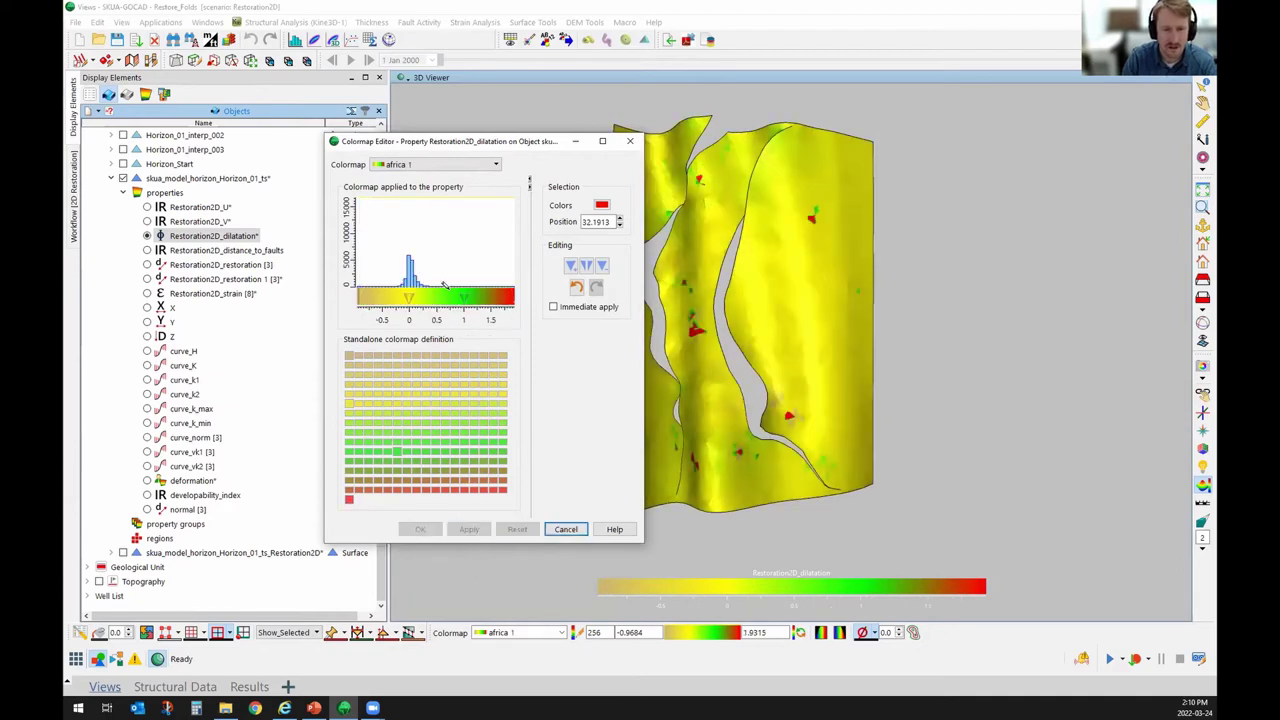
click(365, 298)
drag(368, 300, 400, 301)
click(513, 295)
drag(515, 296, 428, 298)
click(484, 532)
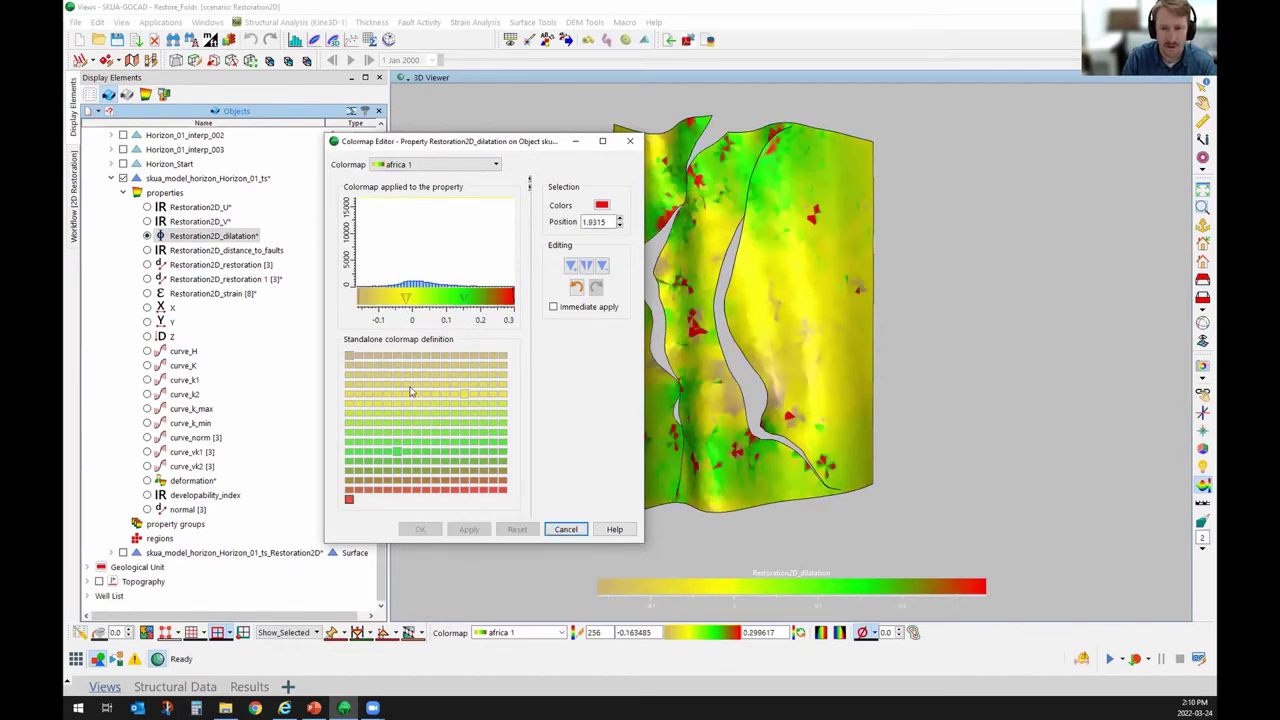
Tighten the dilatation colormap range further to about -0.042 to 0.101, apply it and close the Colormap Editor.
drag(360, 297, 399, 298)
drag(515, 297, 446, 298)
click(470, 530)
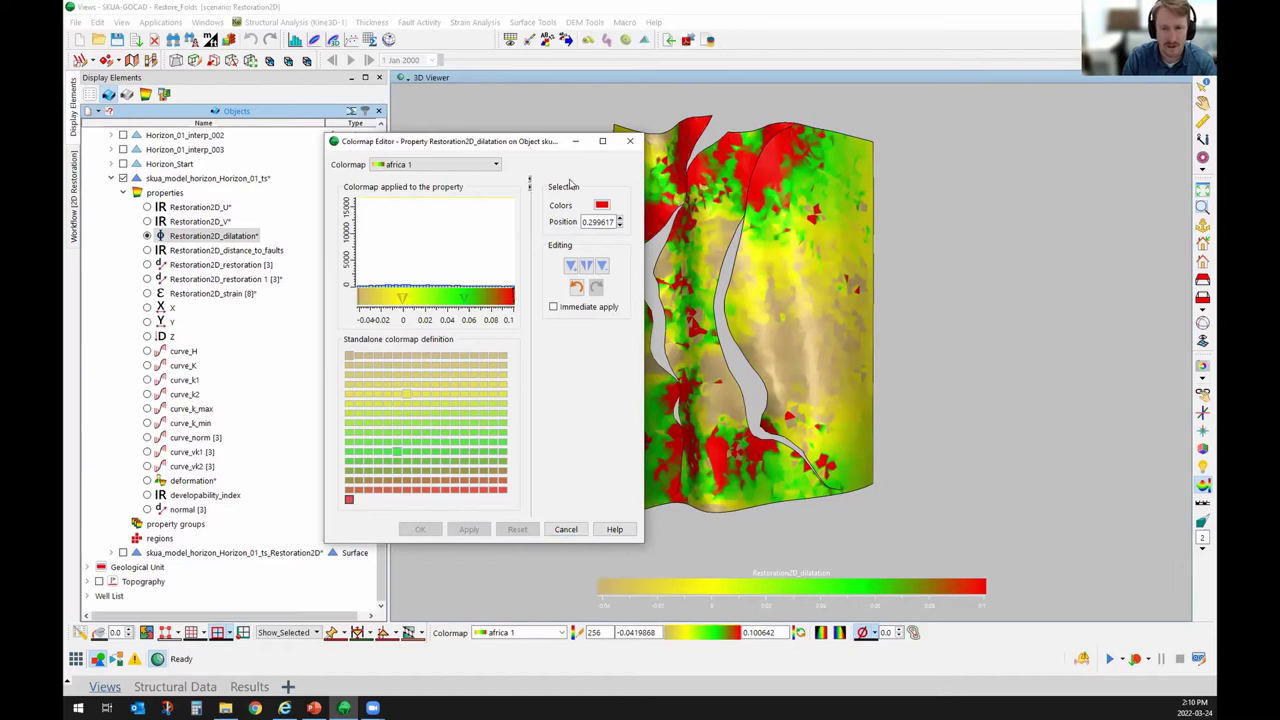
click(630, 141)
Make the mid-range dilatation colours transparent so only the extremes are painted, and examine the horizon from several angles.
drag(731, 362, 804, 430)
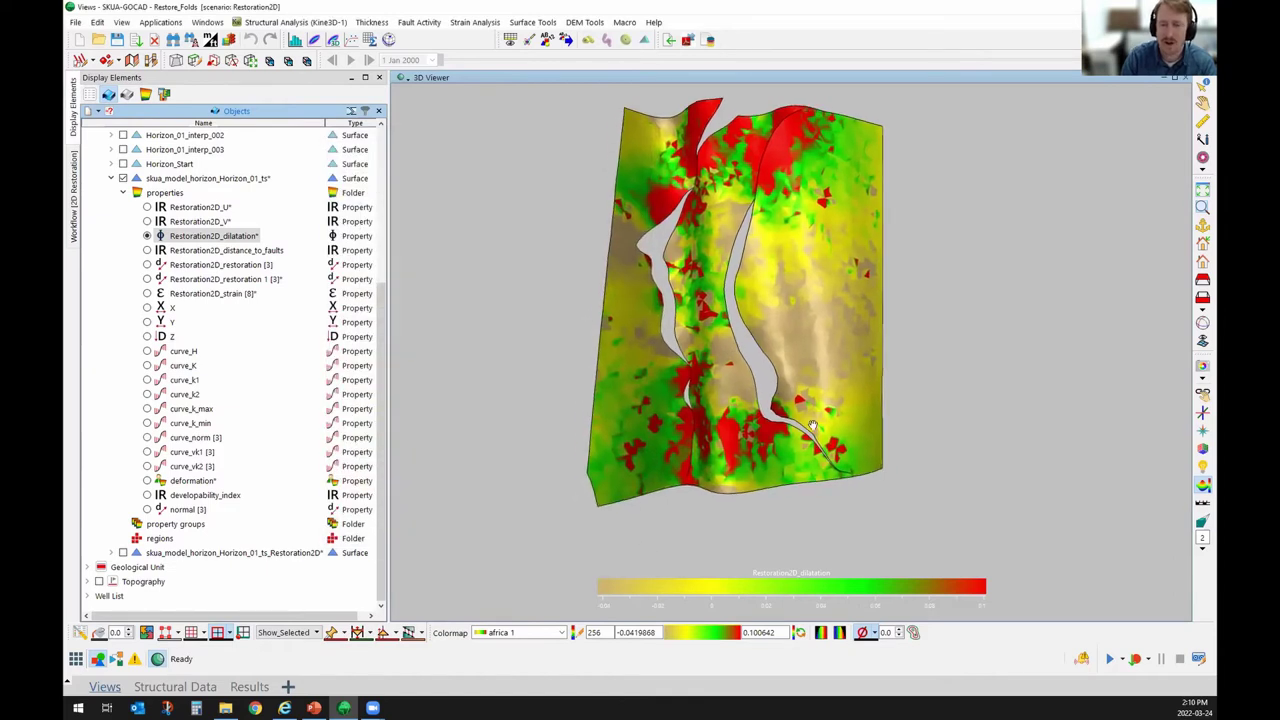
drag(840, 308, 790, 460)
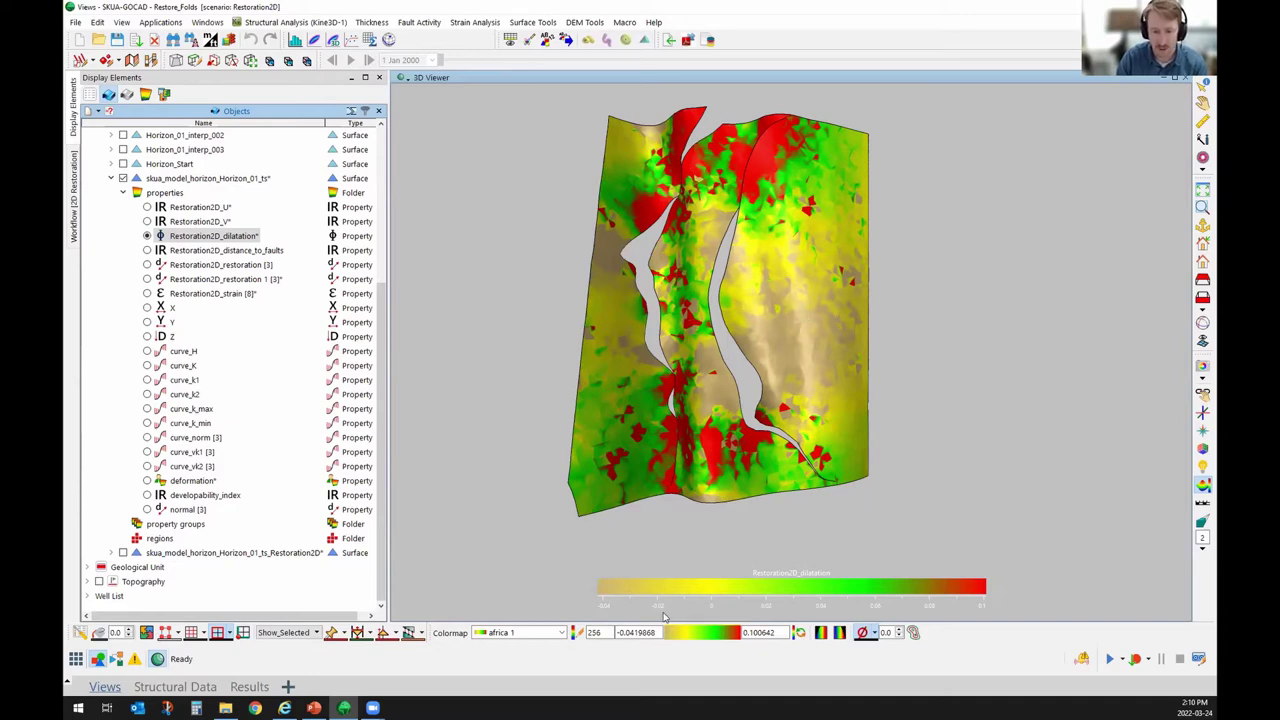
drag(670, 622, 703, 644)
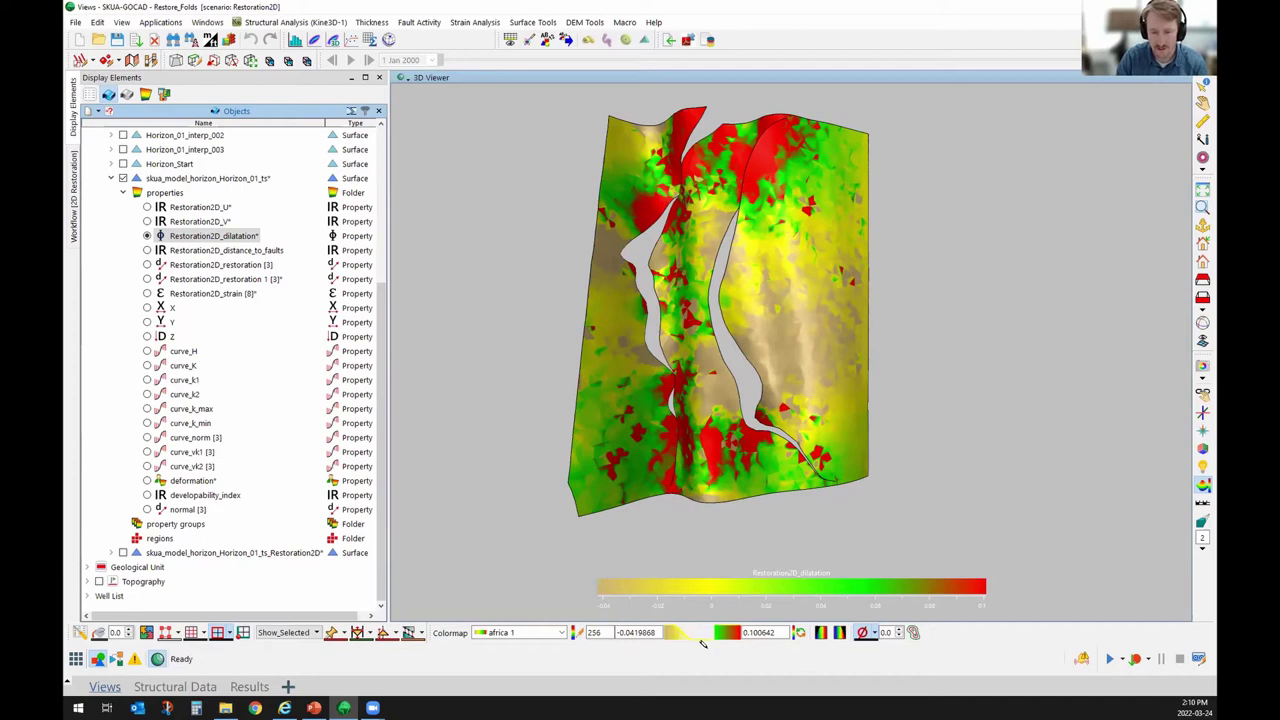
drag(880, 450, 728, 488)
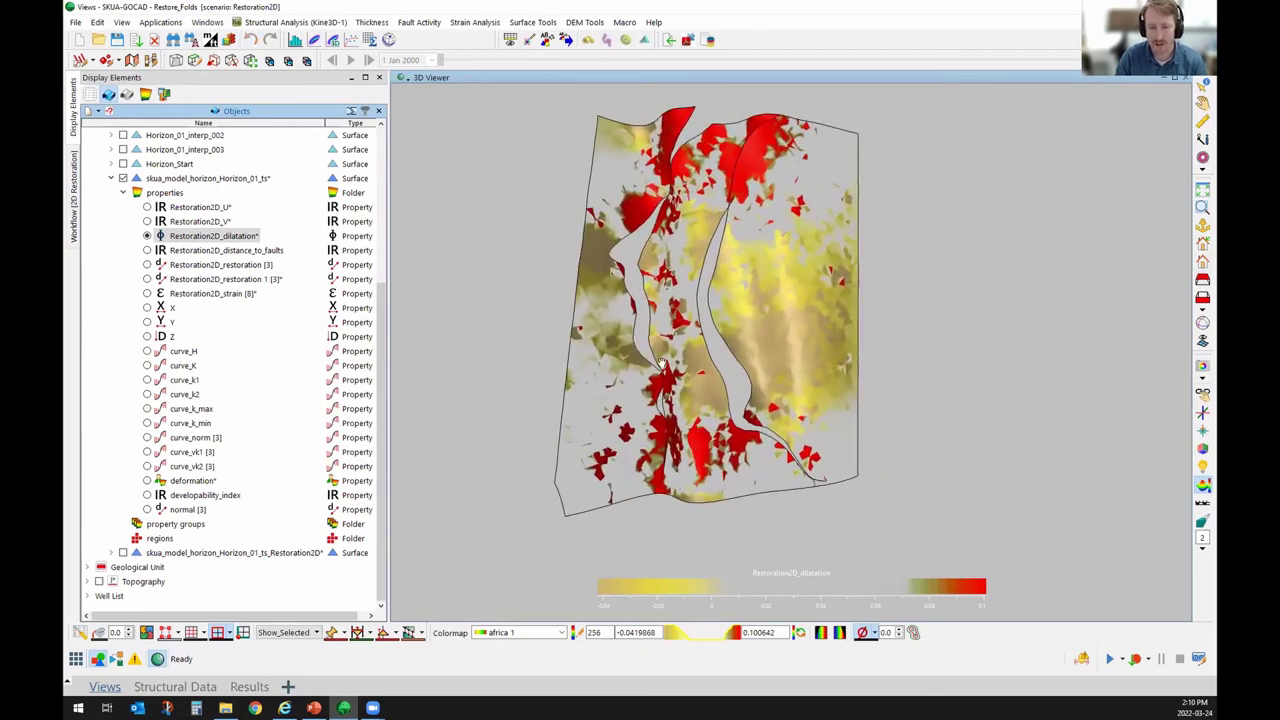
drag(722, 467, 840, 486)
mouse_move(740, 320)
mouse_down()
mouse_move(763, 446)
mouse_move(735, 305)
mouse_up()
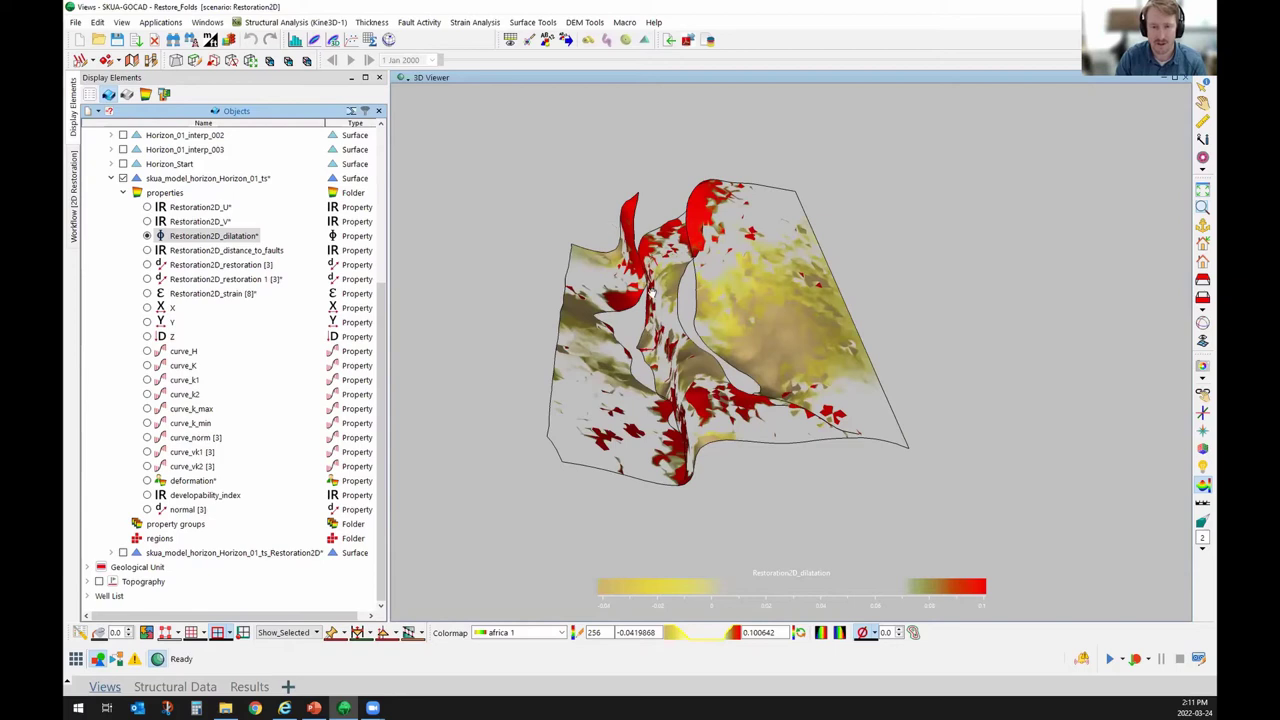
drag(688, 428, 802, 438)
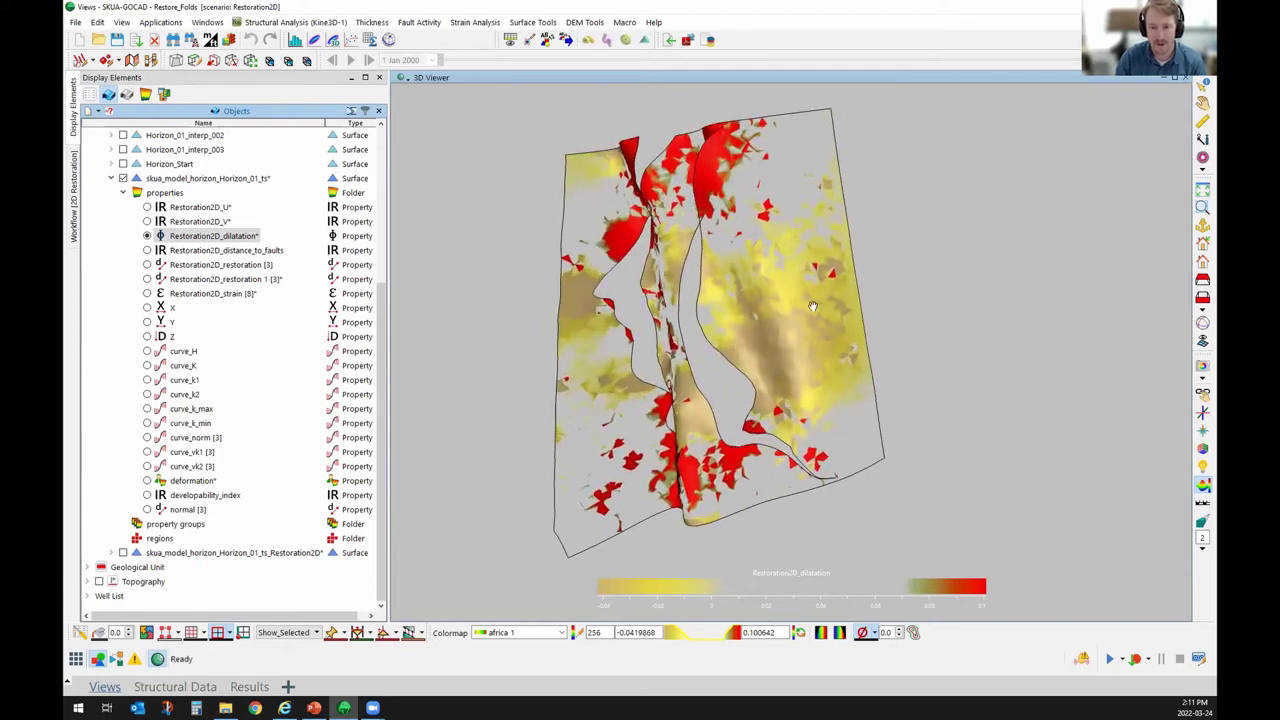
drag(942, 319, 820, 324)
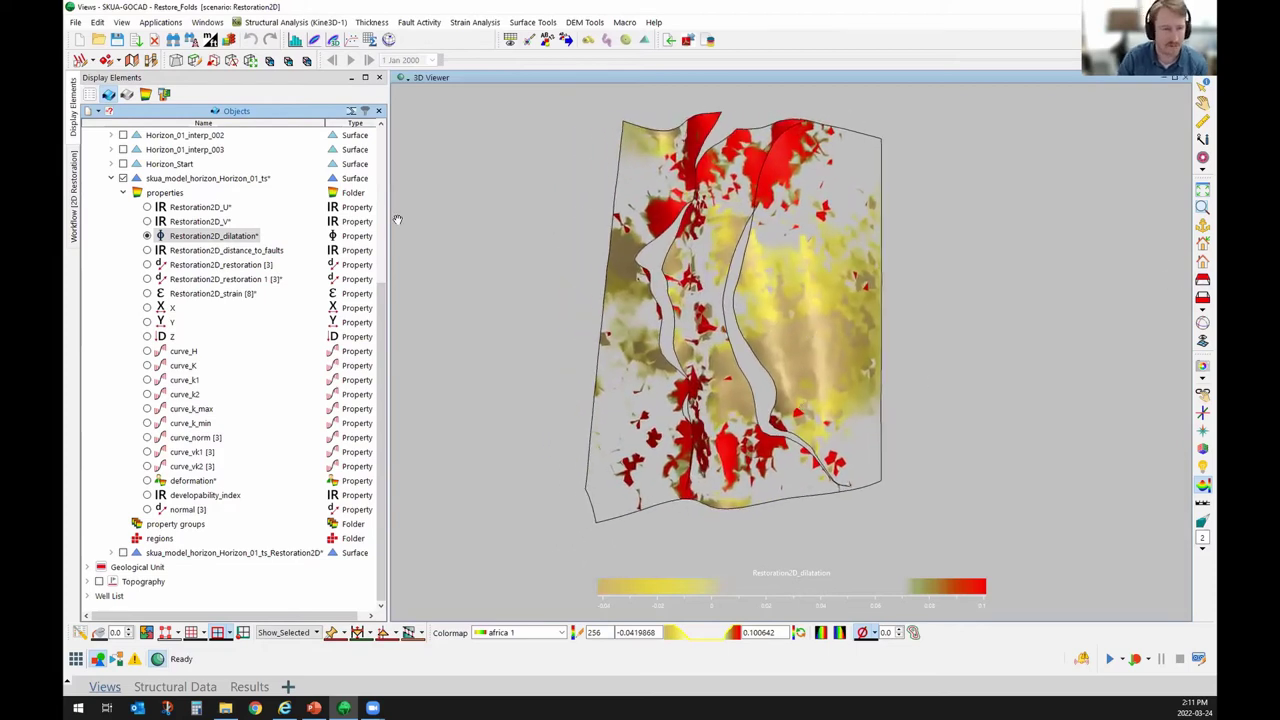
Make the strain display visible in the Strain style settings of skua_model_horizon_Horizon_01_ts.
right_click(210, 180)
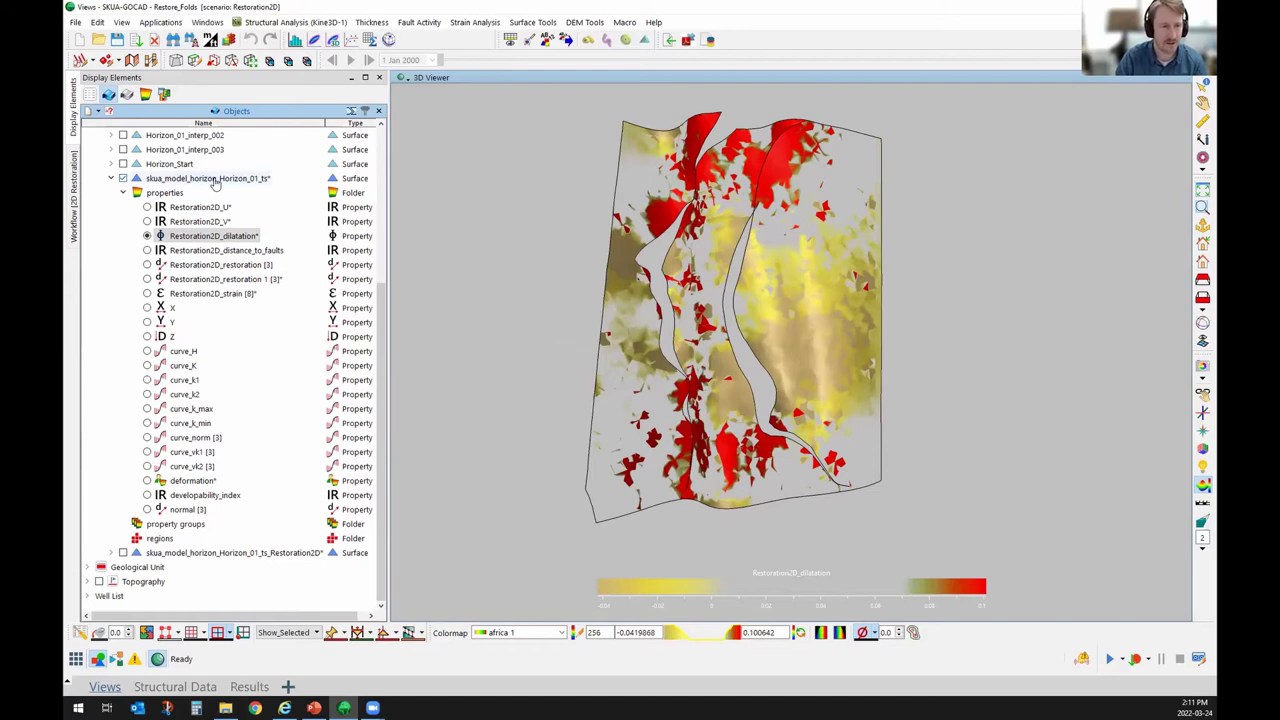
click(221, 158)
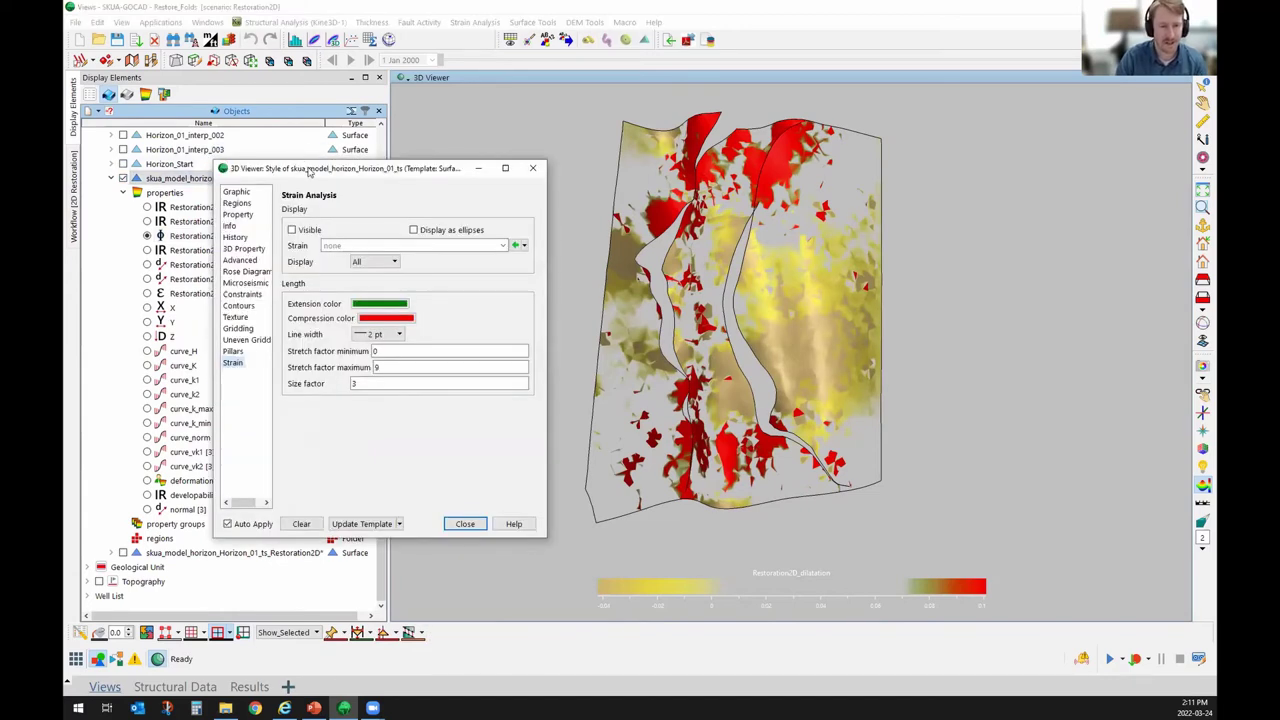
drag(300, 165, 246, 28)
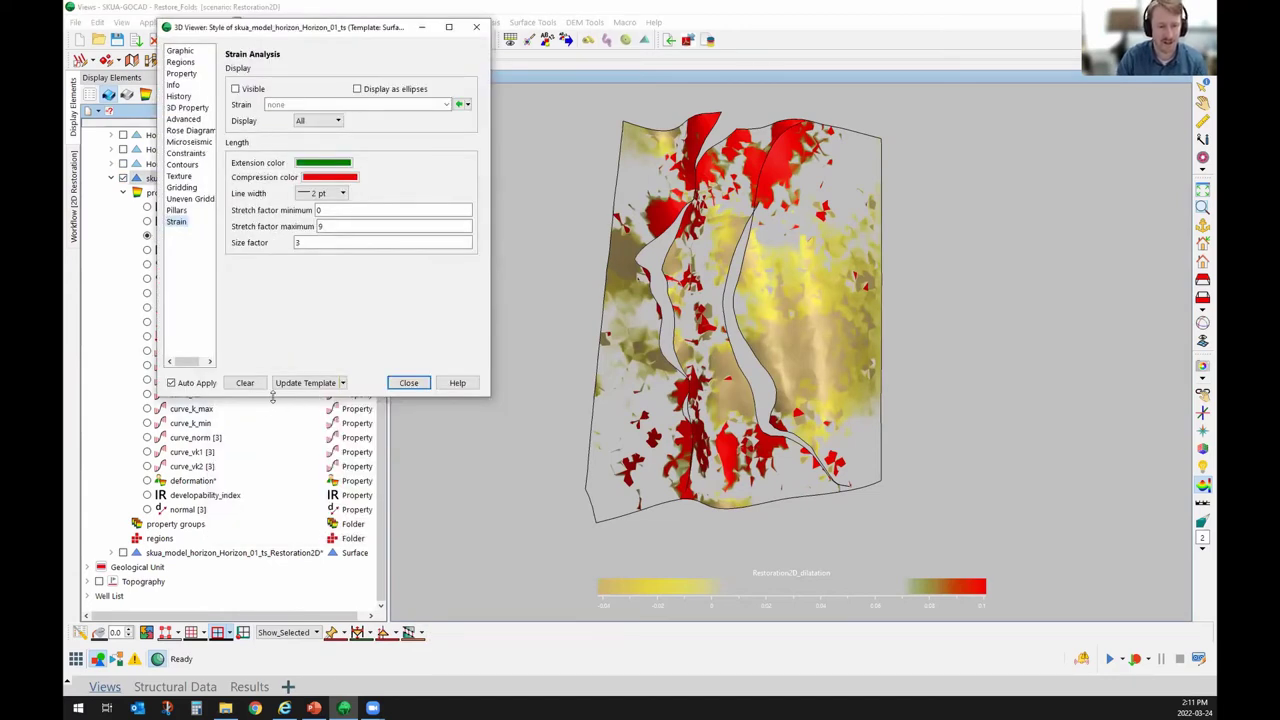
drag(272, 396, 272, 540)
click(236, 89)
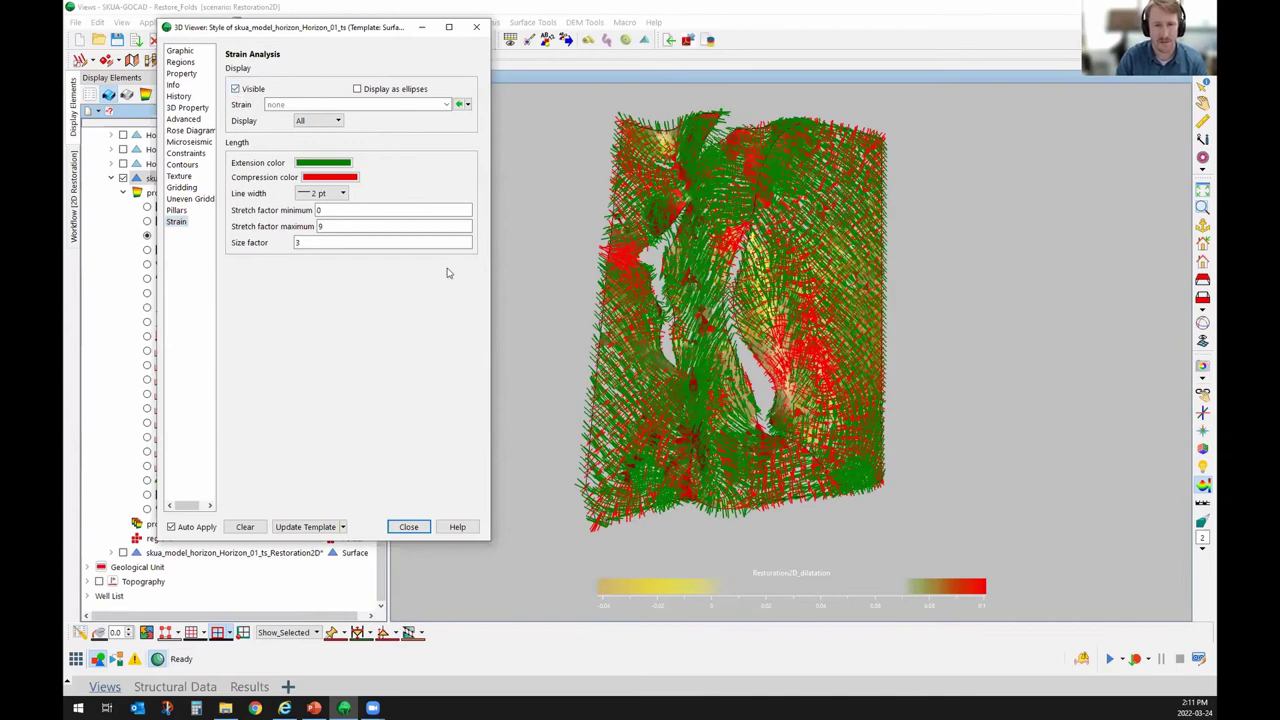
drag(285, 18, 278, 44)
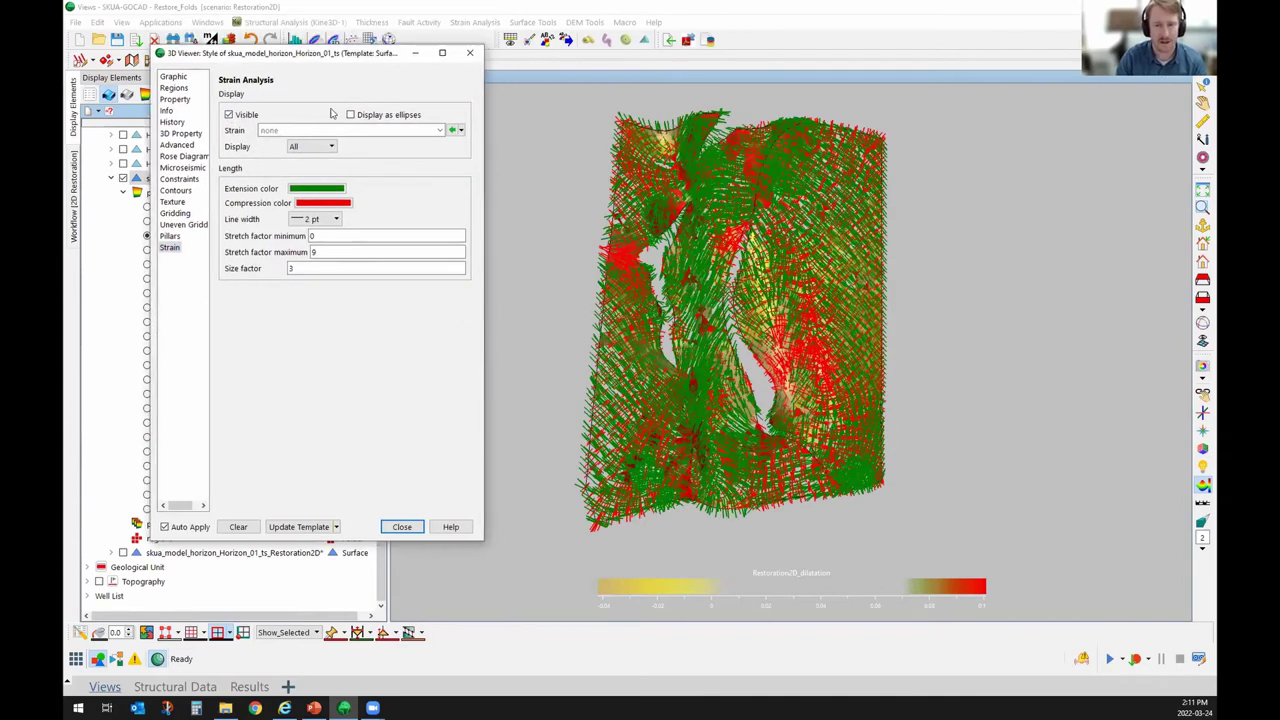
Set the strain size factor to 2 and examine the individual extension and compression axes up close.
drag(722, 282, 711, 274)
scroll(830, 265, up, 6)
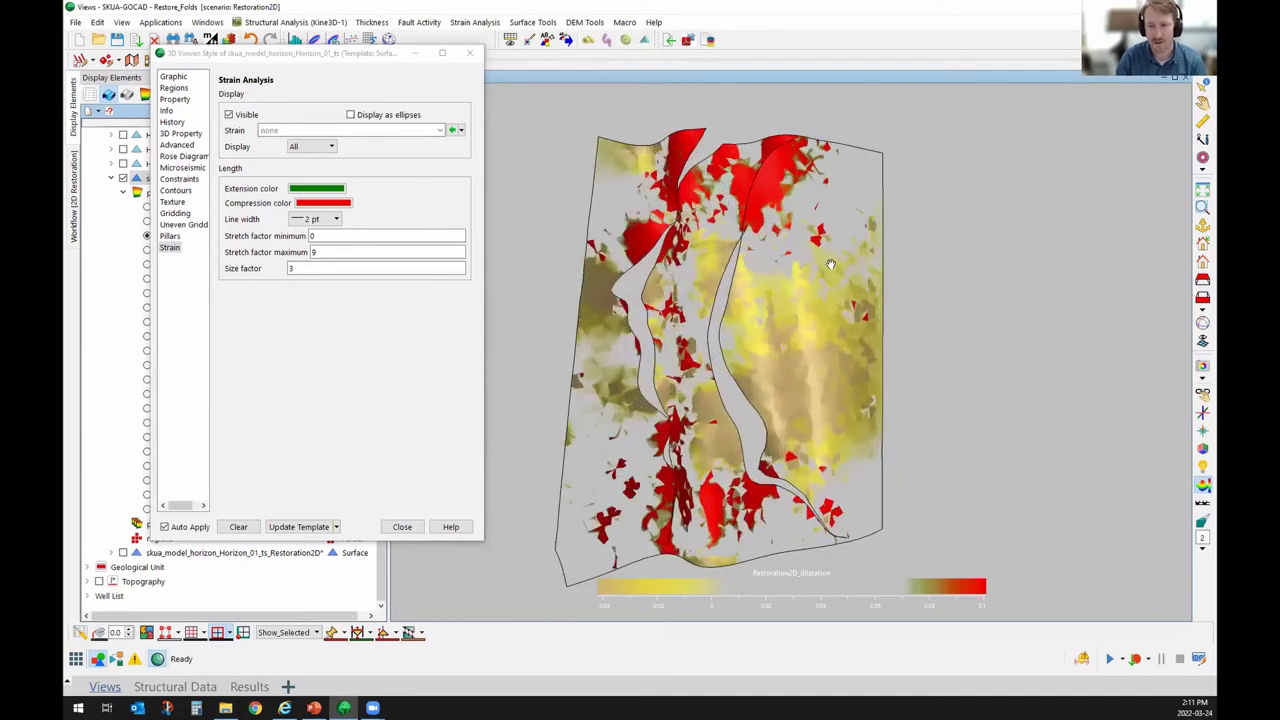
scroll(830, 283, up, 6)
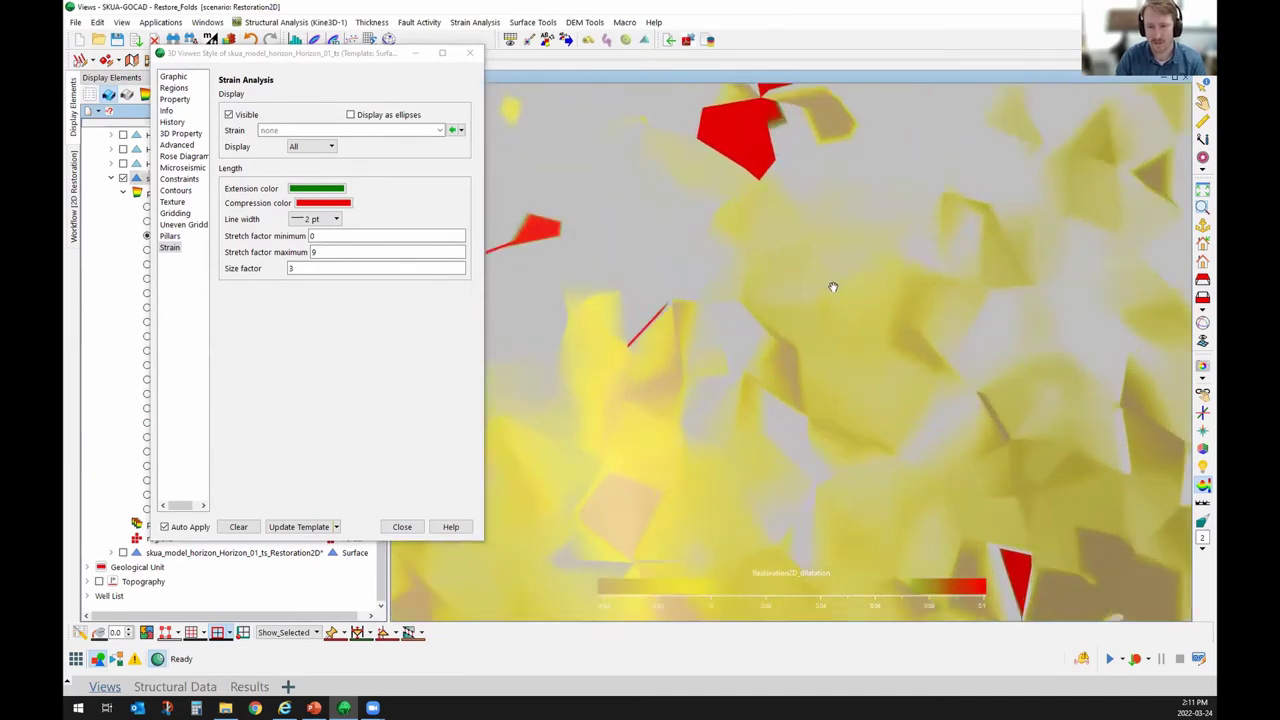
scroll(826, 283, up, 3)
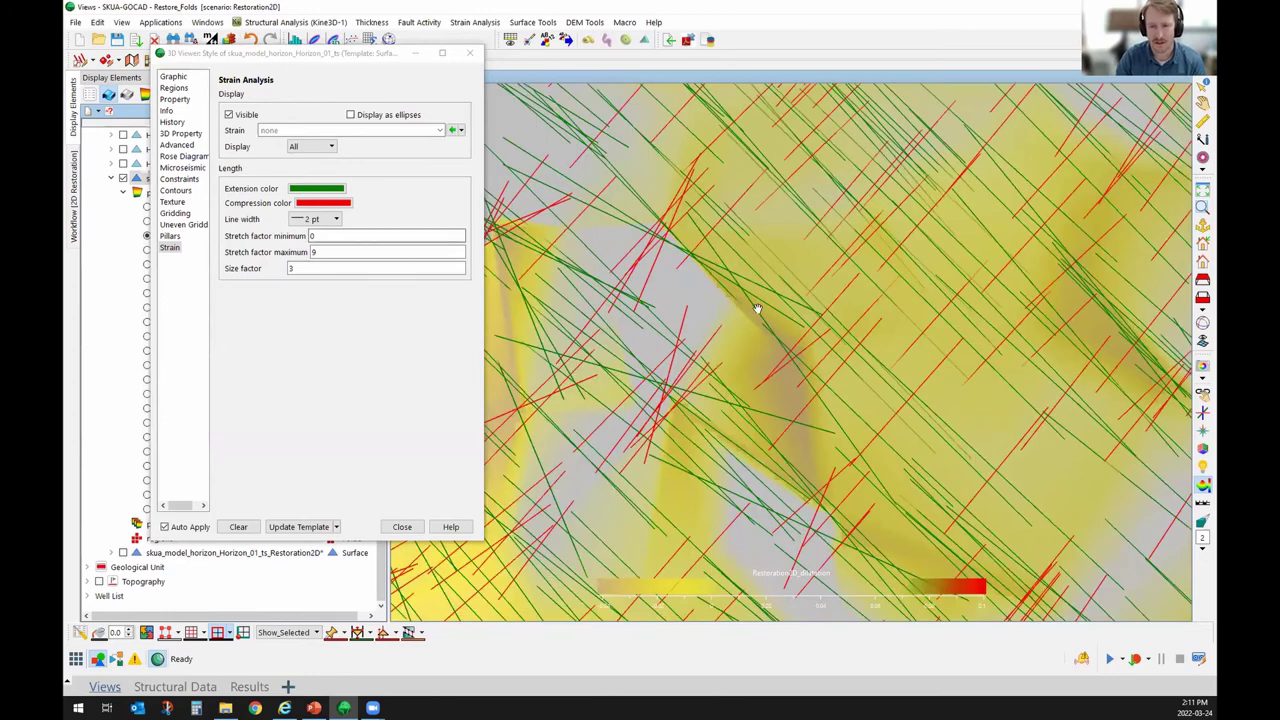
scroll(754, 306, up, 3)
double_click(325, 268)
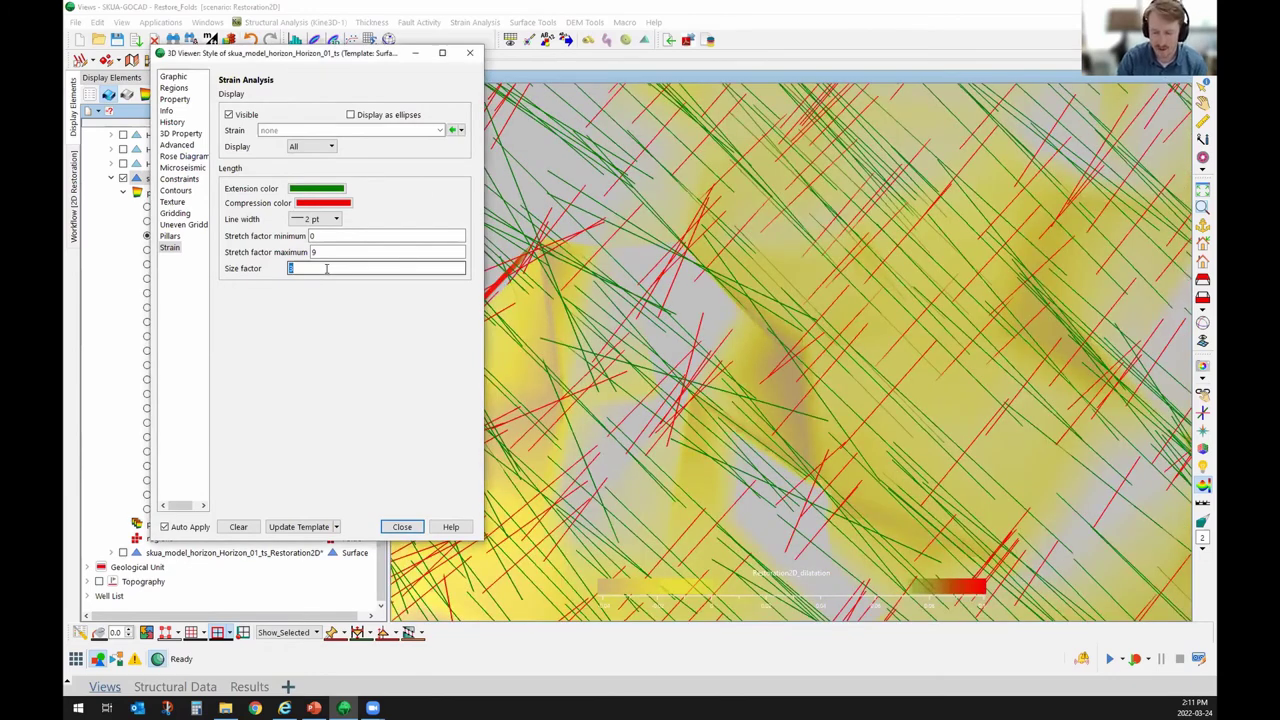
text(2)
scroll(723, 329, up, 3)
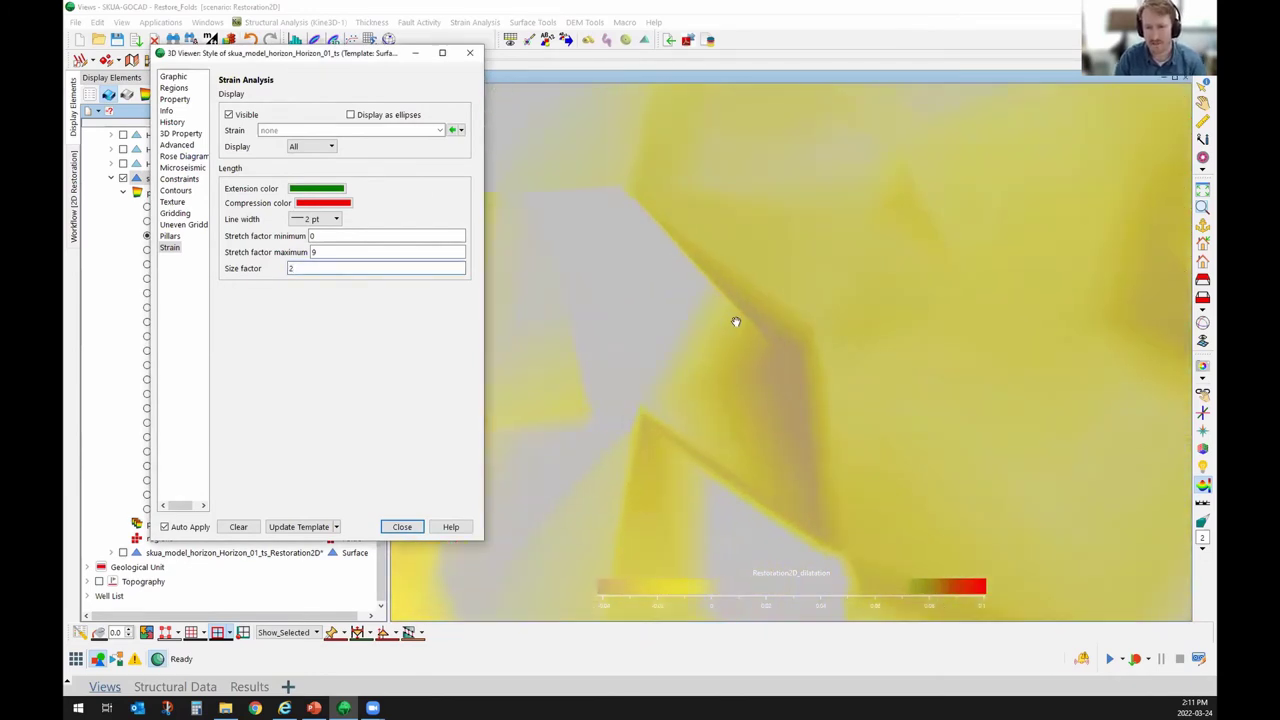
scroll(743, 320, up, 2)
scroll(700, 291, up, 2)
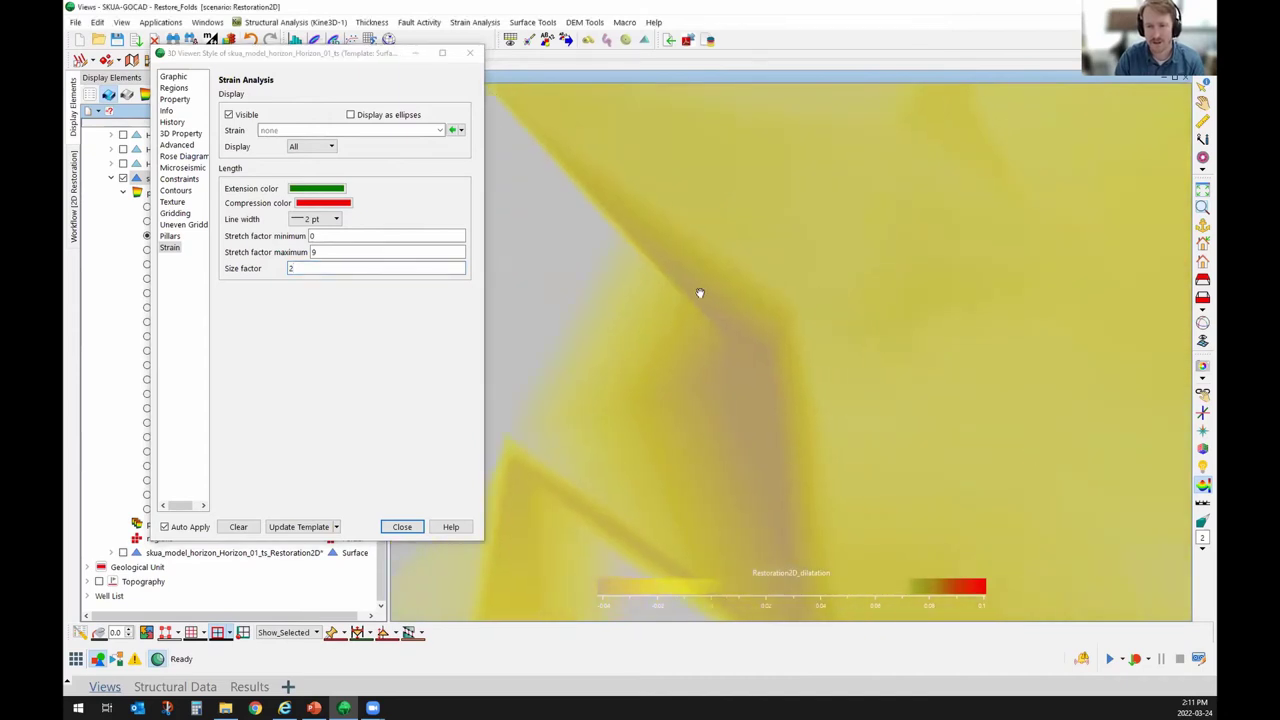
scroll(740, 288, up, 2)
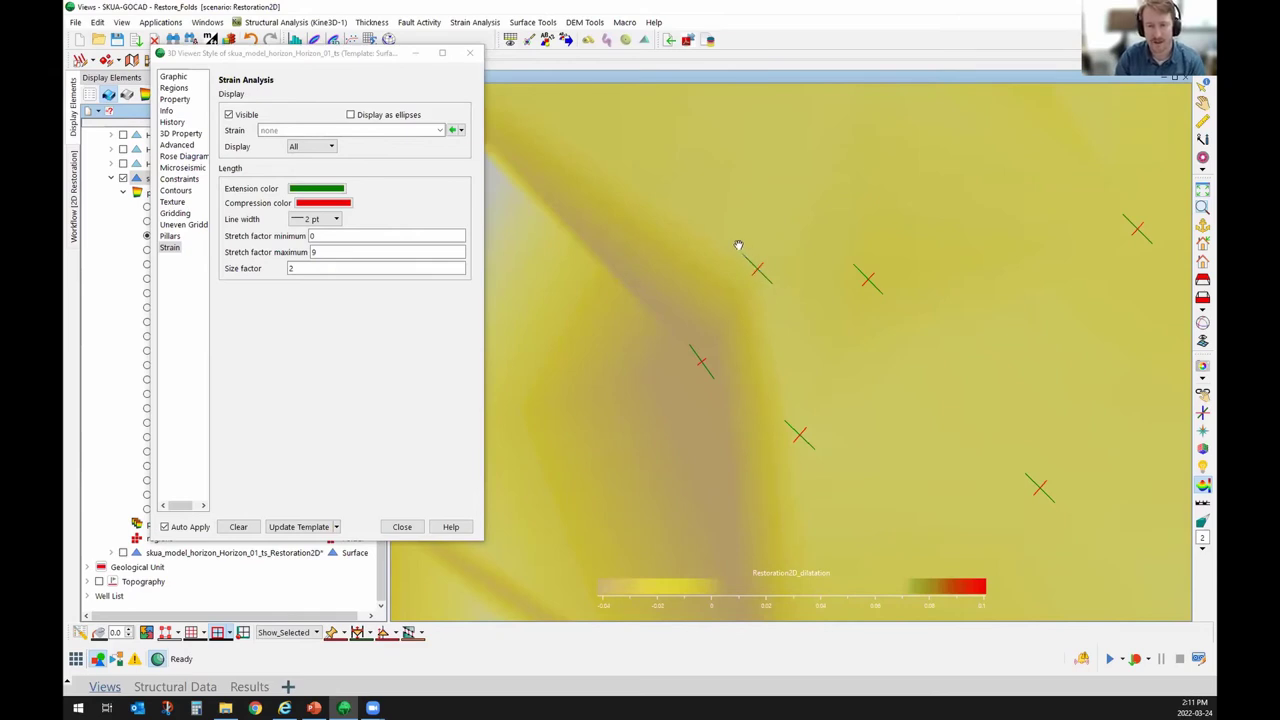
Limit the strain display to MajorAxis, view the next axis option as well, and restore the display to All.
click(328, 147)
click(322, 160)
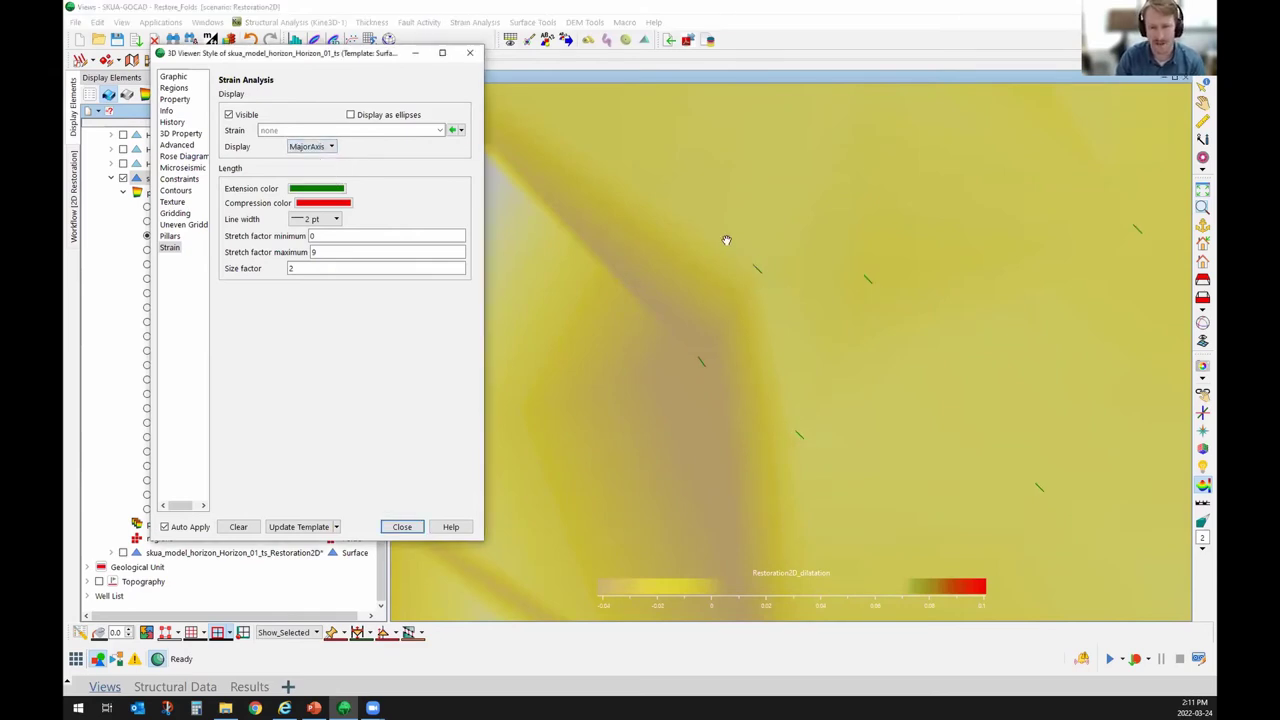
click(328, 147)
click(325, 169)
click(309, 149)
click(310, 180)
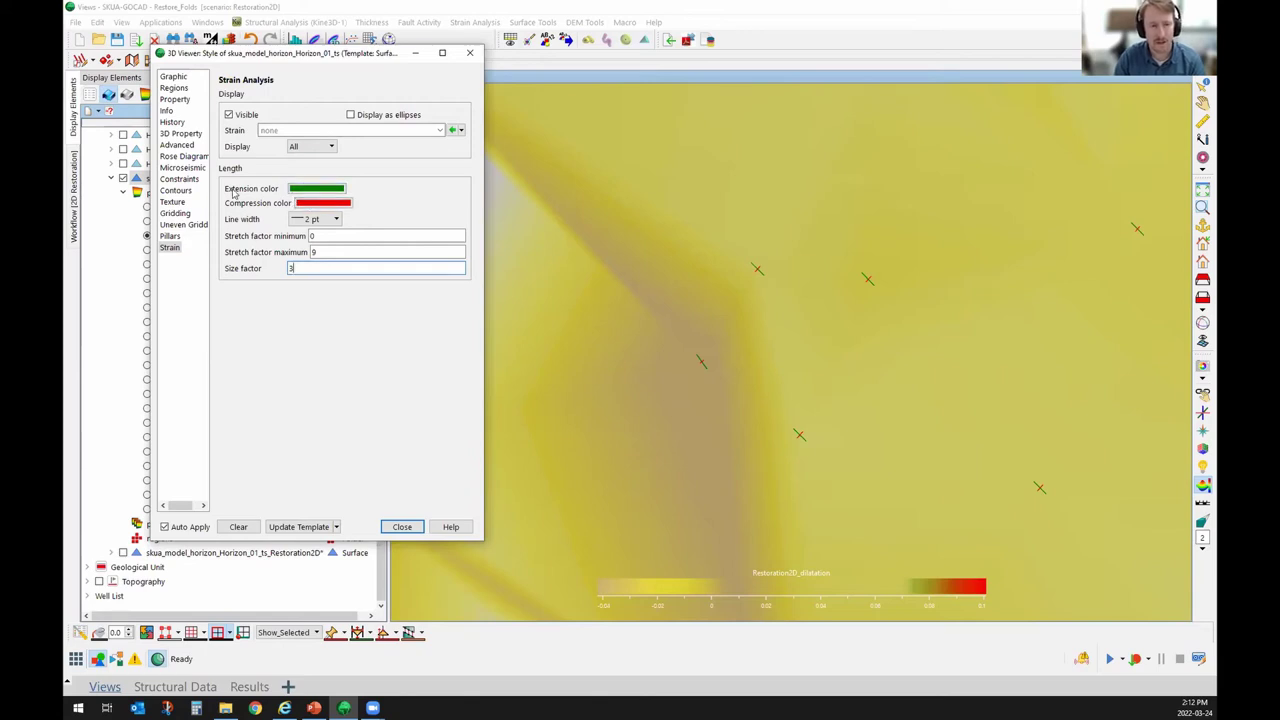
Try strain size factors of 5 and 4 over the whole horizon, and settle on 3.
scroll(766, 316, up, 2)
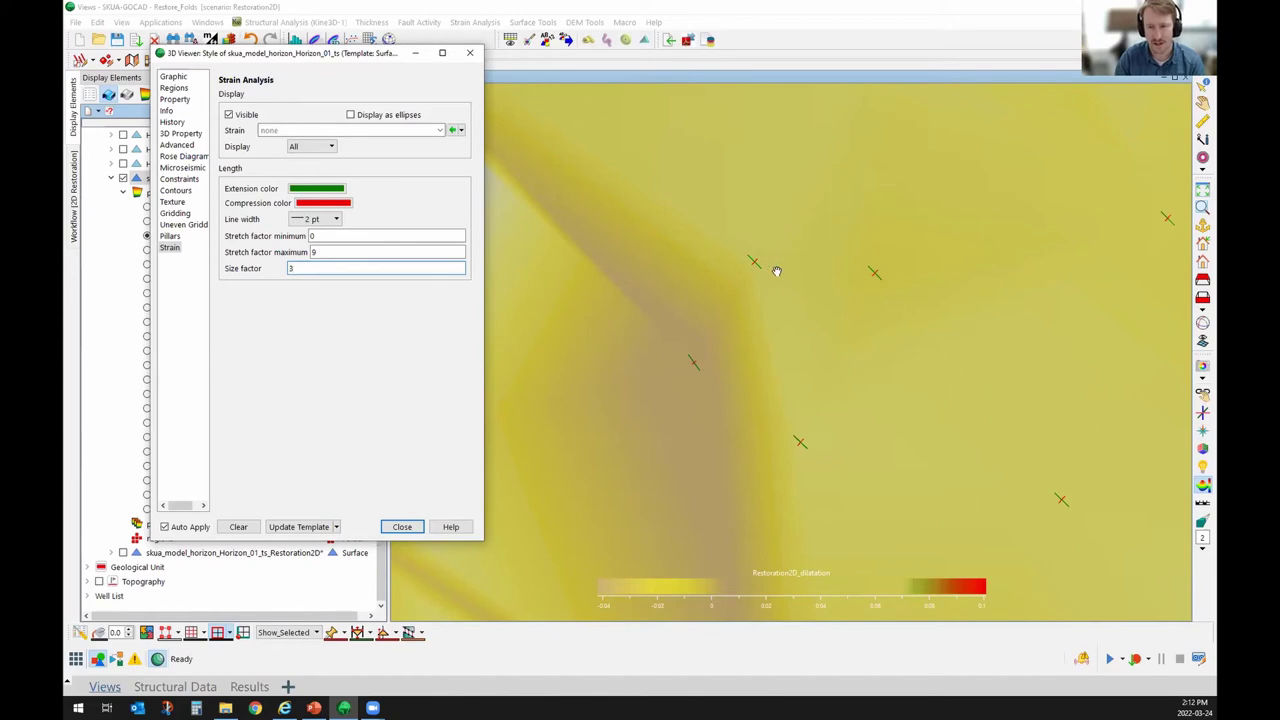
scroll(788, 337, down, 5)
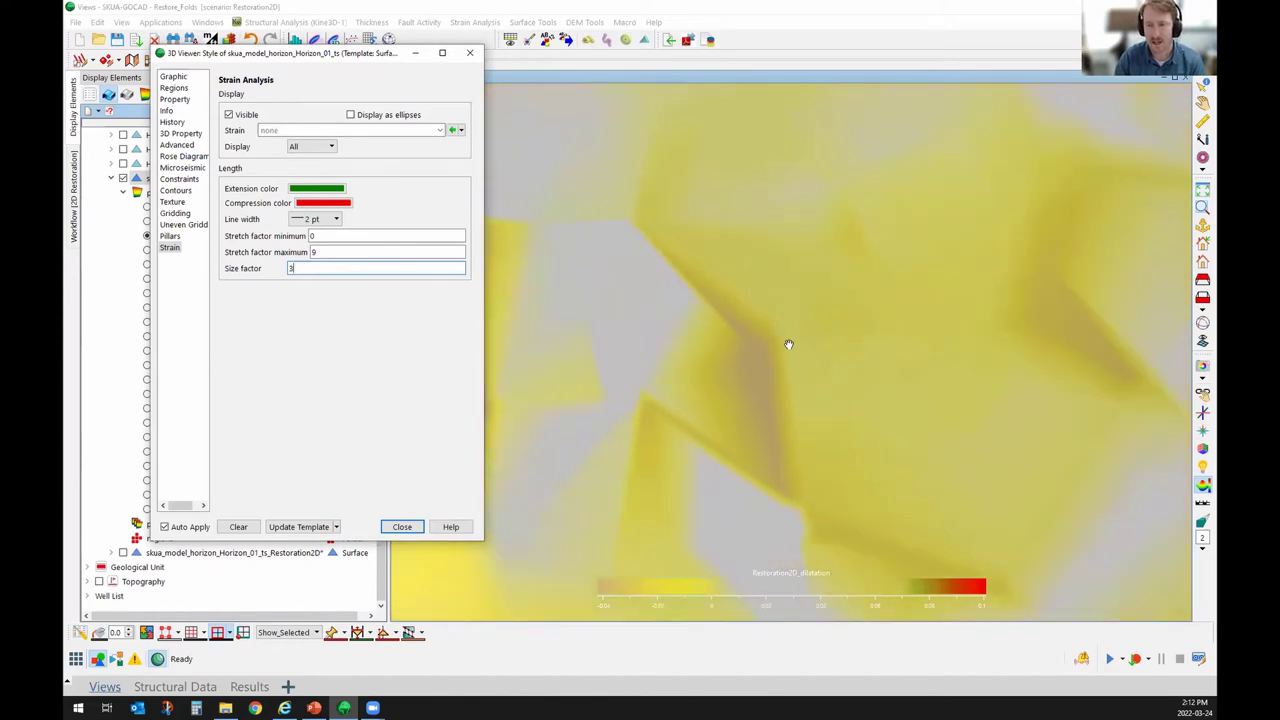
scroll(788, 371, down, 6)
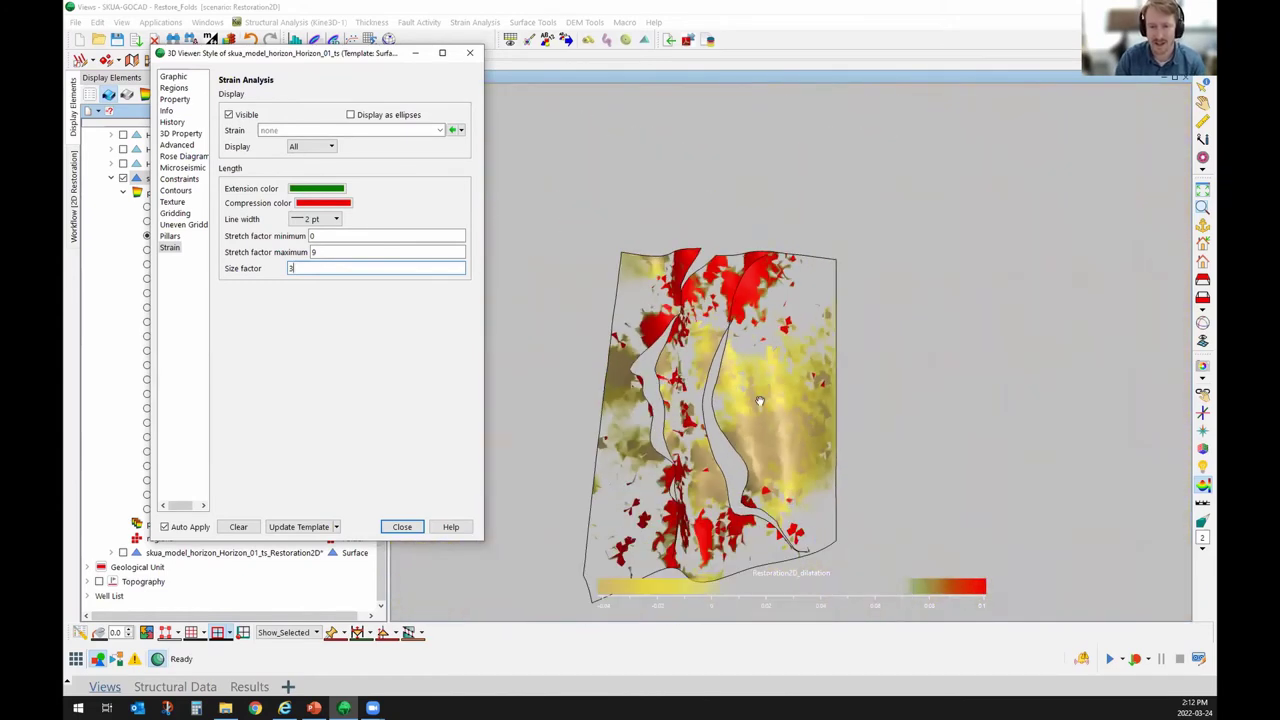
click(327, 269)
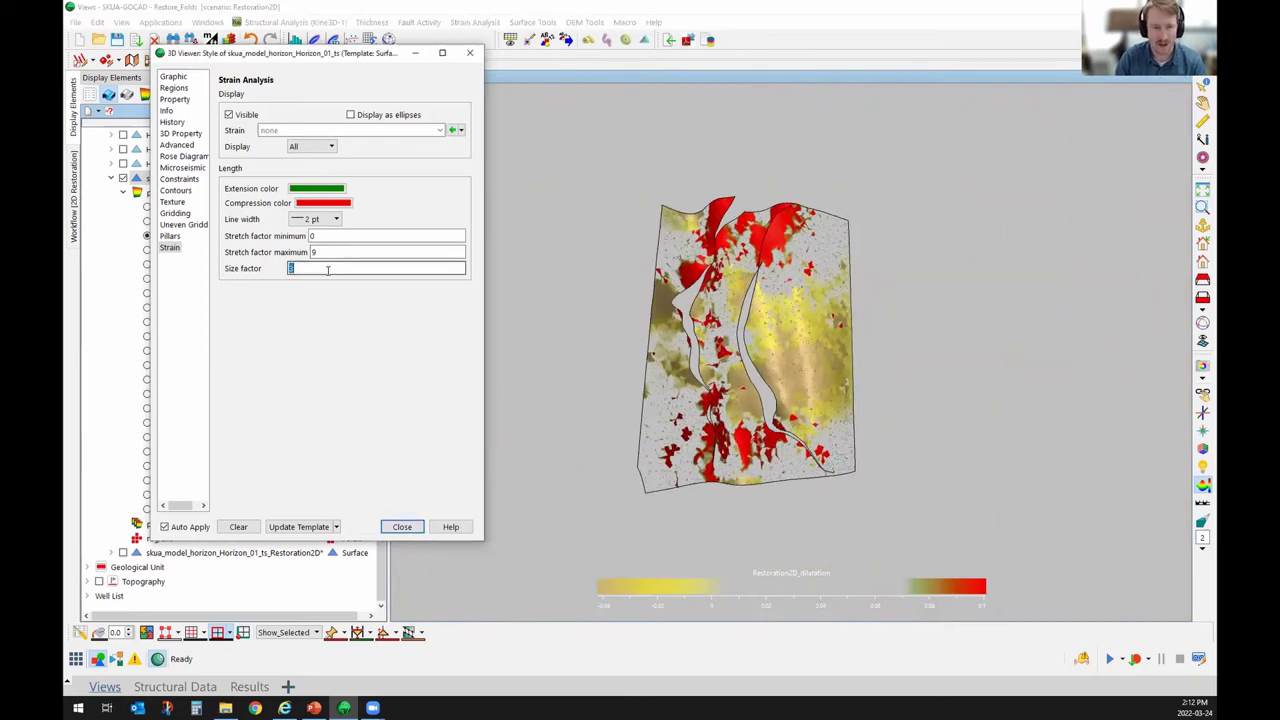
double_click(327, 270)
text(5)
double_click(289, 268)
text(4)
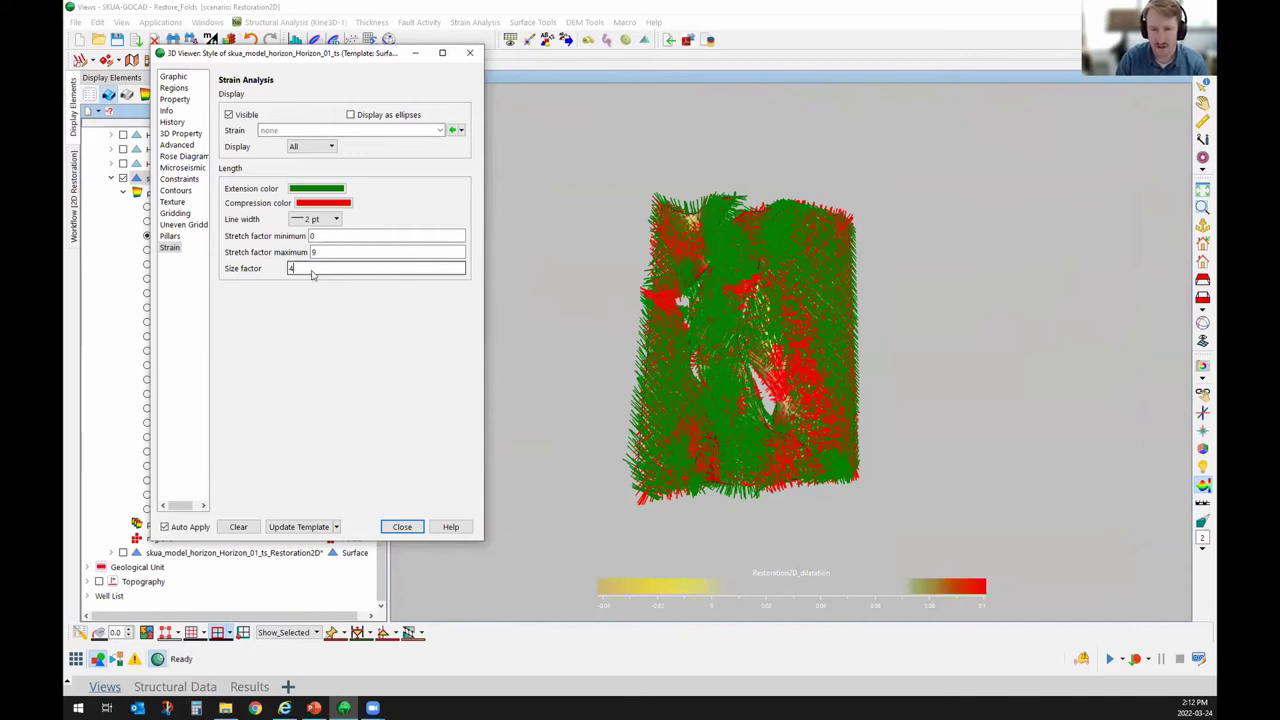
double_click(299, 268)
text(3)
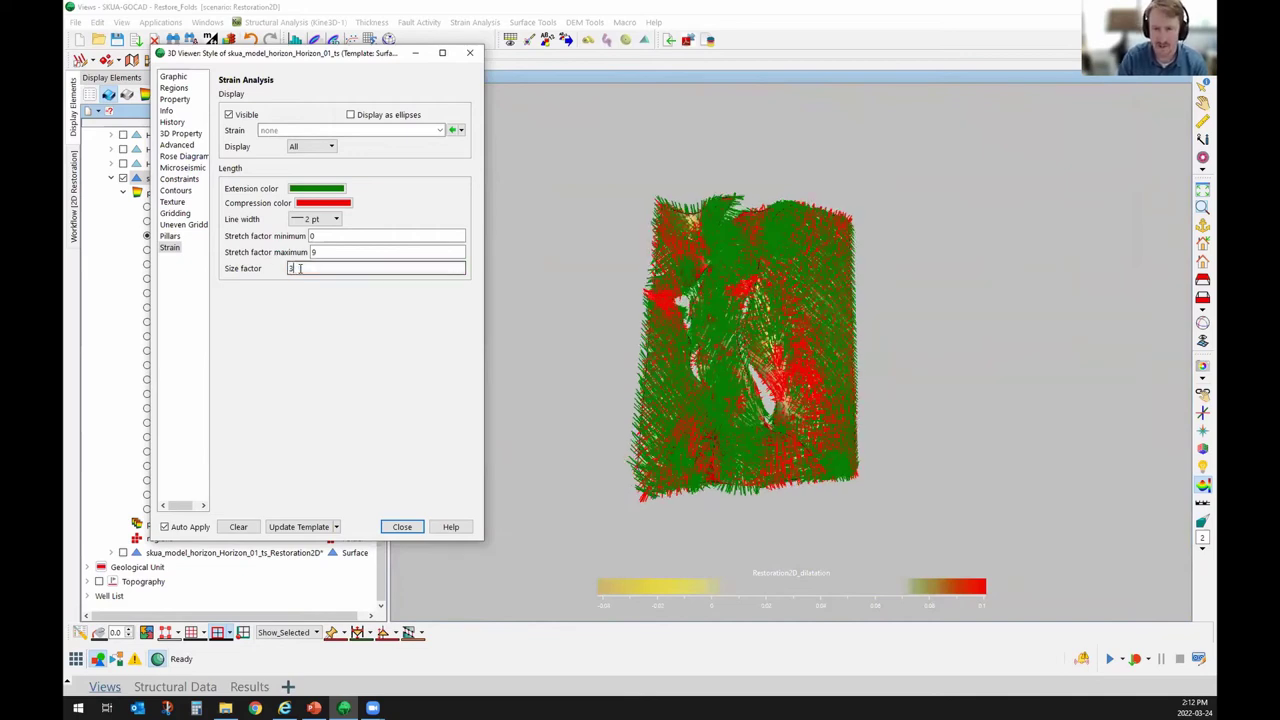
Switch to the GMSmarch2022.pptx presentation and review the Major Axis in Compression and Major Axis in Extension slides.
drag(645, 365, 801, 270)
drag(818, 408, 843, 355)
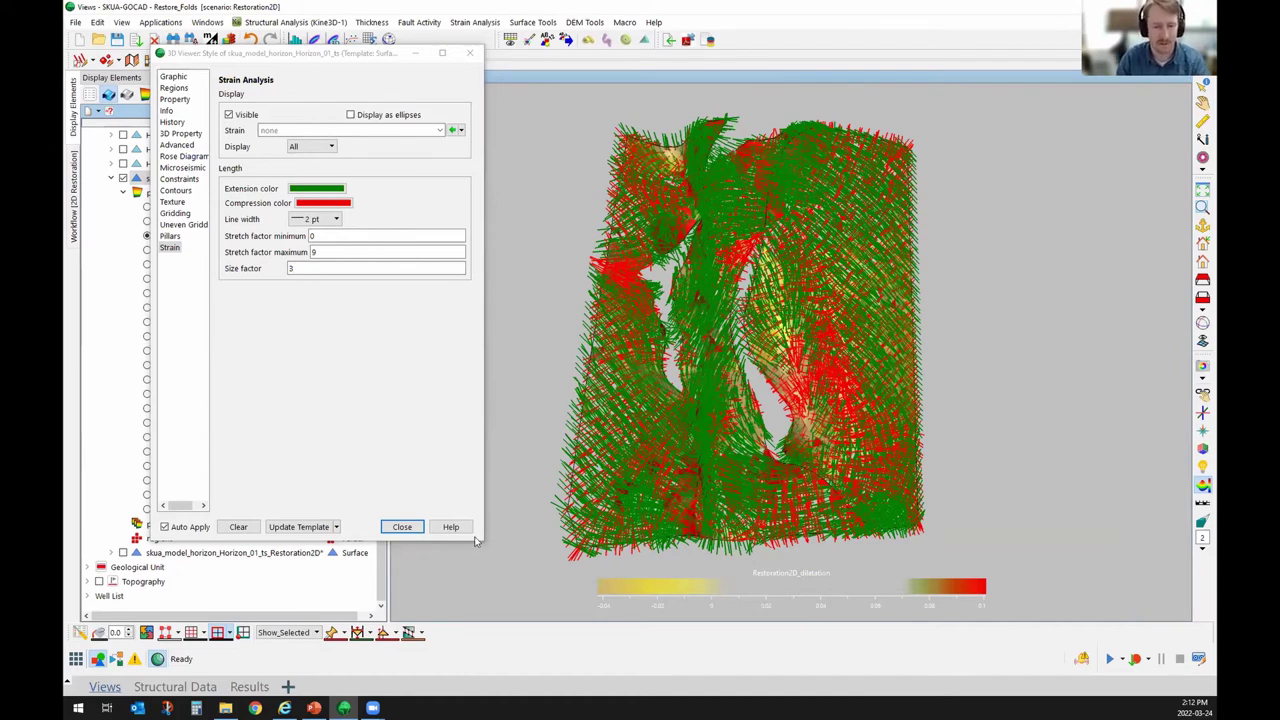
click(314, 707)
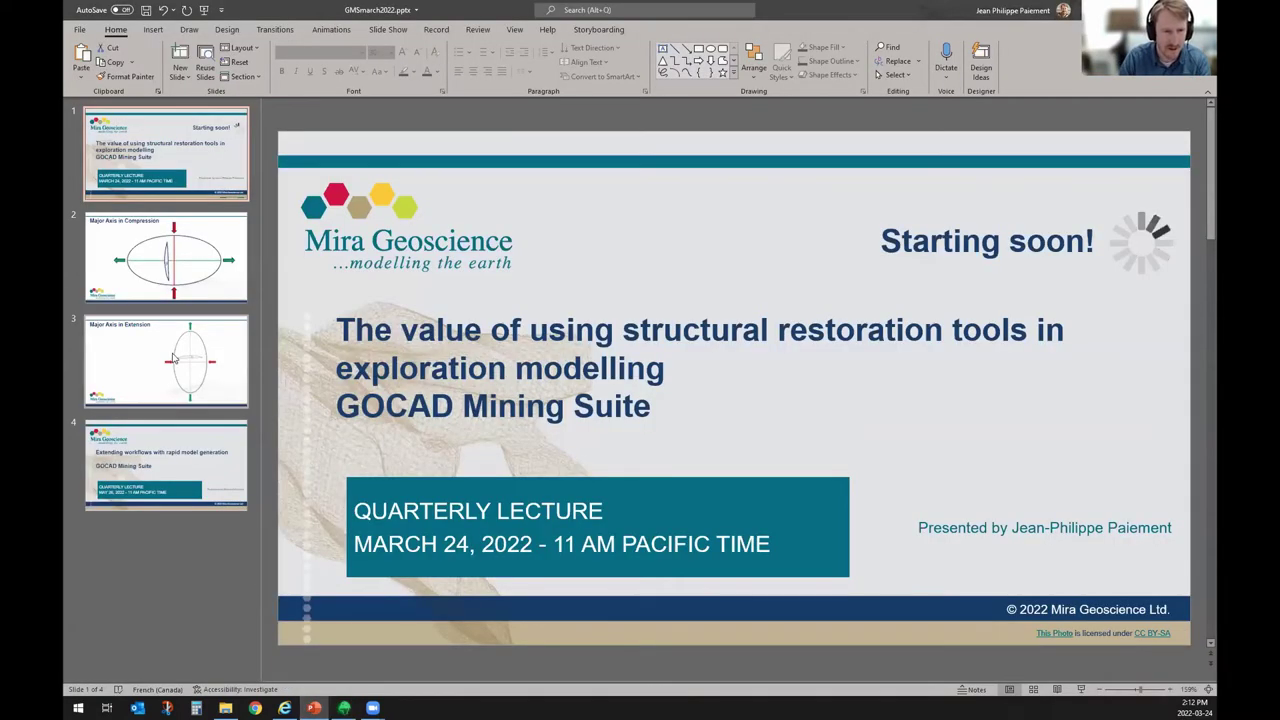
click(166, 258)
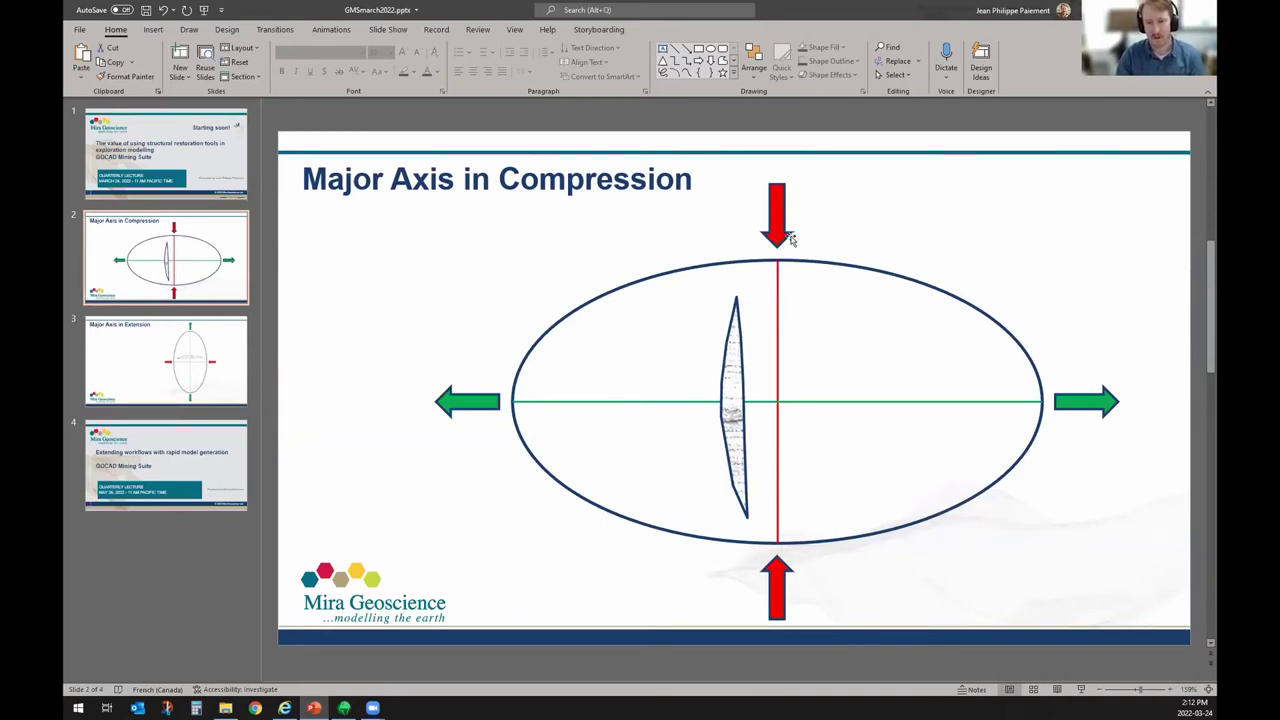
drag(779, 300, 772, 425)
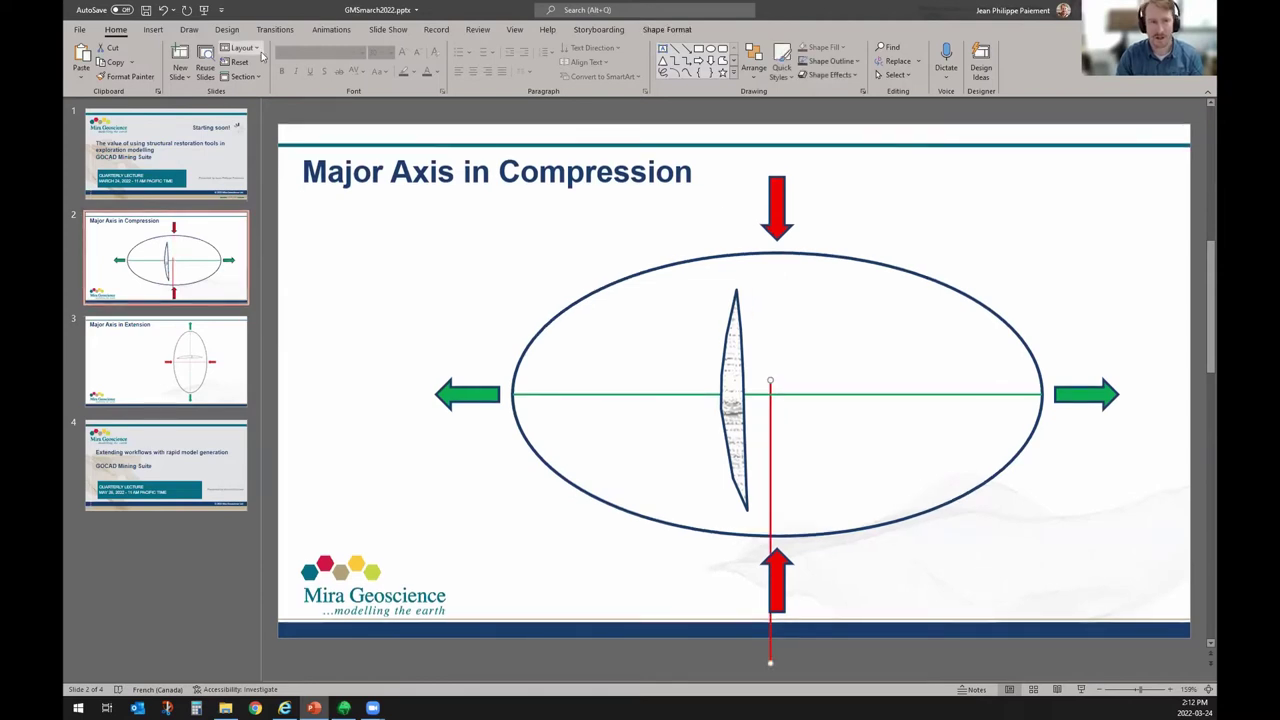
click(163, 9)
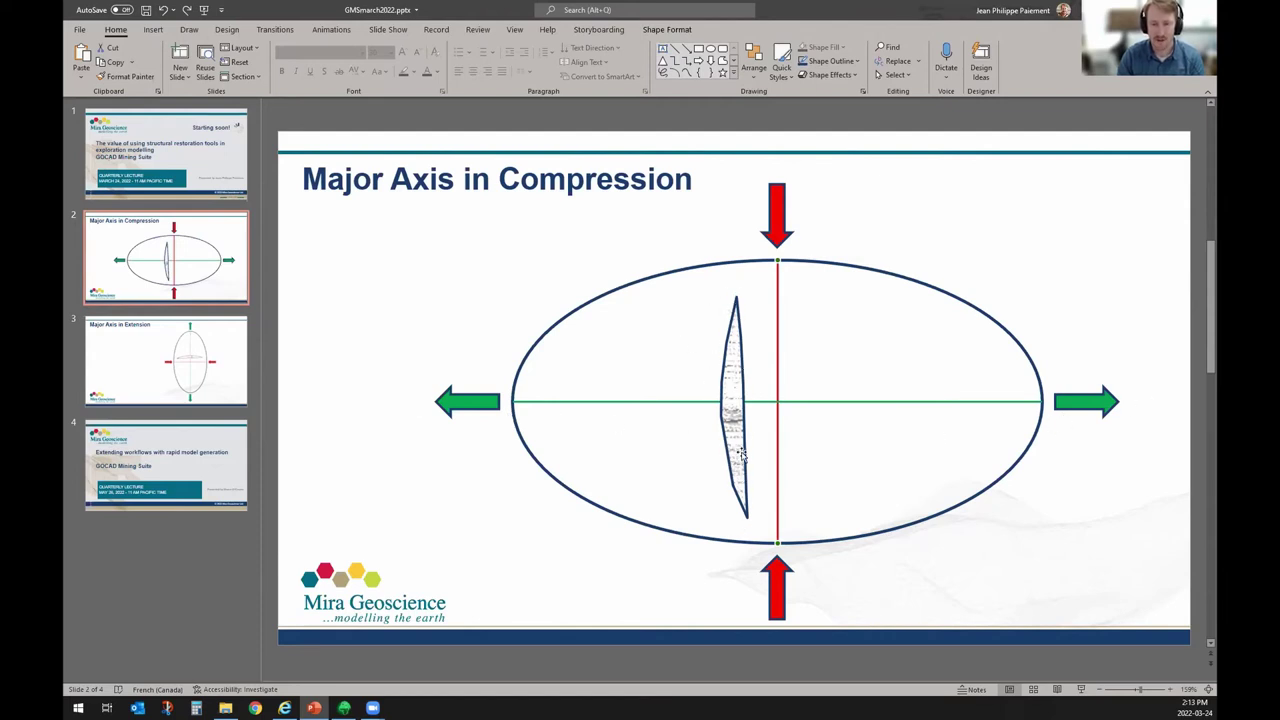
click(200, 367)
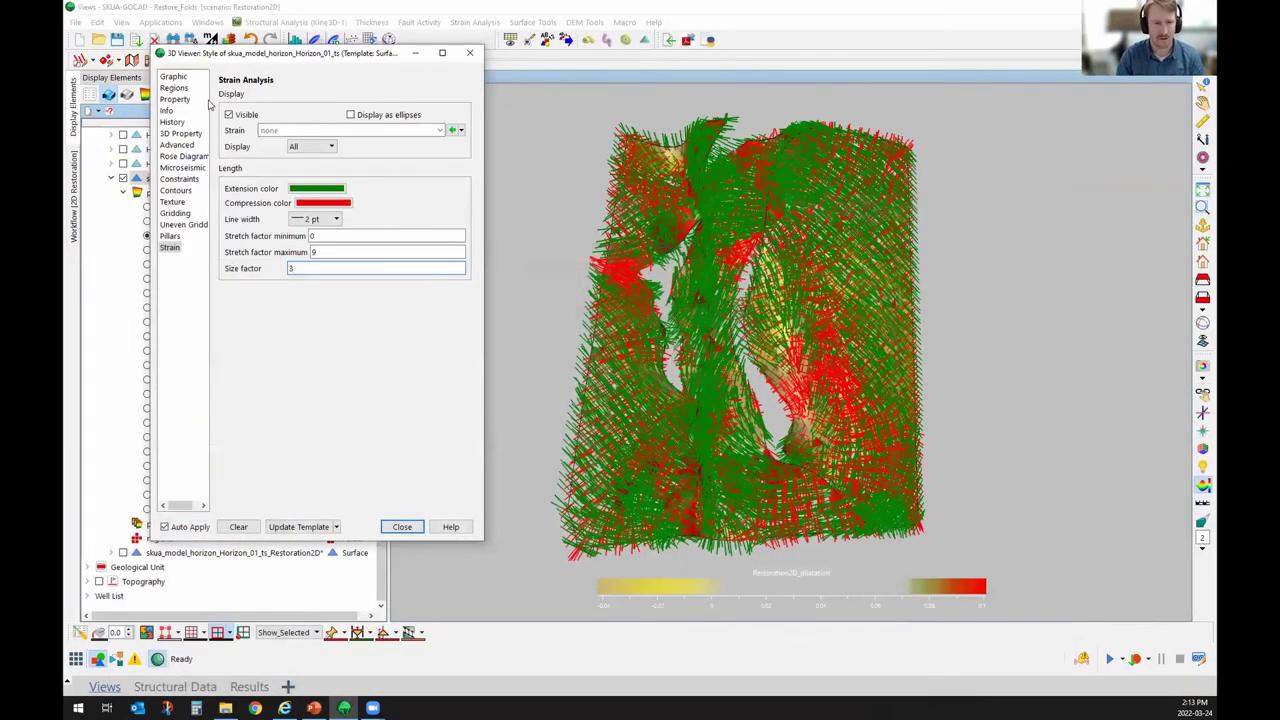
Back in SKUA-GOCAD, limit the horizon's strain display to MinorAxis and set the stretch factor minimum to 1.
click(312, 147)
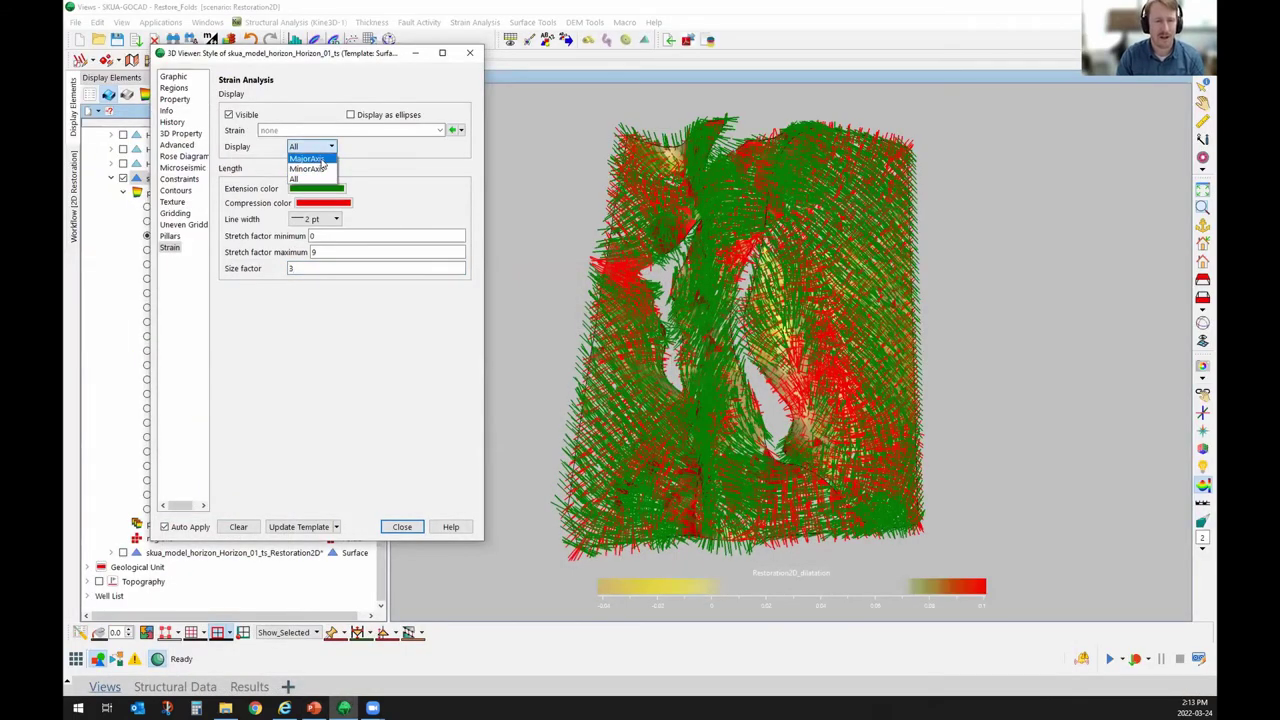
click(318, 169)
drag(810, 241, 852, 227)
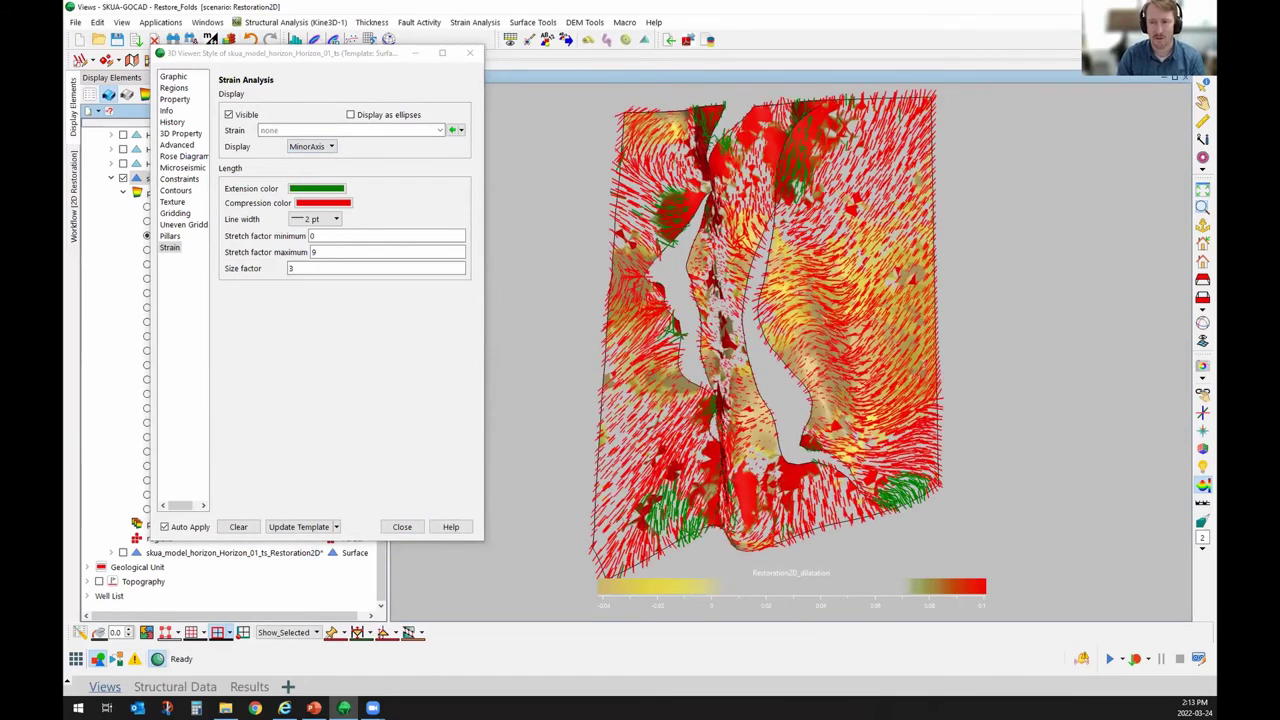
drag(1000, 320, 811, 366)
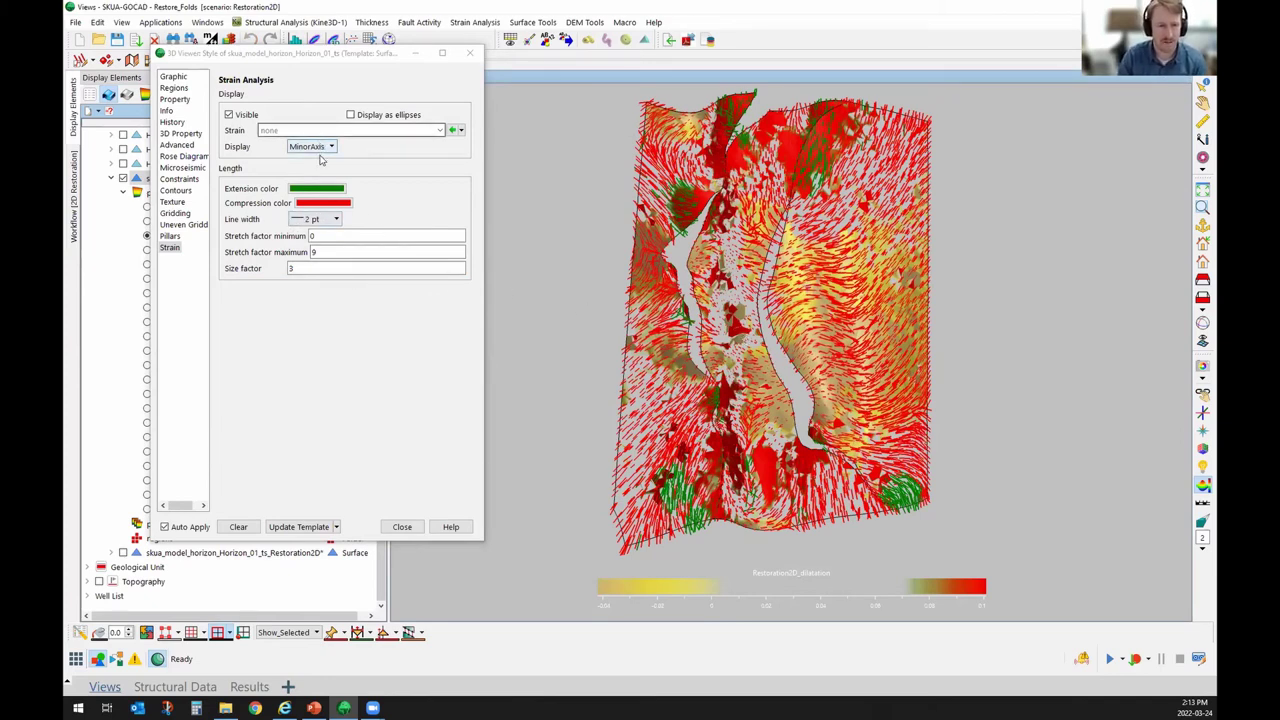
double_click(326, 235)
text(1)
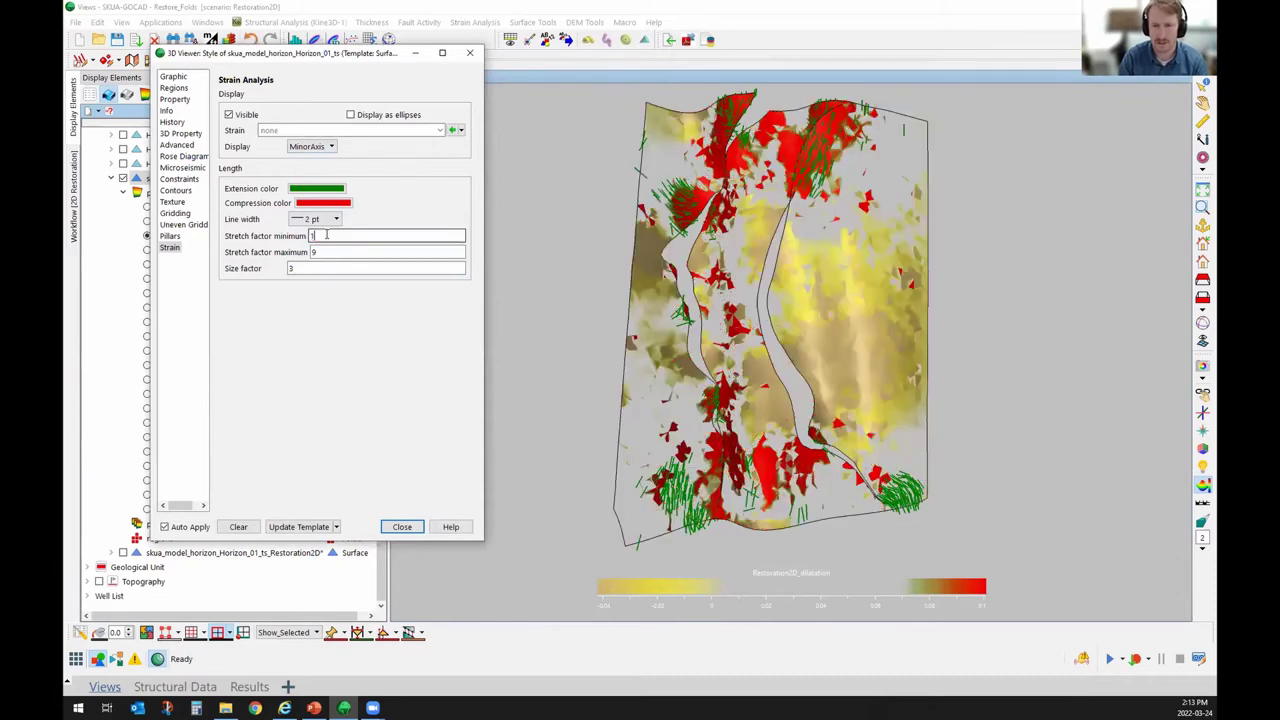
Examine where the filtered minor strain axes cluster along the folds and faults of the horizon, and close the style settings.
drag(738, 389, 752, 380)
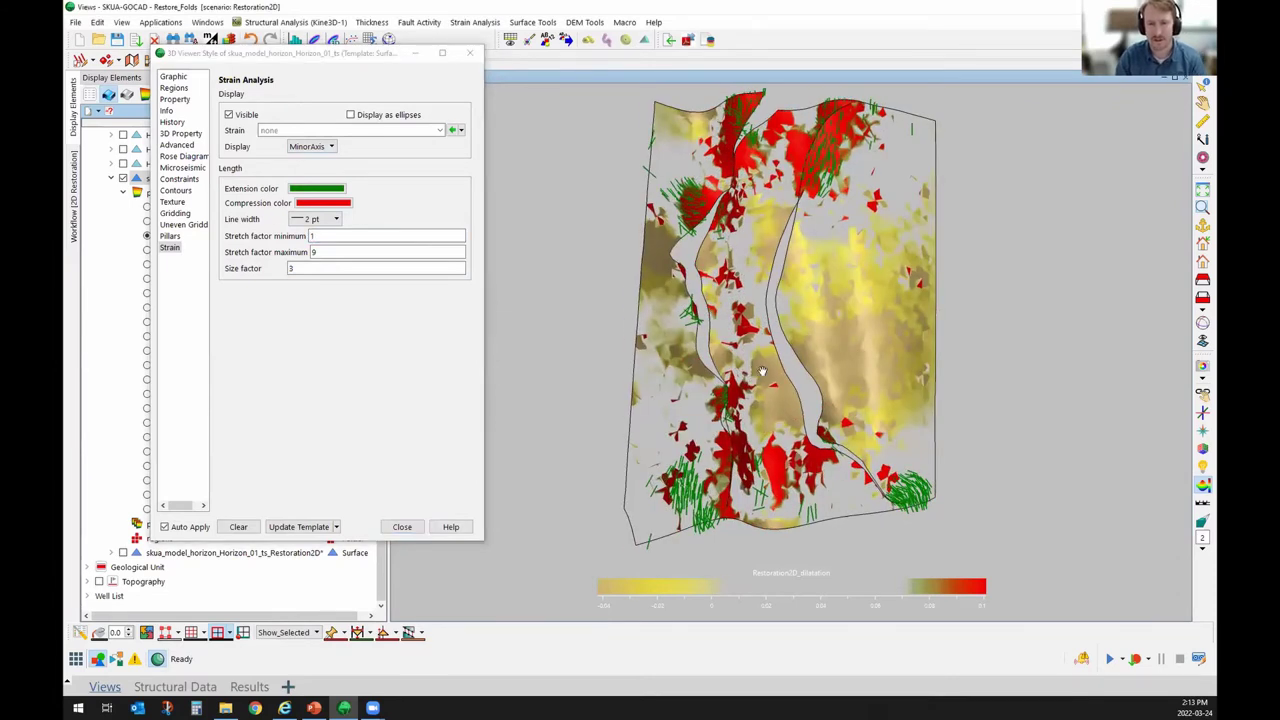
drag(775, 468, 777, 458)
mouse_move(825, 180)
mouse_down()
mouse_move(845, 168)
mouse_move(828, 163)
mouse_up()
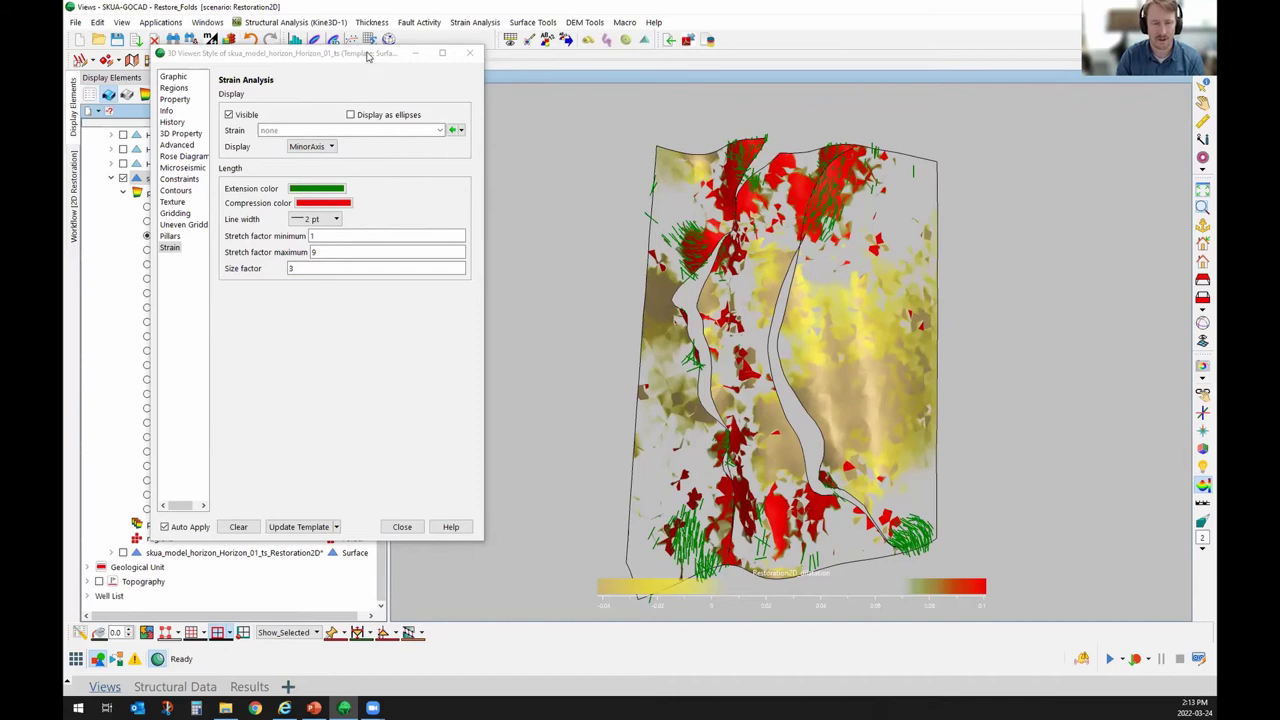
drag(367, 56, 363, 65)
drag(914, 357, 820, 192)
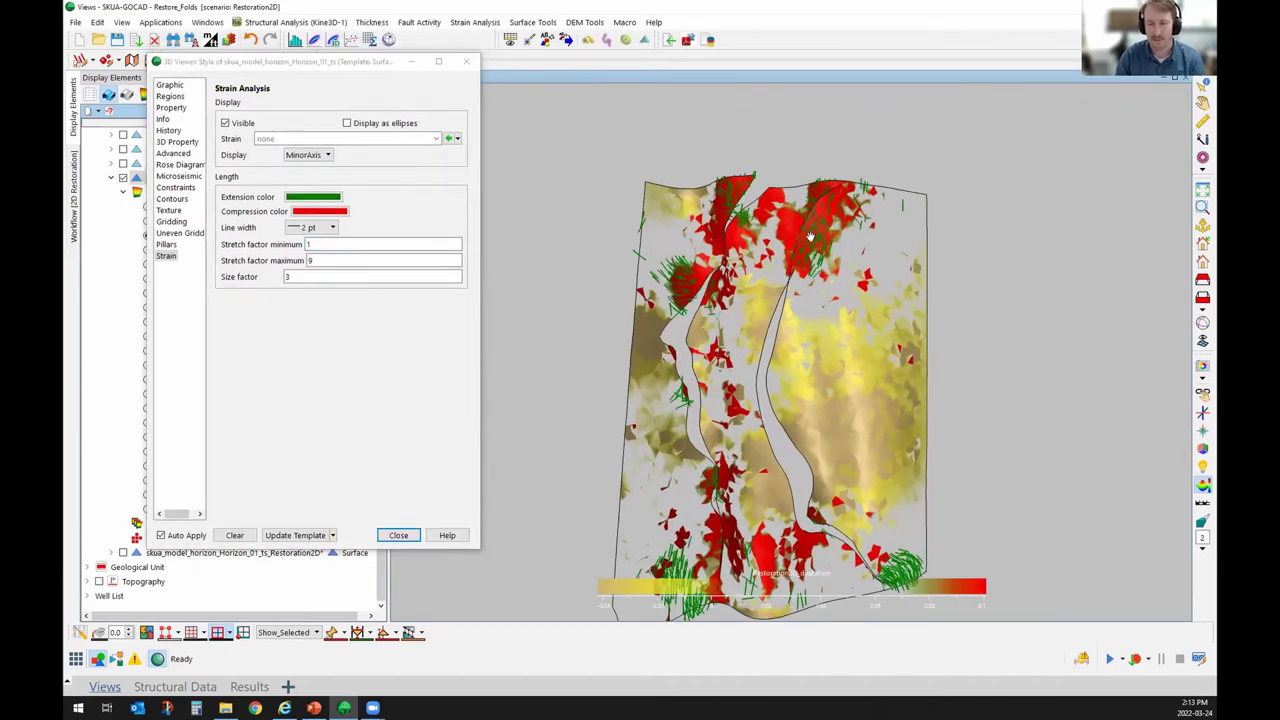
scroll(810, 236, up, 5)
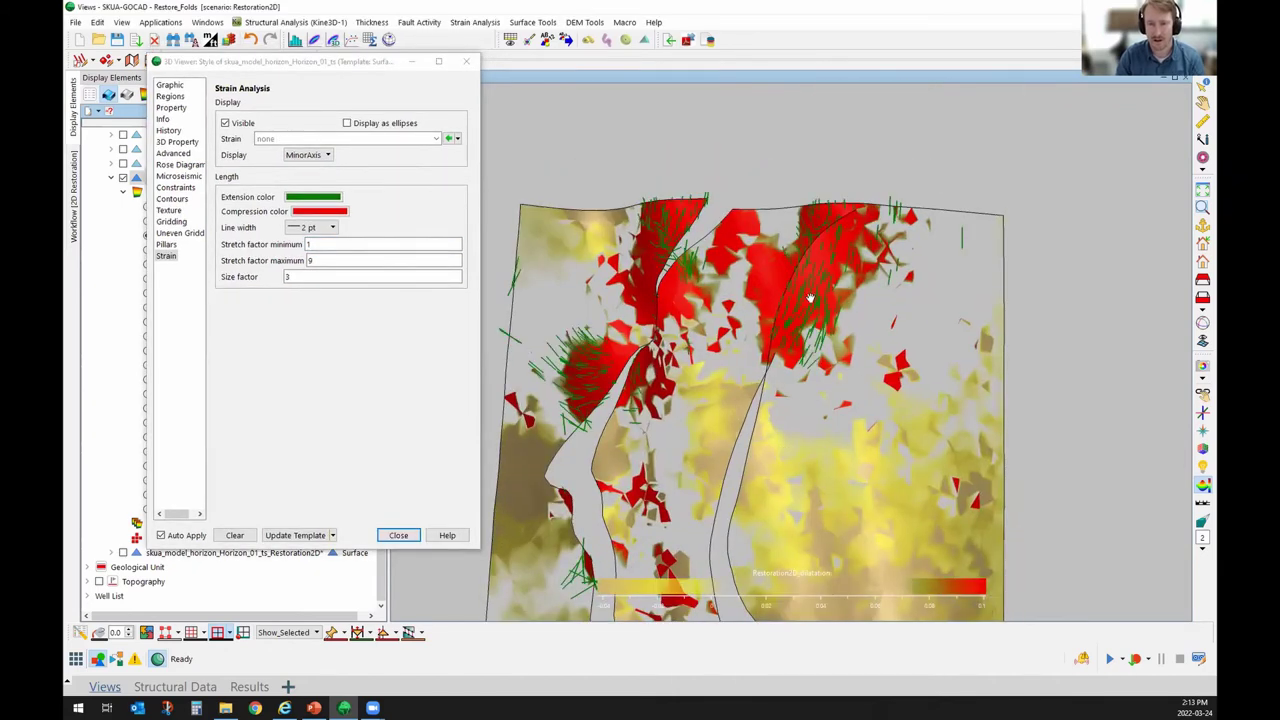
drag(785, 358, 806, 283)
drag(593, 288, 748, 378)
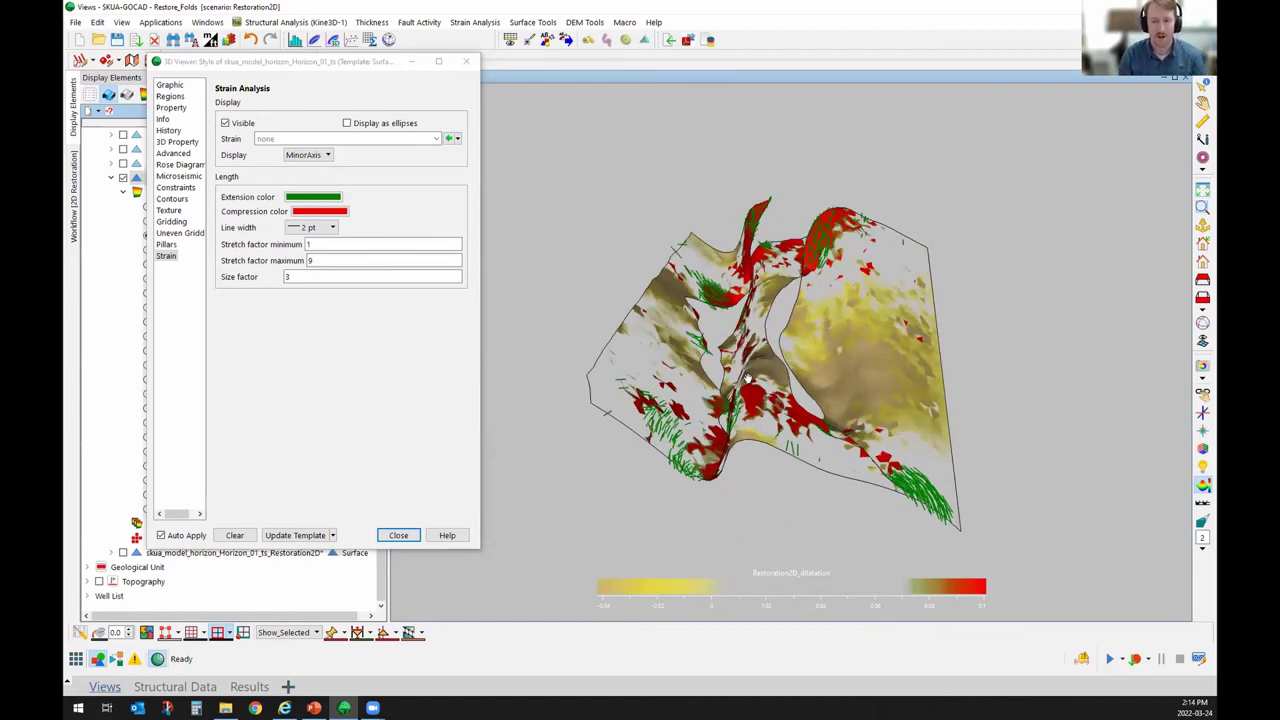
drag(937, 347, 904, 360)
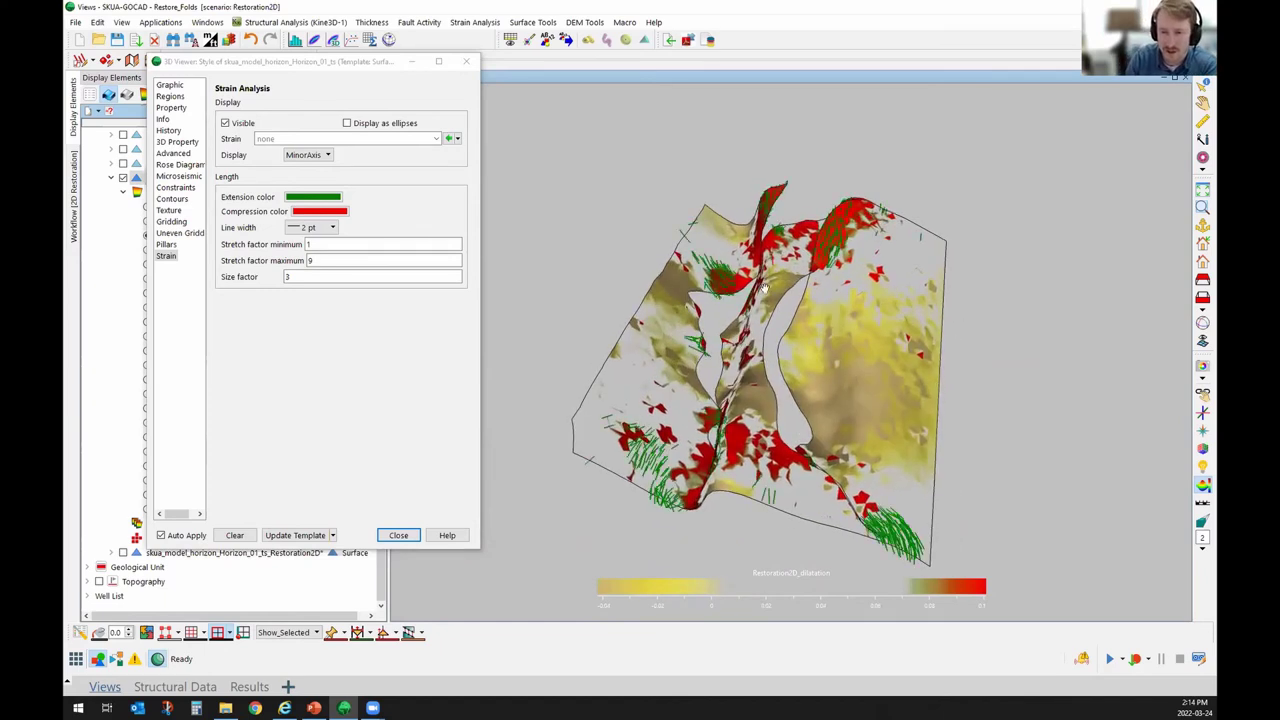
drag(725, 291, 748, 411)
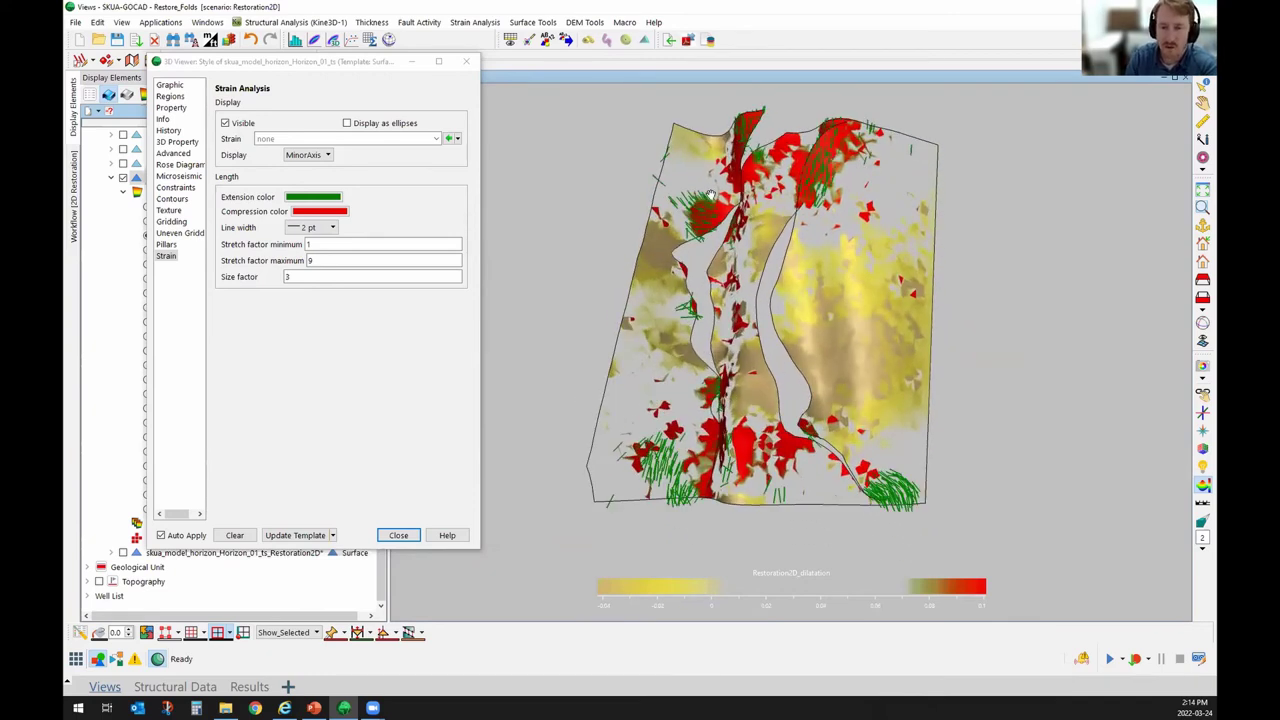
drag(757, 120, 707, 312)
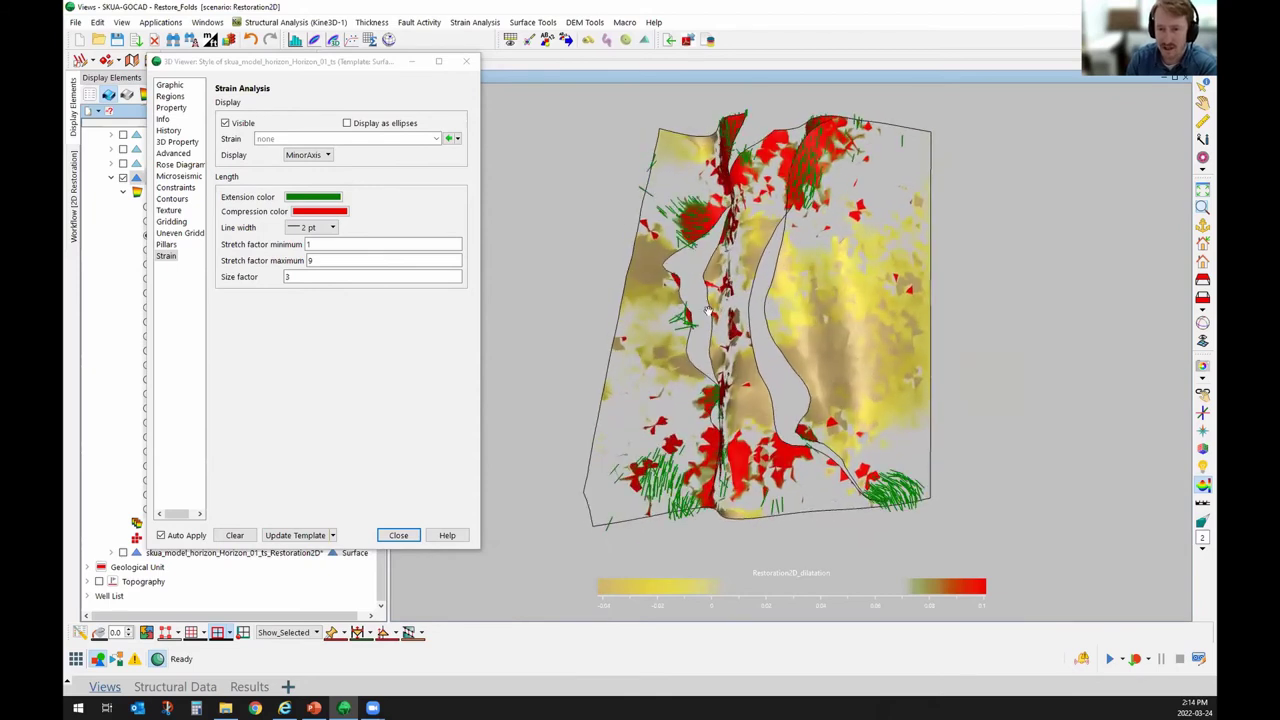
click(340, 60)
key(Escape)
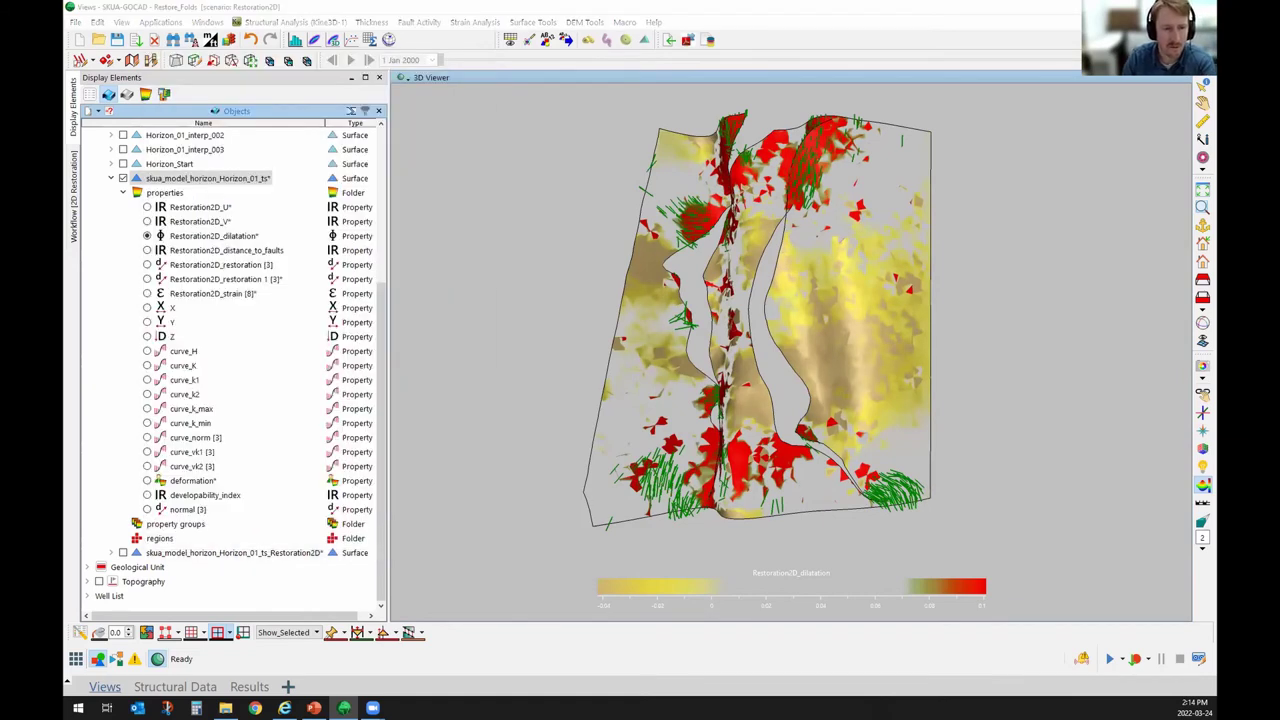
Copy skua_model_horizon_Horizon_01_ts together with its properties as skua_model_horizon_Horizon_01_tsB.
click(122, 193)
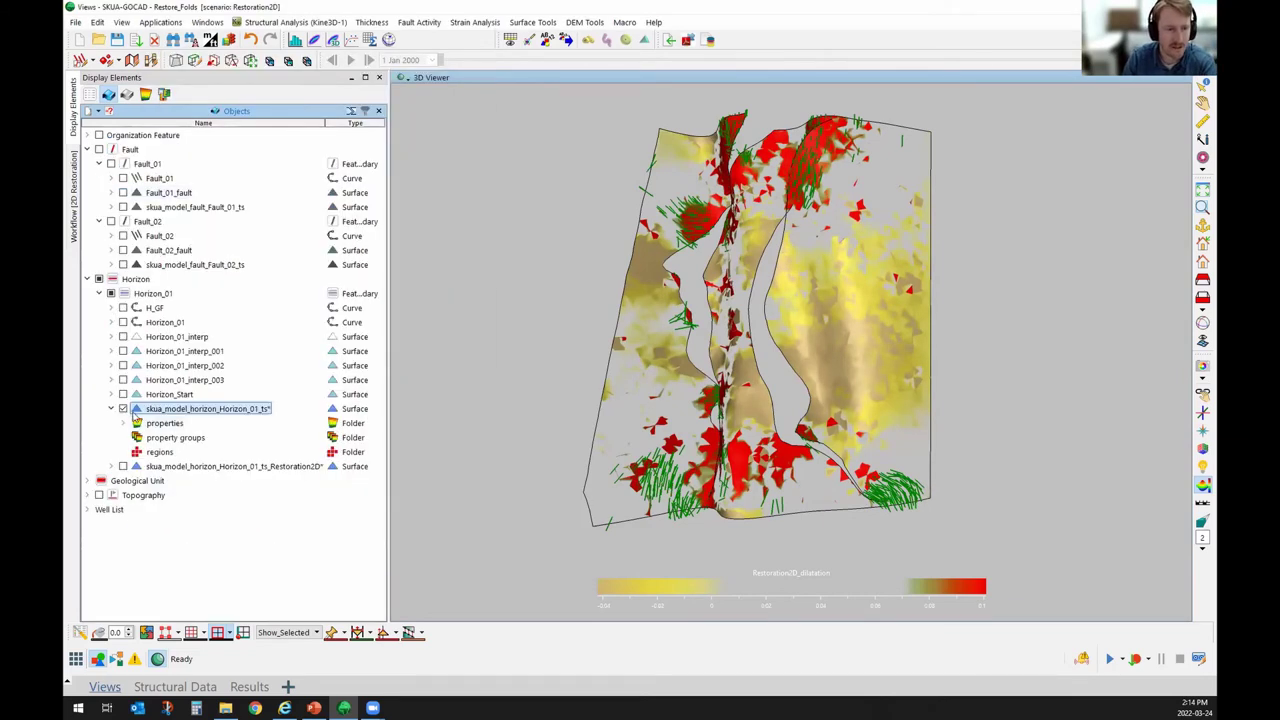
right_click(196, 410)
click(221, 433)
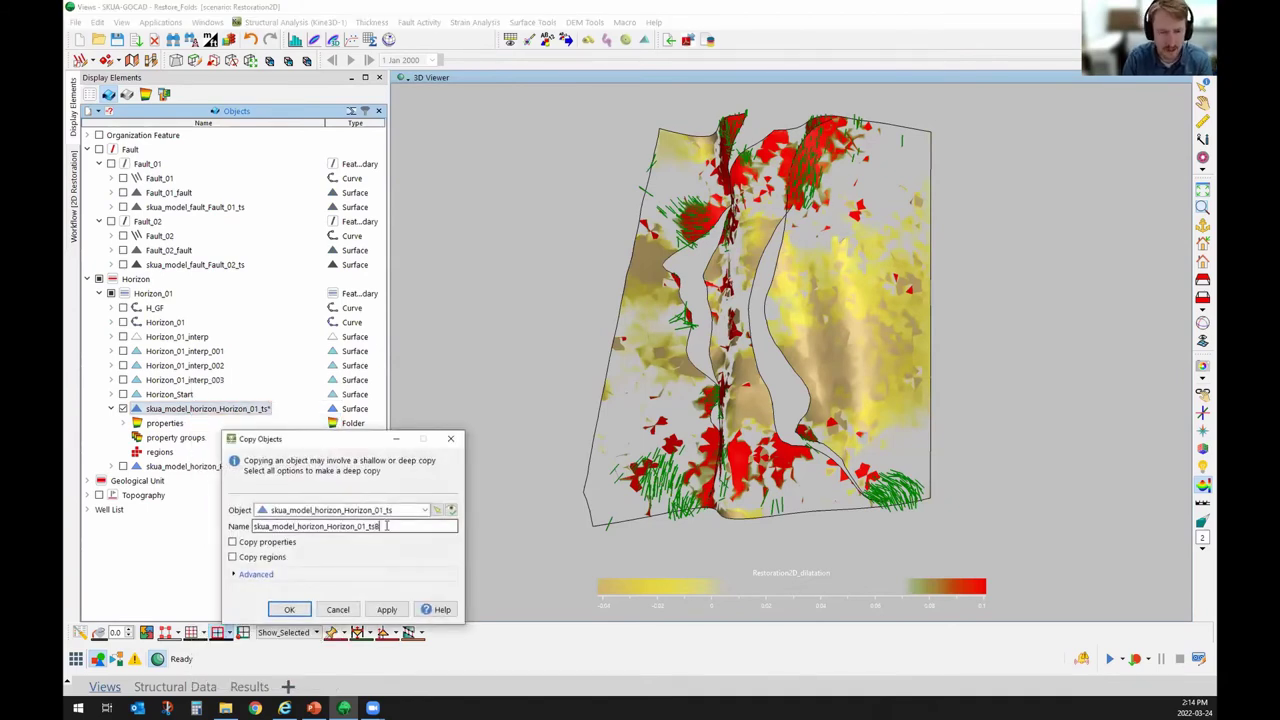
click(268, 542)
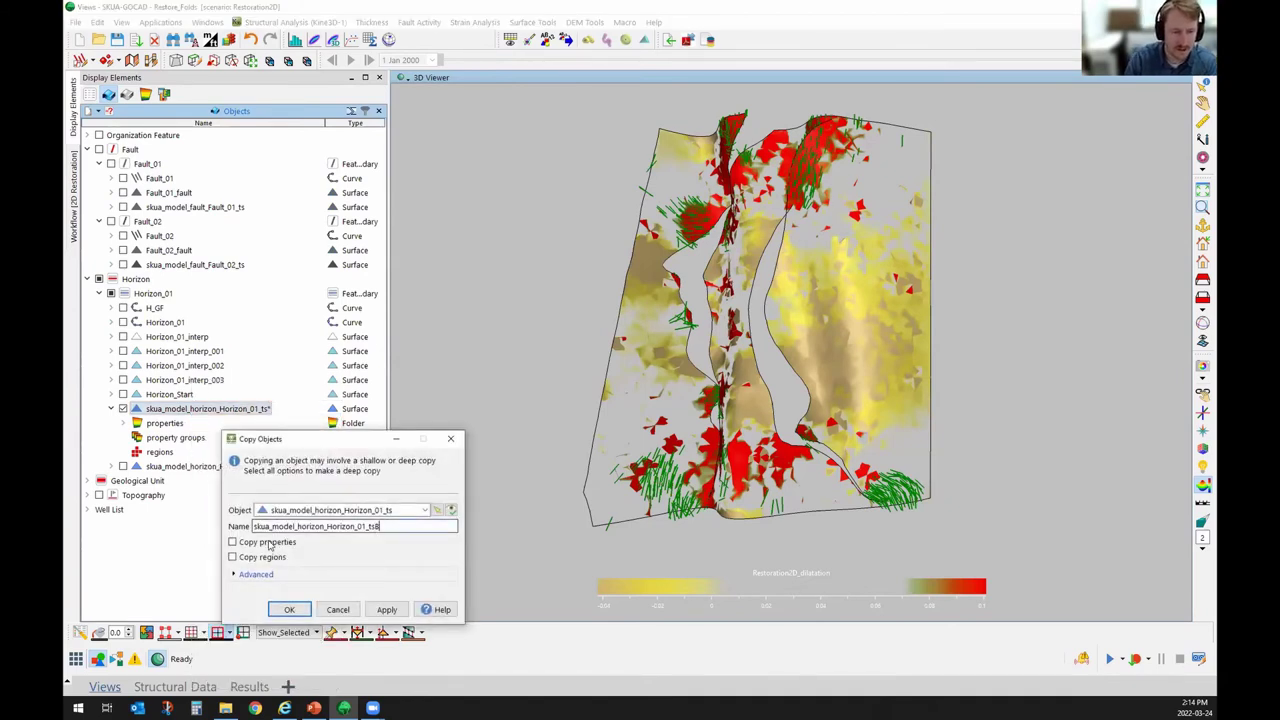
click(292, 610)
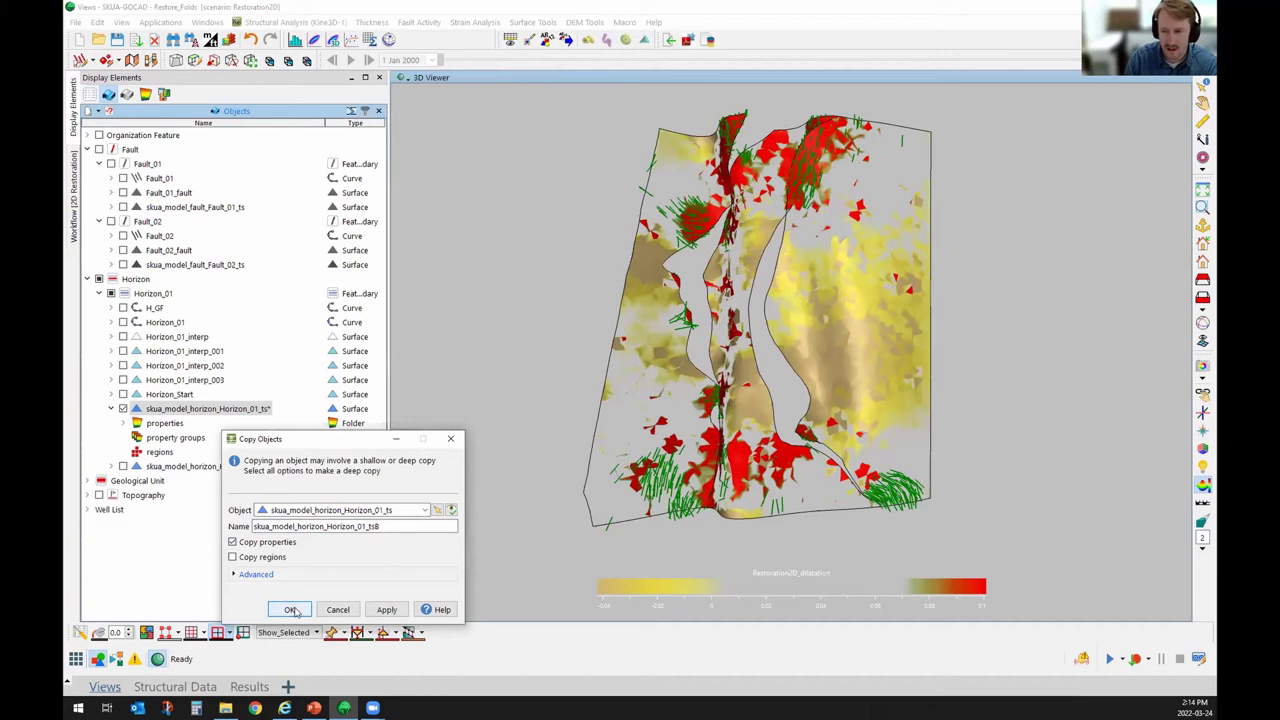
Display the copied horizon alongside the original and adjust its Strain style to add the red compression axes.
click(123, 466)
click(111, 409)
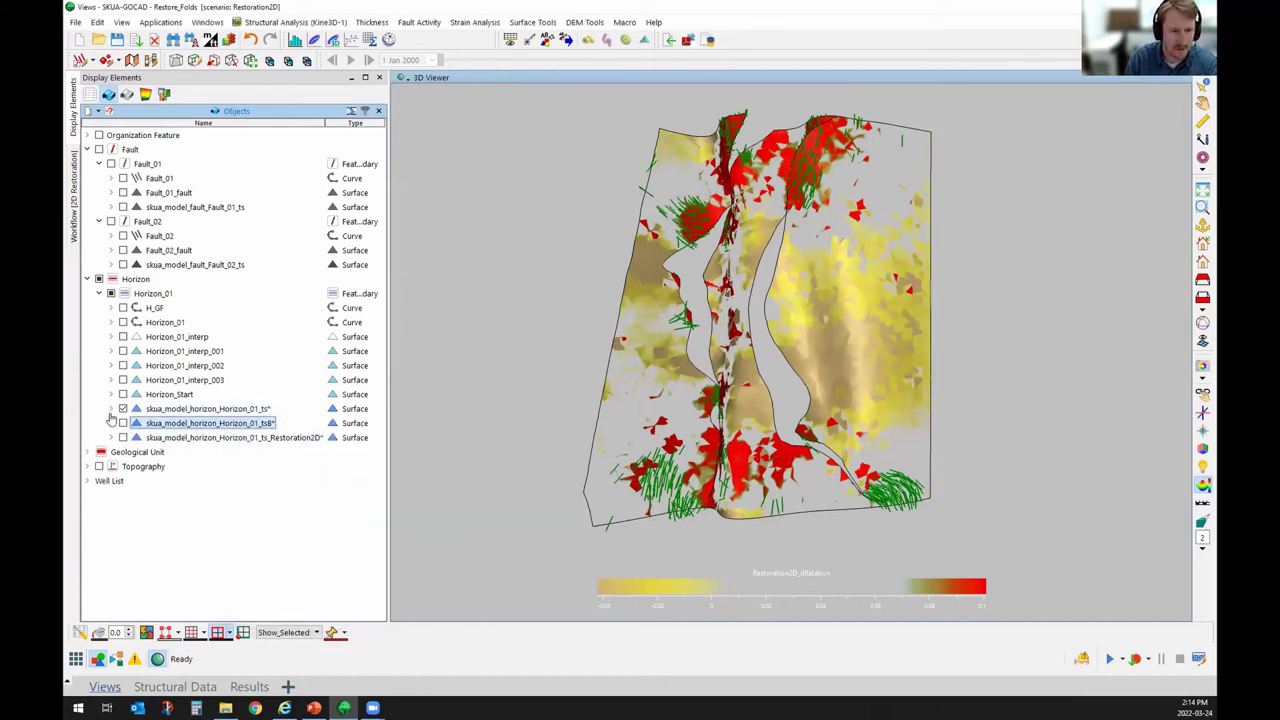
right_click(136, 425)
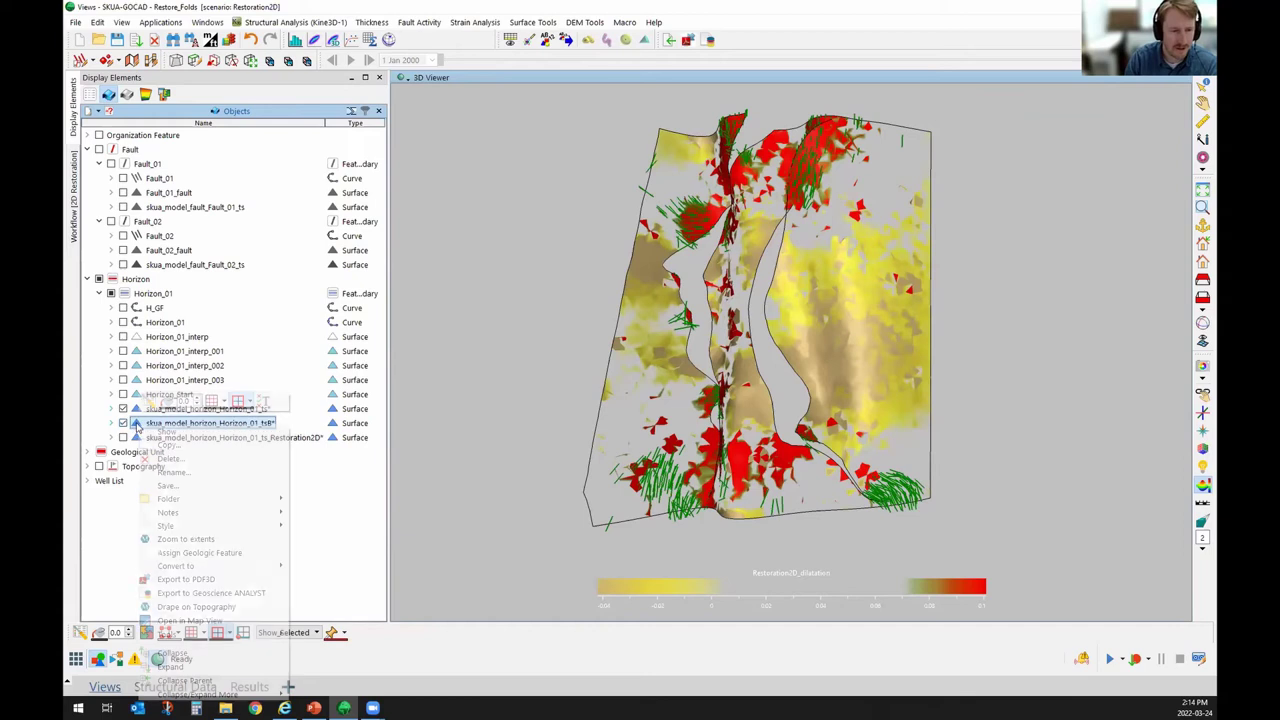
click(148, 402)
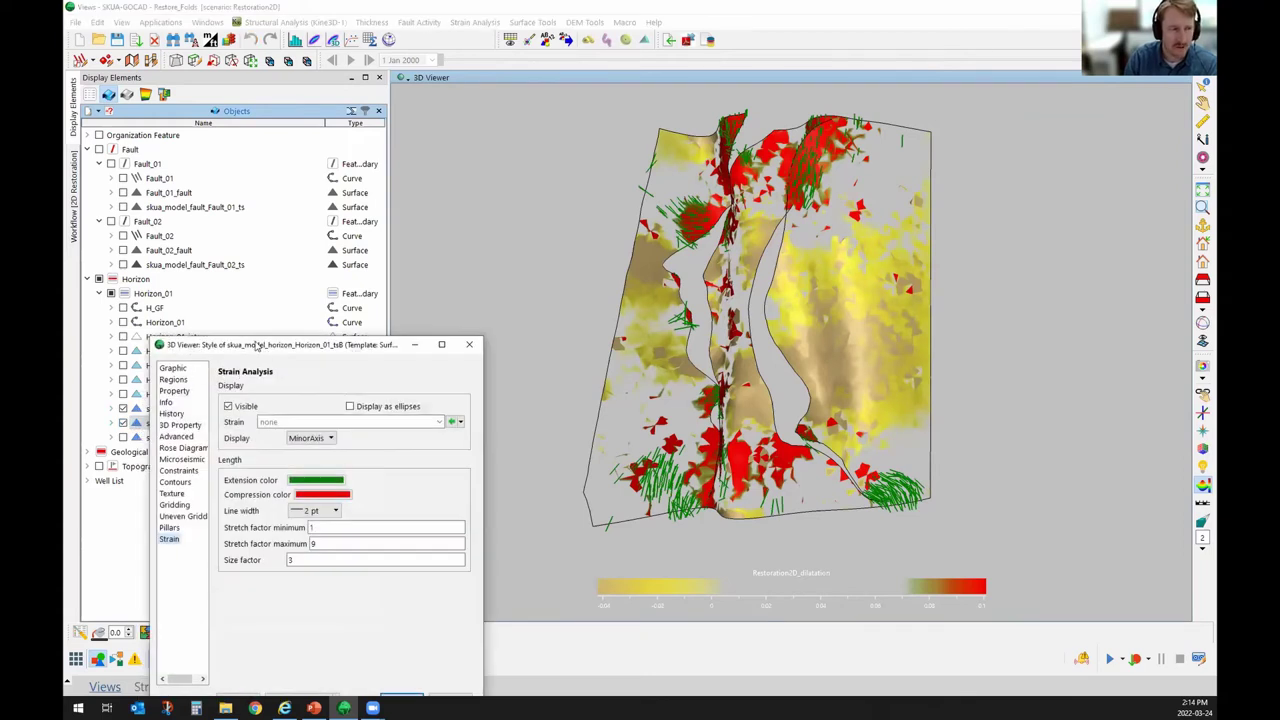
key(Escape)
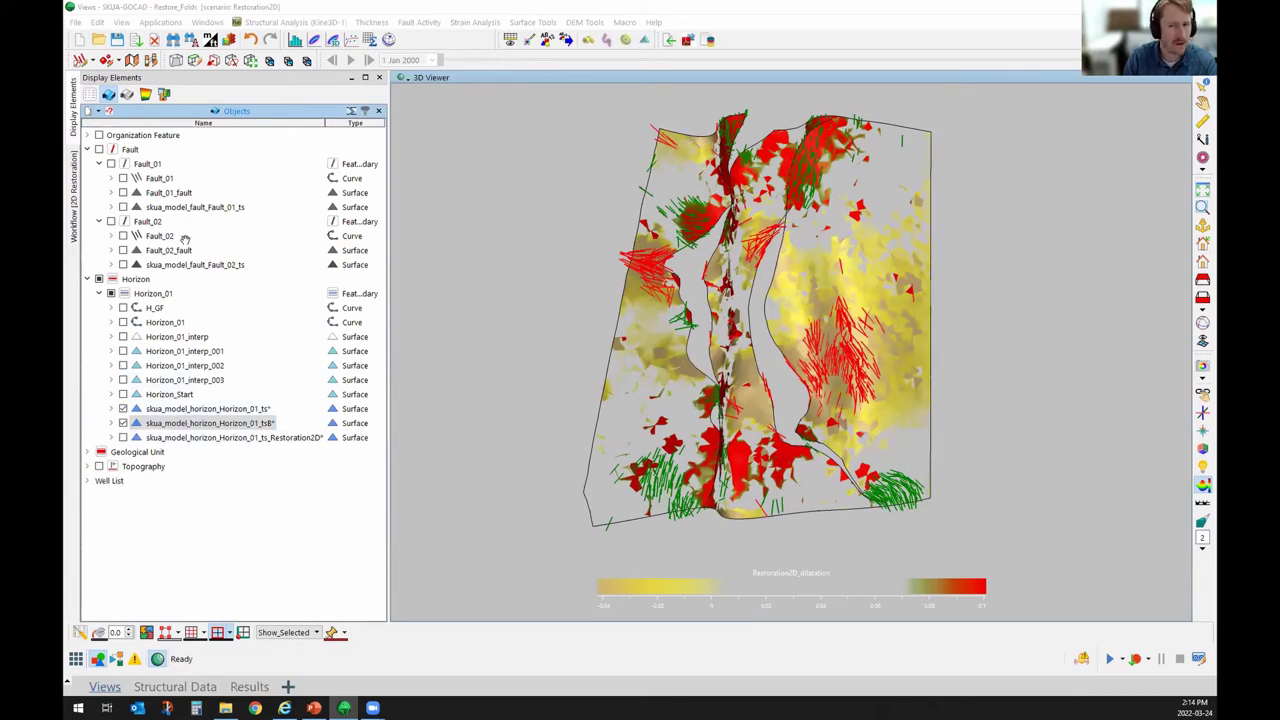
Examine the combined extension and compression axes against the dilatation colours over the whole horizon and close to the faults.
drag(908, 368, 814, 314)
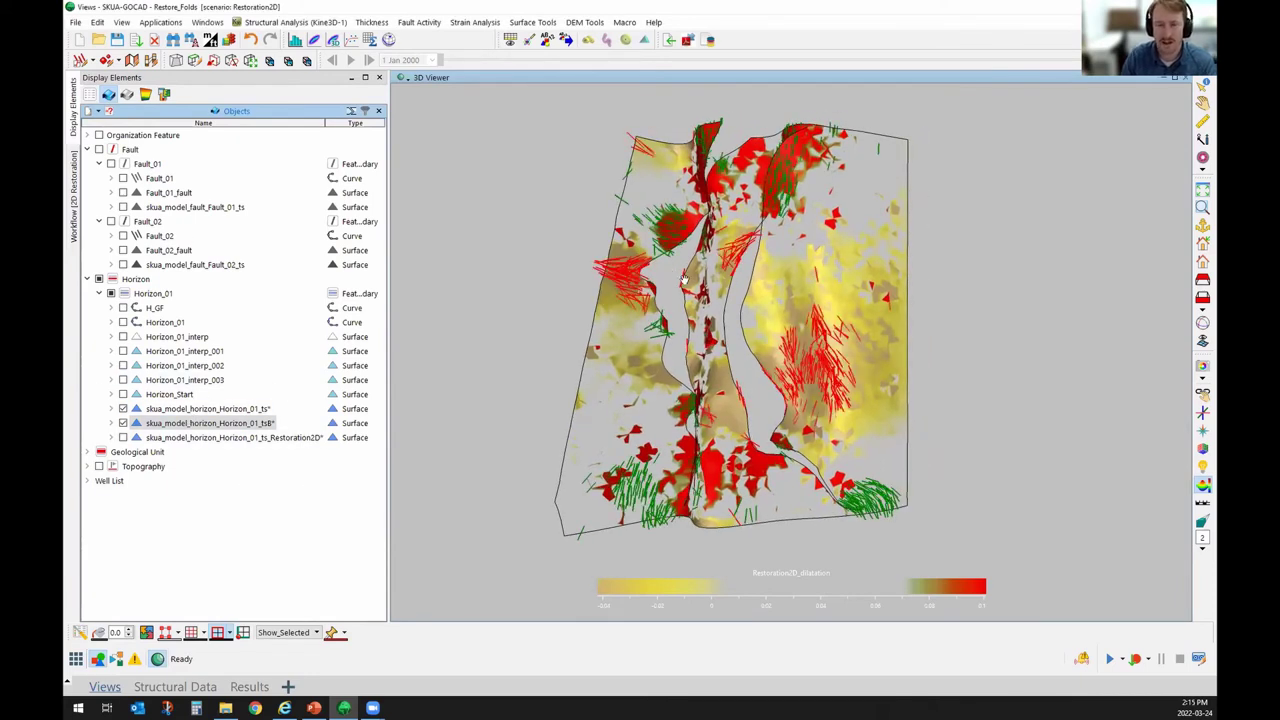
drag(756, 396, 820, 342)
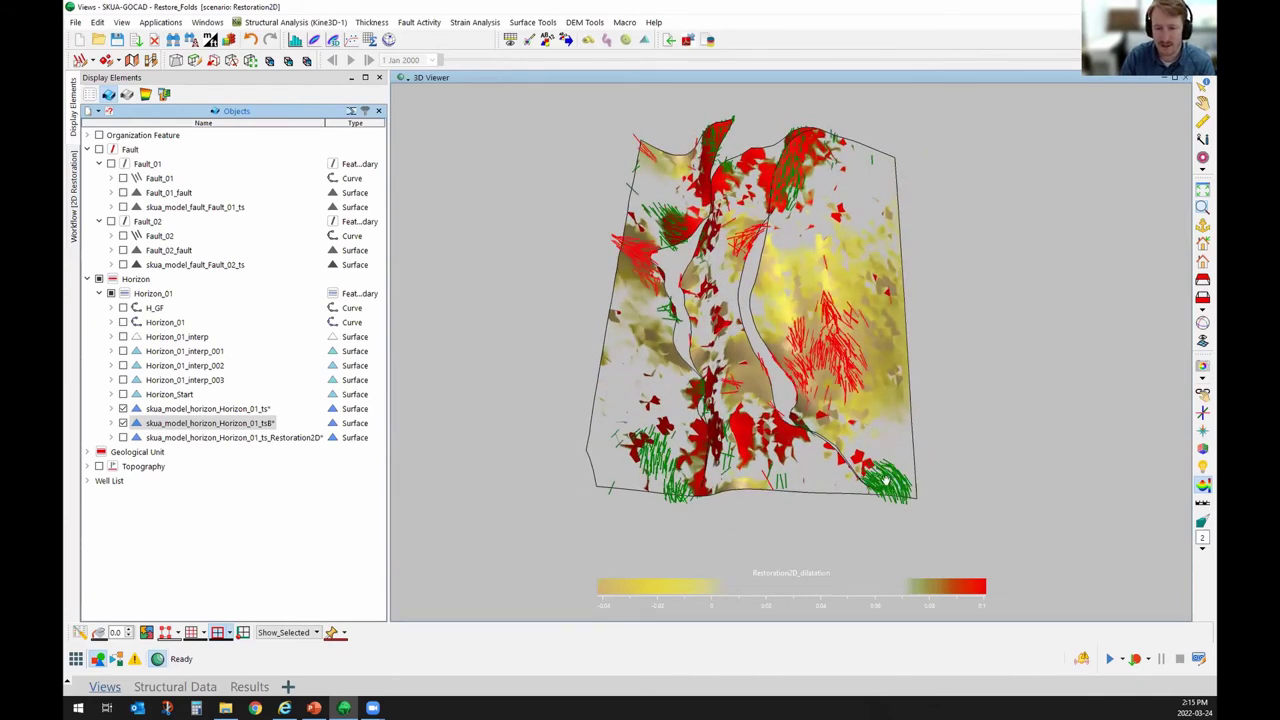
drag(803, 182, 798, 155)
drag(803, 199, 731, 170)
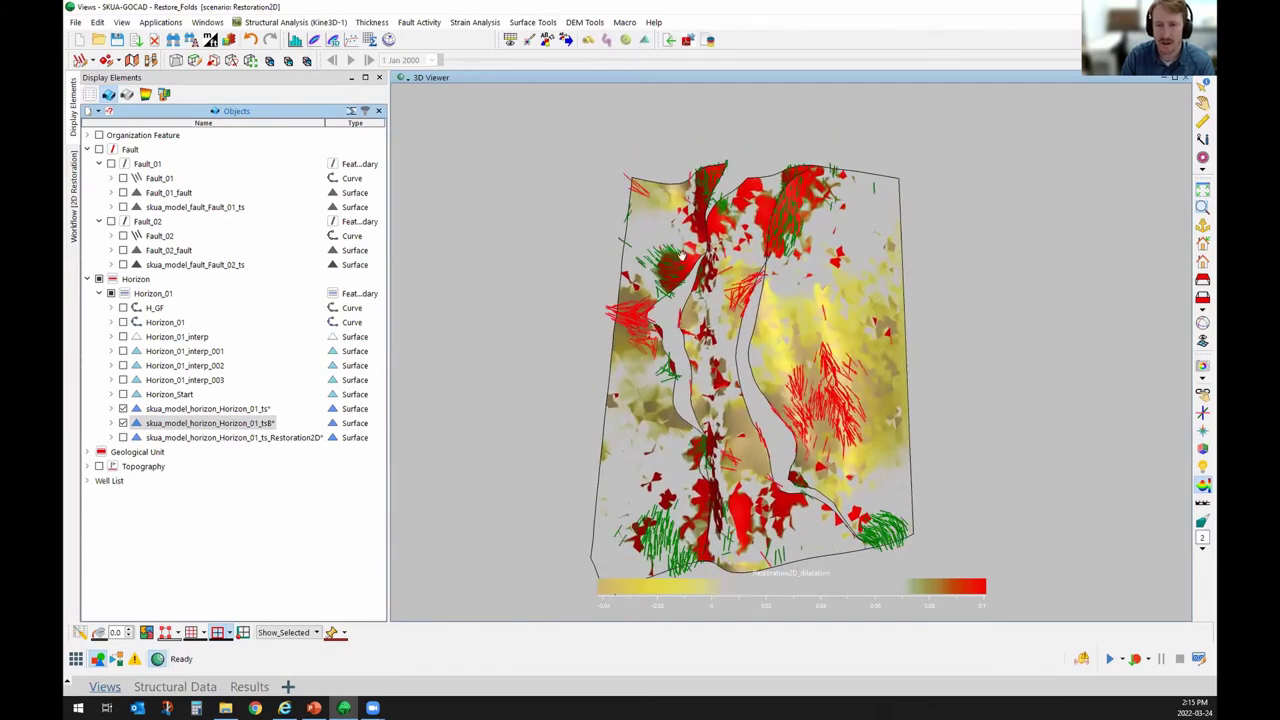
drag(681, 510, 634, 286)
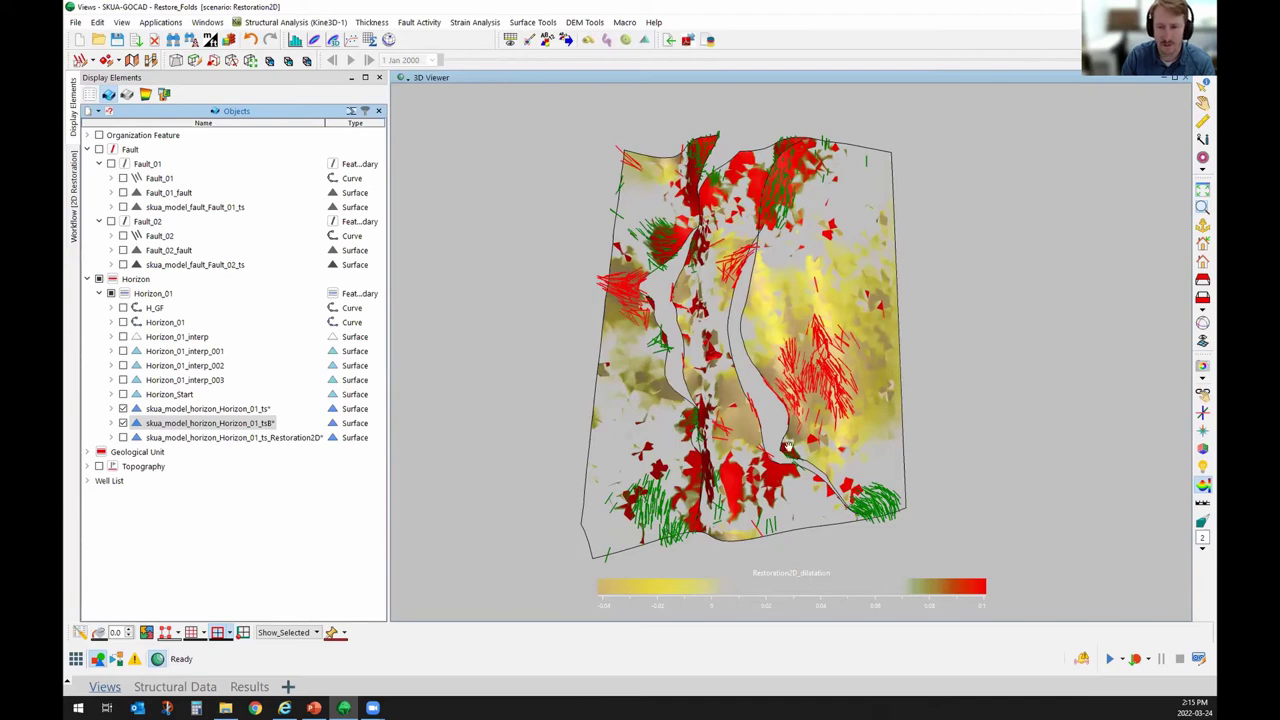
drag(645, 472, 712, 398)
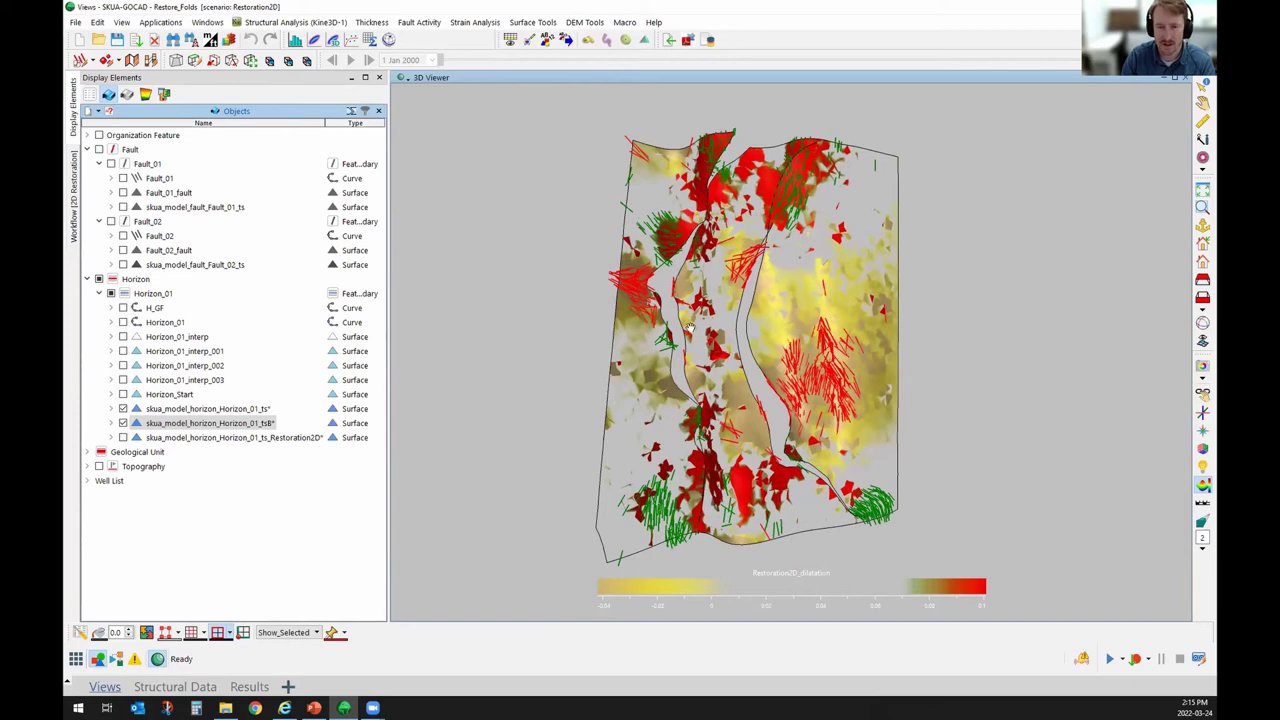
drag(805, 382, 818, 390)
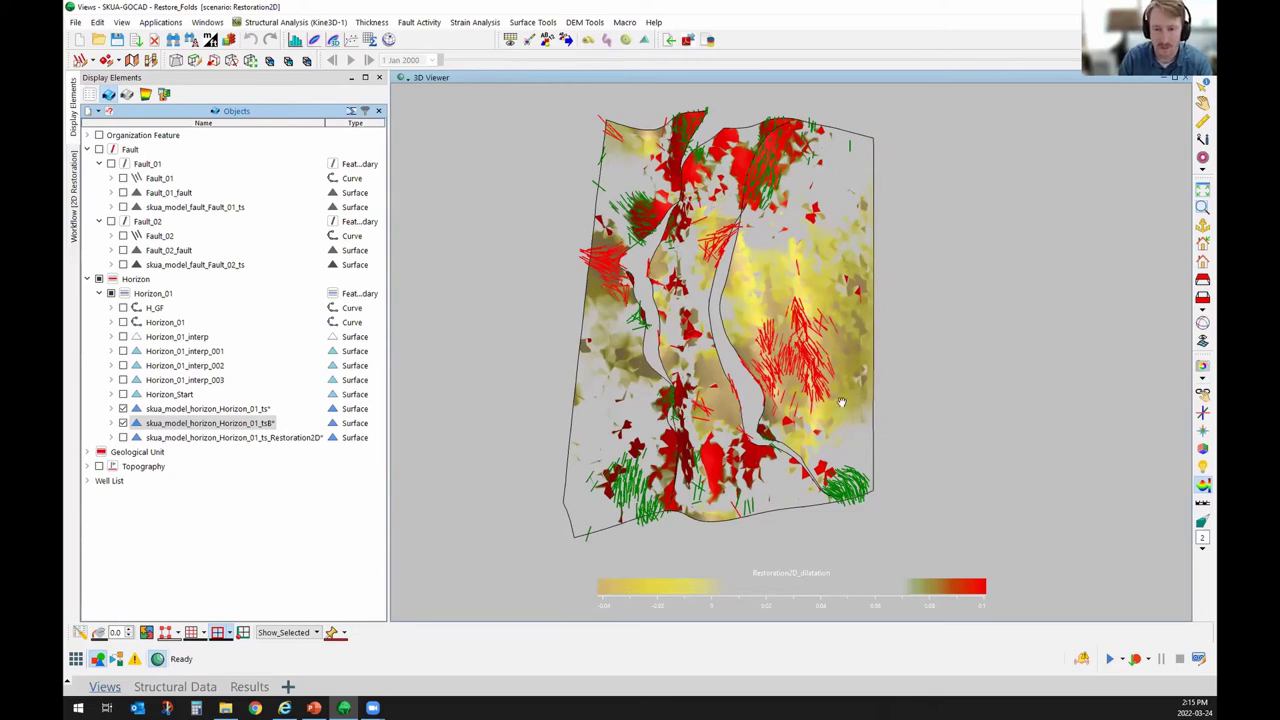
scroll(744, 436, up, 5)
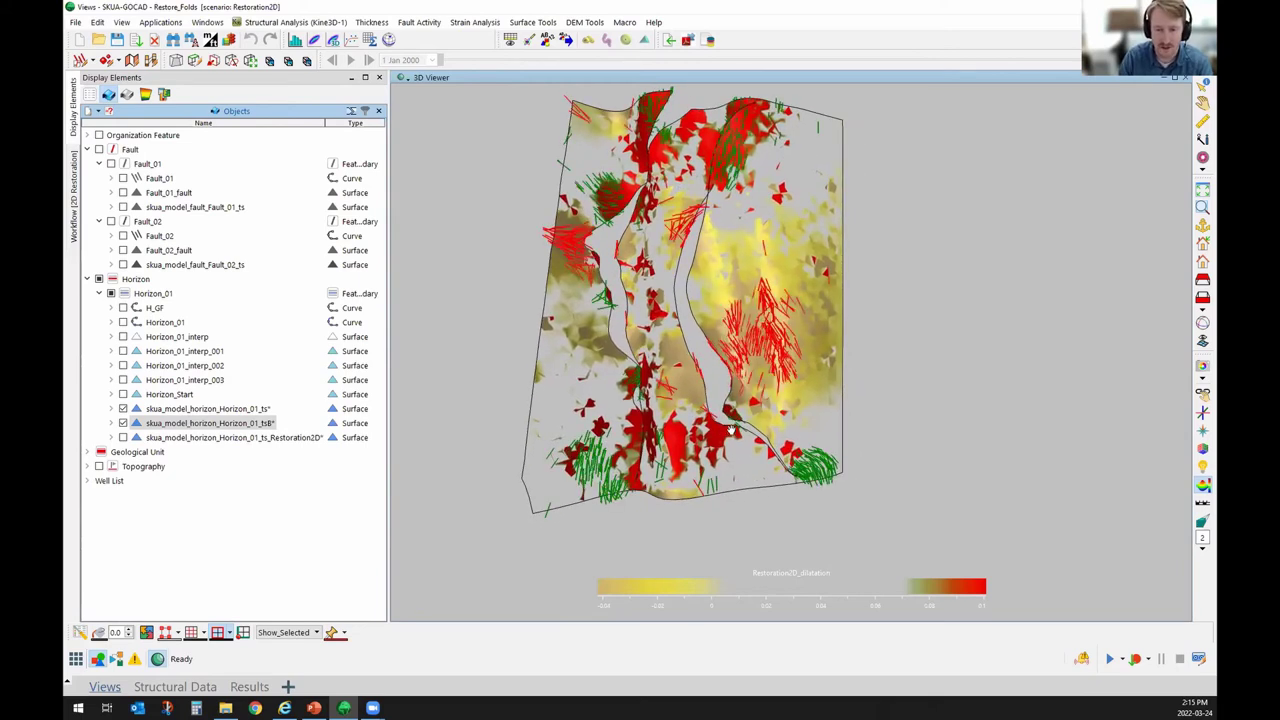
scroll(739, 407, up, 3)
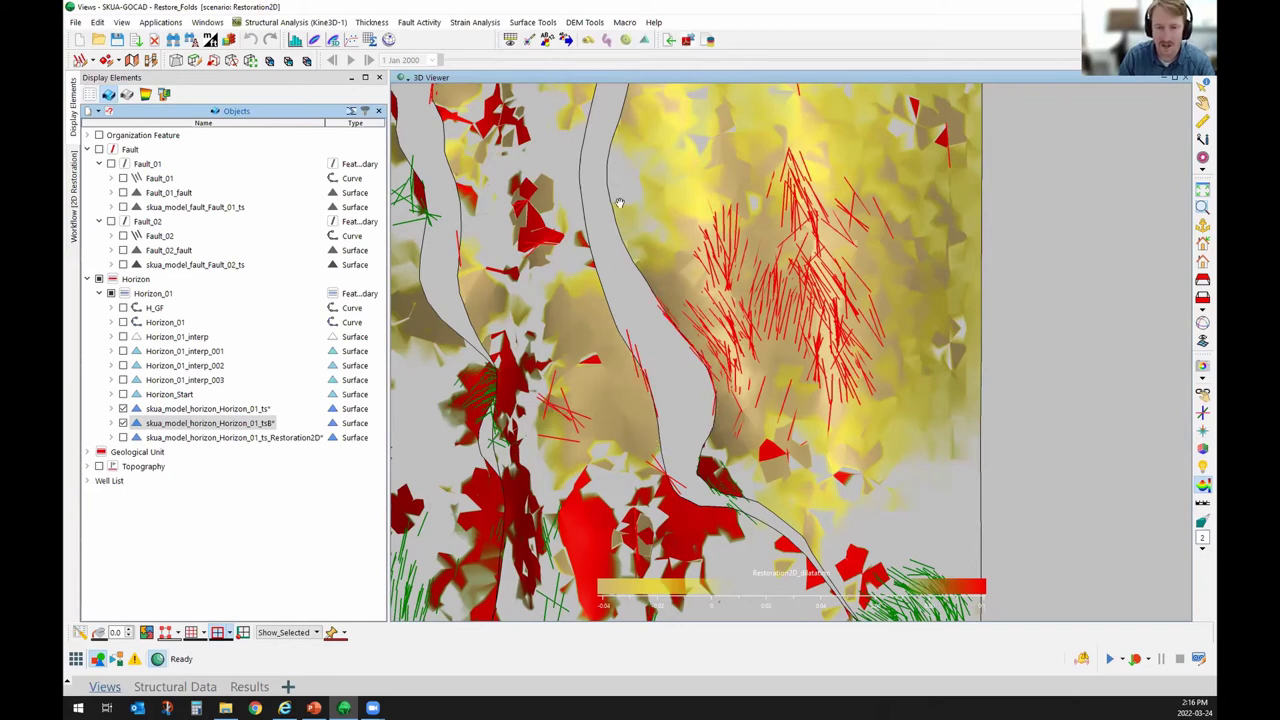
Display the skua_model_fault_Fault_02_ts surface with the horizon and examine how the strain axes lie around that fault.
drag(590, 421, 763, 253)
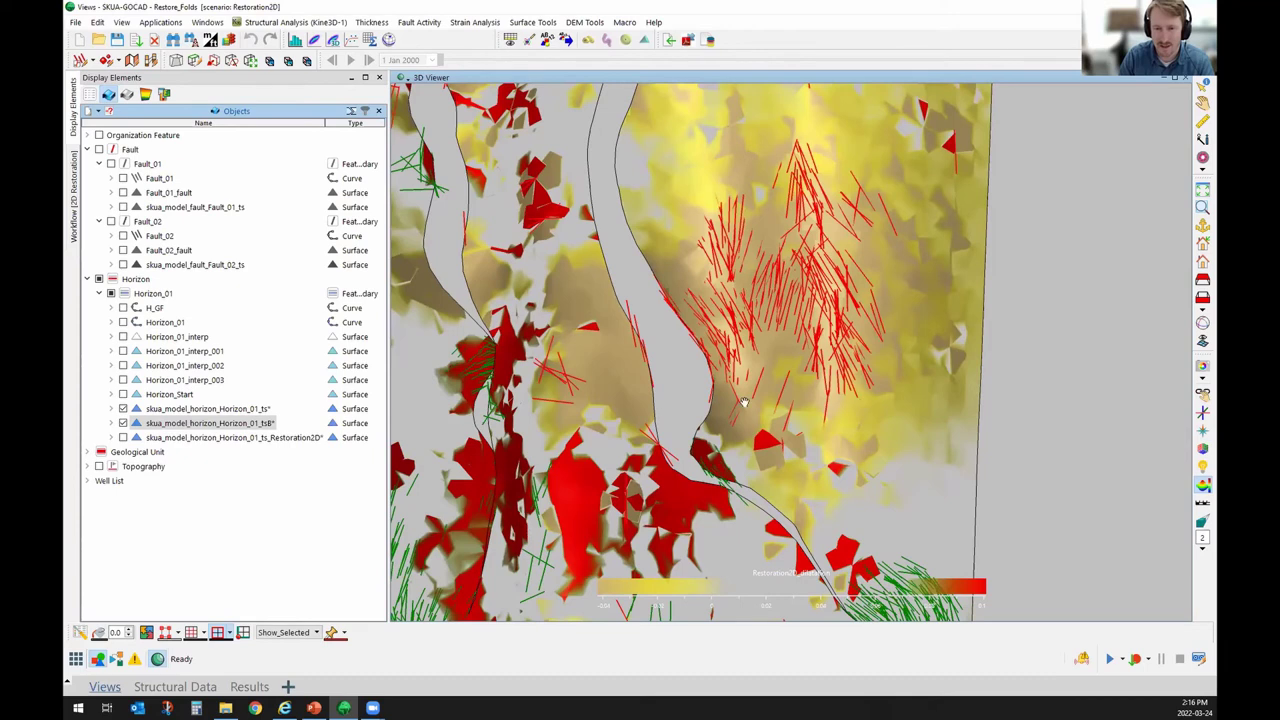
drag(743, 402, 690, 318)
click(123, 207)
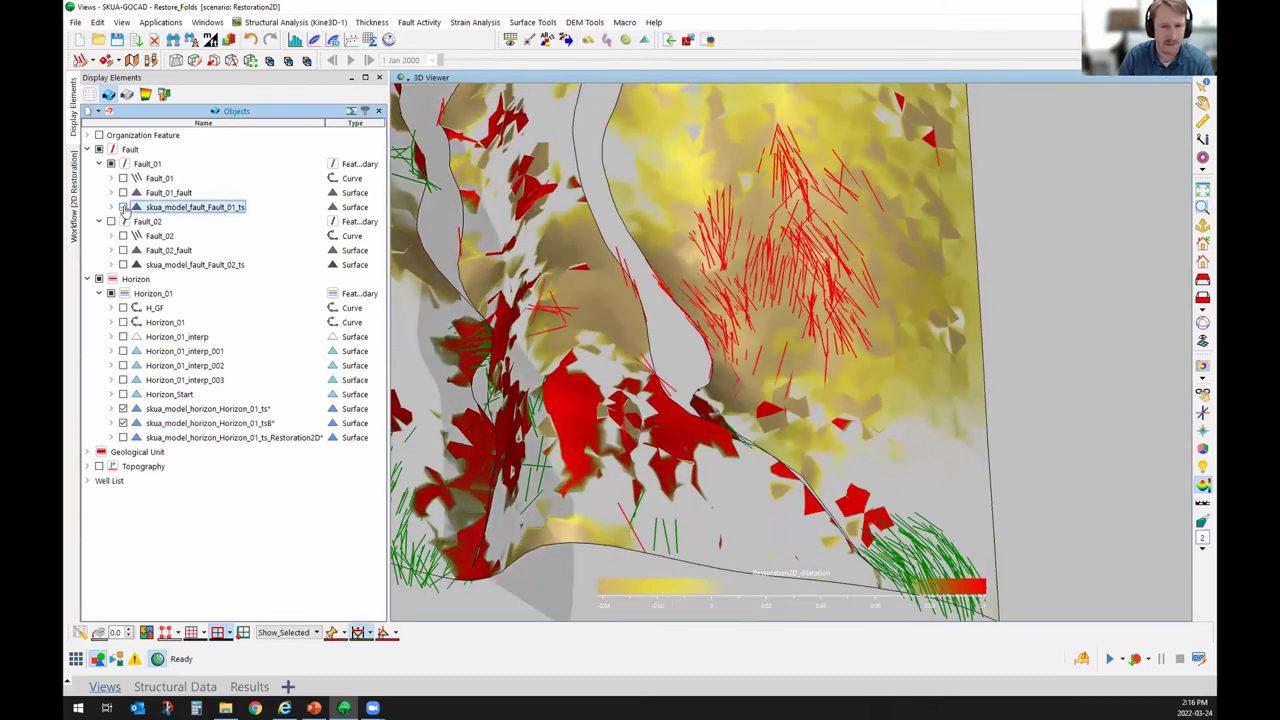
click(123, 207)
click(123, 265)
drag(720, 340, 556, 157)
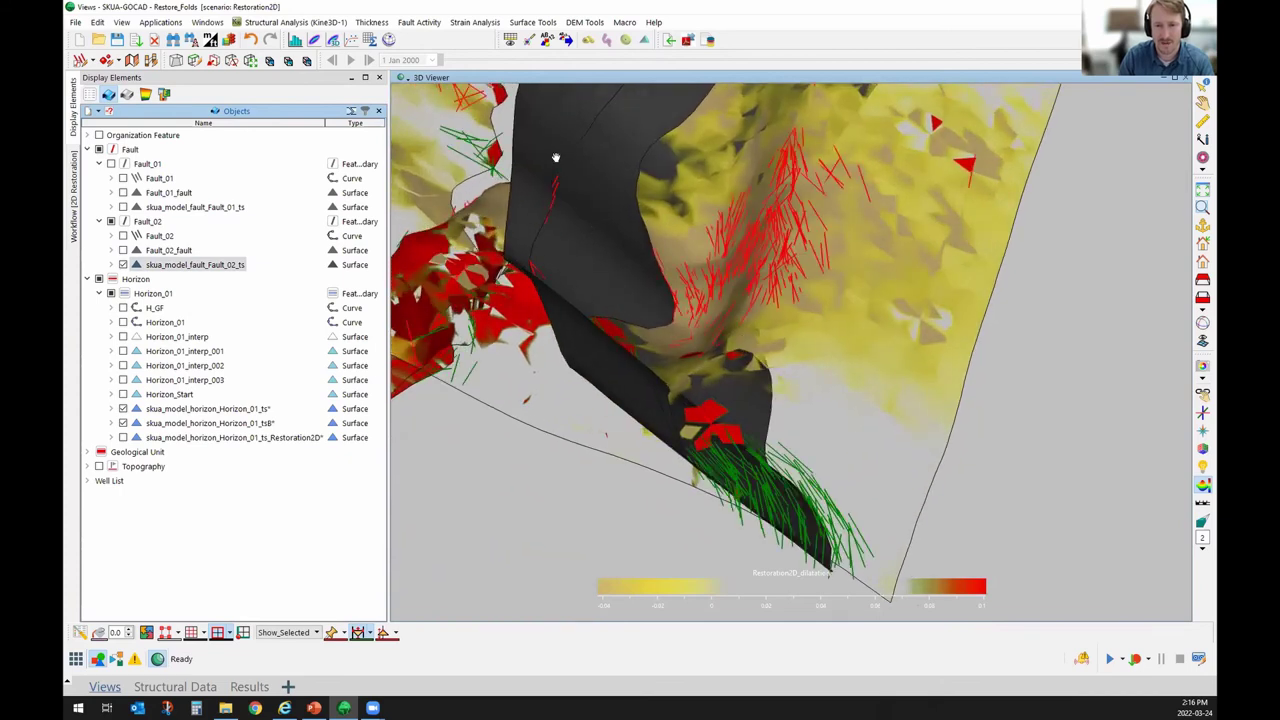
drag(583, 362, 671, 238)
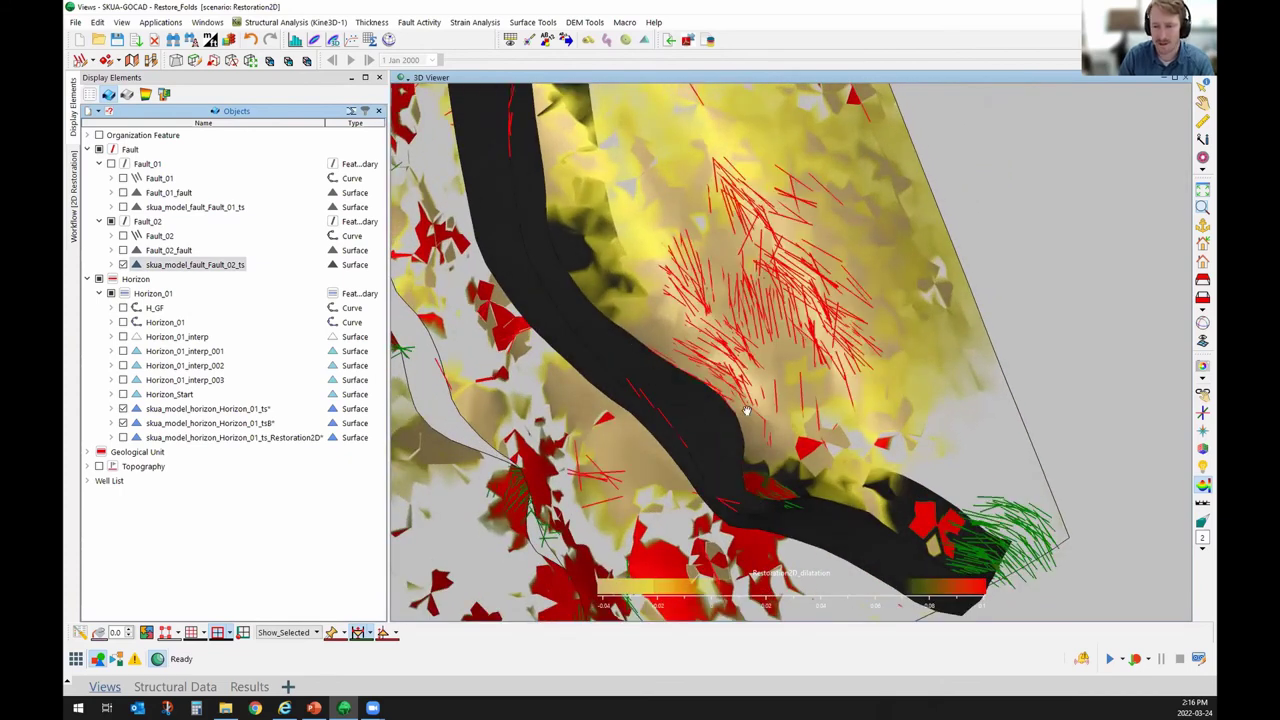
scroll(977, 471, down, 5)
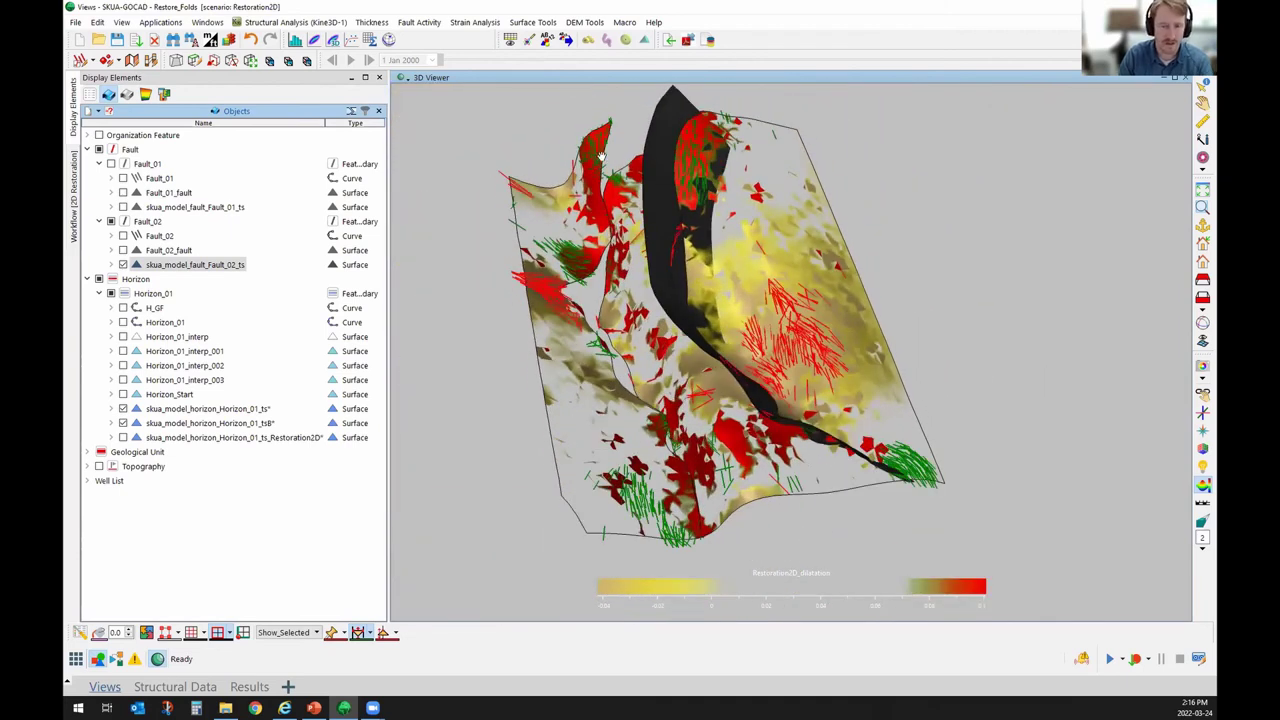
Add the skua_model_fault_Fault_01_ts surface to the view and examine the strain axes and dilatation around both faults.
click(123, 207)
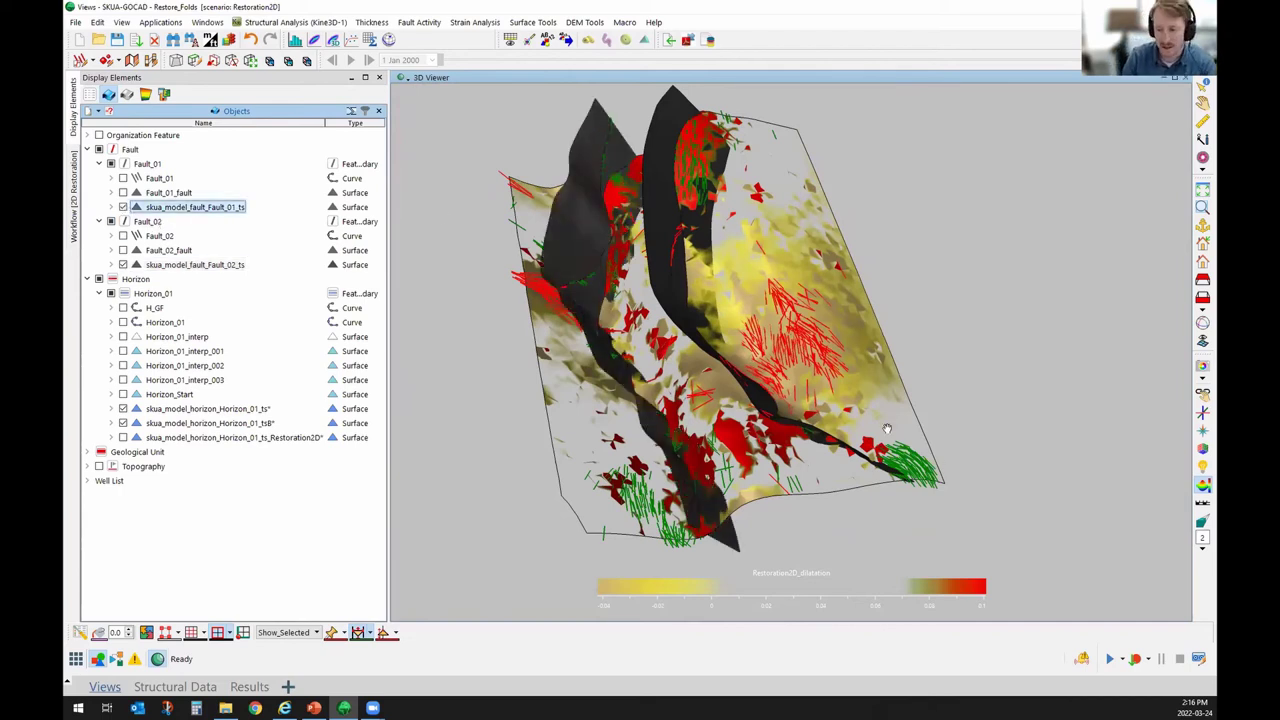
drag(885, 410, 933, 436)
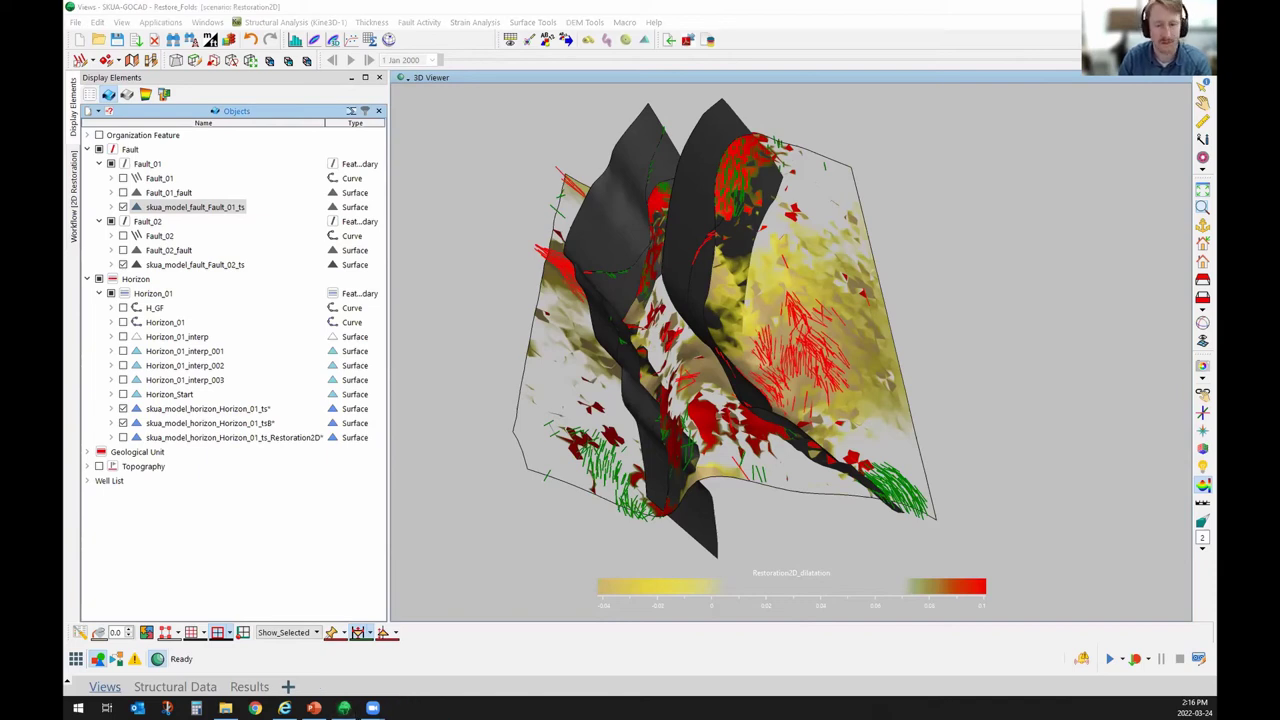
drag(714, 294, 995, 373)
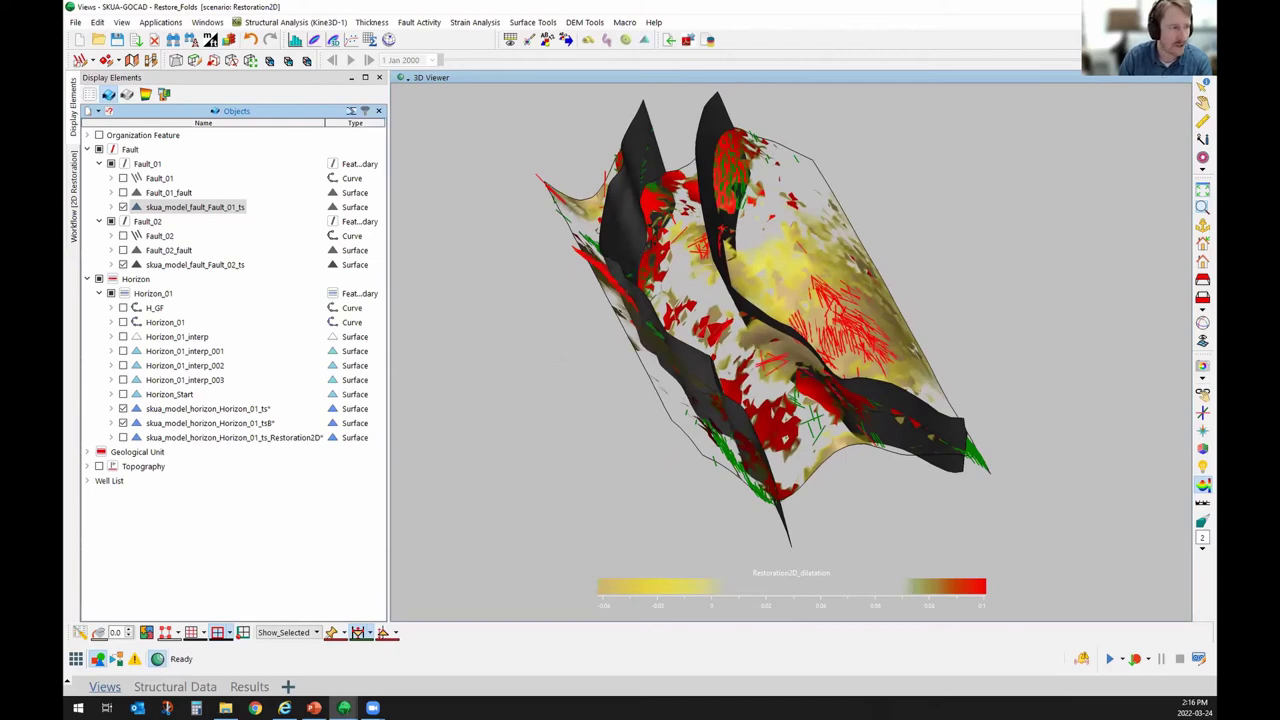
drag(694, 318, 695, 508)
drag(724, 452, 640, 520)
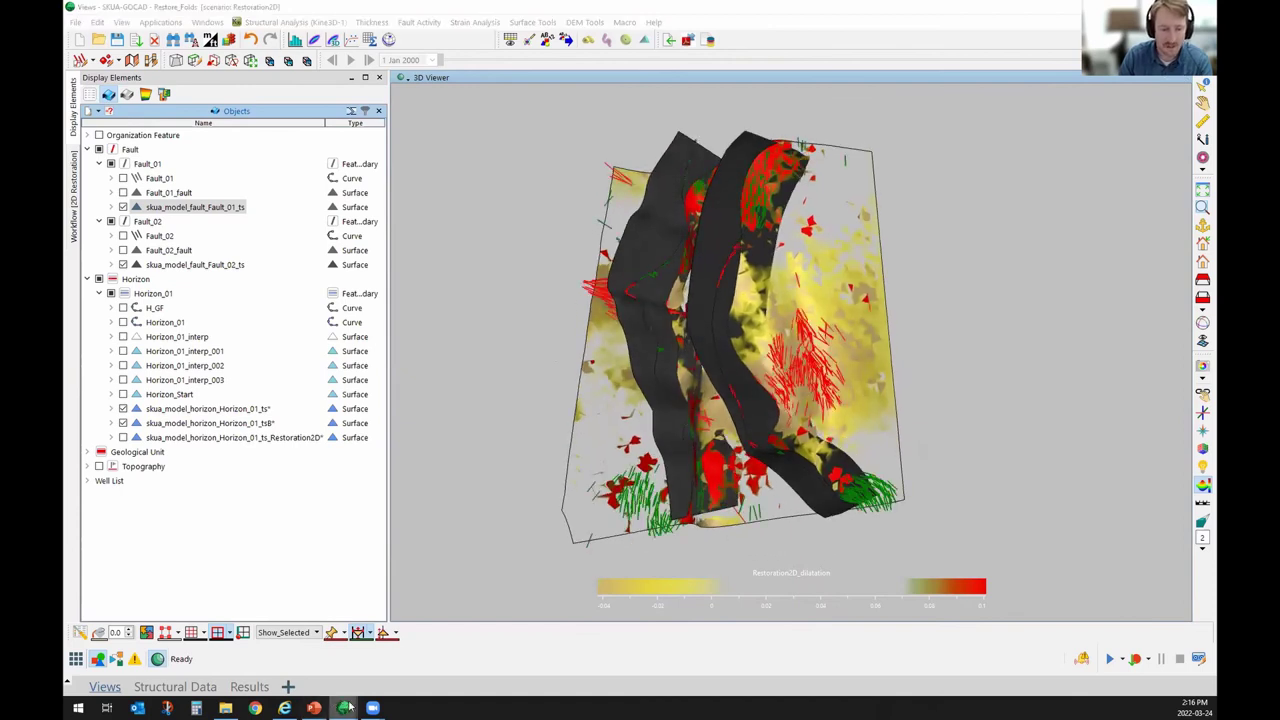
Switch to the other SKUA-GOCAD window and choose VMS_Virtual_Lecture.sprj from Talks & Courses, 03_Mira, 30_VirtualLecture_2022 as the project.
mouse_move(346, 707)
click(390, 668)
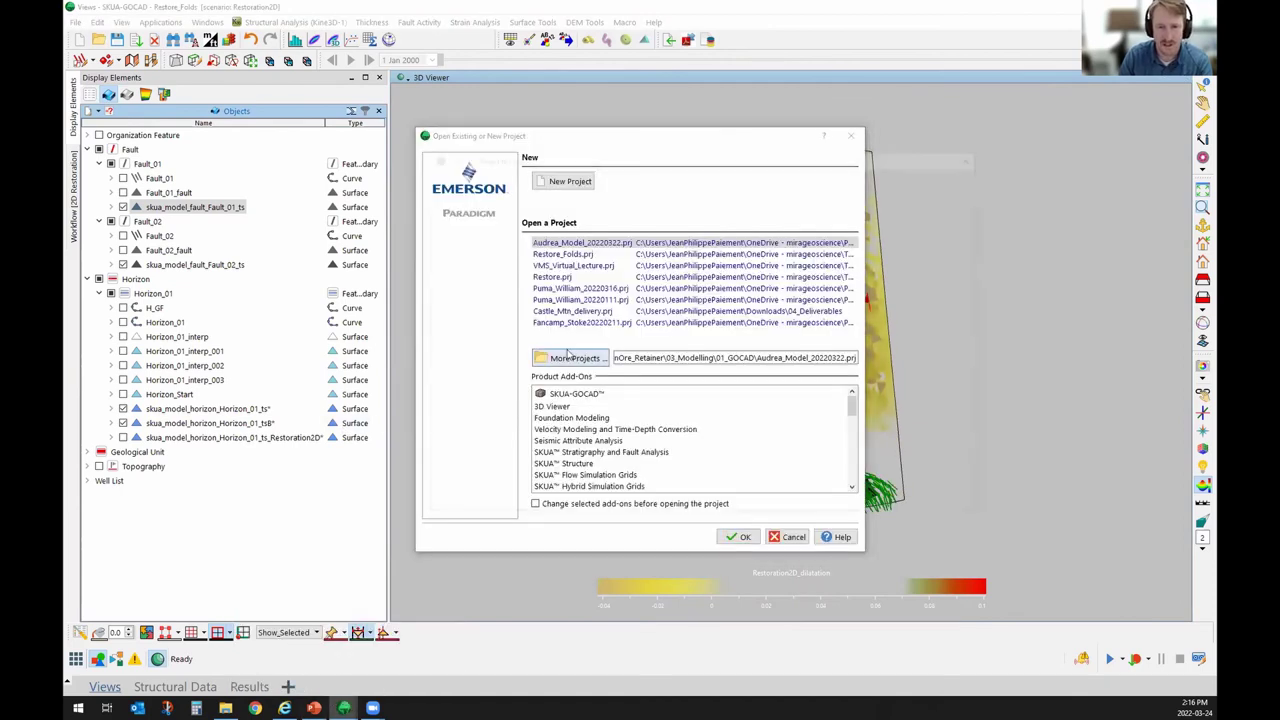
click(570, 357)
click(476, 310)
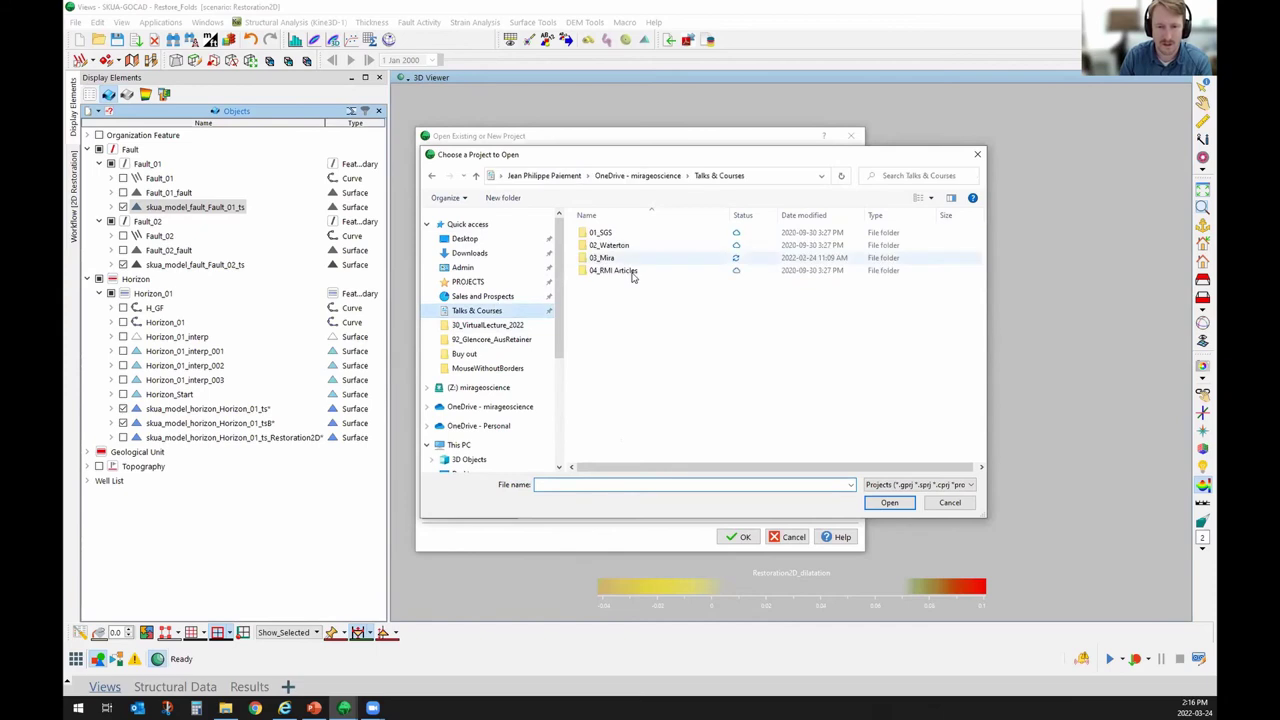
double_click(601, 257)
scroll(657, 375, down, 4)
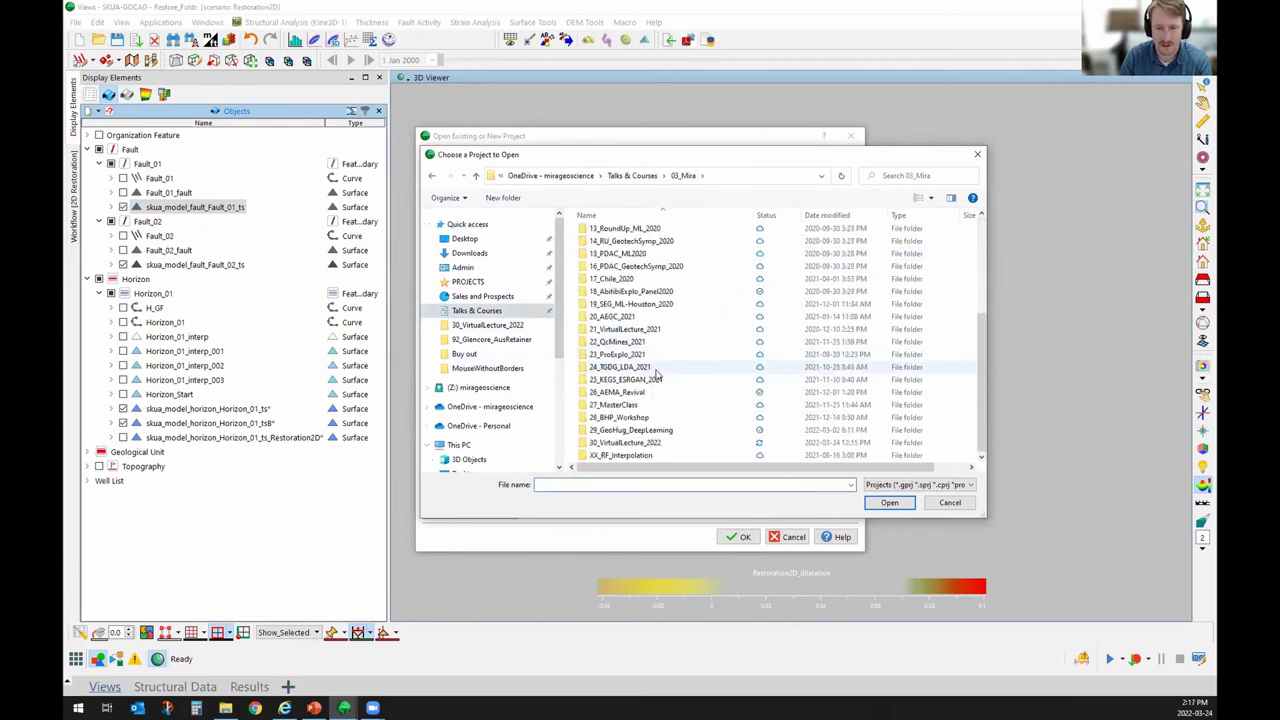
double_click(659, 443)
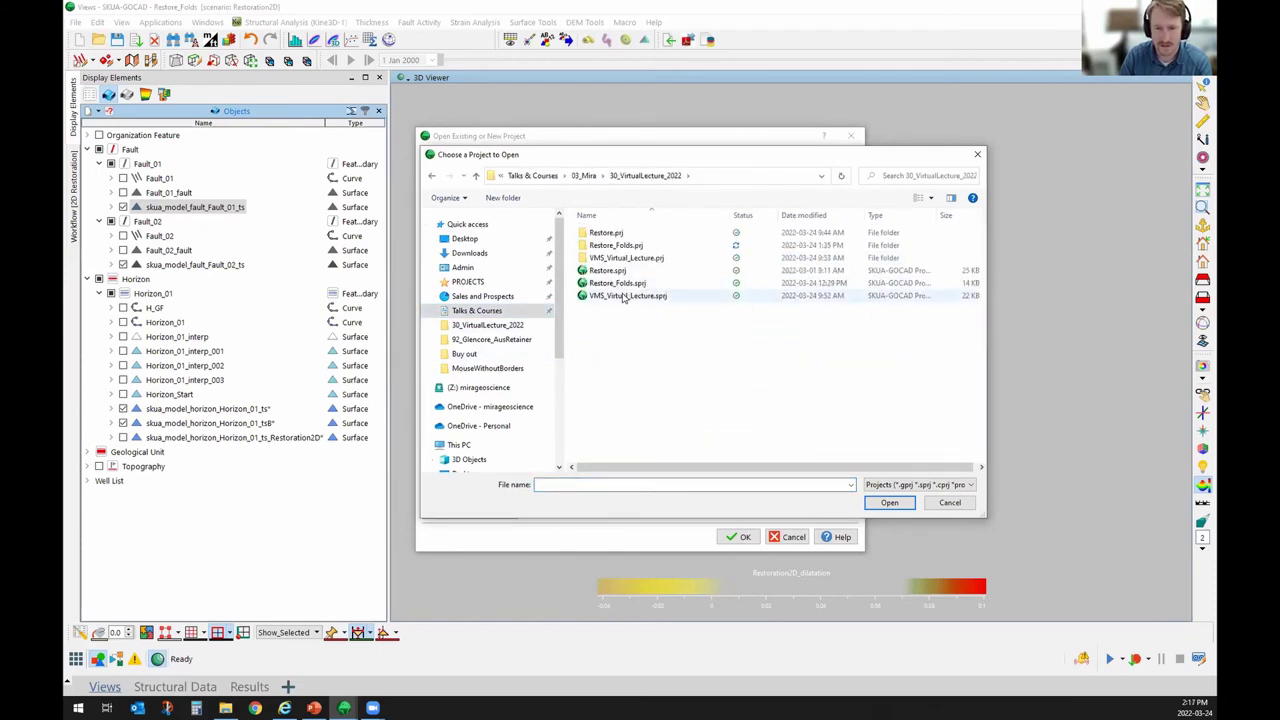
double_click(623, 296)
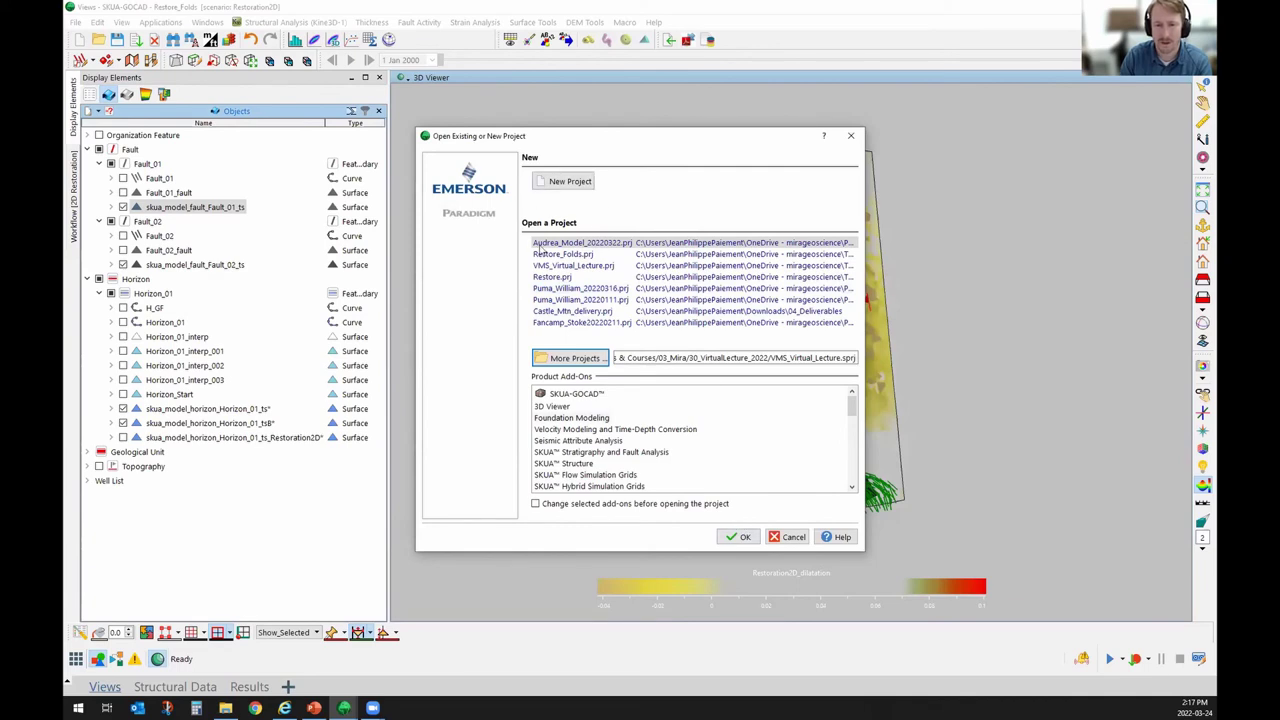
Reselect VMS_Virtual_Lecture.sprj in the 30_VirtualLecture_2022 folder and open the project.
click(547, 357)
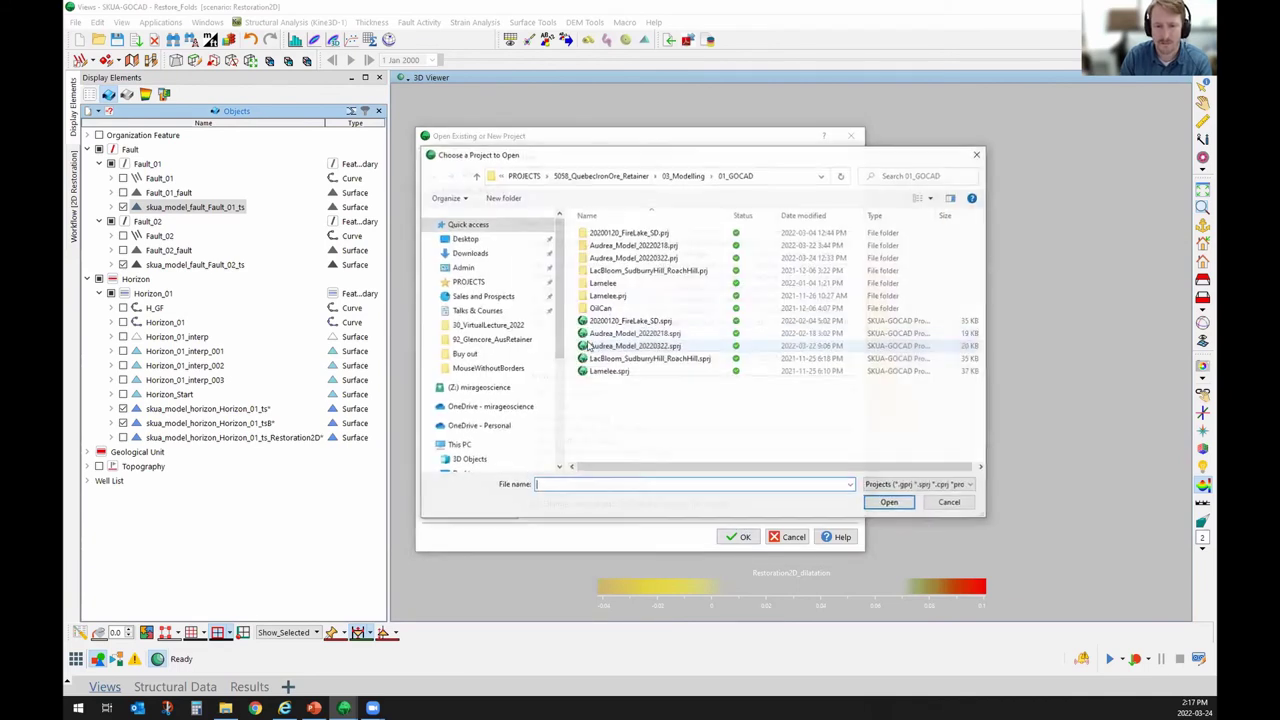
click(477, 310)
click(617, 260)
double_click(617, 260)
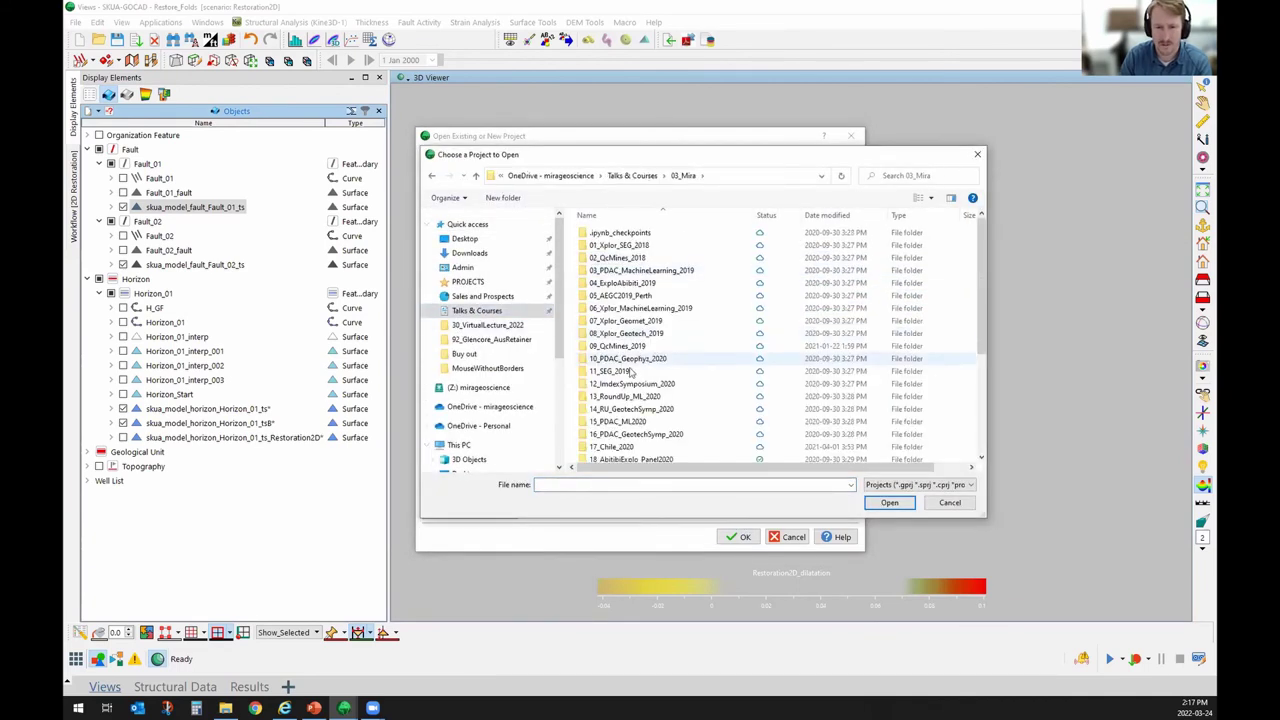
scroll(628, 455, down, 5)
double_click(625, 442)
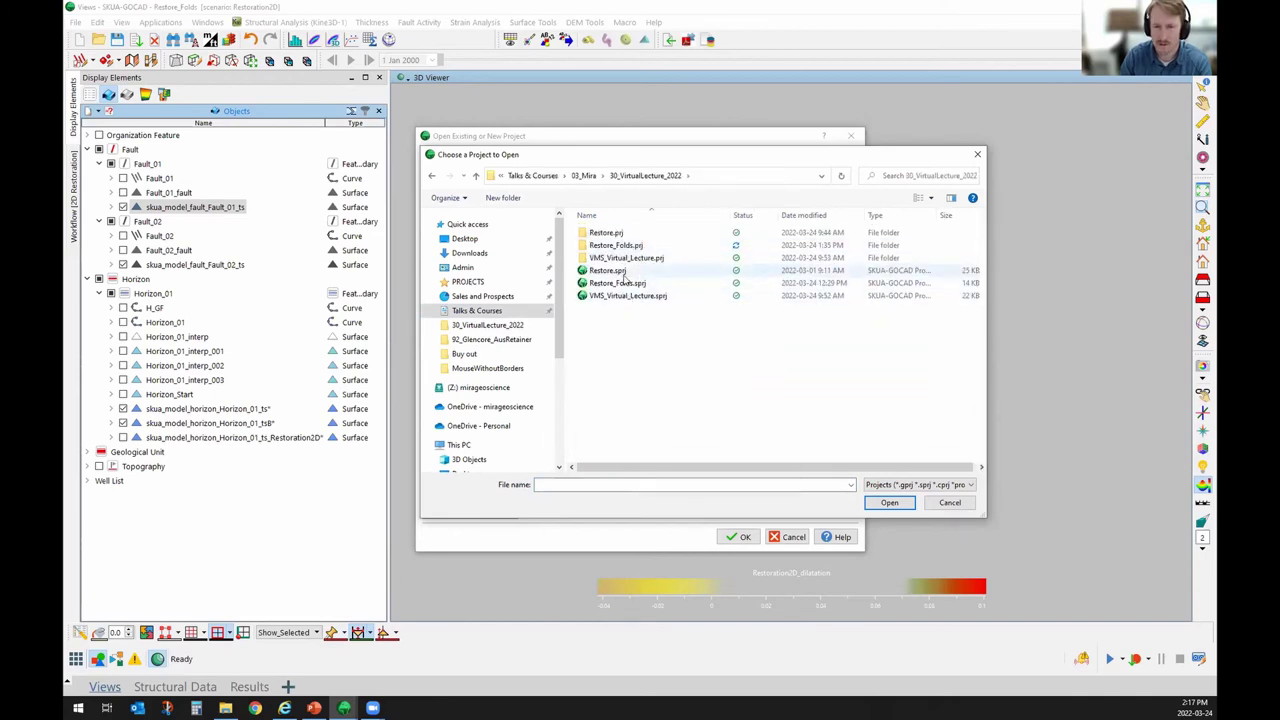
double_click(628, 295)
click(738, 537)
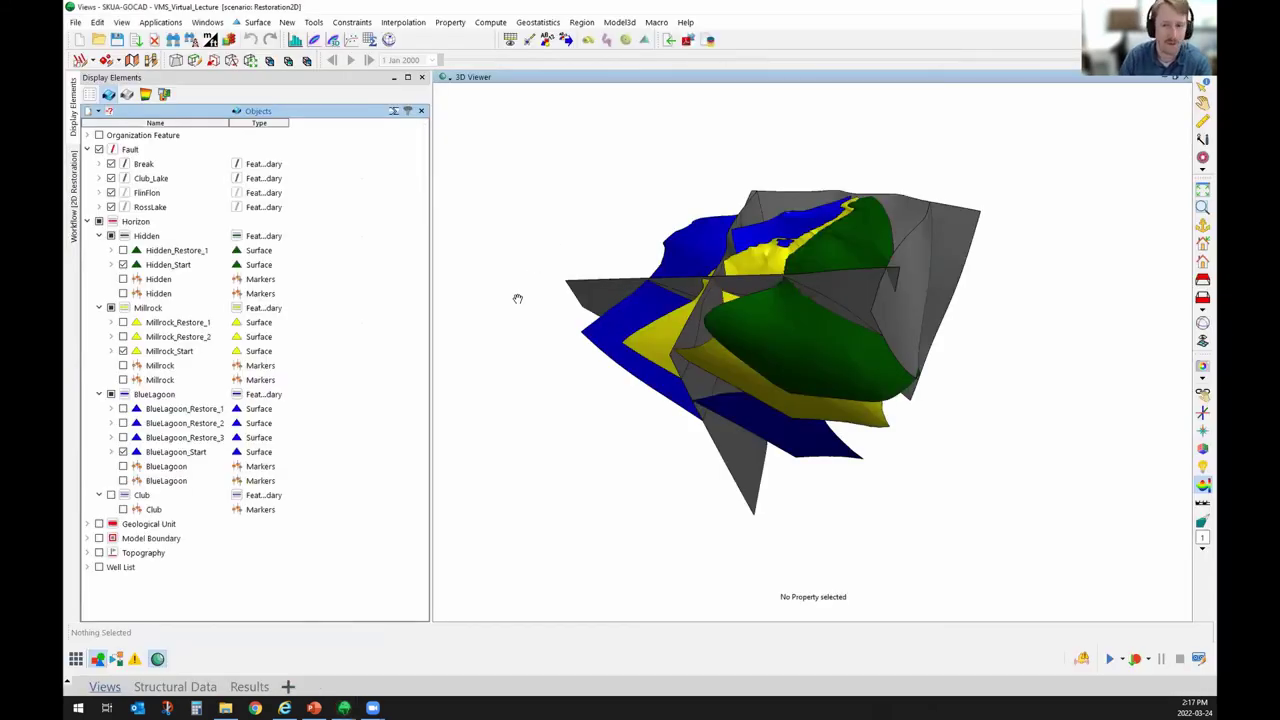
Inspect the deformed horizons together with the Break, Club_Lake, FlinFlon and RossLake faults, and hide the whole Fault group.
mouse_move(844, 373)
mouse_down()
mouse_move(769, 407)
mouse_move(813, 276)
mouse_move(834, 373)
mouse_up()
drag(1053, 438, 912, 346)
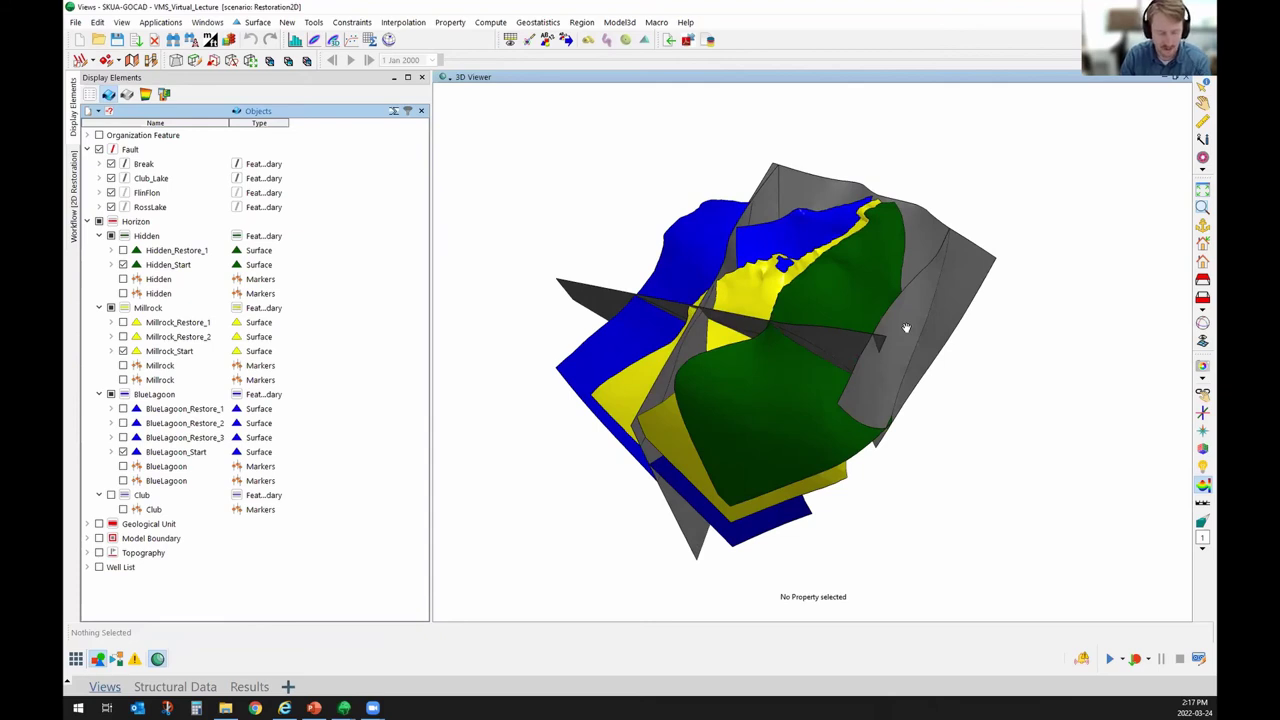
drag(913, 325, 953, 277)
click(953, 277)
click(803, 331)
click(684, 462)
Examine the folded and offset Hidden_Start, Millrock_Start and BlueLagoon_Start surfaces from several directions.
drag(684, 462, 890, 331)
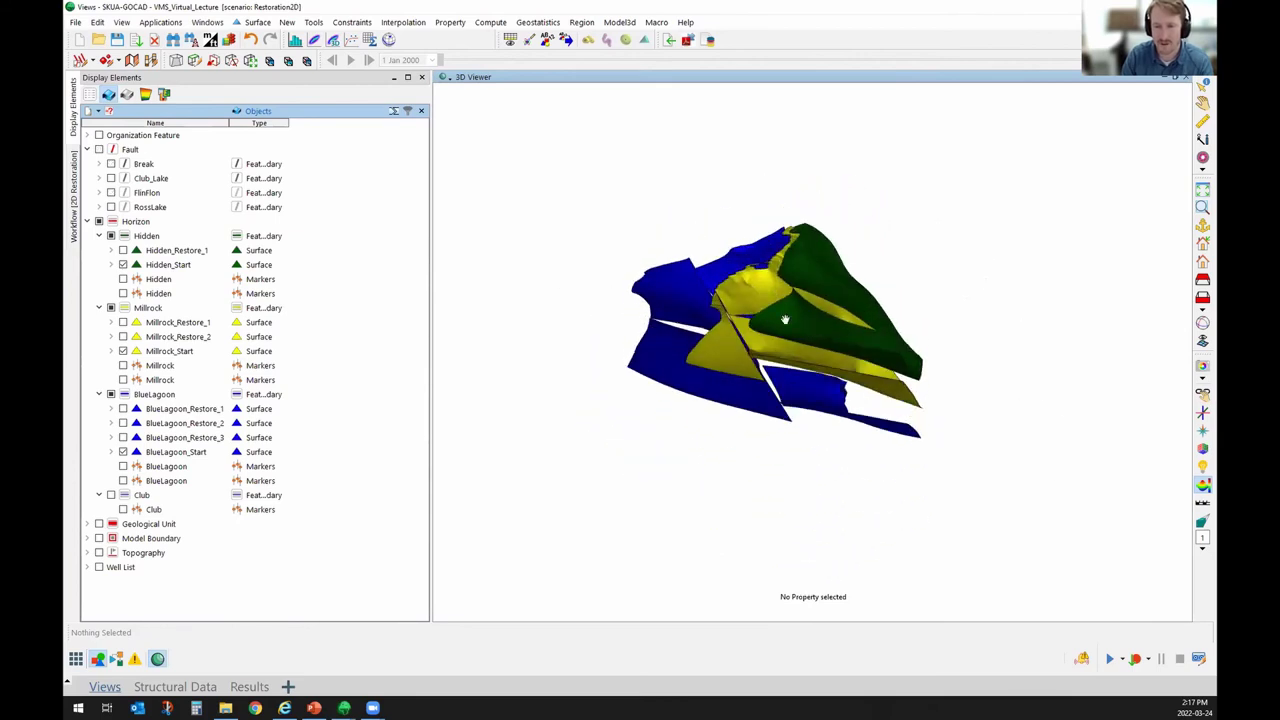
drag(1019, 407, 674, 346)
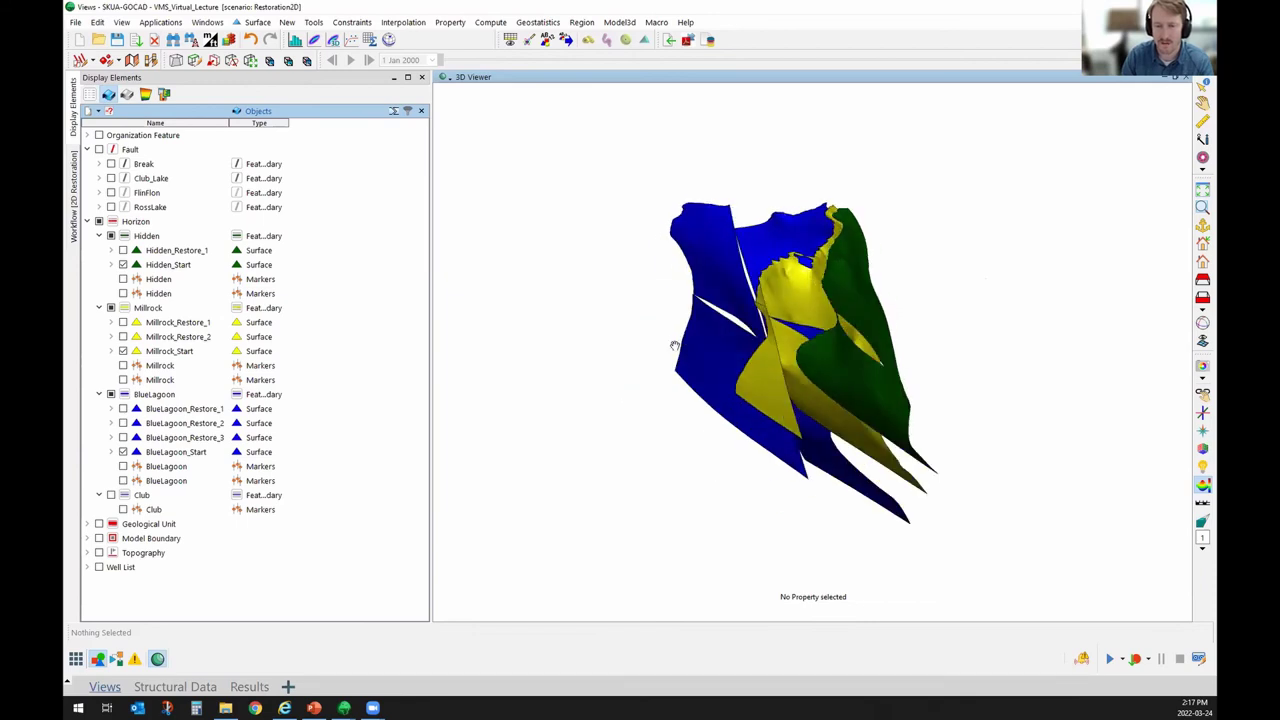
drag(884, 402, 694, 263)
drag(711, 326, 666, 291)
drag(678, 352, 782, 303)
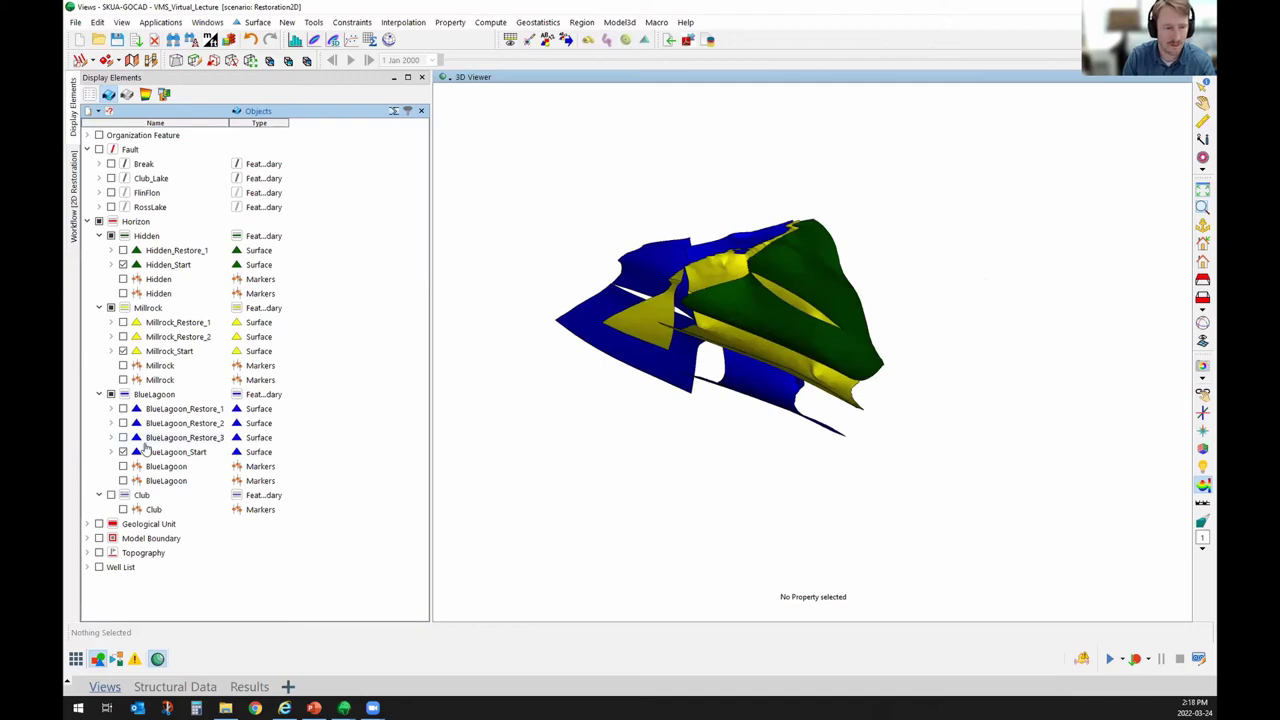
Display only the Hidden_Restore_1 surface, hiding Hidden_Start, Millrock_Start and BlueLagoon_Start, and inspect its restored shape.
click(123, 250)
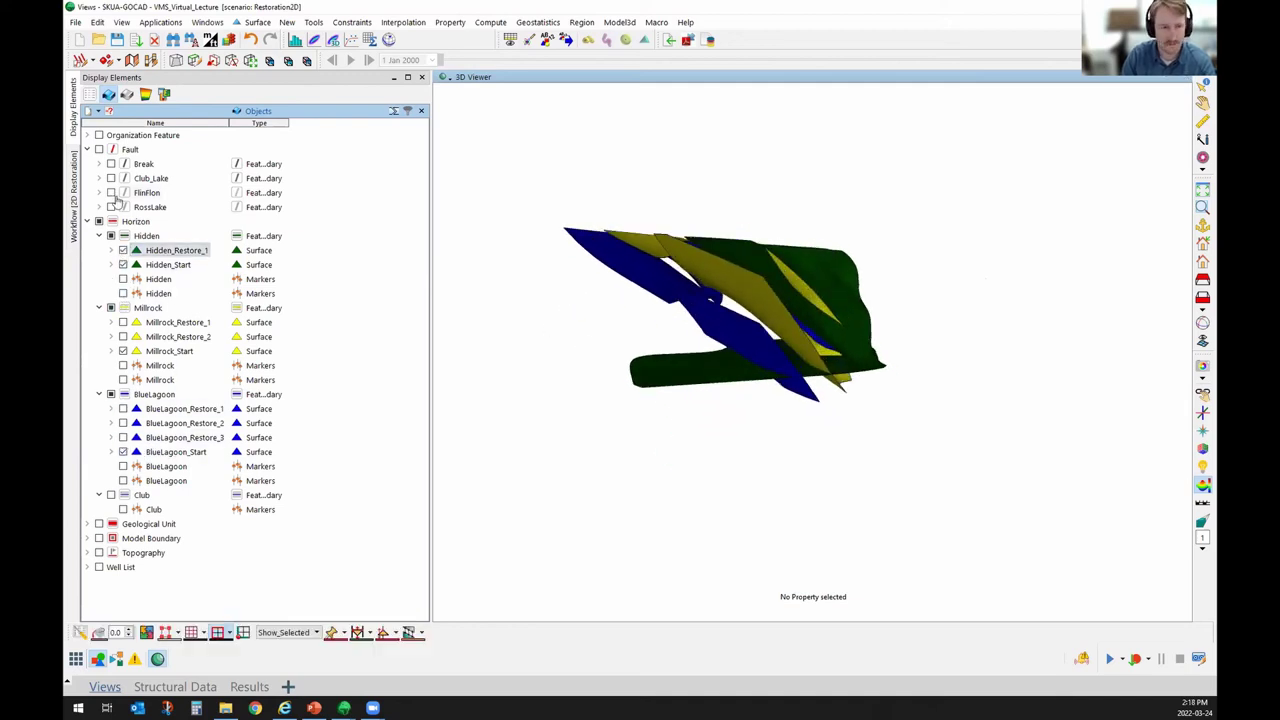
click(123, 264)
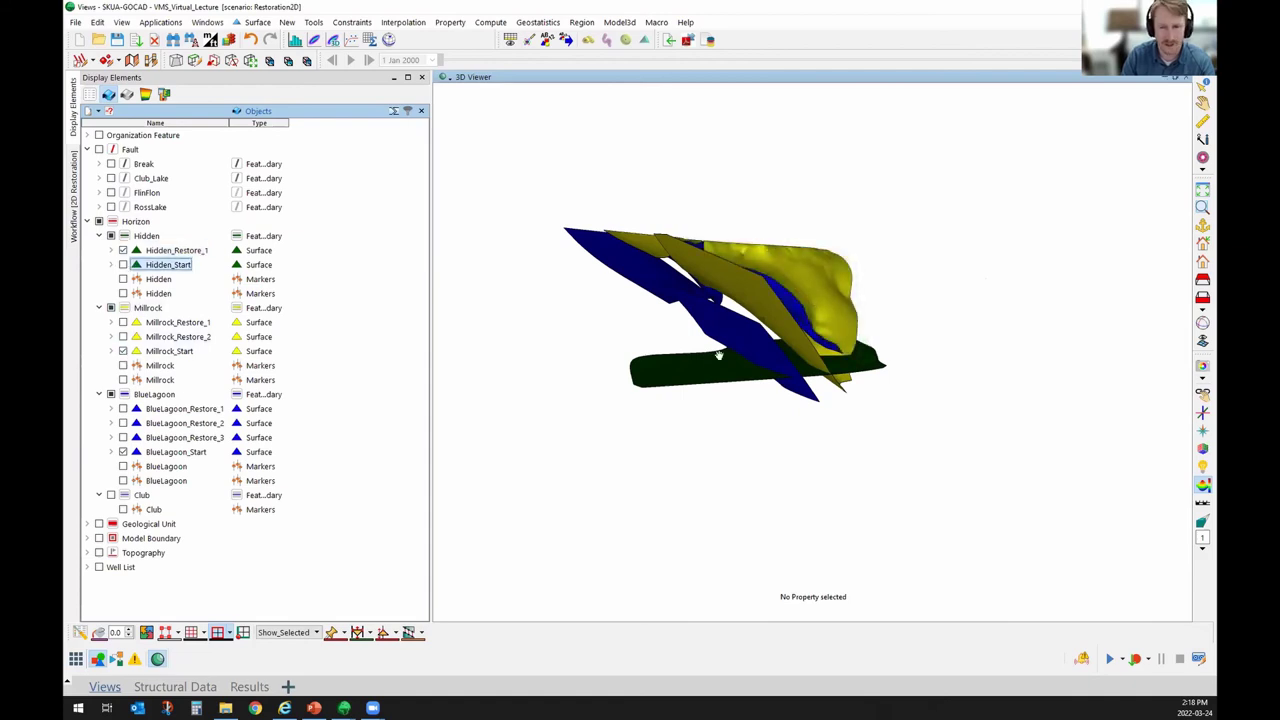
click(123, 452)
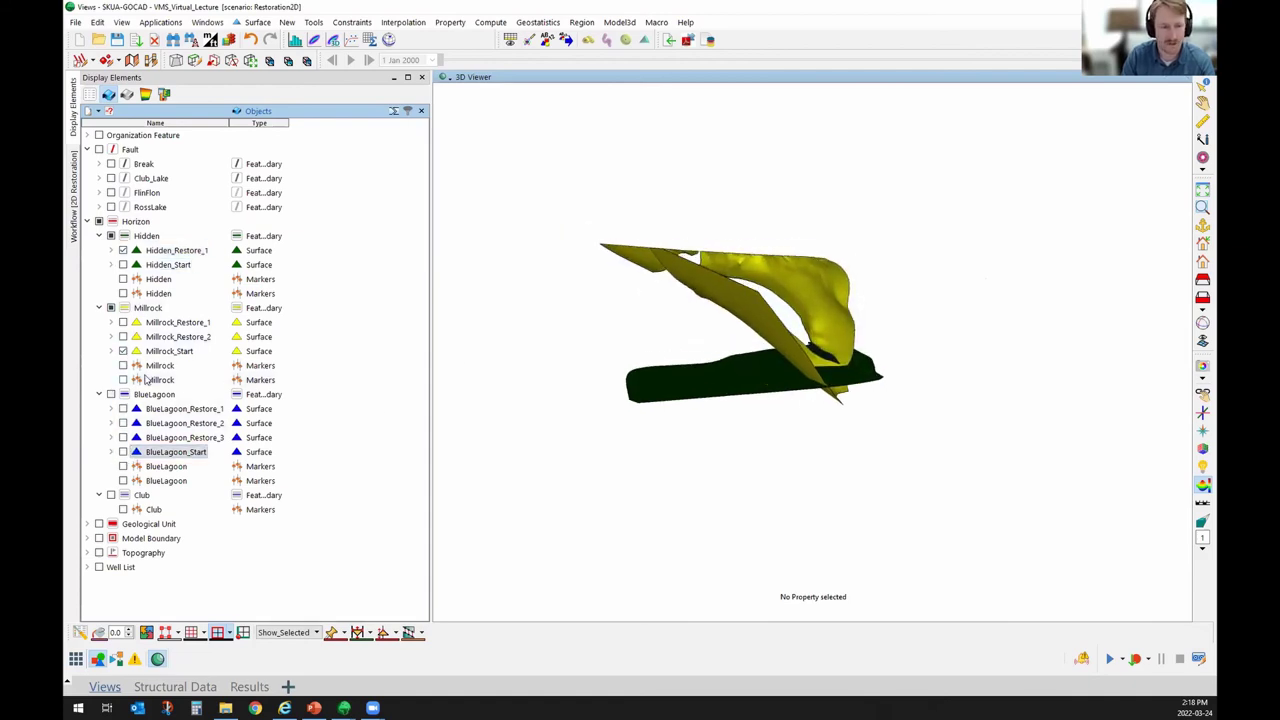
click(123, 351)
drag(554, 337, 838, 311)
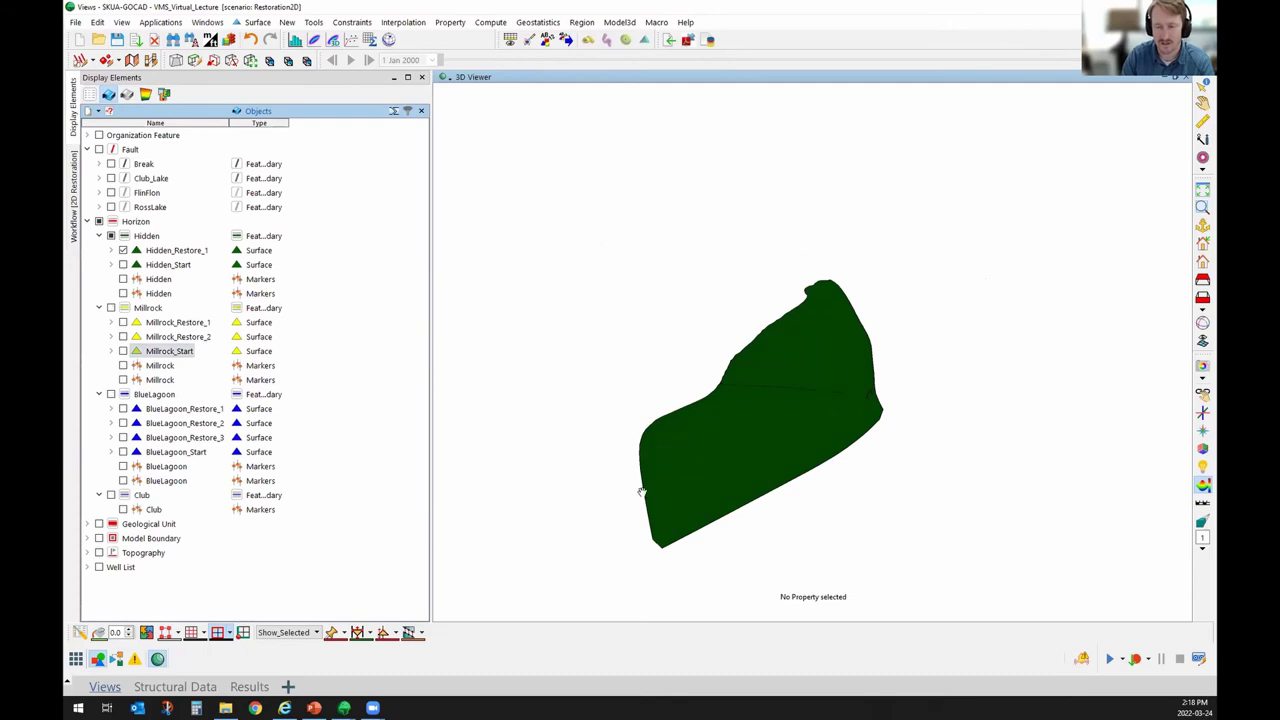
drag(618, 517, 794, 413)
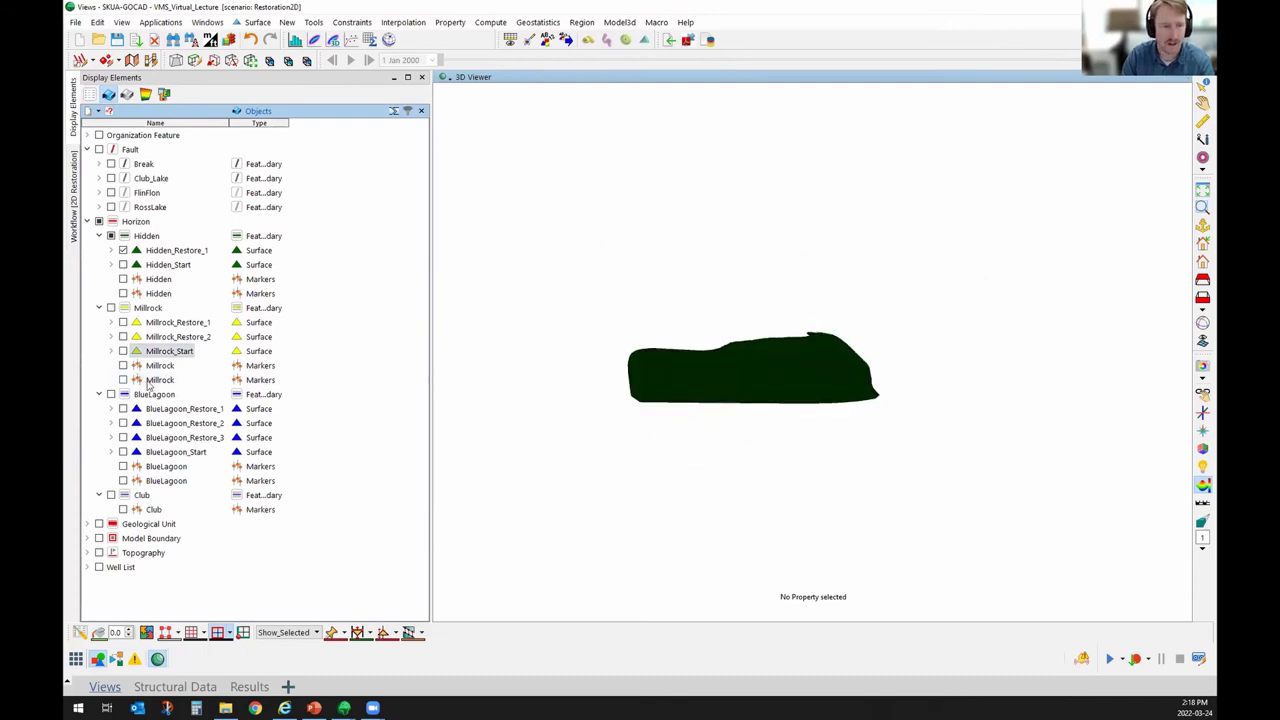
drag(674, 297, 595, 330)
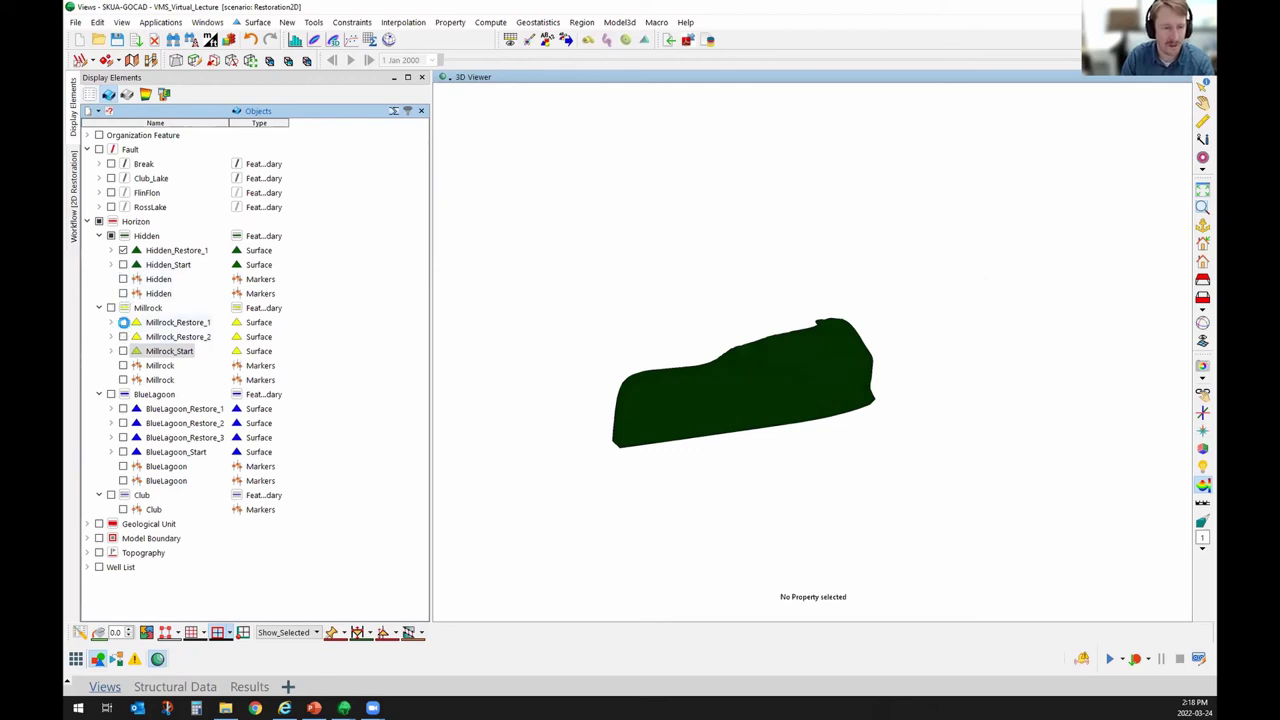
Add the Millrock_Restore_1 and BlueLagoon_Restore_1 surfaces to the view and compare them with Hidden_Restore_1.
click(123, 322)
mouse_move(879, 401)
mouse_down()
mouse_move(891, 331)
mouse_move(809, 343)
mouse_move(1009, 403)
mouse_move(890, 403)
mouse_up()
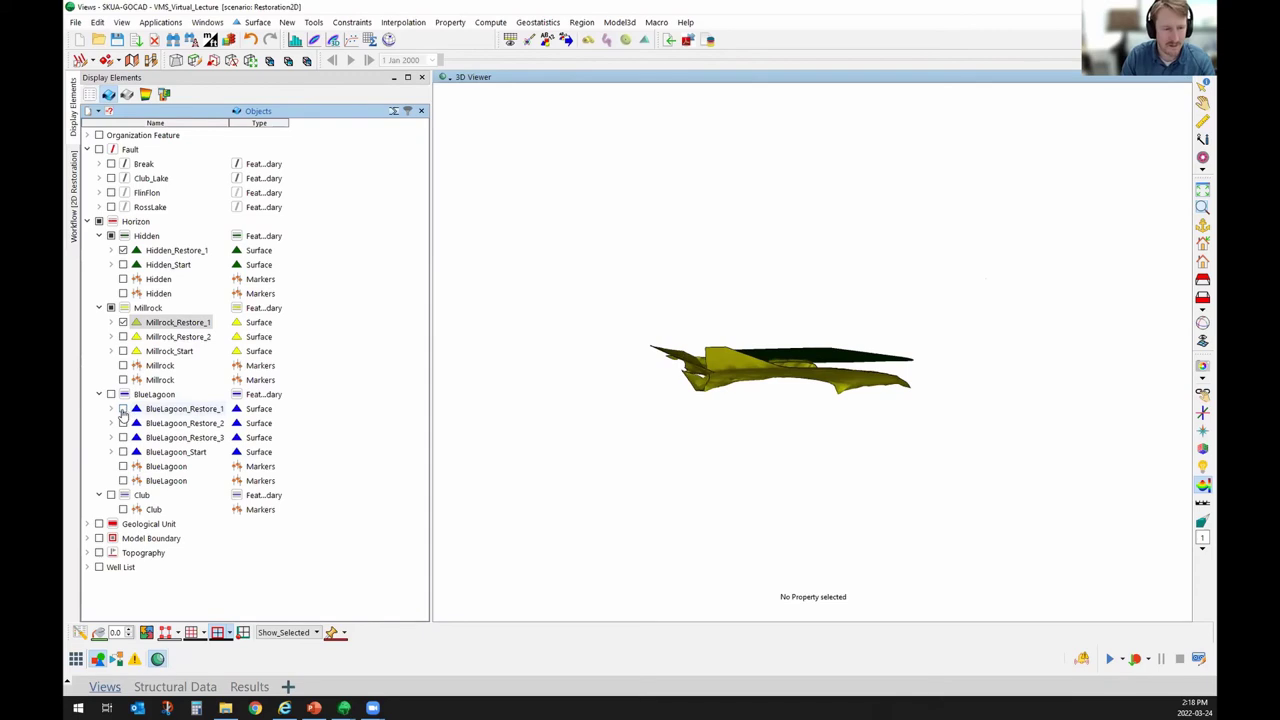
click(123, 409)
drag(1006, 428, 948, 364)
drag(626, 504, 920, 437)
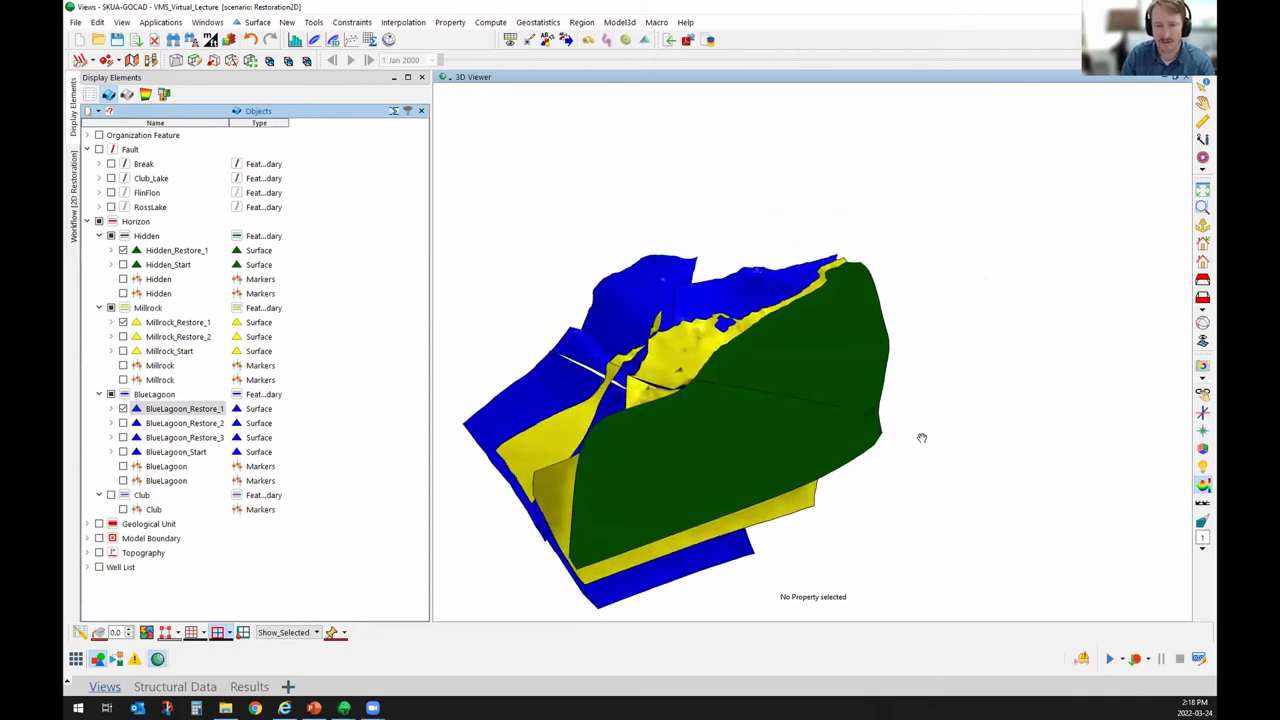
Hide Hidden_Restore_1 and show Millrock_Restore_2 in place of Millrock_Restore_1.
click(123, 250)
drag(818, 470, 496, 282)
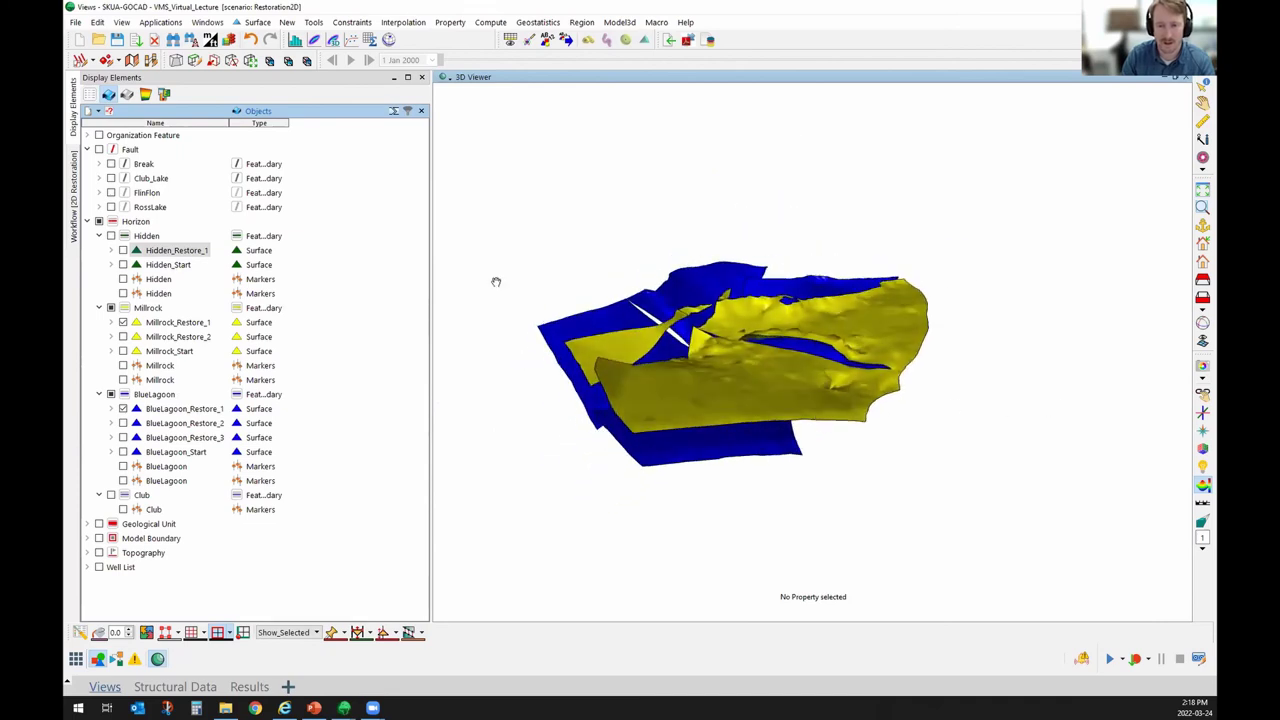
click(122, 322)
click(122, 336)
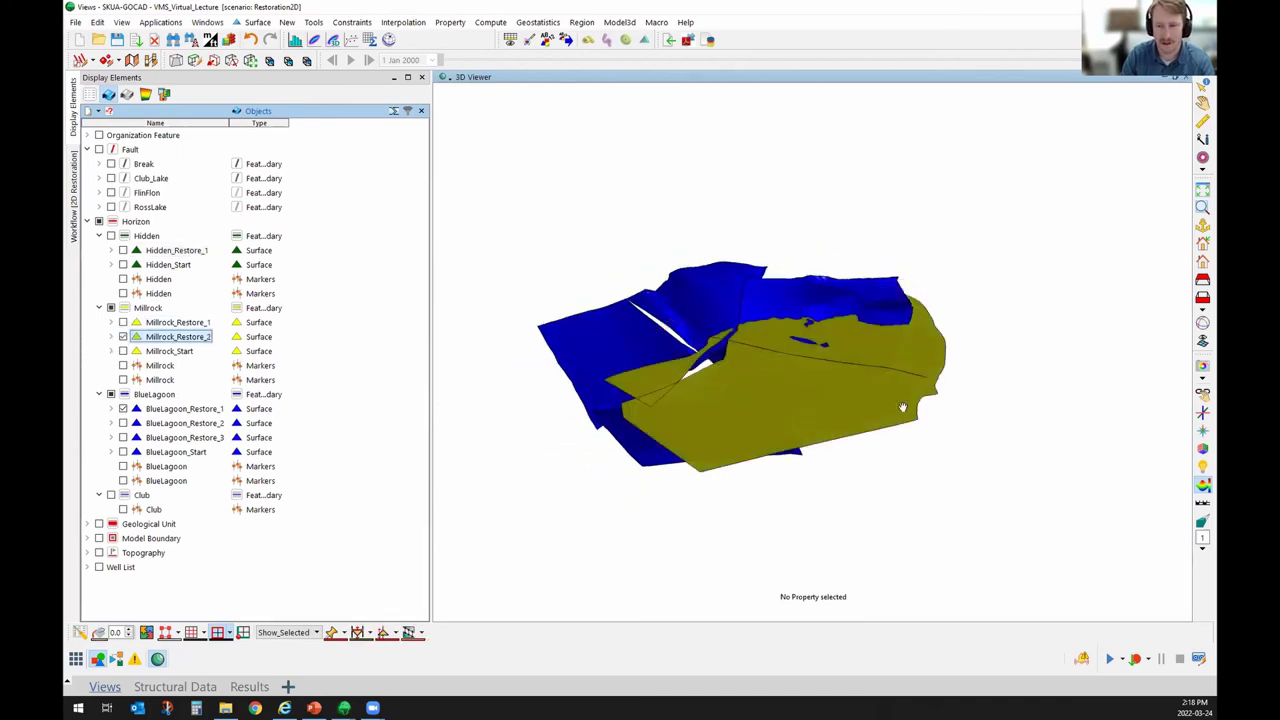
drag(902, 407, 769, 376)
Show BlueLagoon_Restore_2 in place of BlueLagoon_Restore_1 beneath the restored Millrock surface.
click(122, 408)
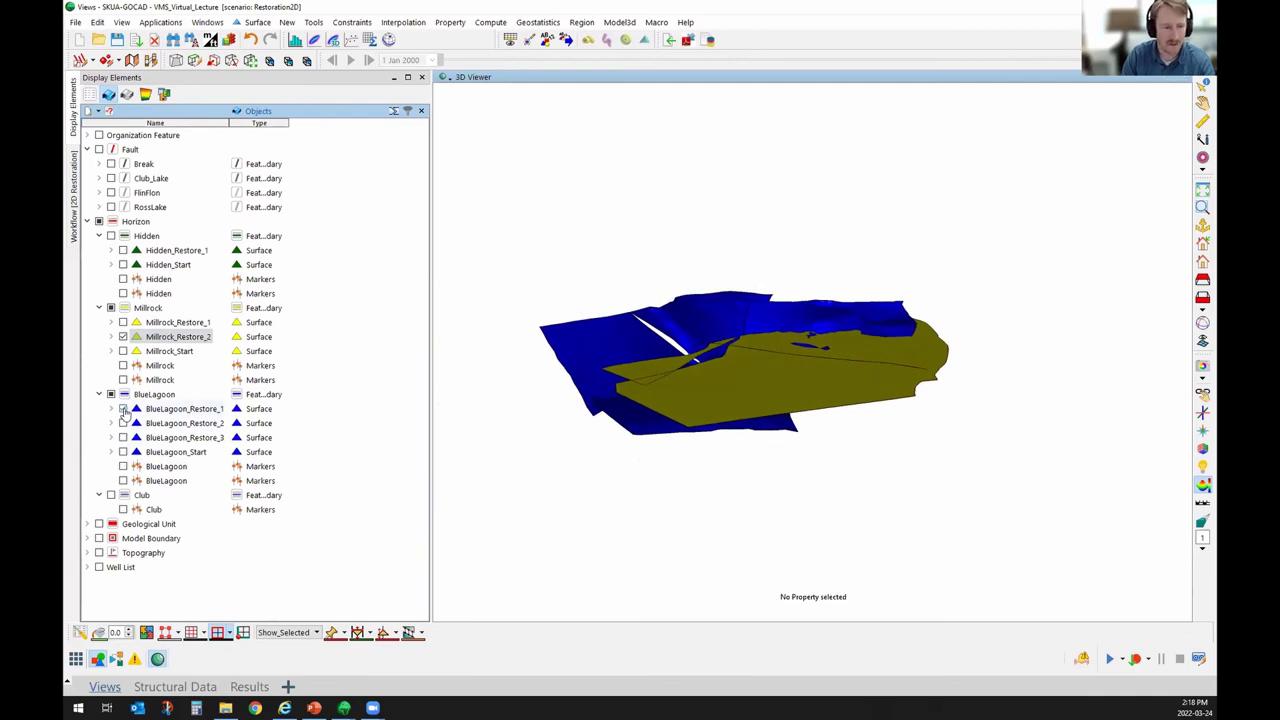
click(122, 423)
drag(757, 324, 760, 417)
Hide Millrock_Restore_2, inspect the remaining BlueLagoon_Restore_2 surface, and hide it too.
click(835, 343)
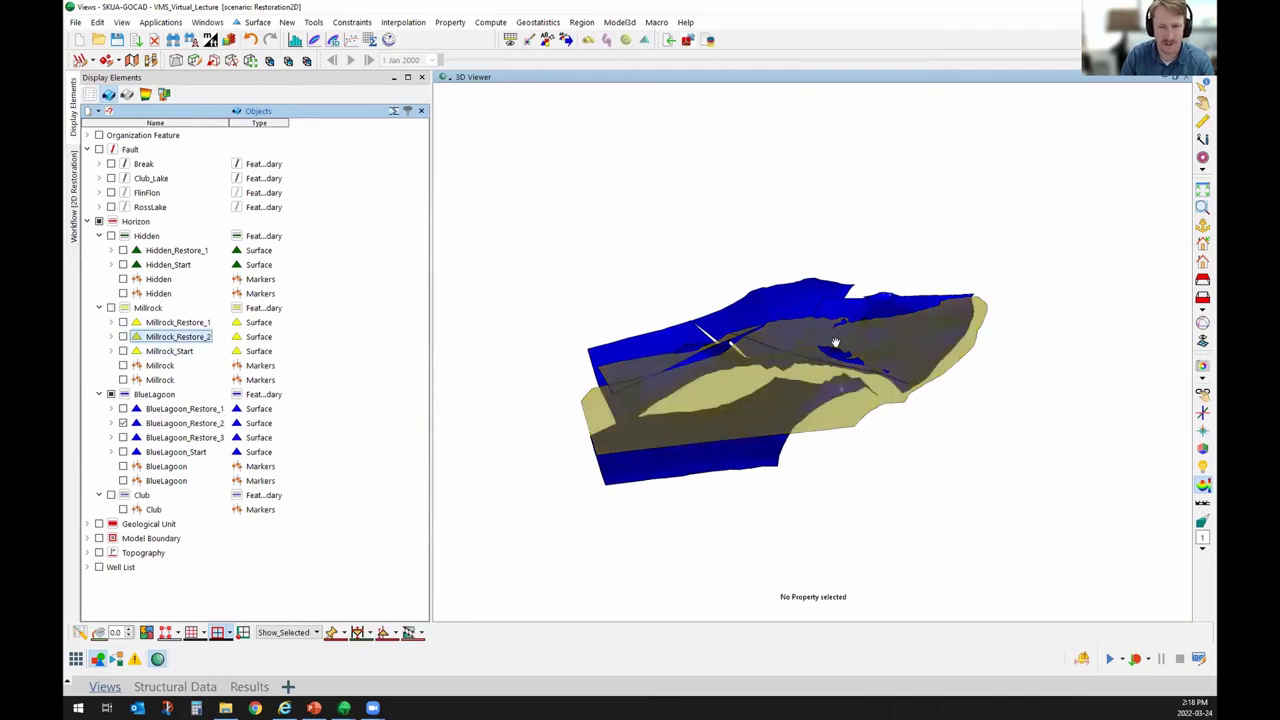
drag(835, 343, 899, 432)
drag(910, 484, 870, 420)
click(122, 423)
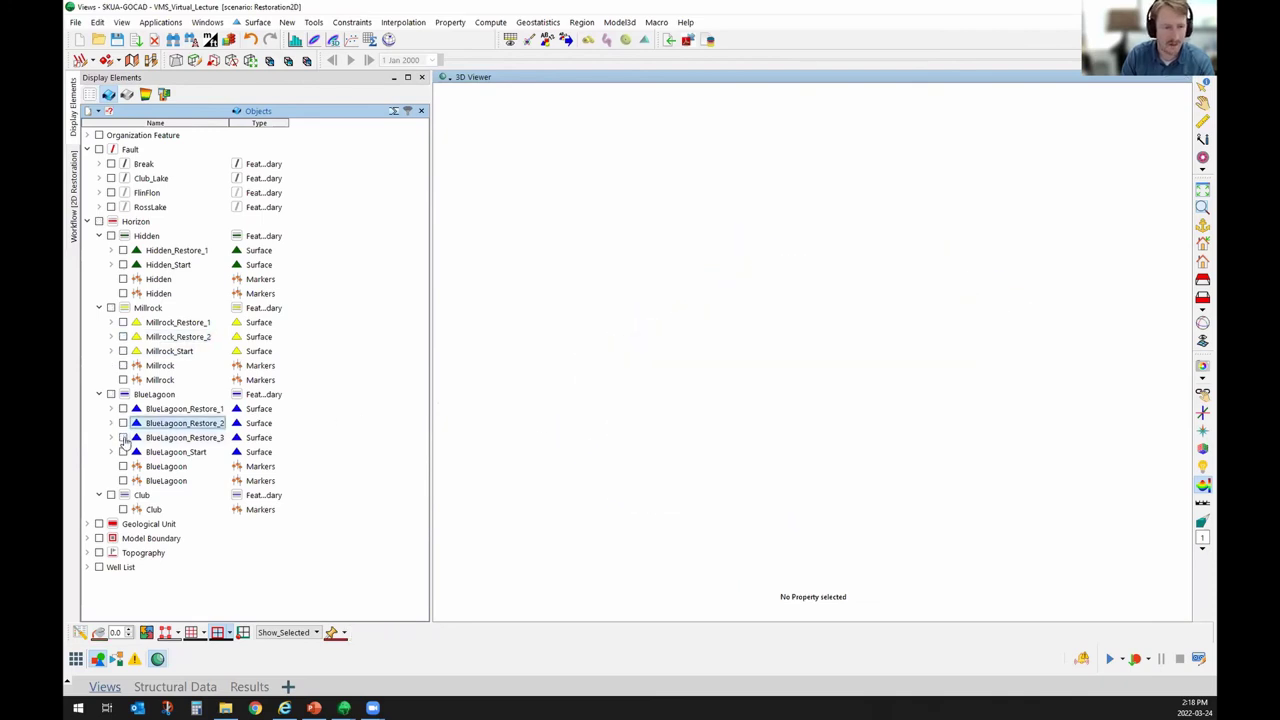
Show BlueLagoon_Restore_3 together with Millrock_Restore_2 and Hidden_Restore_1, and view the stacked surfaces obliquely.
click(122, 437)
drag(792, 381, 886, 471)
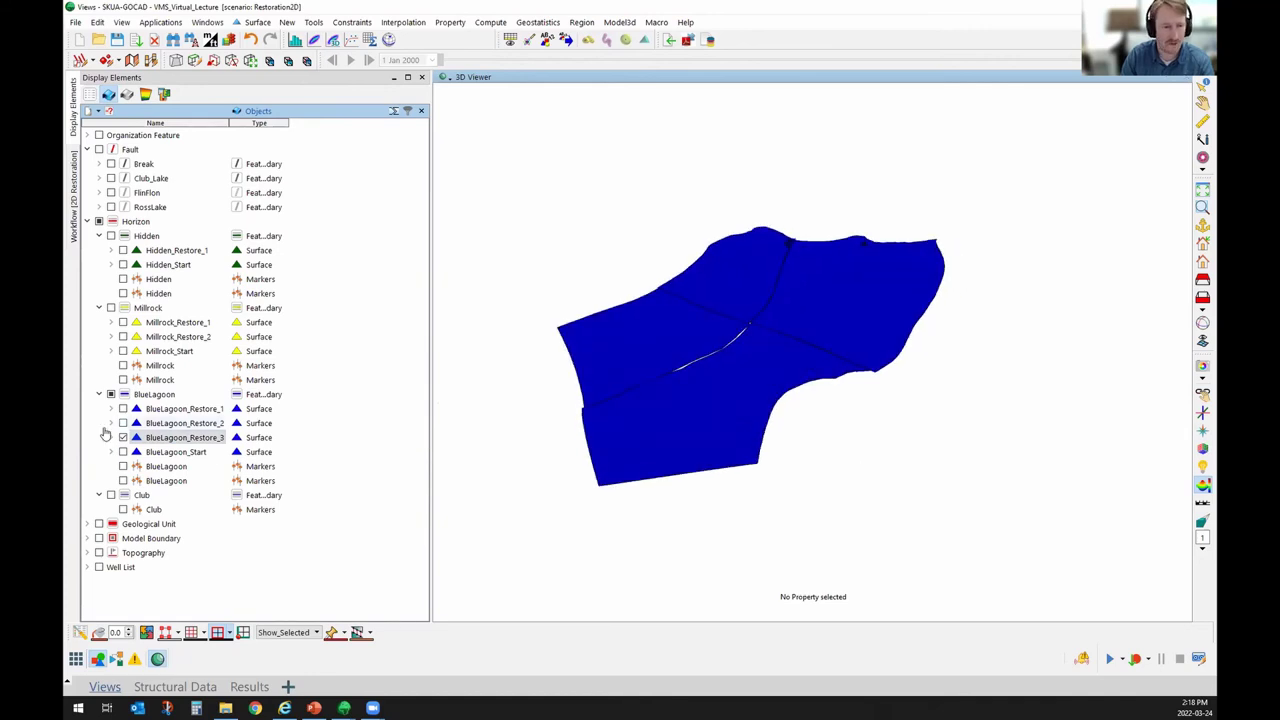
click(122, 336)
click(122, 250)
mouse_move(914, 443)
mouse_down()
mouse_move(1014, 297)
mouse_move(737, 337)
mouse_move(817, 306)
mouse_move(826, 357)
mouse_move(915, 355)
mouse_move(786, 366)
mouse_move(1049, 417)
mouse_move(918, 438)
mouse_up()
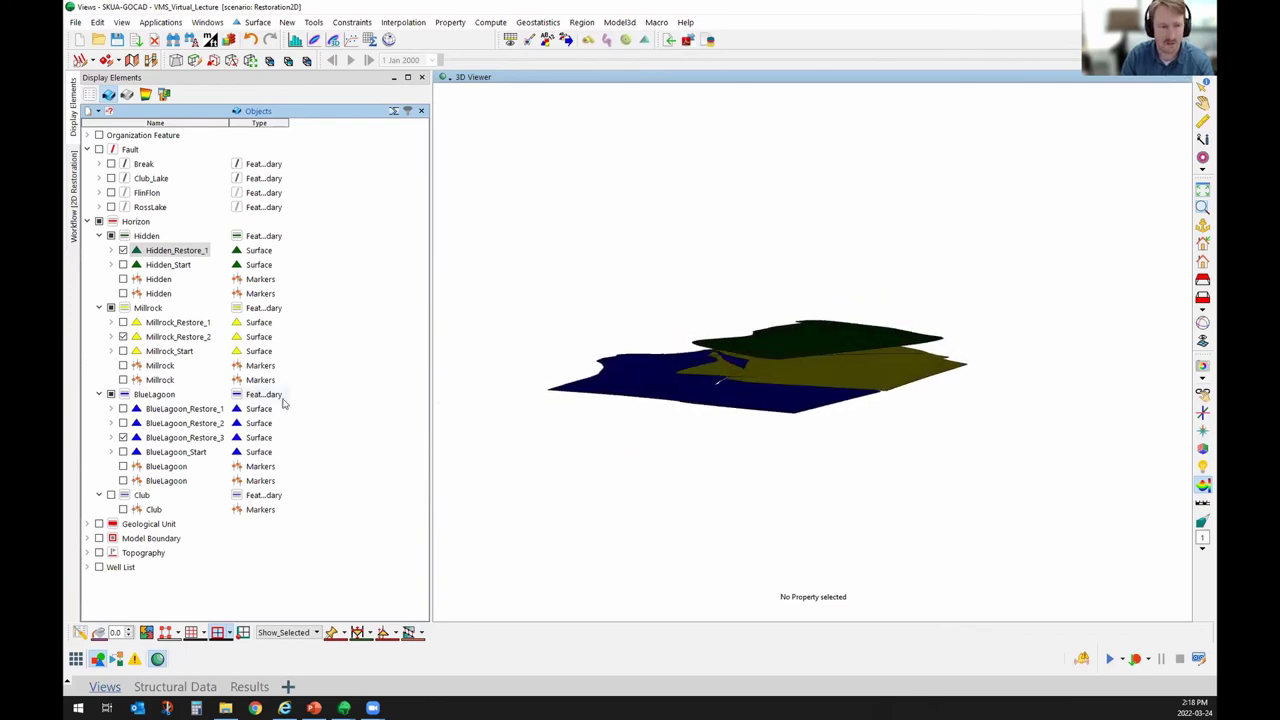
Hide Hidden_Restore_1 and BlueLagoon_Restore_3, and show Millrock_Restore_1 in place of Millrock_Restore_2.
click(122, 250)
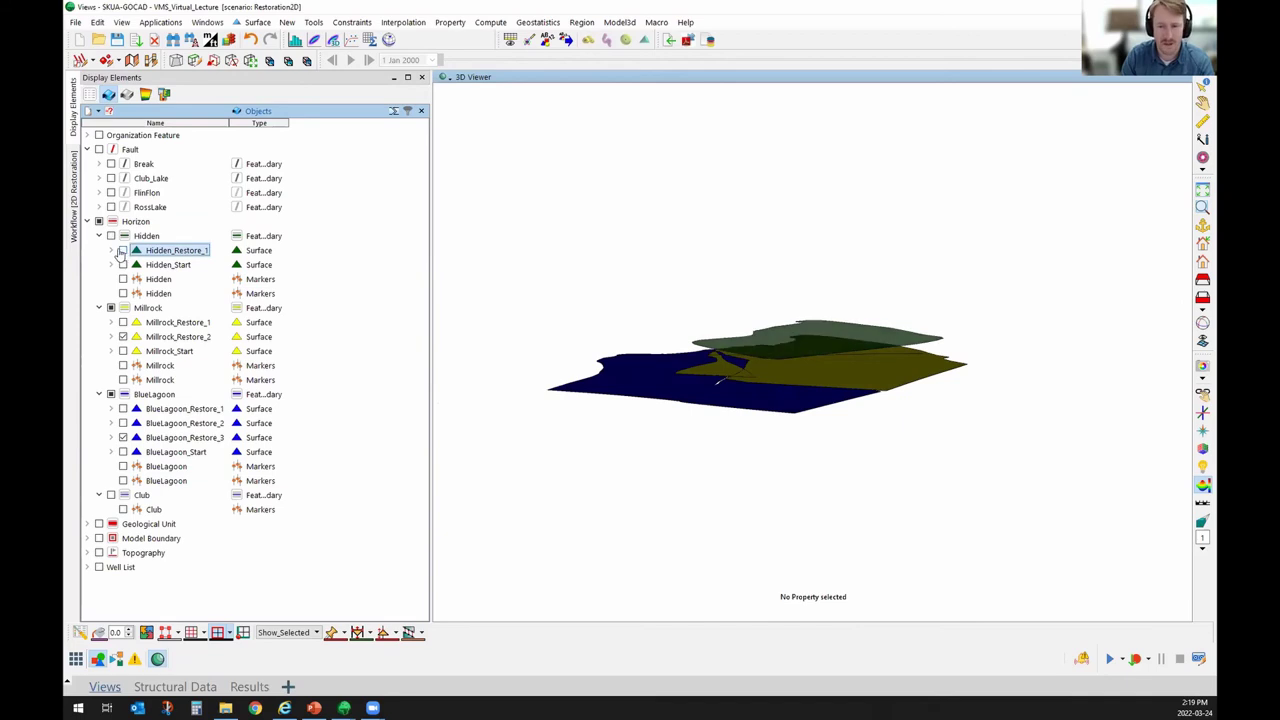
click(122, 337)
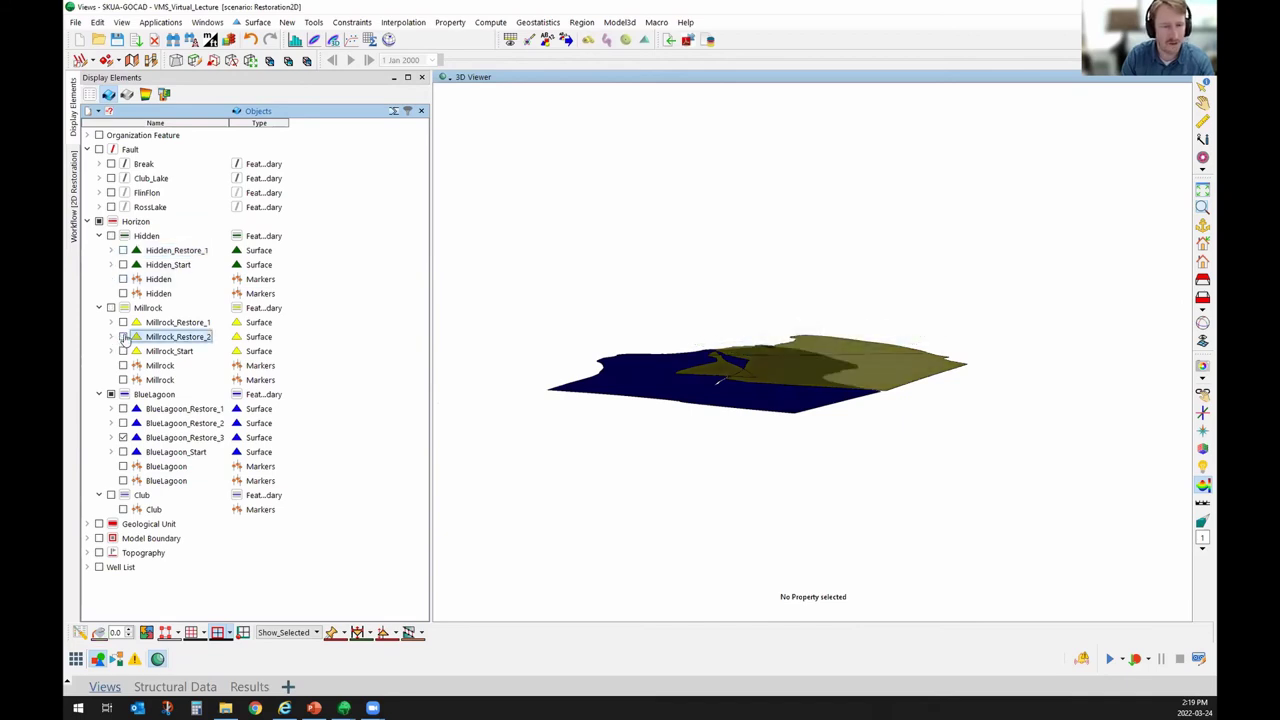
click(122, 437)
click(122, 337)
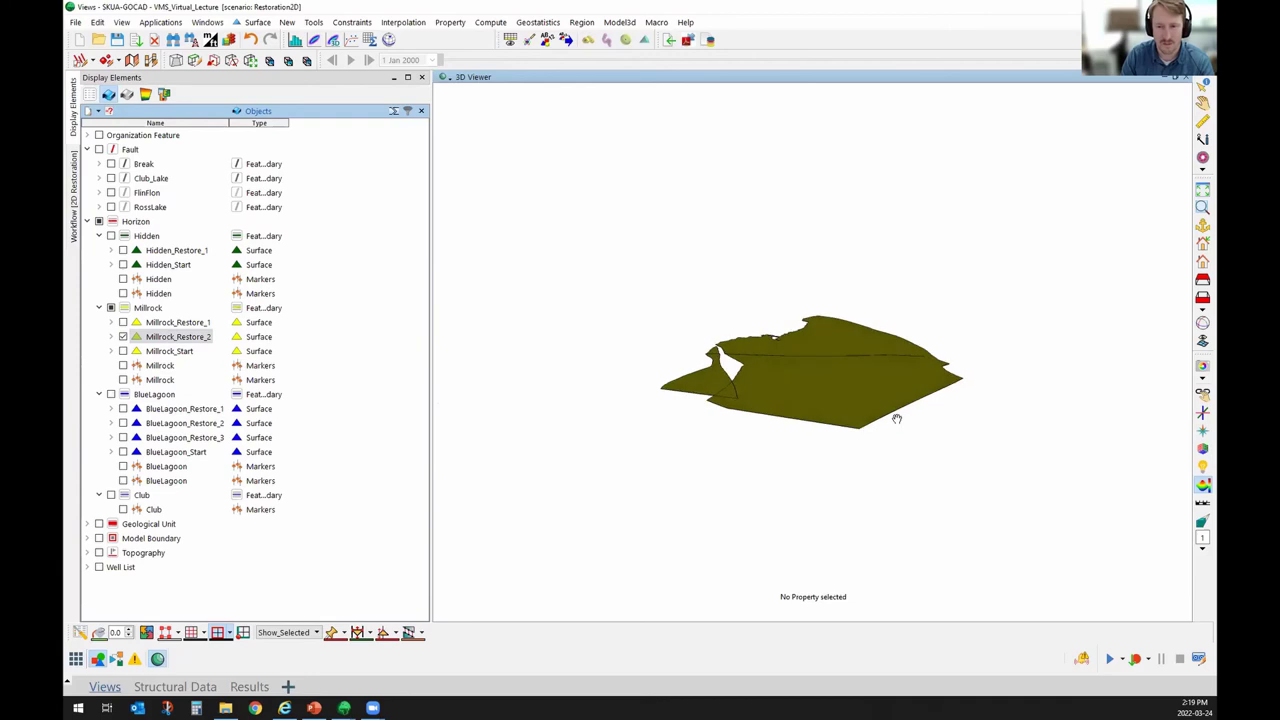
click(122, 322)
click(122, 337)
drag(880, 560, 790, 455)
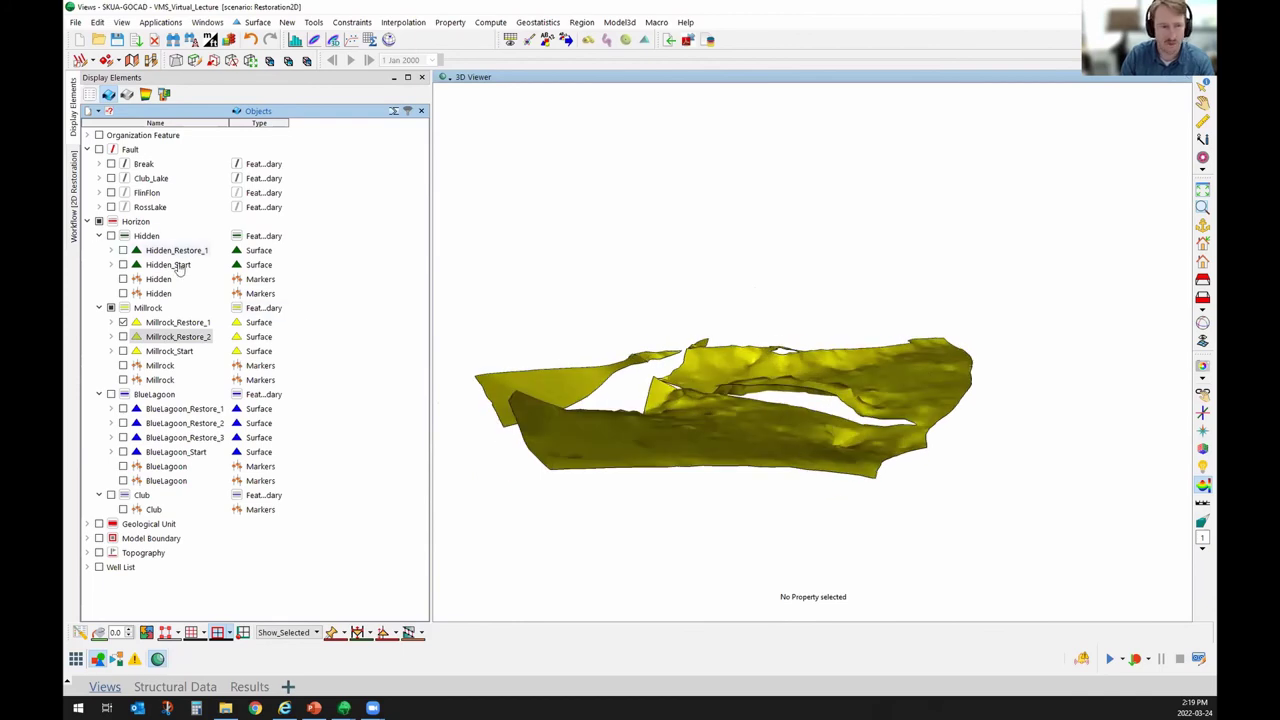
Show Hidden_Restore_1 over Millrock_Restore_1 and compare the two surfaces from several angles.
click(122, 250)
click(122, 250)
click(122, 250)
drag(806, 409, 773, 355)
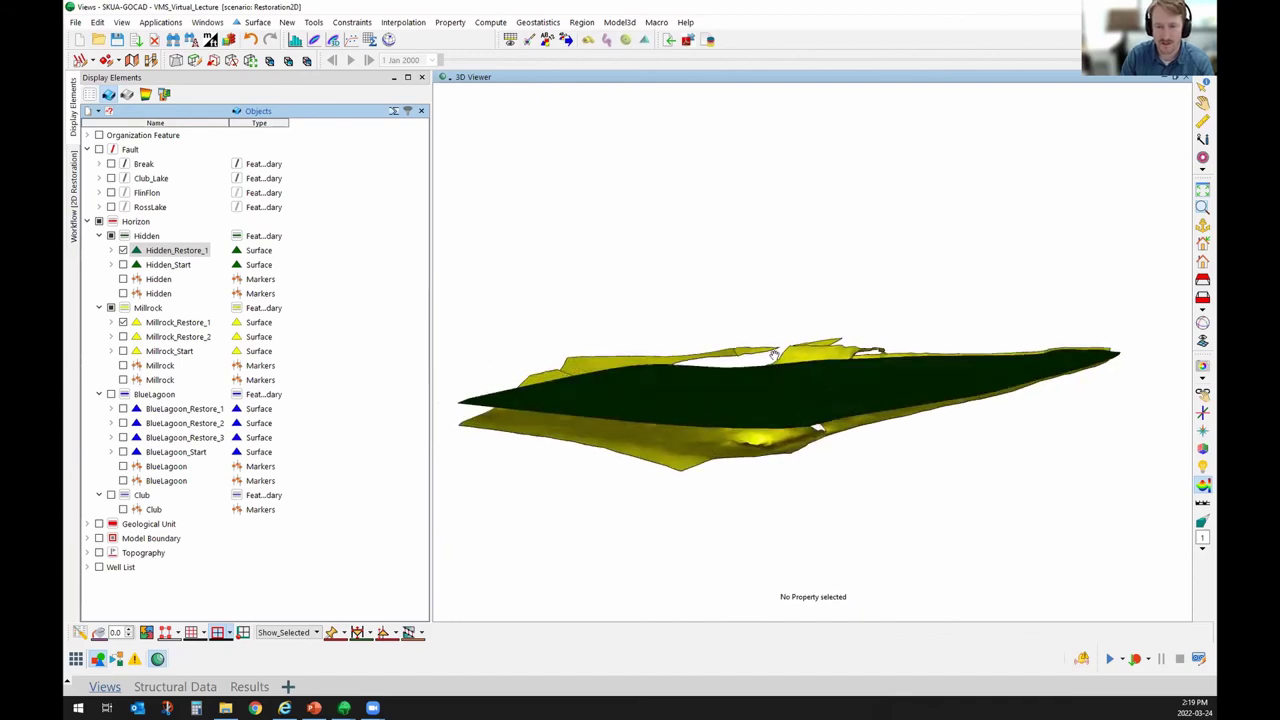
drag(745, 463, 984, 275)
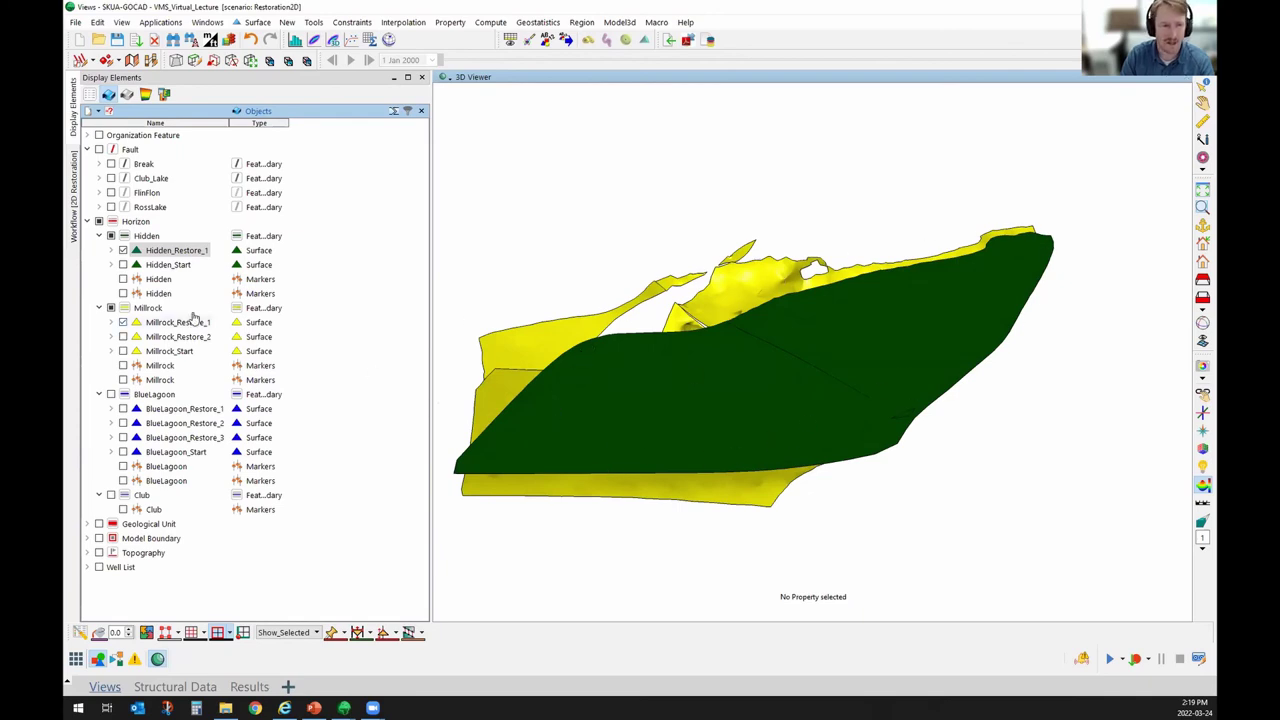
click(130, 252)
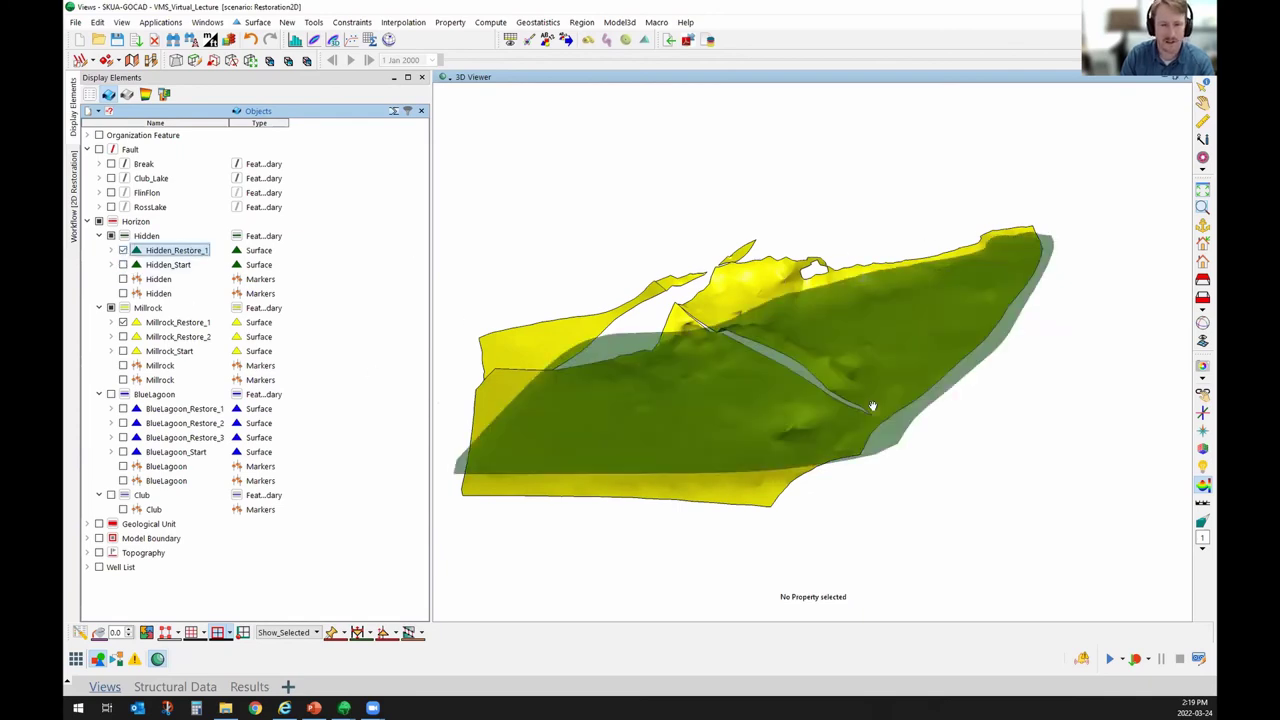
drag(872, 407, 622, 345)
drag(546, 376, 875, 385)
Hide Hidden_Restore_1 and examine the relief of Millrock_Restore_1 on its own.
click(112, 250)
click(123, 250)
drag(540, 408, 591, 295)
drag(853, 356, 722, 286)
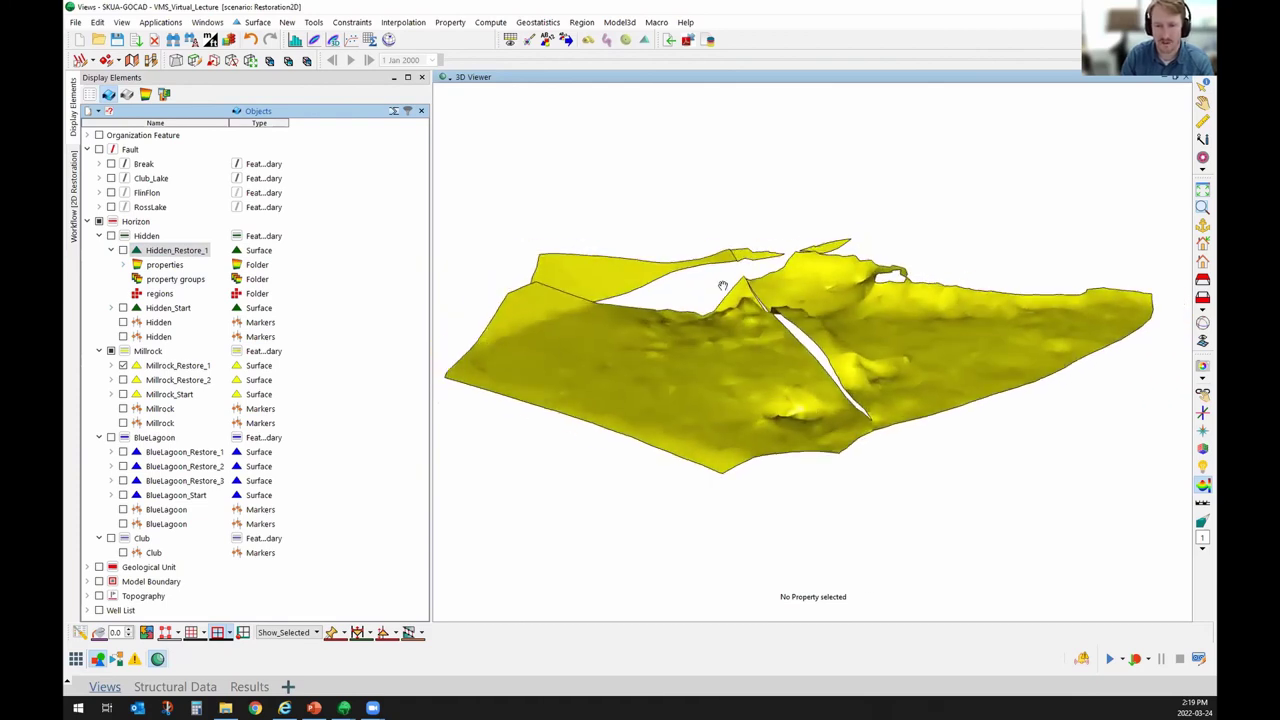
drag(600, 370, 707, 358)
Colour Millrock_Restore_1 by its Restoration2D_thickness property and inspect the thickness pattern across the fault blocks.
click(111, 366)
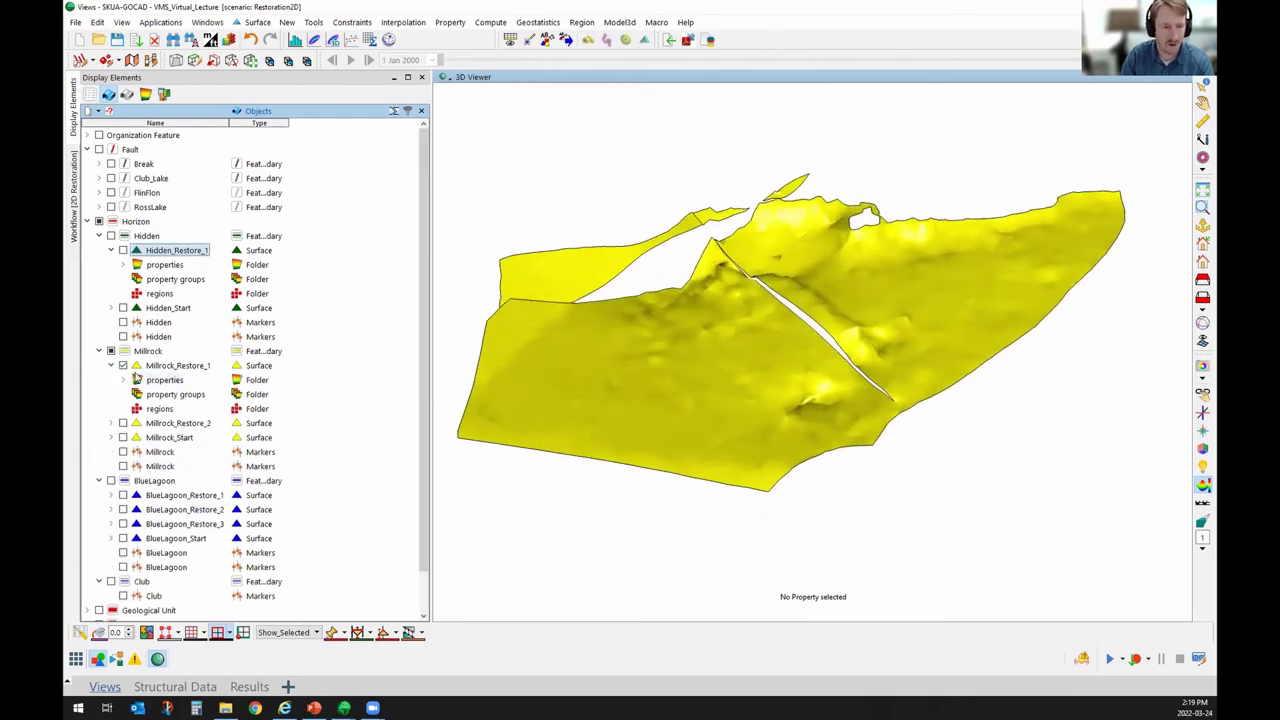
click(123, 380)
scroll(172, 418, down, 1)
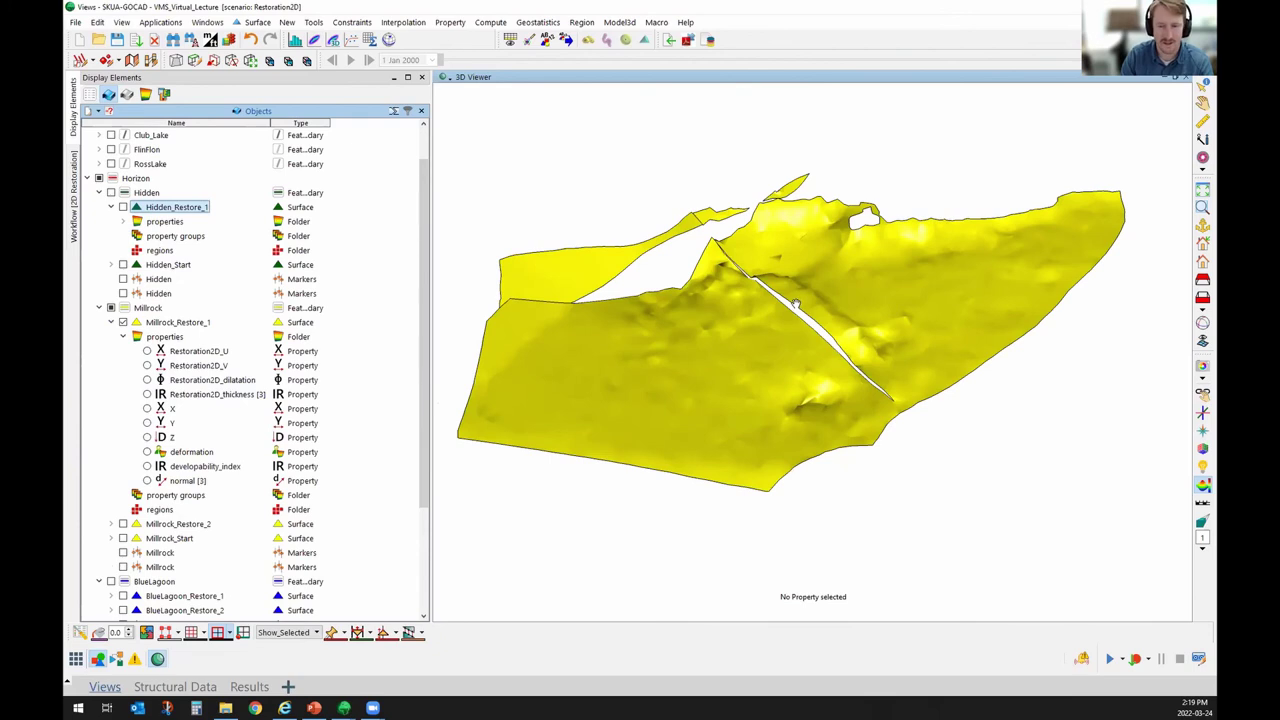
drag(425, 290, 425, 303)
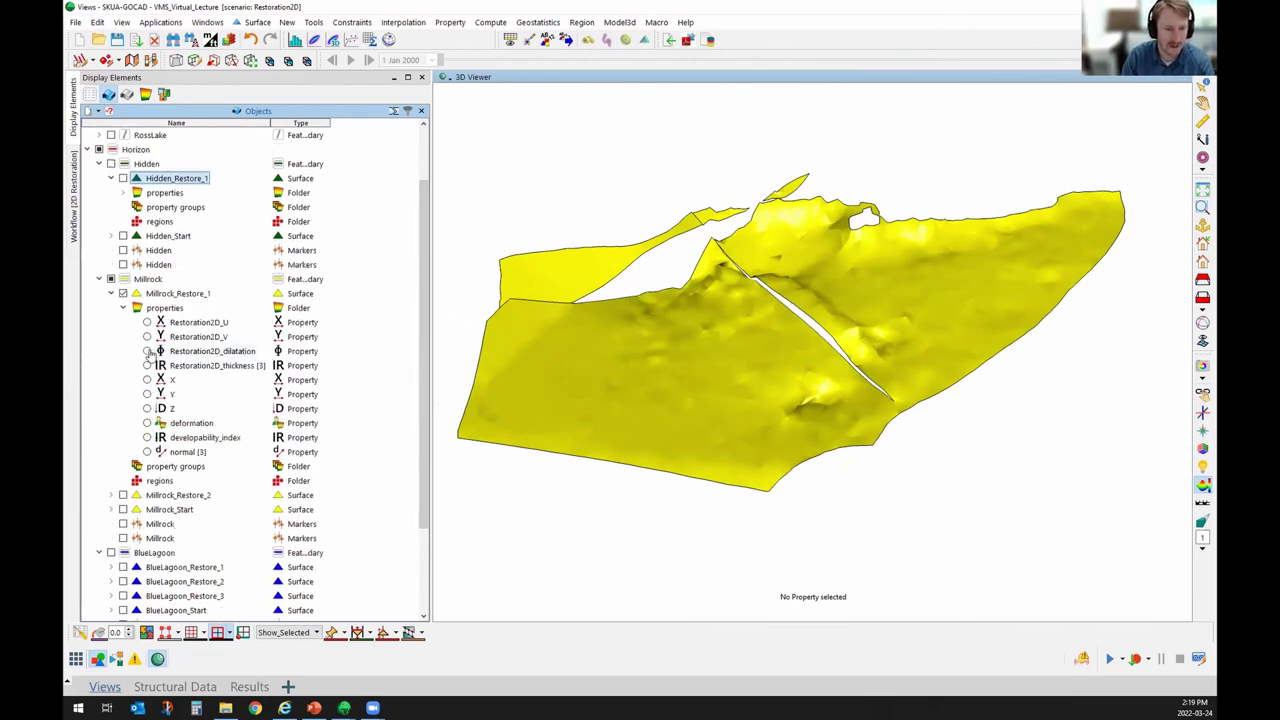
click(146, 365)
drag(910, 312, 953, 366)
drag(900, 400, 890, 294)
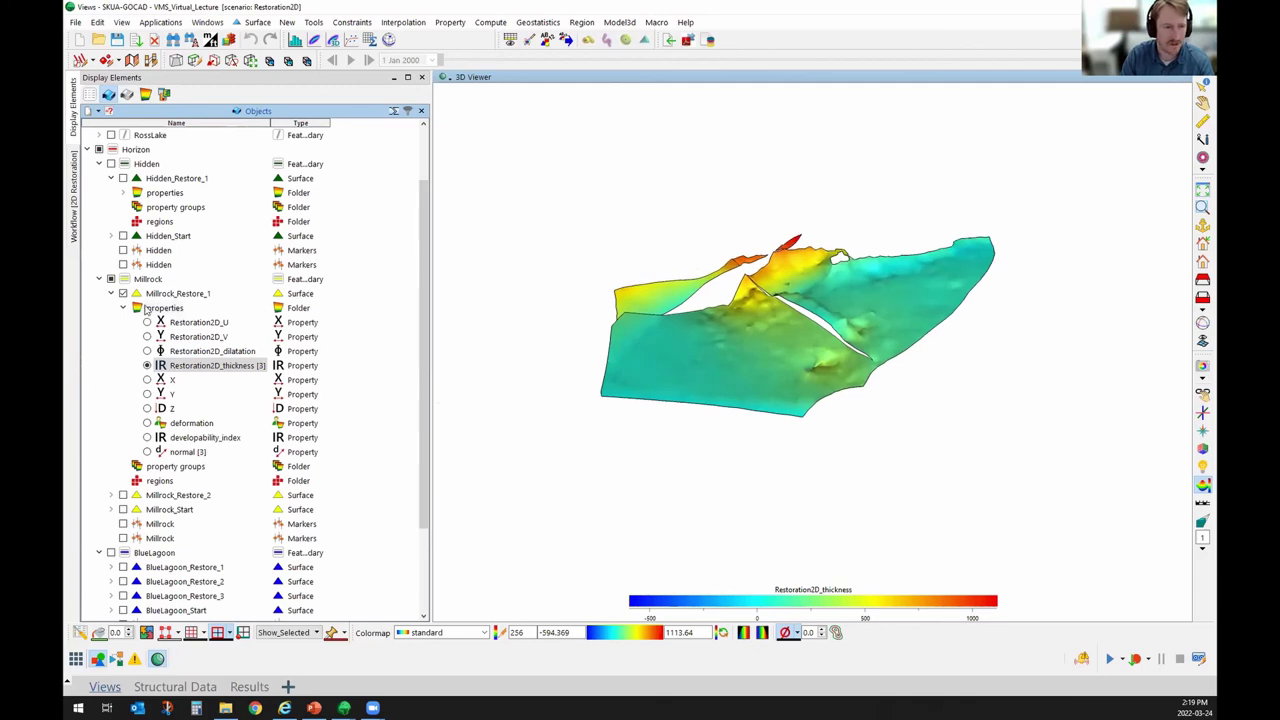
Collapse the Hidden_Restore_1 and Millrock_Restore_1 details and show BlueLagoon_Restore_2 in place of Millrock_Restore_1.
click(111, 178)
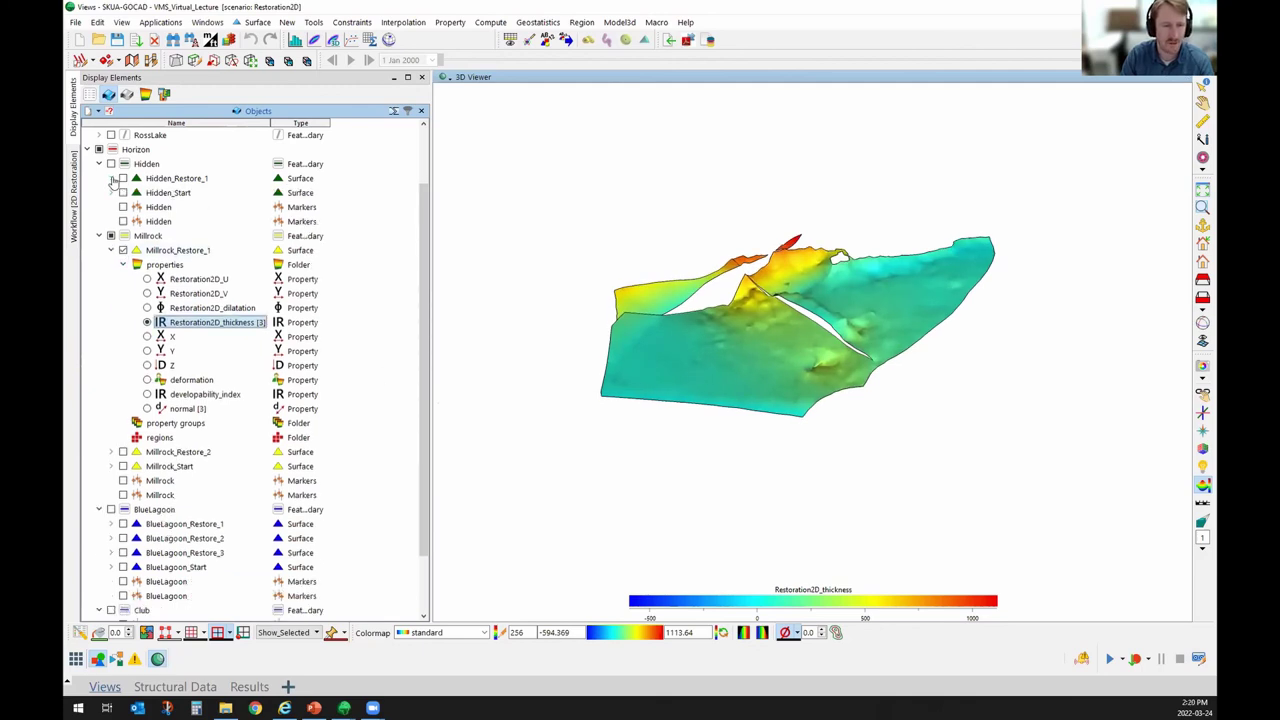
click(122, 265)
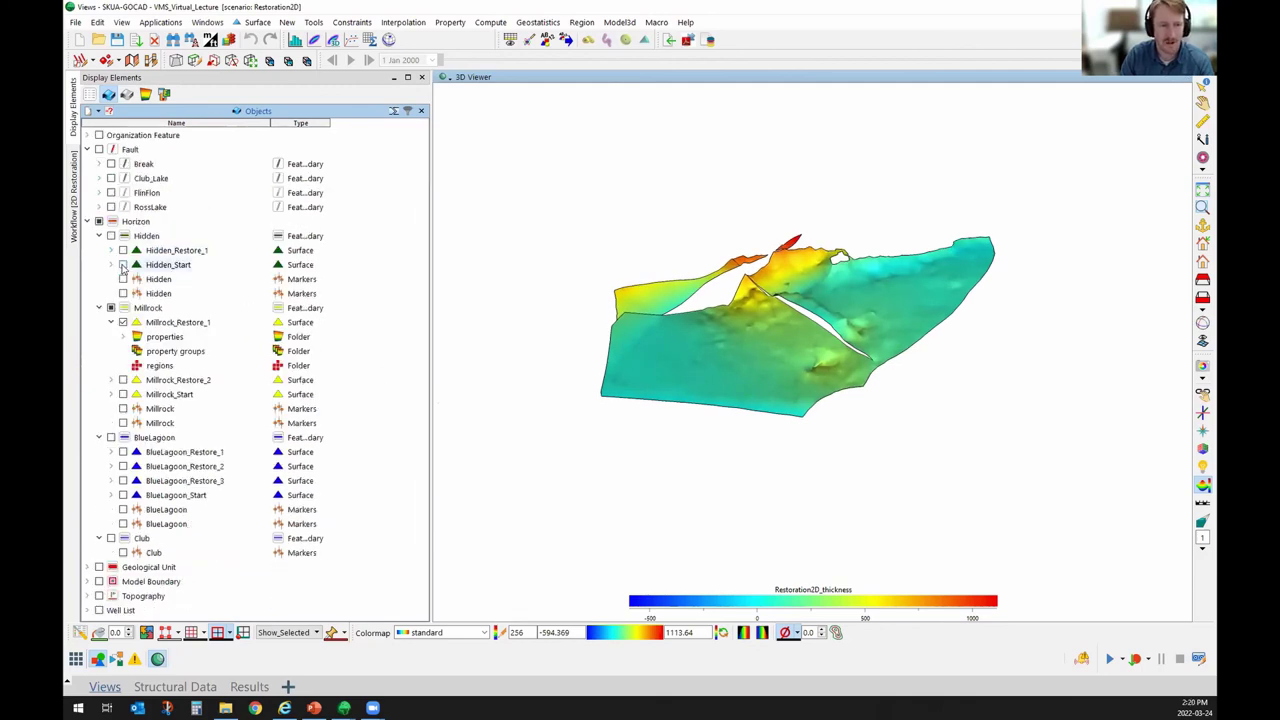
click(111, 322)
click(123, 322)
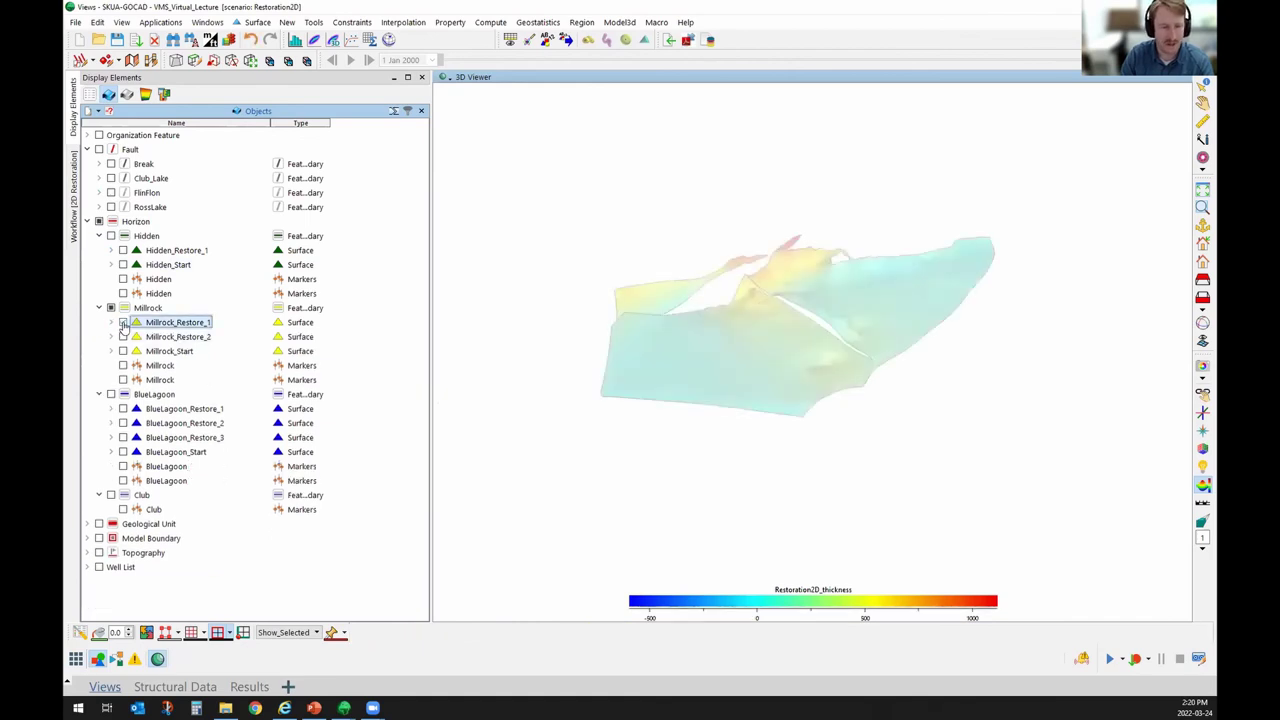
click(123, 423)
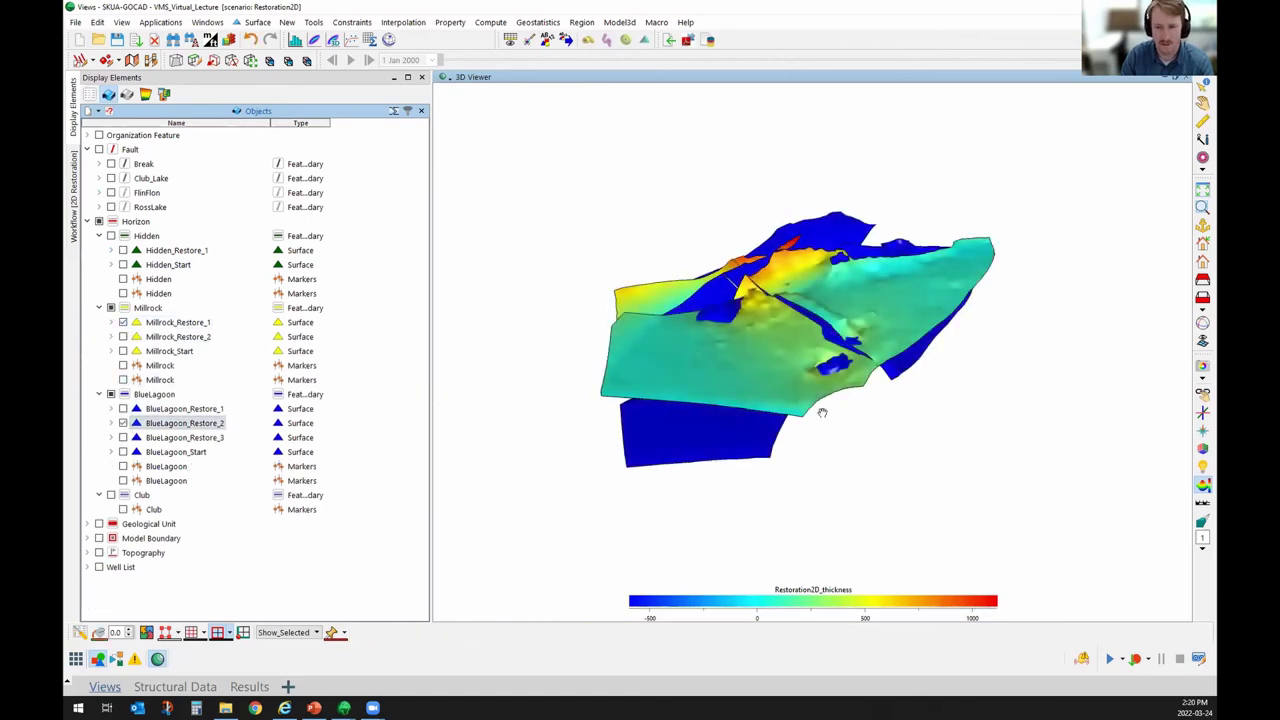
click(123, 322)
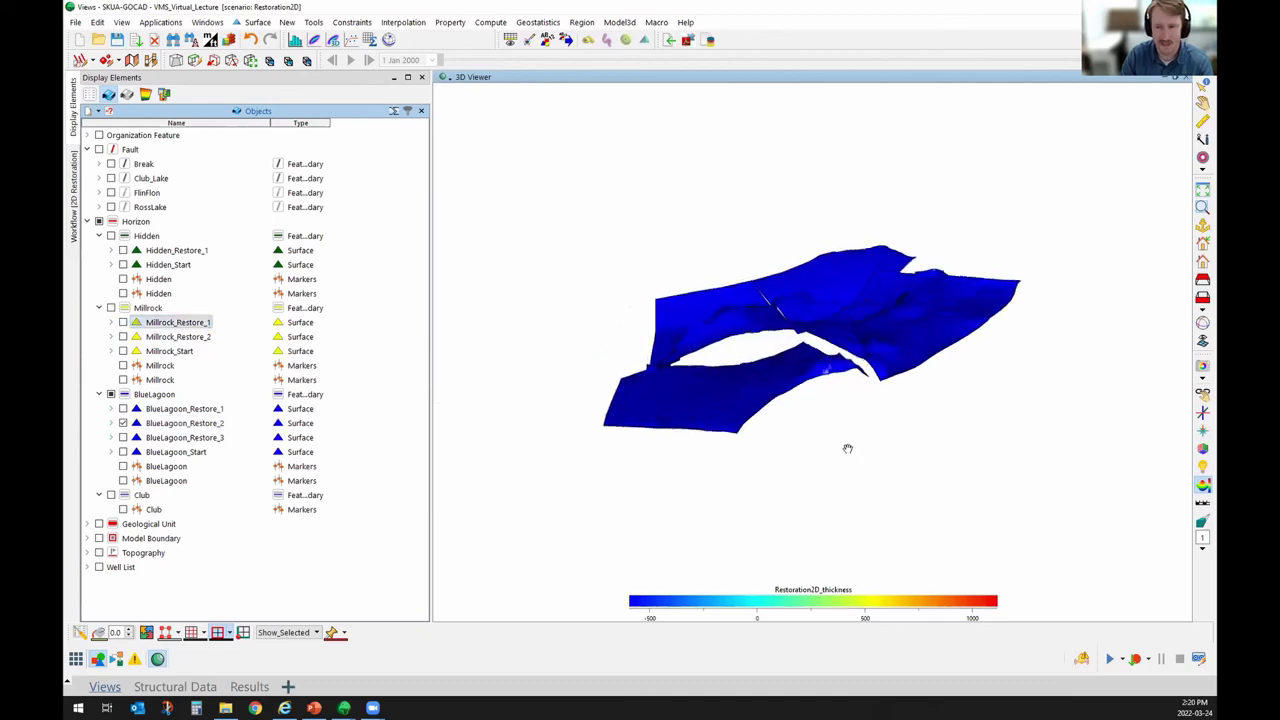
Colour BlueLagoon_Restore_2 by its Restoration2D_thickness property and examine the thickness variation between fault blocks.
click(111, 423)
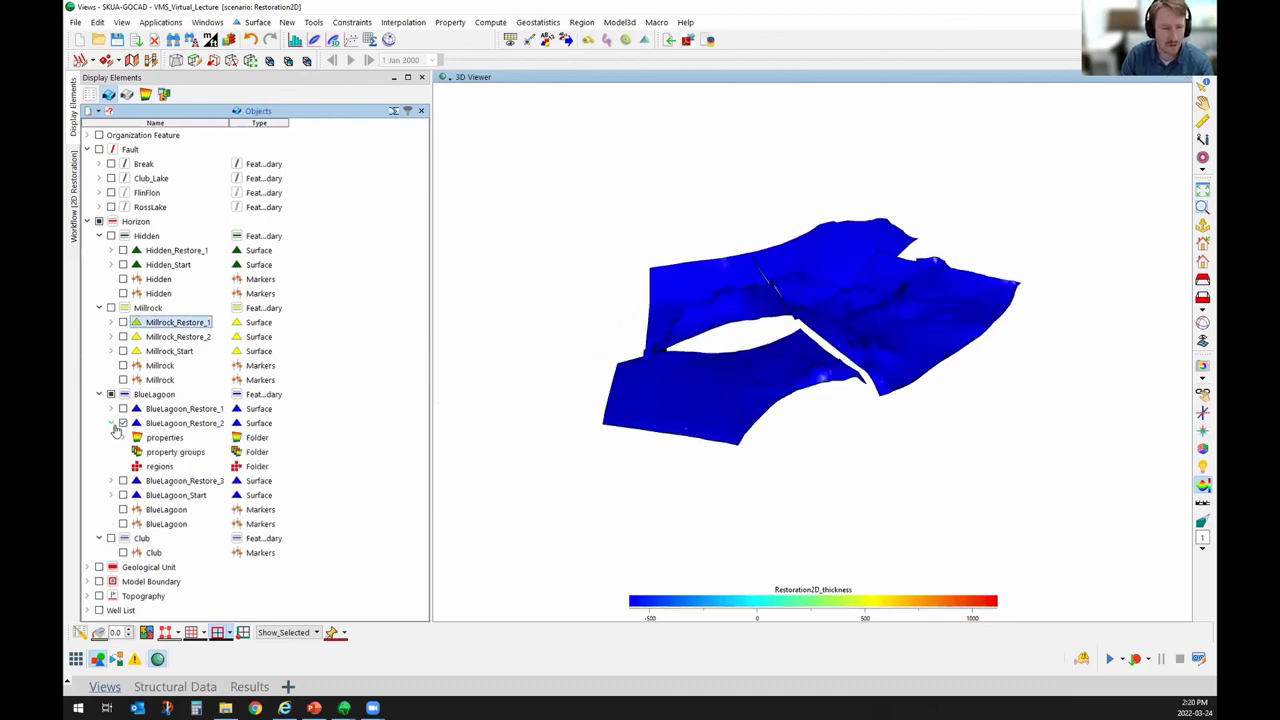
click(123, 437)
click(147, 495)
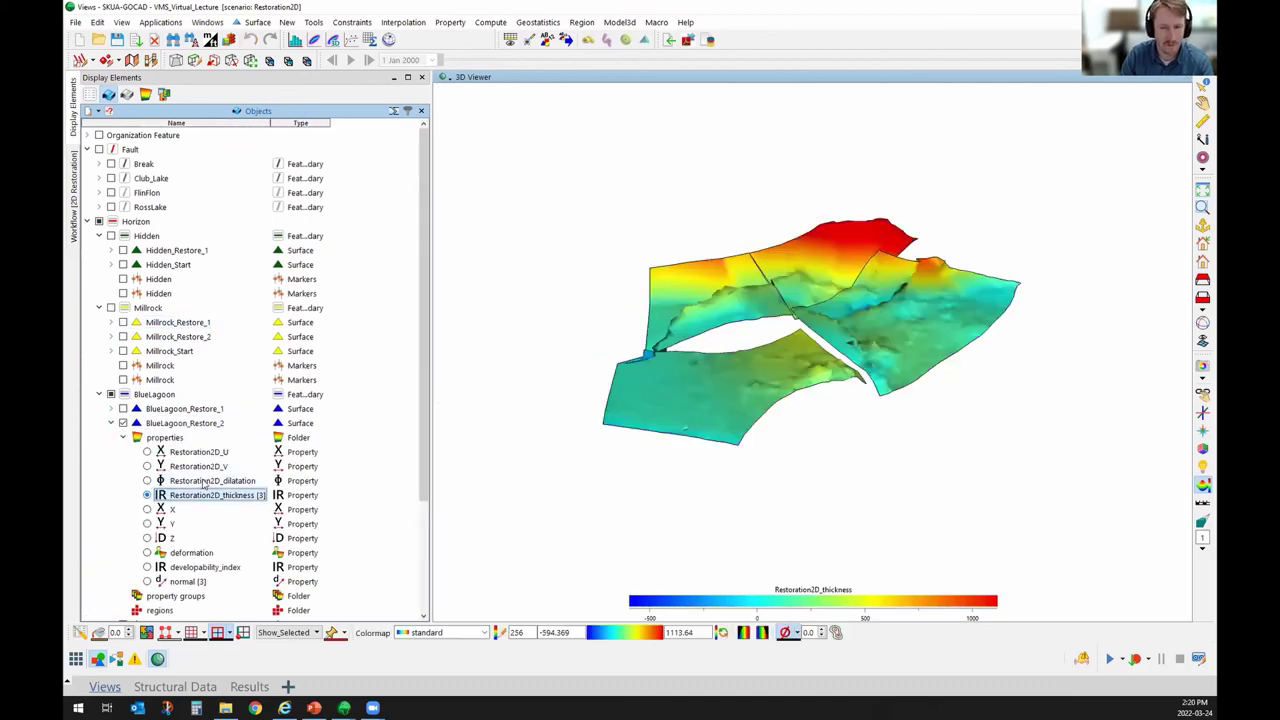
drag(1003, 470, 760, 262)
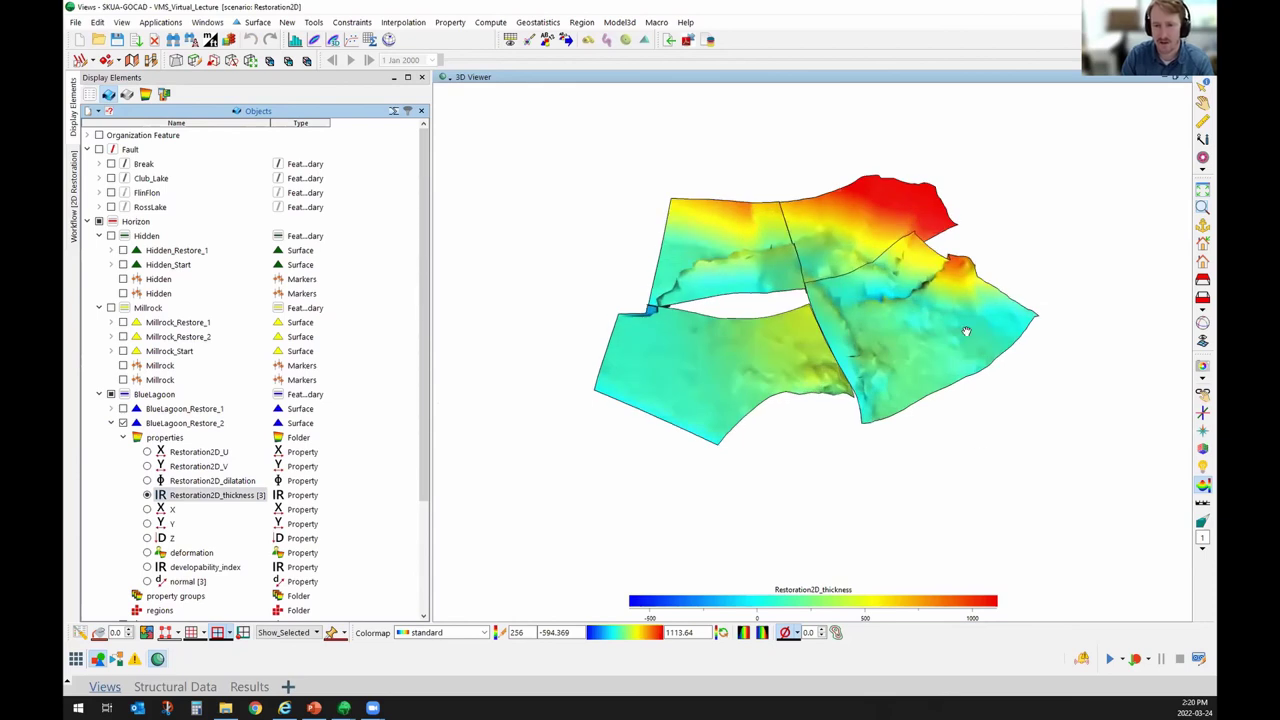
drag(784, 330, 858, 322)
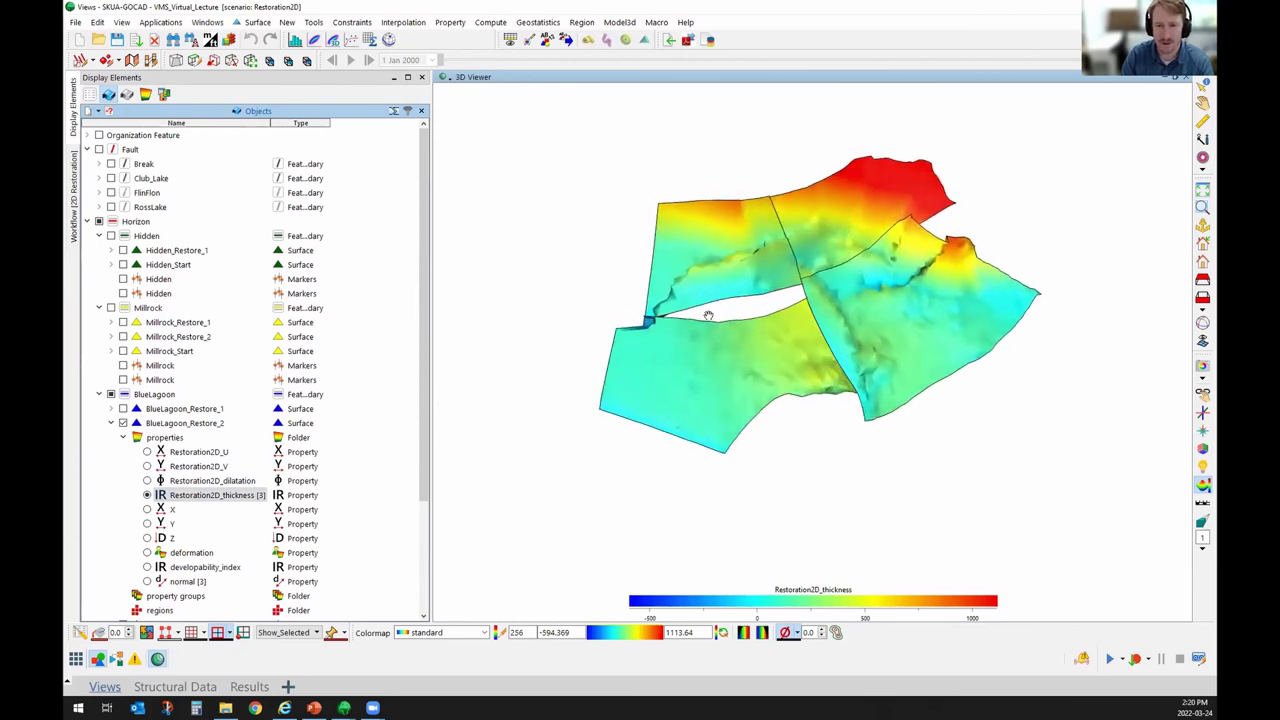
drag(976, 375, 868, 354)
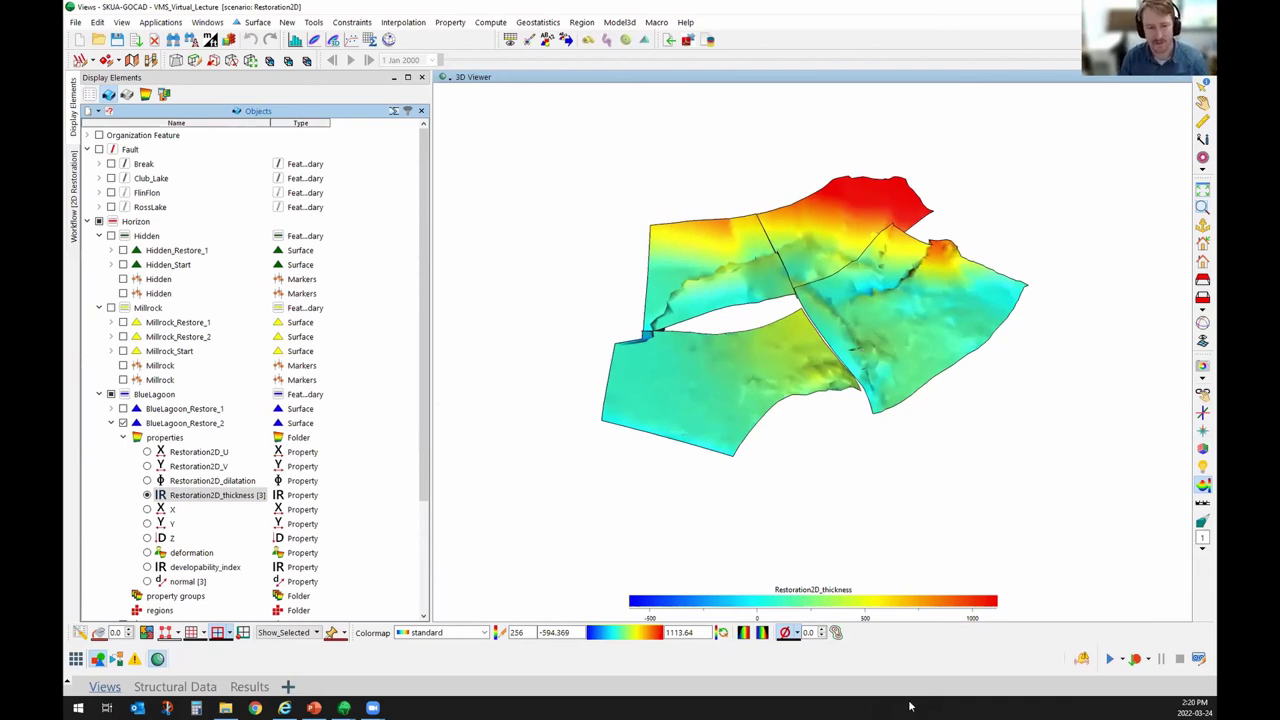
Collapse the BlueLagoon_Restore_2 property details and examine its thickness colours from oblique and overhead views.
click(123, 437)
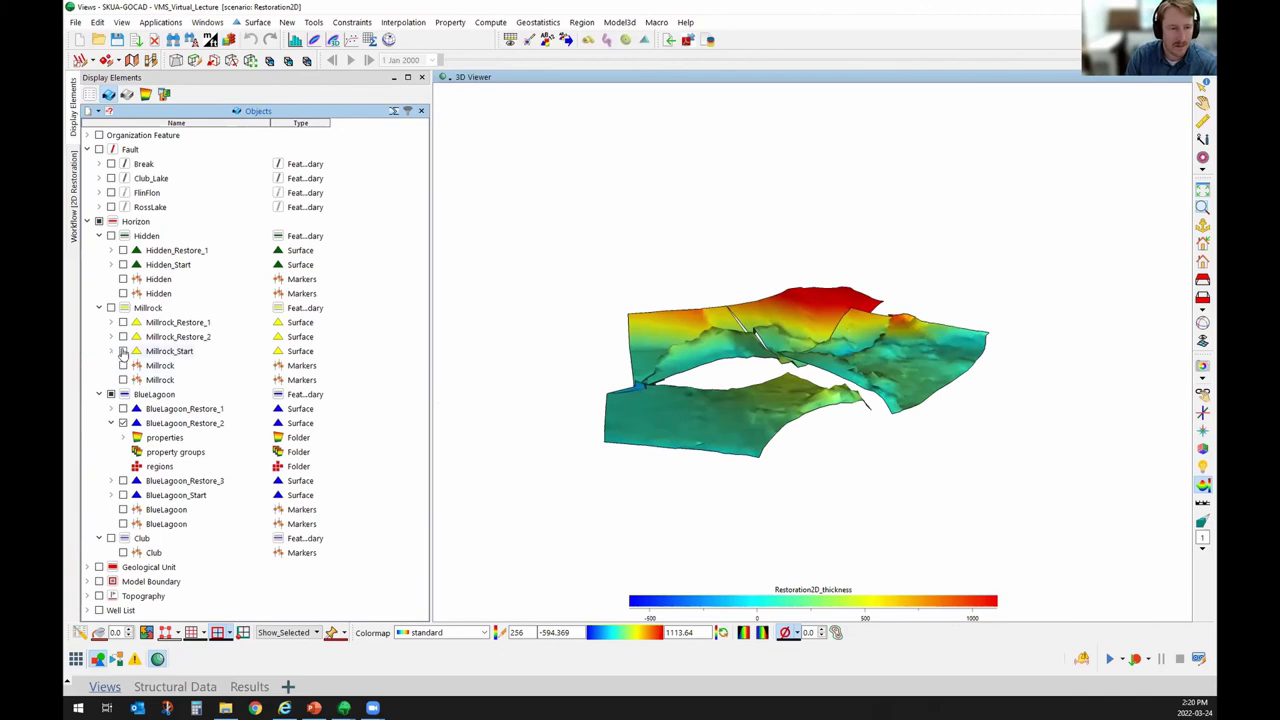
drag(806, 334, 824, 314)
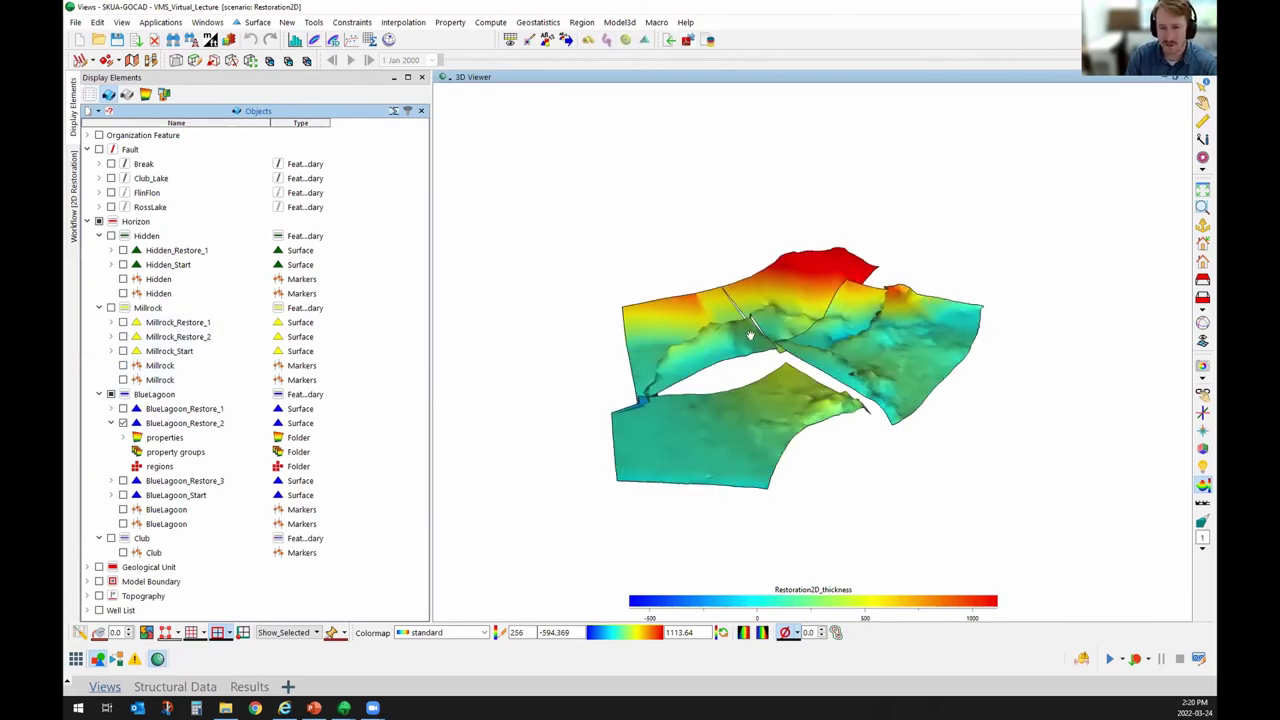
drag(750, 335, 750, 312)
drag(830, 427, 958, 424)
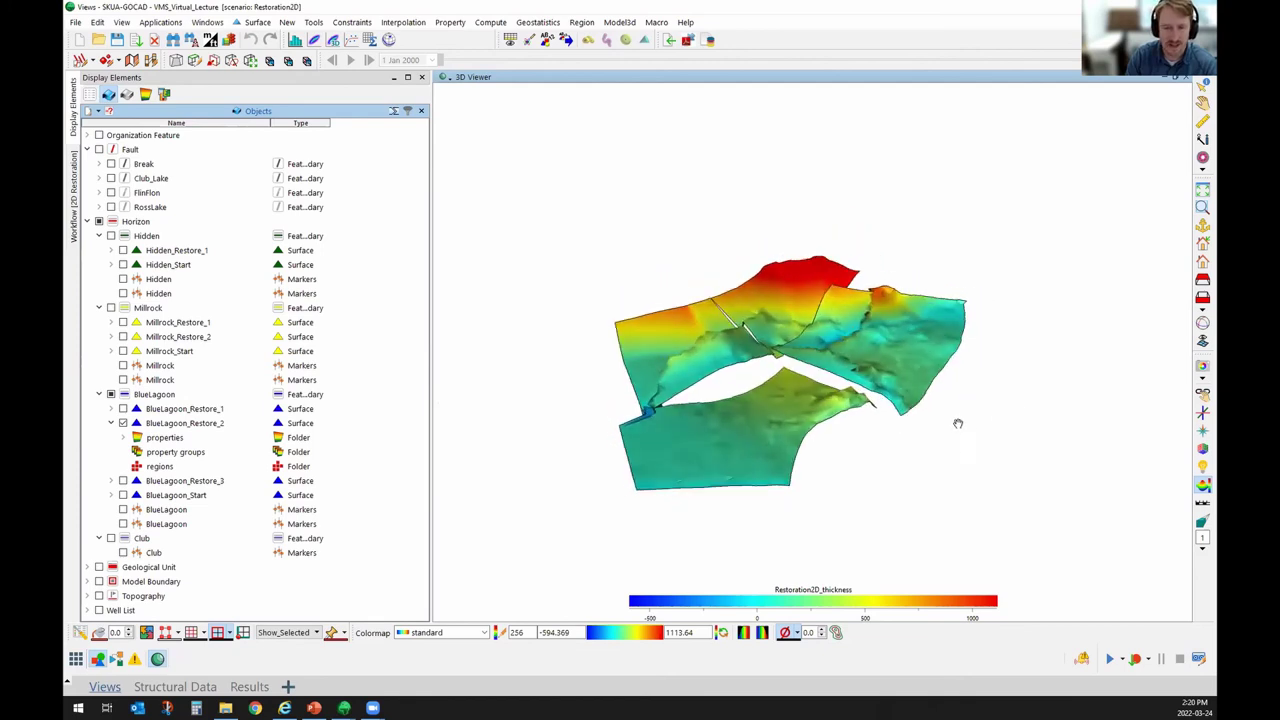
click(111, 423)
click(122, 423)
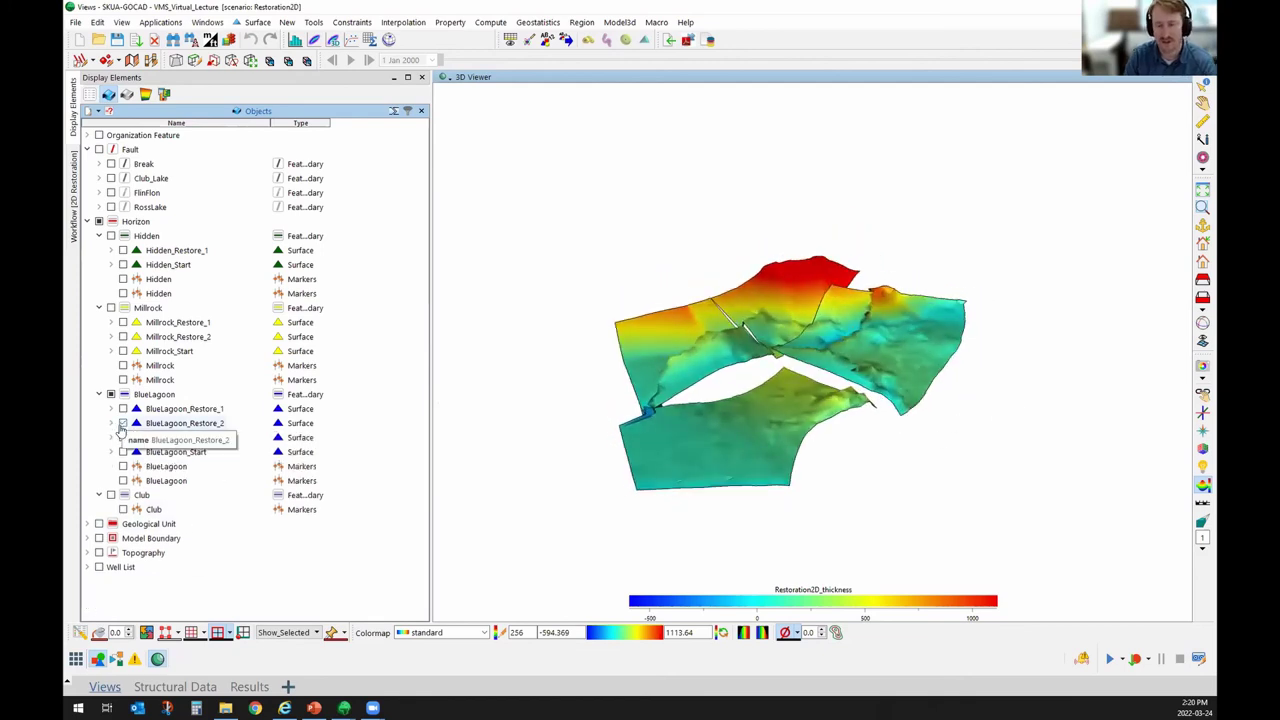
drag(700, 462, 979, 357)
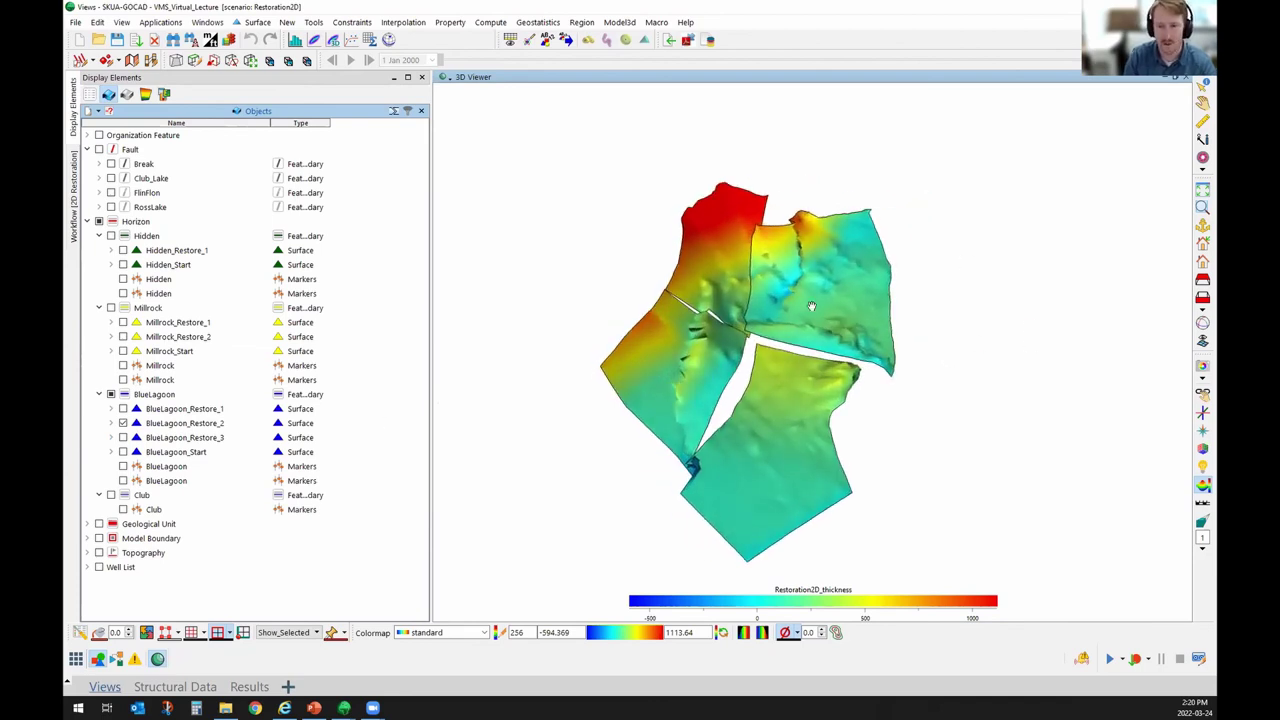
Hide BlueLagoon_Restore_2 and collapse the Horizon and Fault groups in the object tree.
click(123, 423)
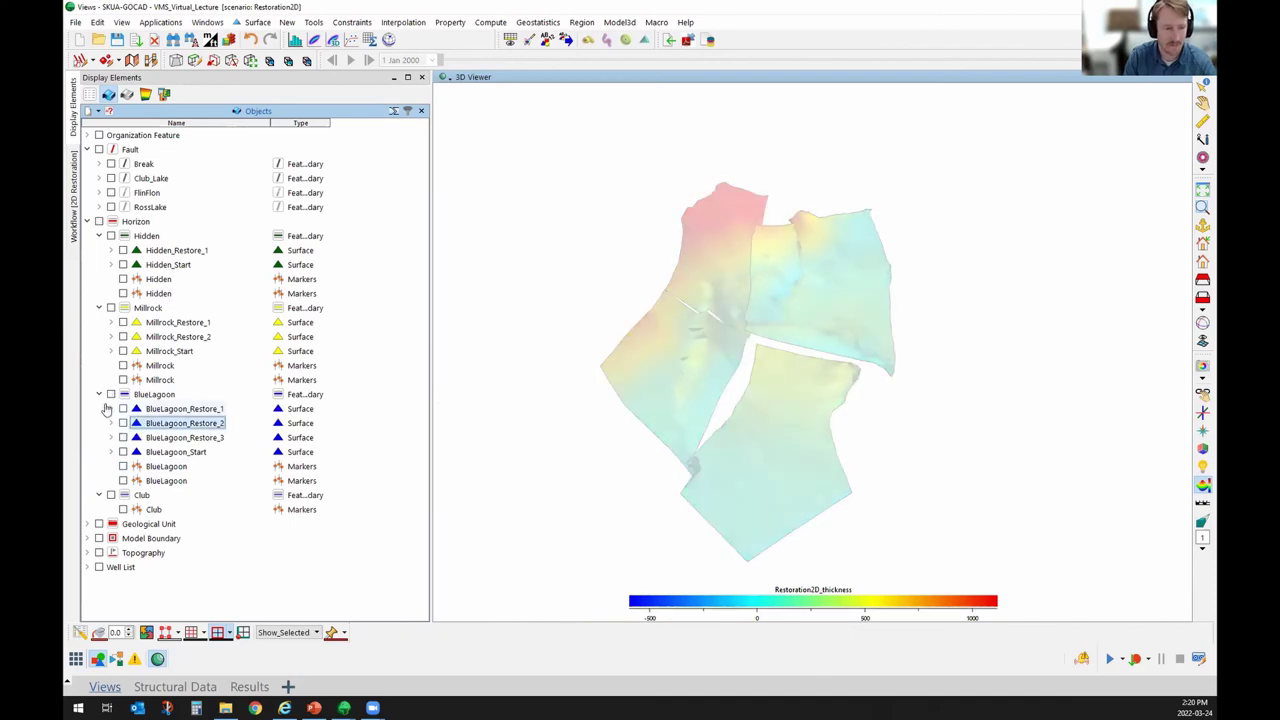
click(99, 394)
click(100, 308)
click(99, 236)
click(87, 221)
click(87, 149)
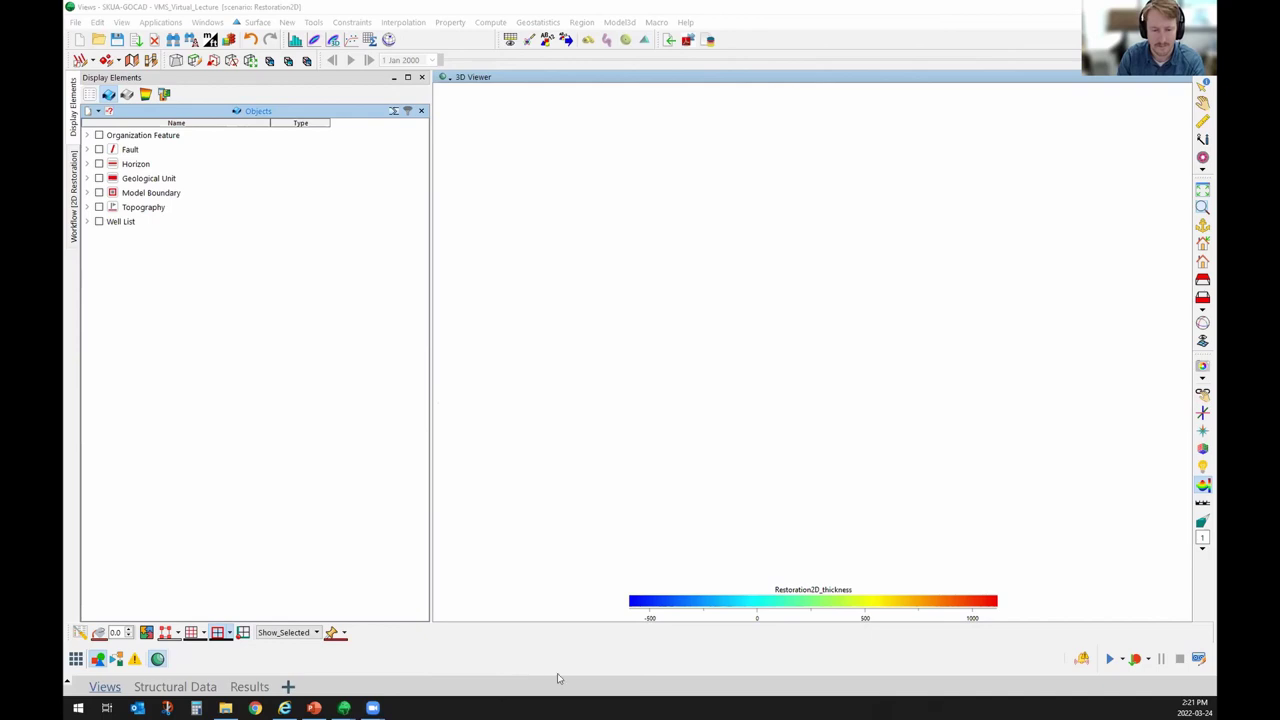
Switch to the Restore_Folds project and review the Restoration2D_dilatation display on the folded horizon with its two faults.
click(786, 336)
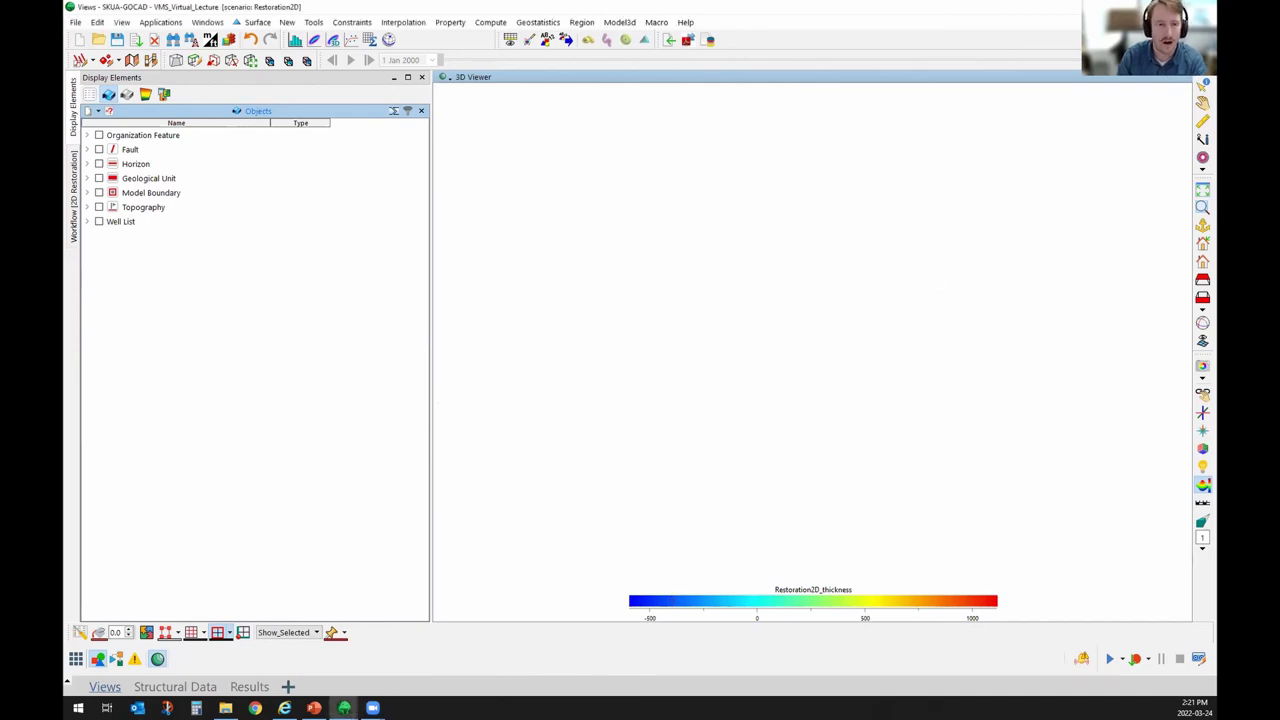
key(alt+Tab)
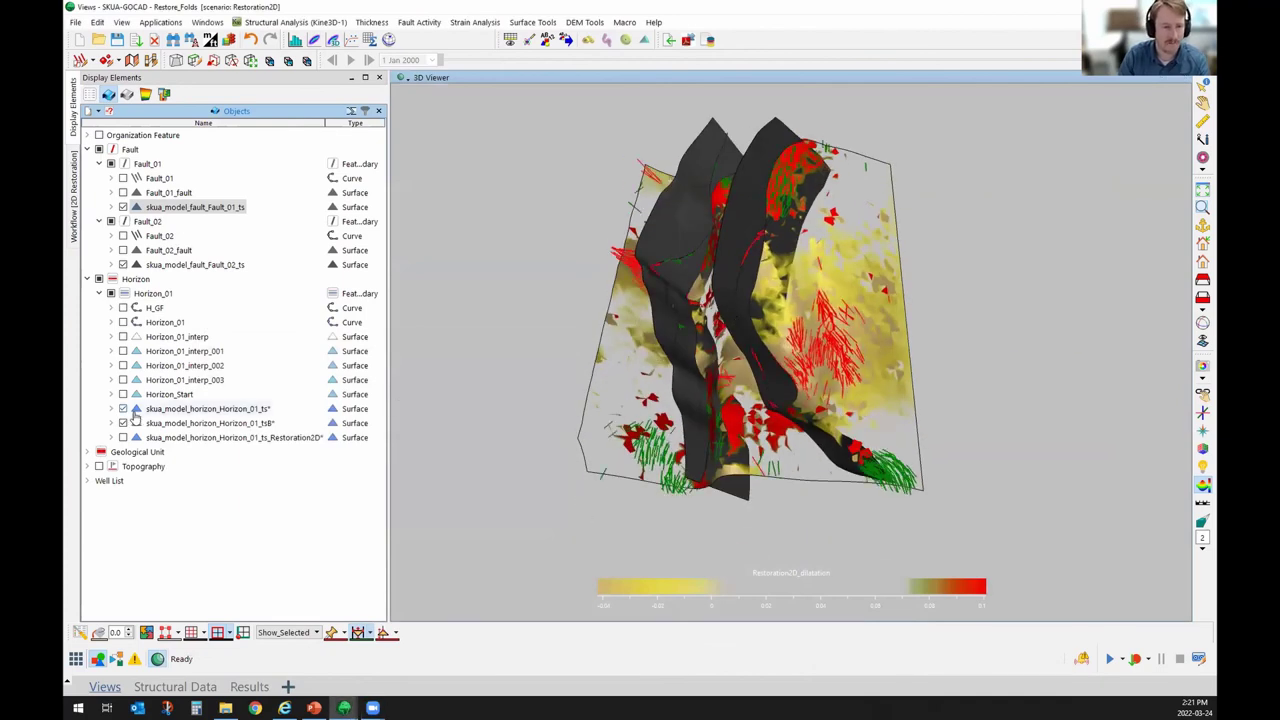
click(111, 409)
click(113, 409)
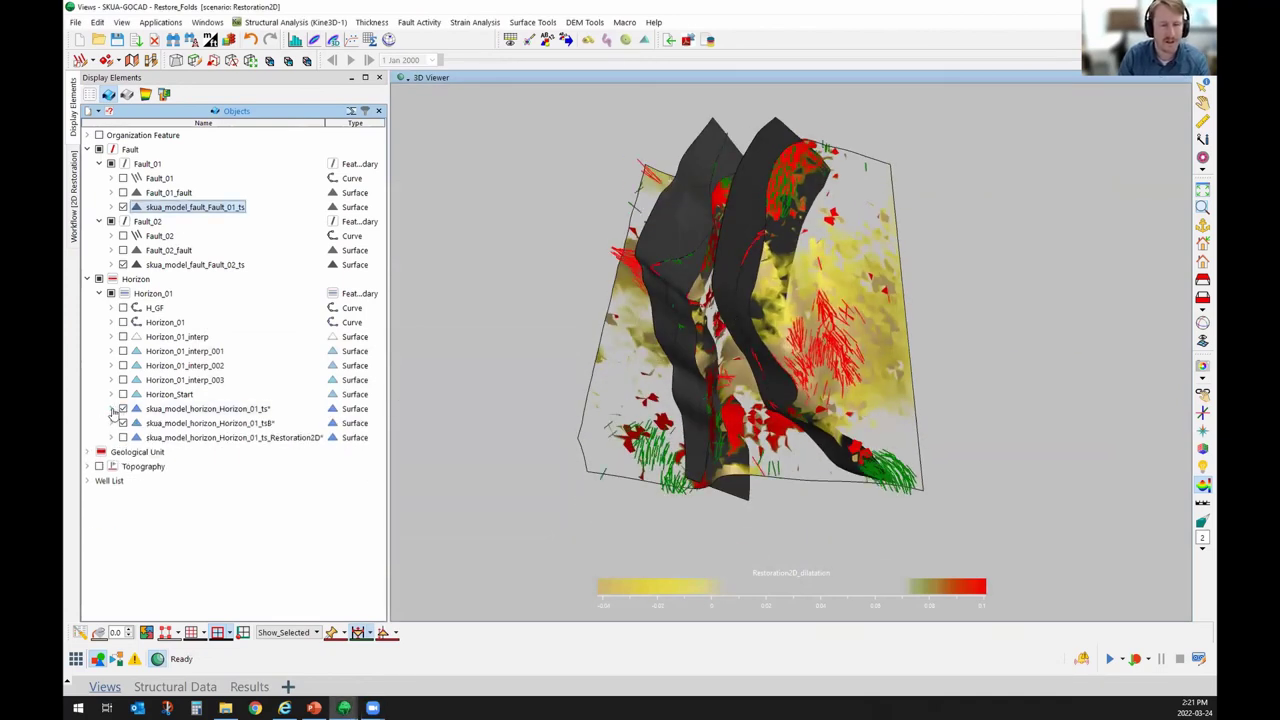
drag(790, 330, 823, 350)
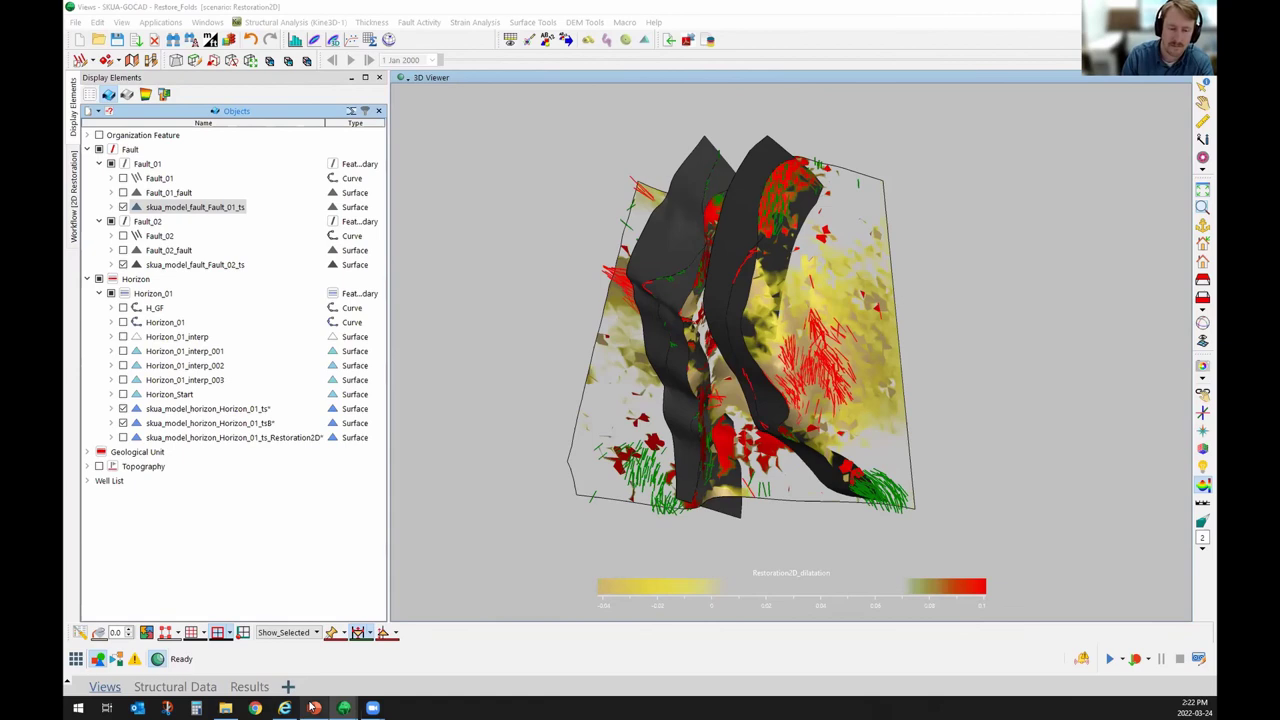
Switch to the GMSmarch2022.pptx presentation in PowerPoint and present slide 4 announcing the May 26, 2022 lecture full screen.
key(alt+Tab)
click(151, 474)
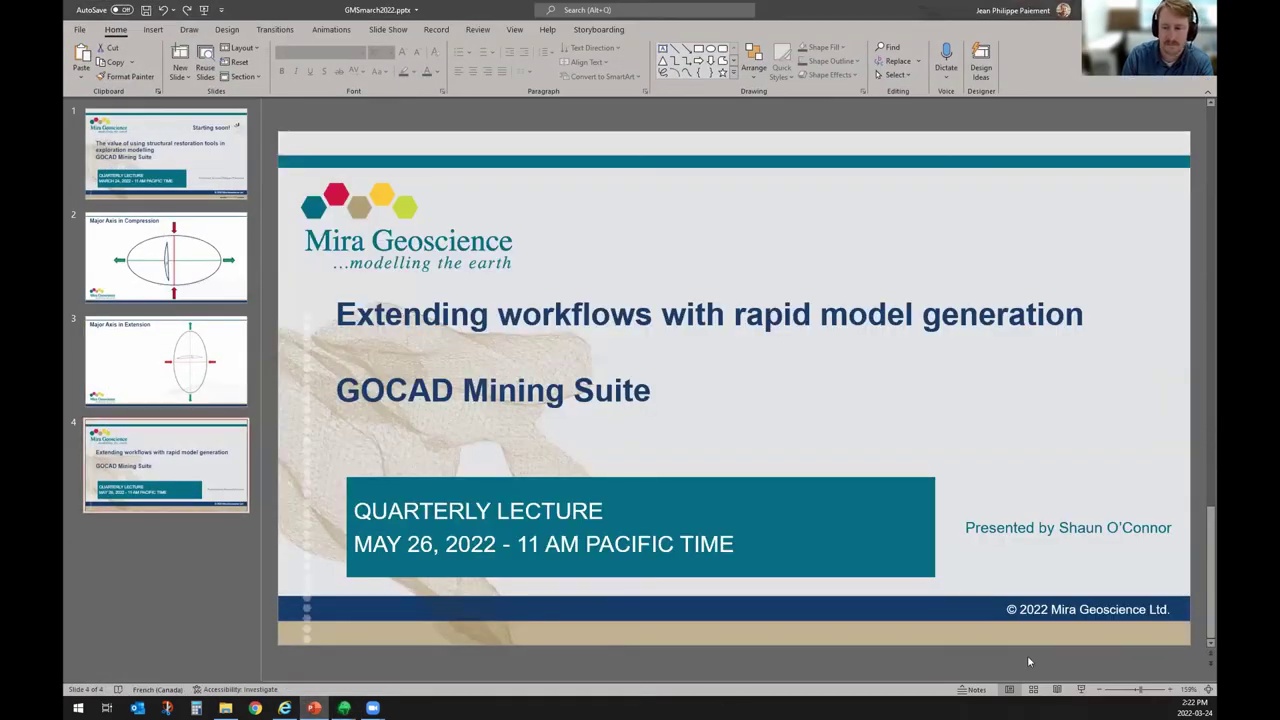
click(1081, 689)
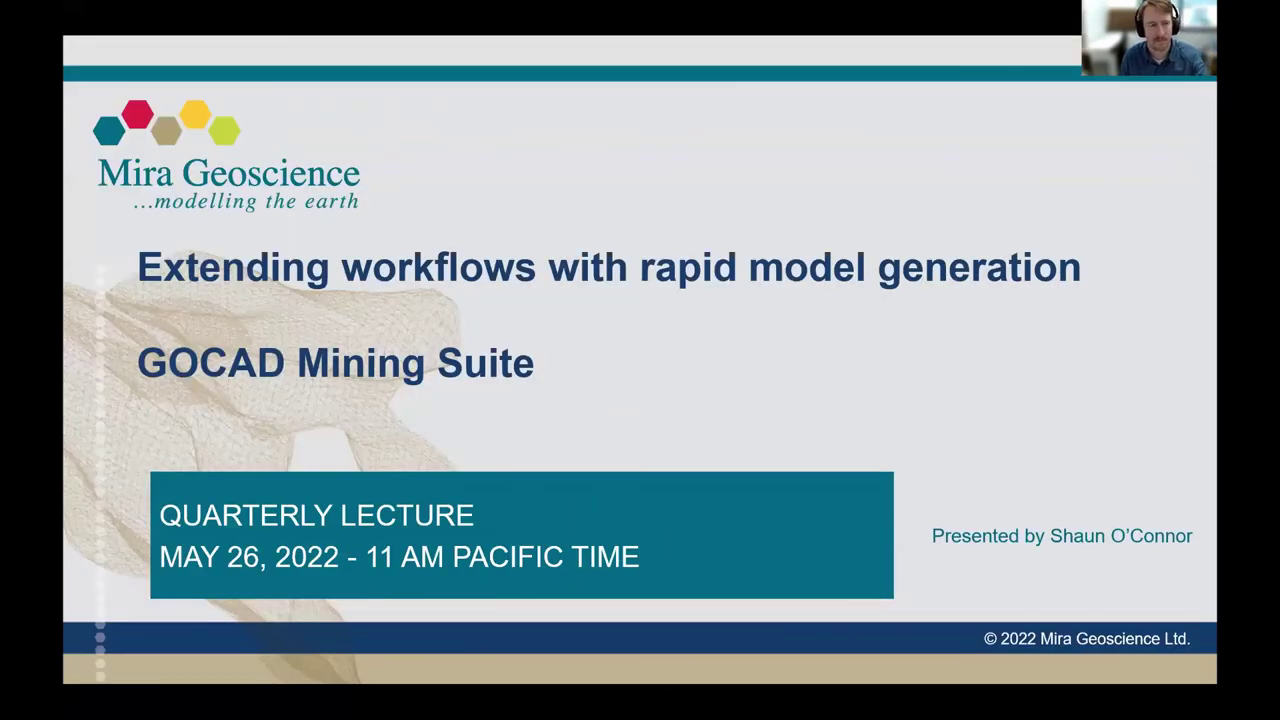